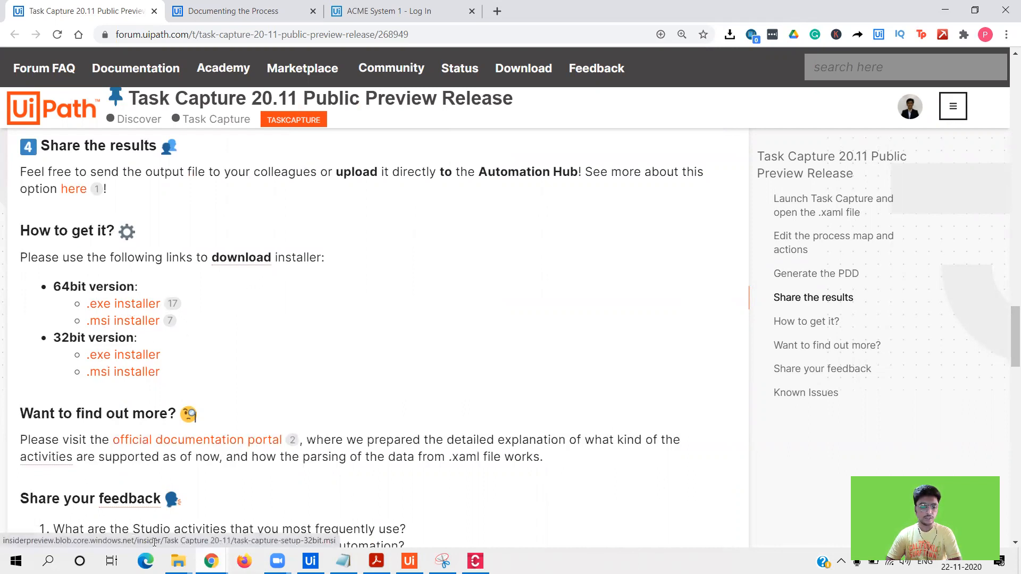
# - Switch to the Downloads folder in File Explorer and select the task-capture-setup (1) installer
pyautogui.click(178, 561)
pyautogui.click(101, 503)
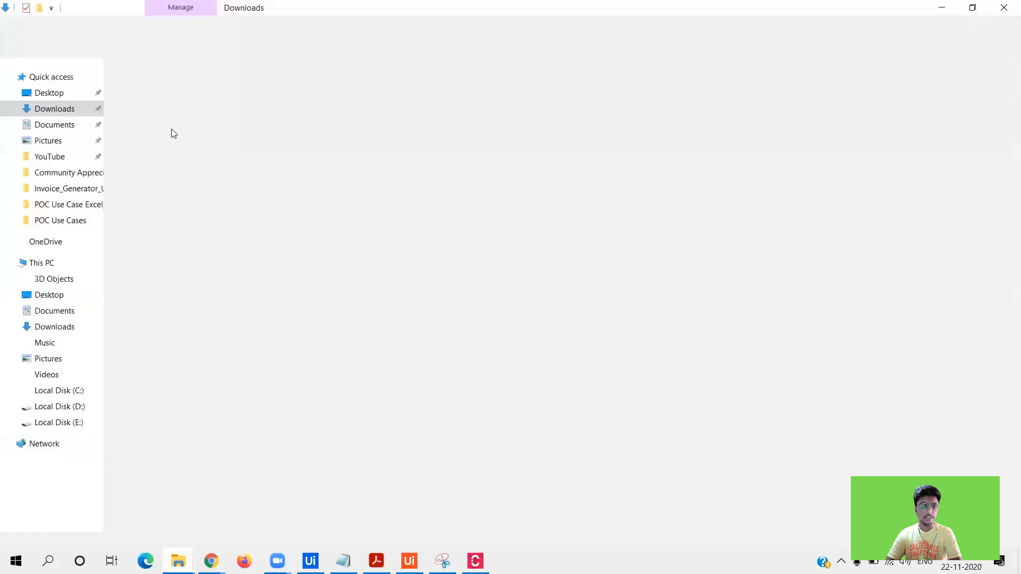
pyautogui.click(170, 120)
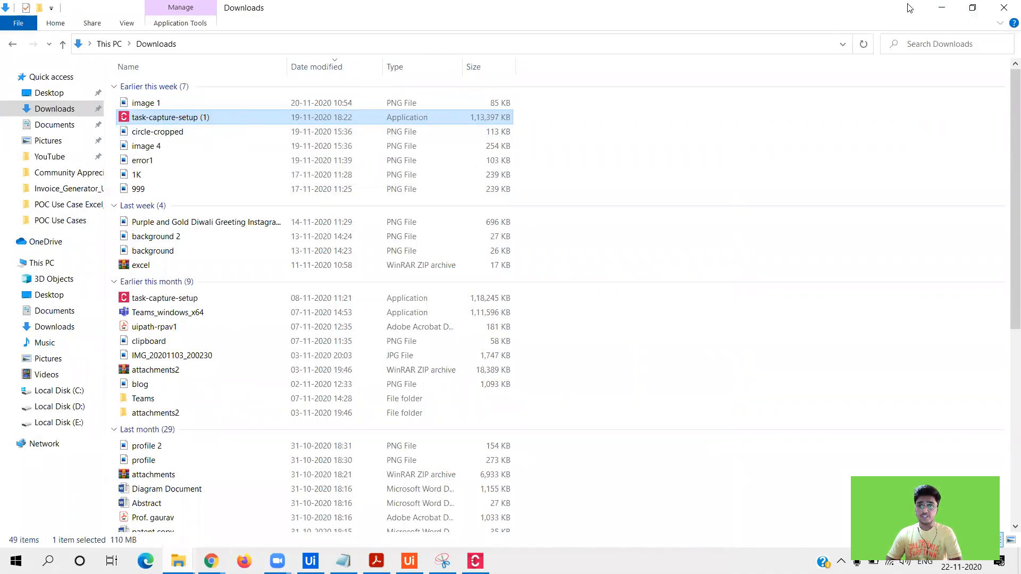
# - Minimize File Explorer and Chrome so the Task Capture window is showing on the desktop
pyautogui.click(940, 8)
pyautogui.click(944, 8)
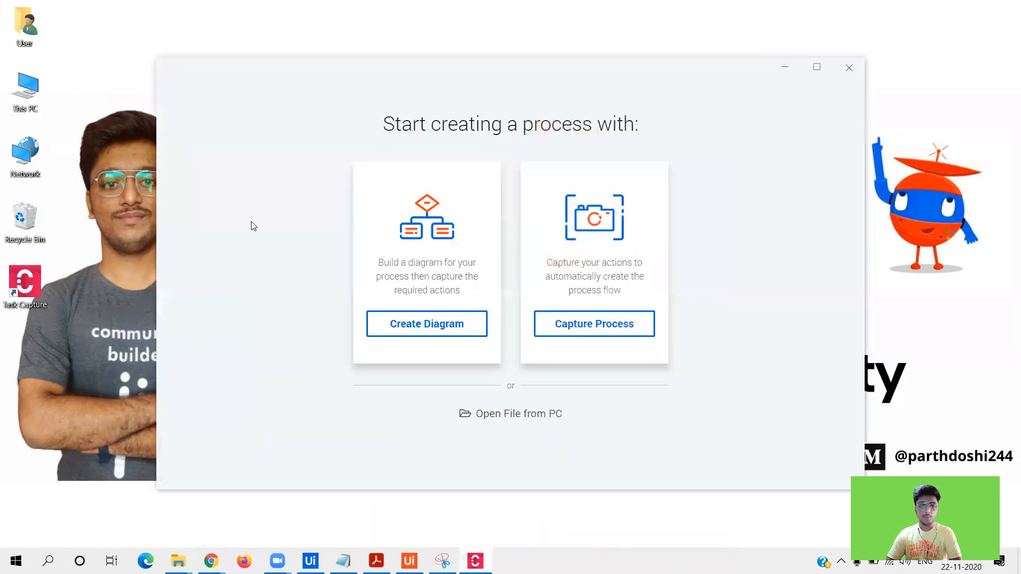
# - Close Task Capture and relaunch it by searching 'task capture' in Windows search
pyautogui.click(849, 68)
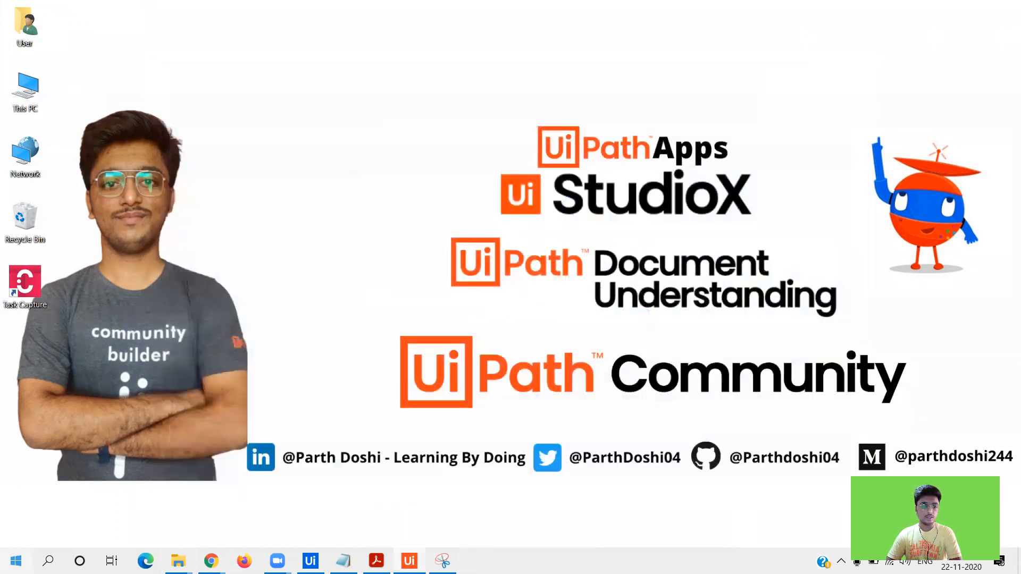
pyautogui.press('super')
pyautogui.write('task c')
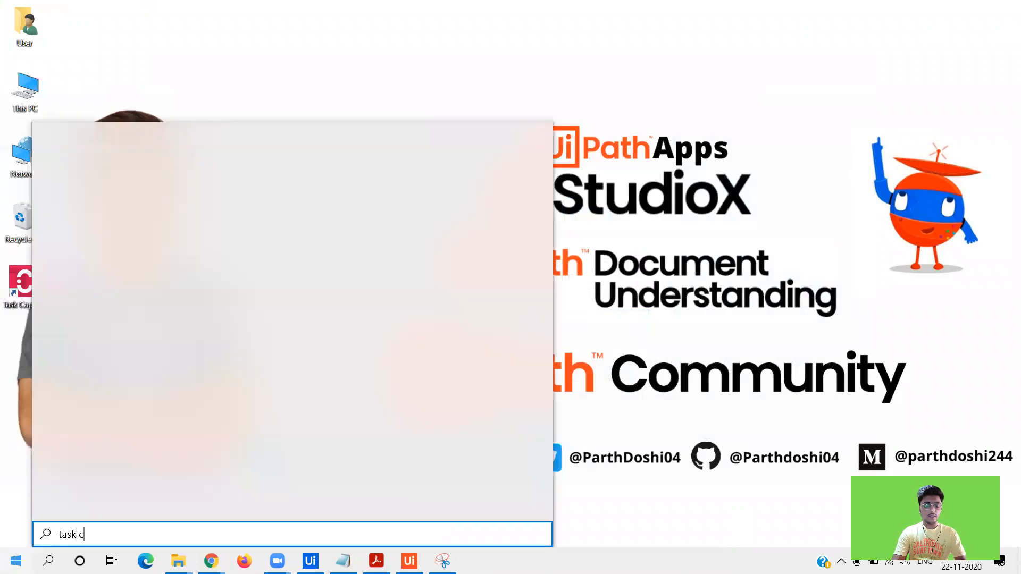
pyautogui.write('apture')
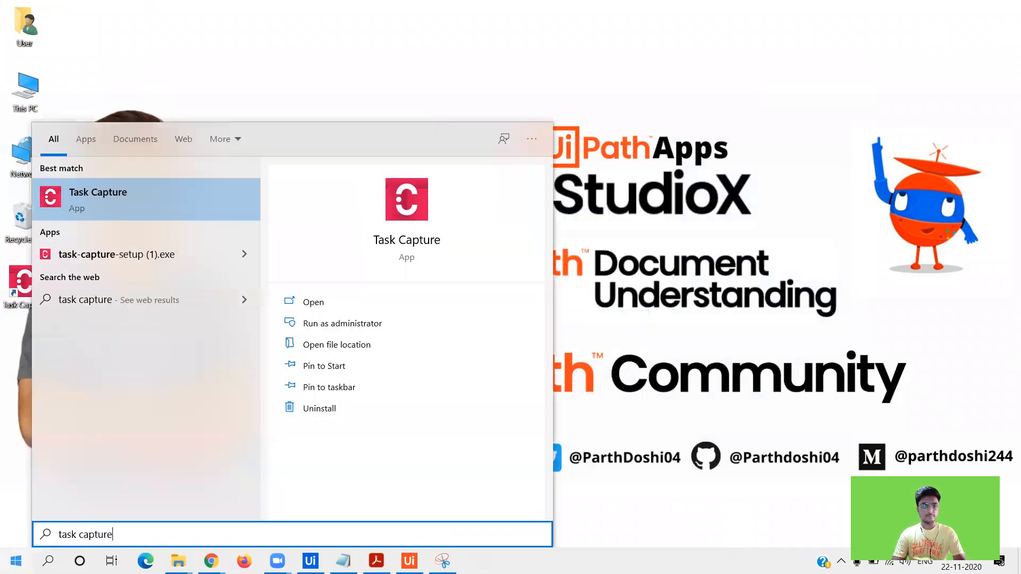
pyautogui.press('Return')
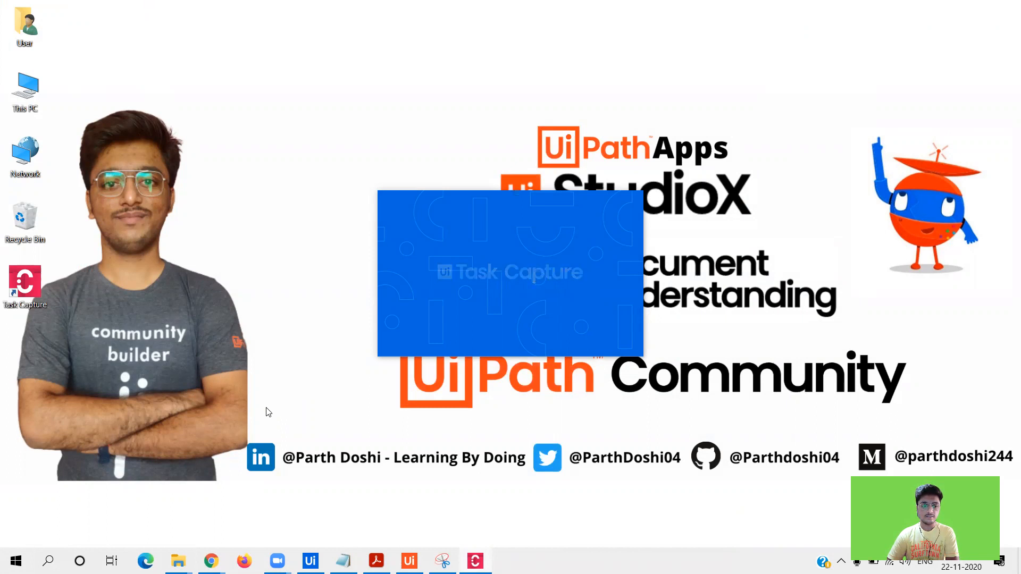
# - Go back to the Task Capture 20.11 release post in Chrome and scroll down it
pyautogui.press('super')
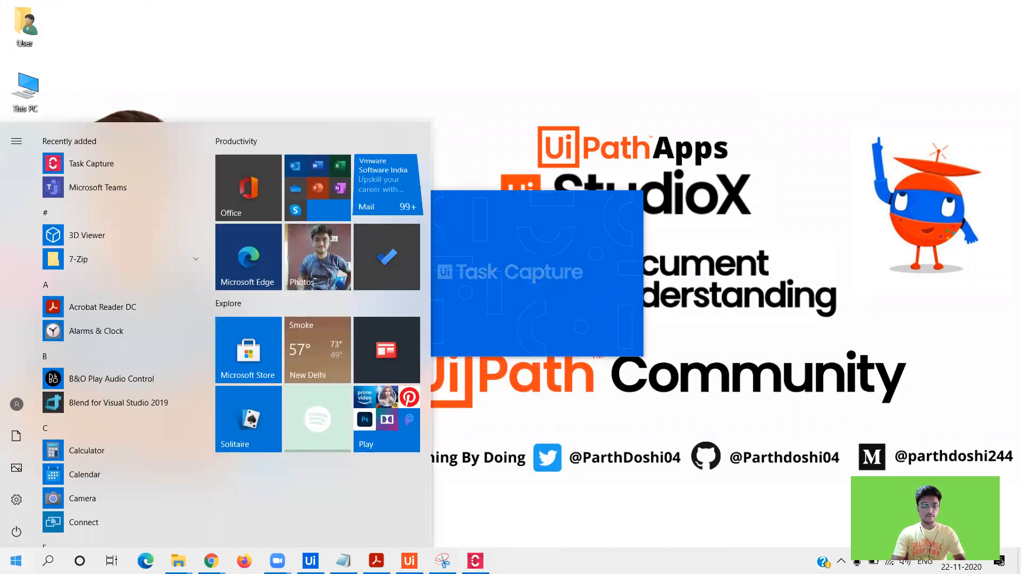
pyautogui.press('super')
pyautogui.press('super')
pyautogui.write('task')
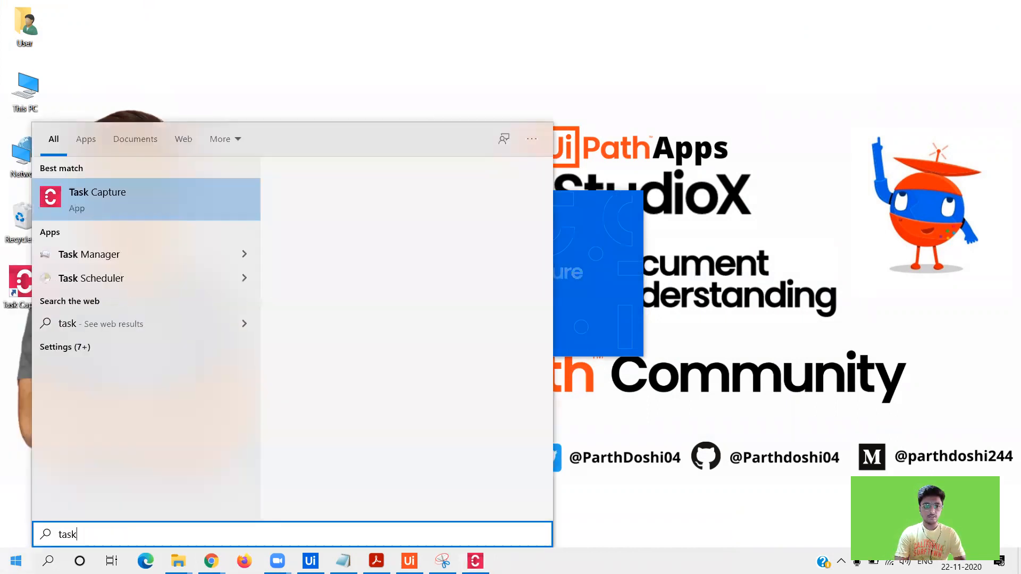
pyautogui.click(616, 433)
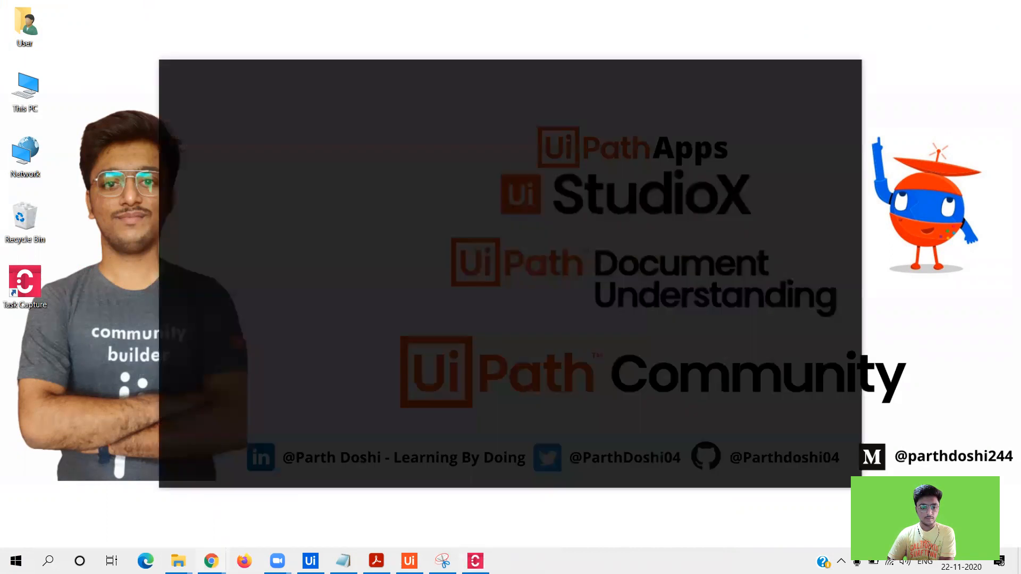
pyautogui.moveTo(211, 560)
pyautogui.click(278, 509)
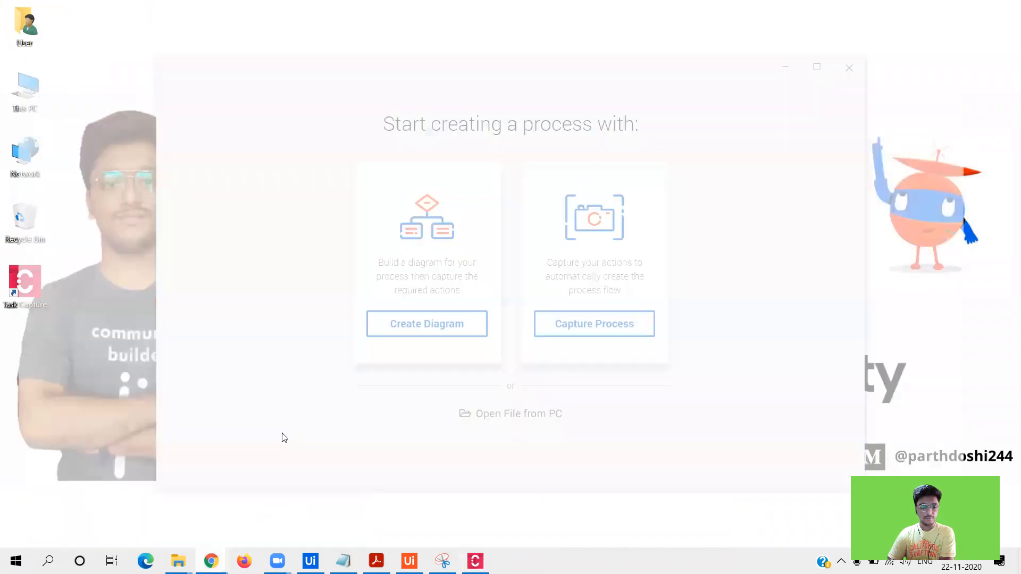
pyautogui.moveTo(1006, 349); pyautogui.dragTo(1006, 378)
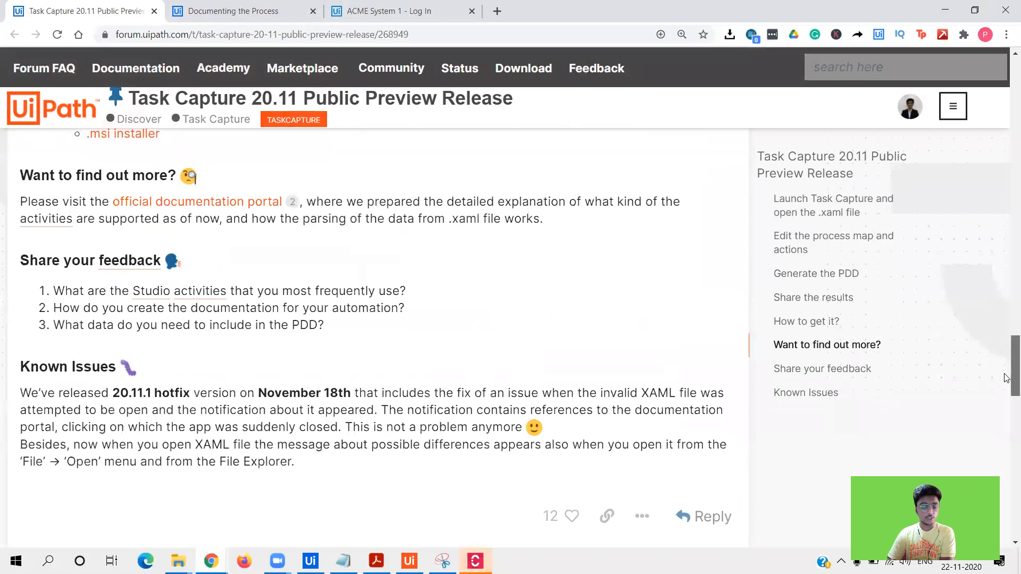
# - Skim the Documenting the Process page and the forum post, then minimize Chrome and maximize Task Capture
pyautogui.click(267, 22)
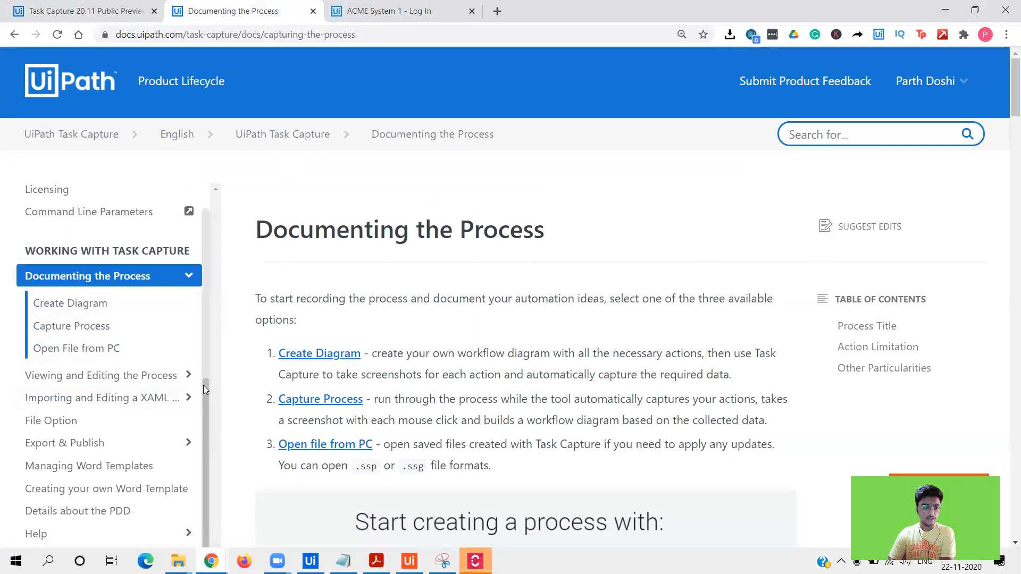
pyautogui.scroll(-2, 203, 385)
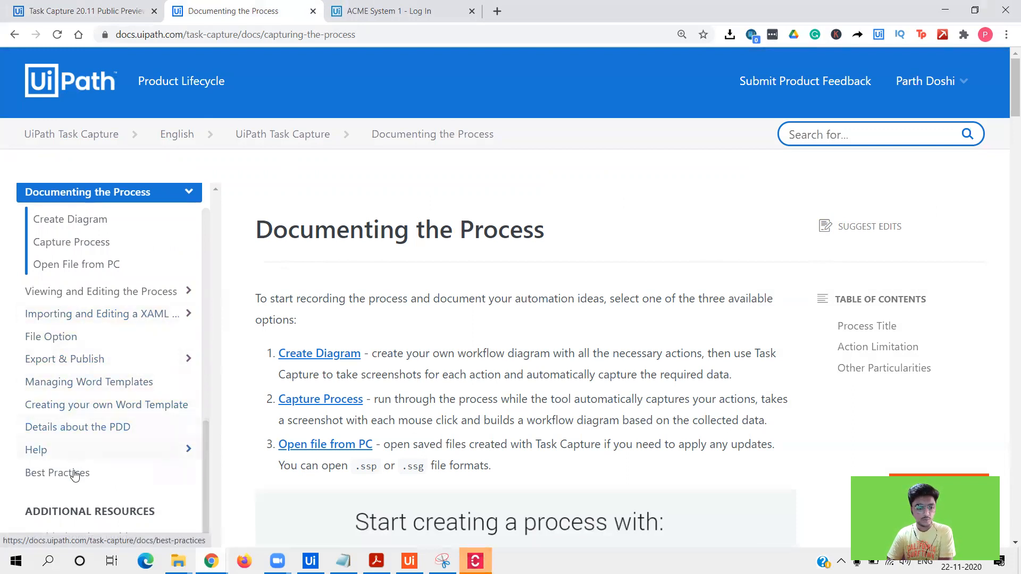
pyautogui.click(96, 10)
pyautogui.moveTo(1006, 351); pyautogui.dragTo(1006, 98)
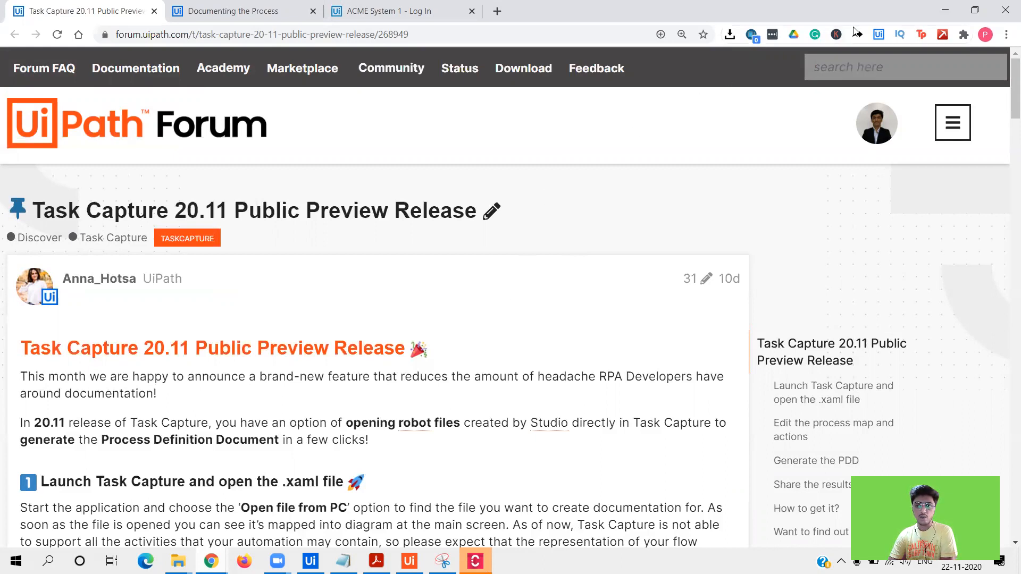
pyautogui.click(943, 13)
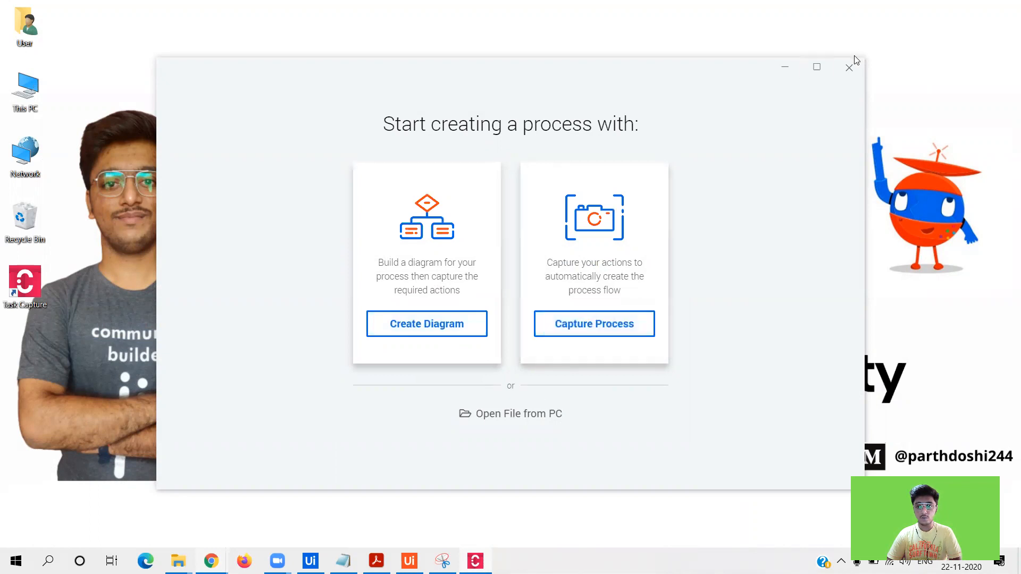
pyautogui.click(817, 68)
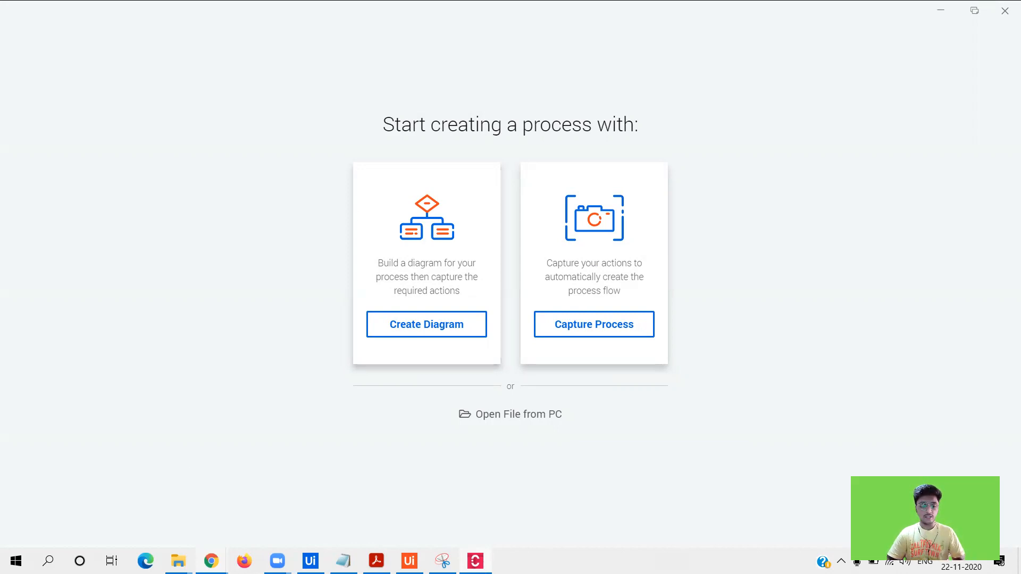
# - Make the ACME System 1 - Log In tab current in Chrome, then minimize the browser
pyautogui.moveTo(211, 561)
pyautogui.click(278, 497)
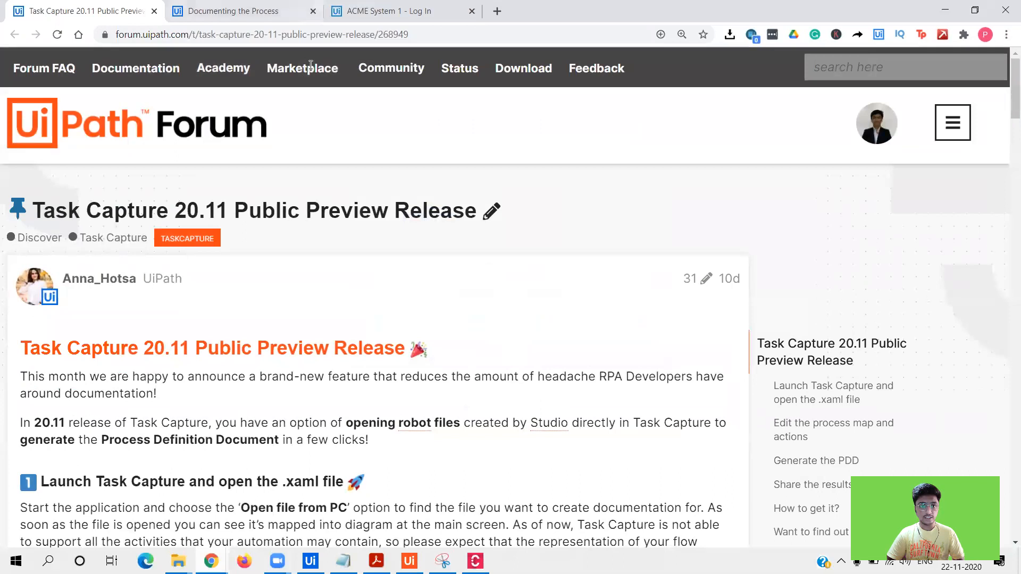
pyautogui.click(361, 11)
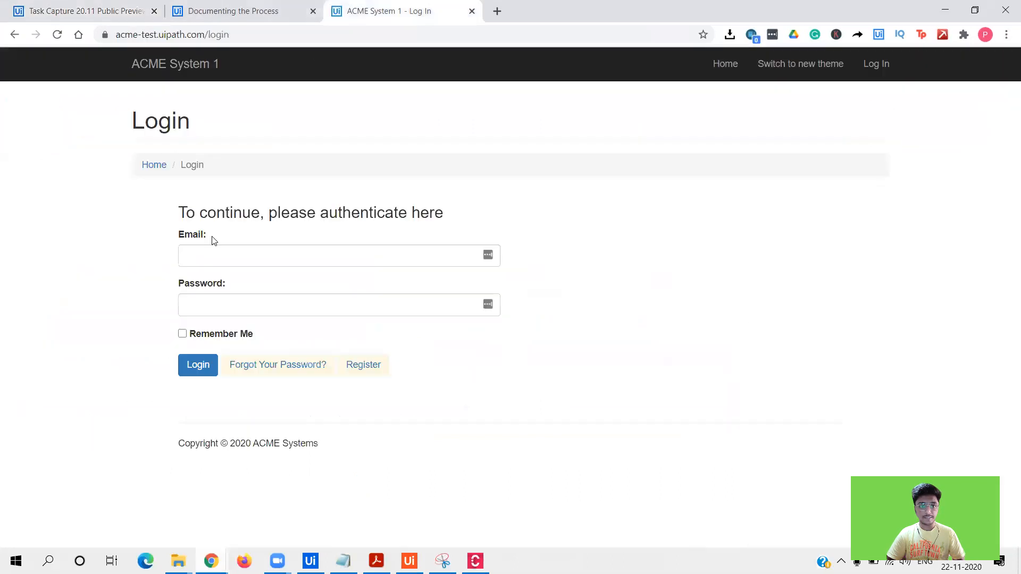
pyautogui.click(944, 8)
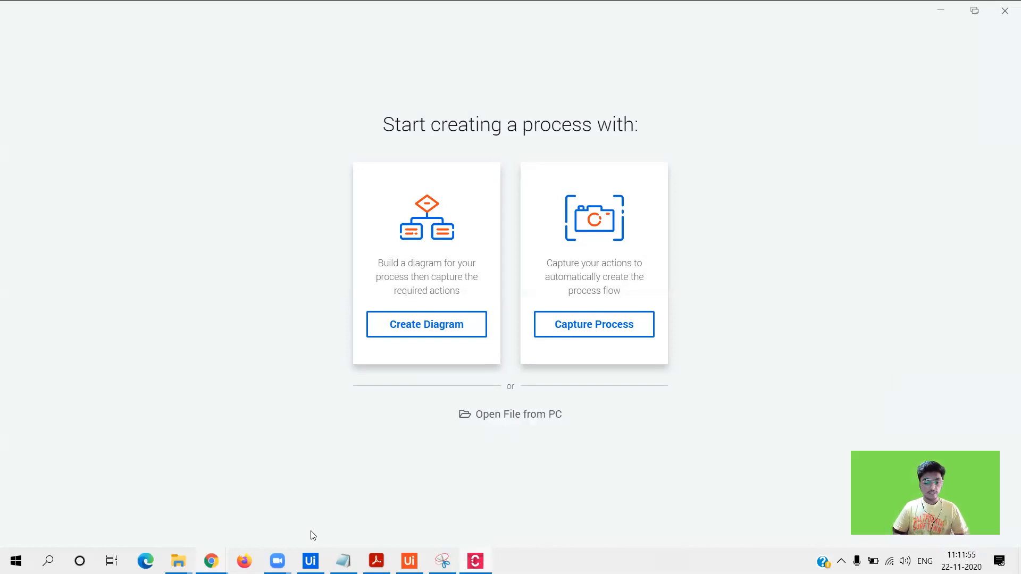
# - Replay the forum post's Task Capture demo video, pause it at 0:15, then minimize Chrome
pyautogui.moveTo(211, 560)
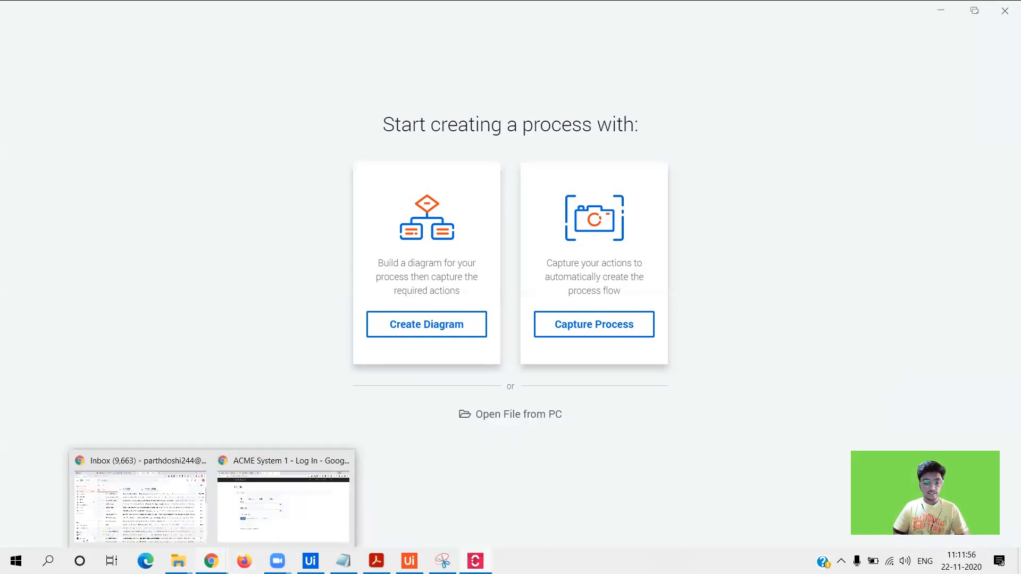
pyautogui.click(254, 476)
pyautogui.hotkey('ctrl', 'Tab')
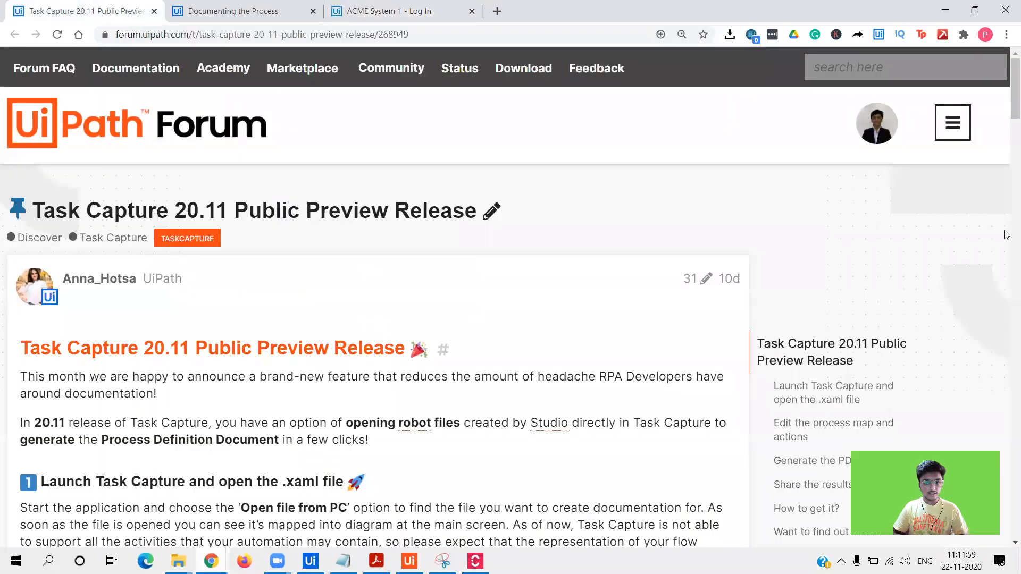
pyautogui.scroll(-7, 1006, 213)
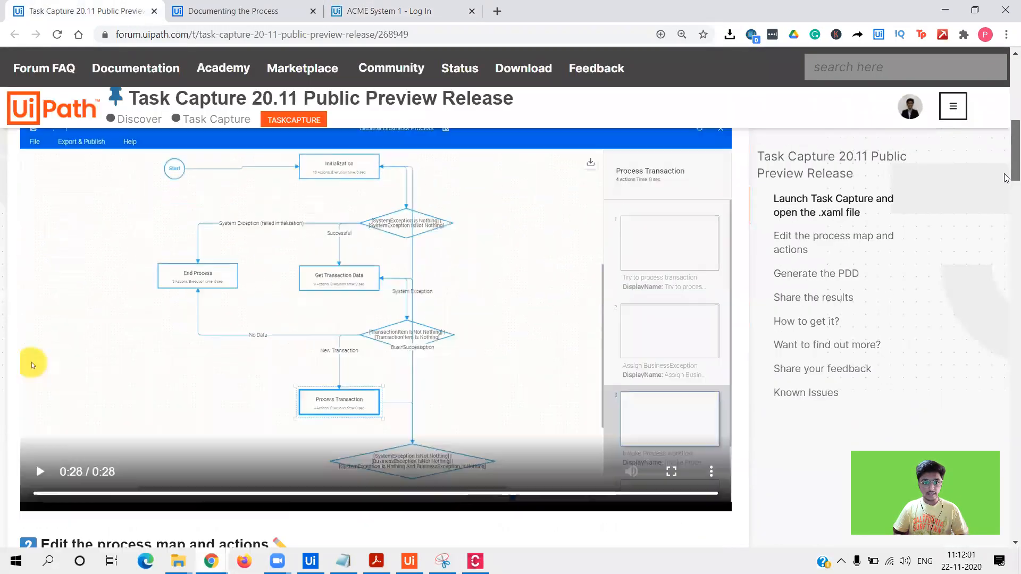
pyautogui.moveTo(1004, 174); pyautogui.dragTo(1004, 172)
pyautogui.click(697, 501)
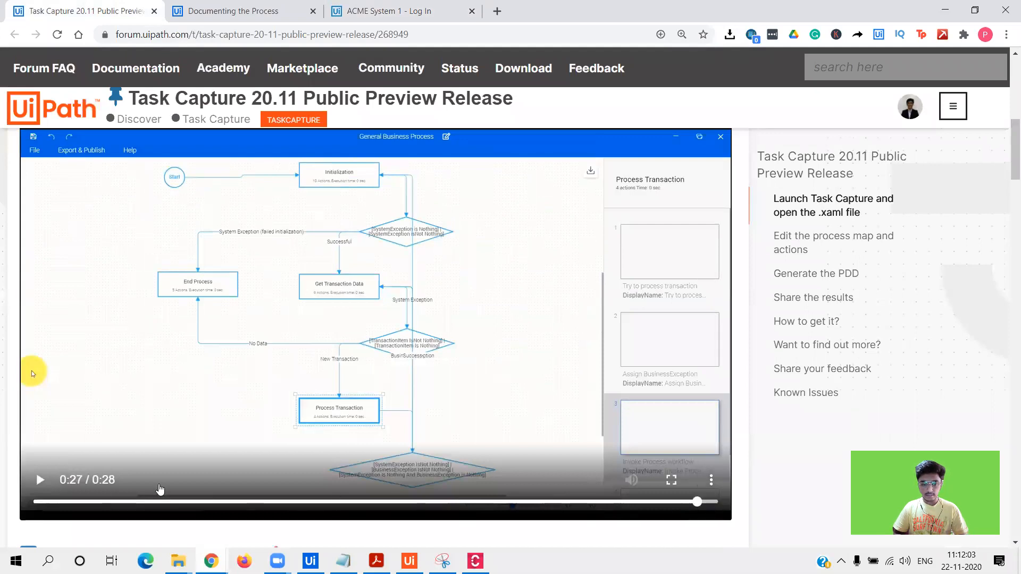
pyautogui.click(159, 488)
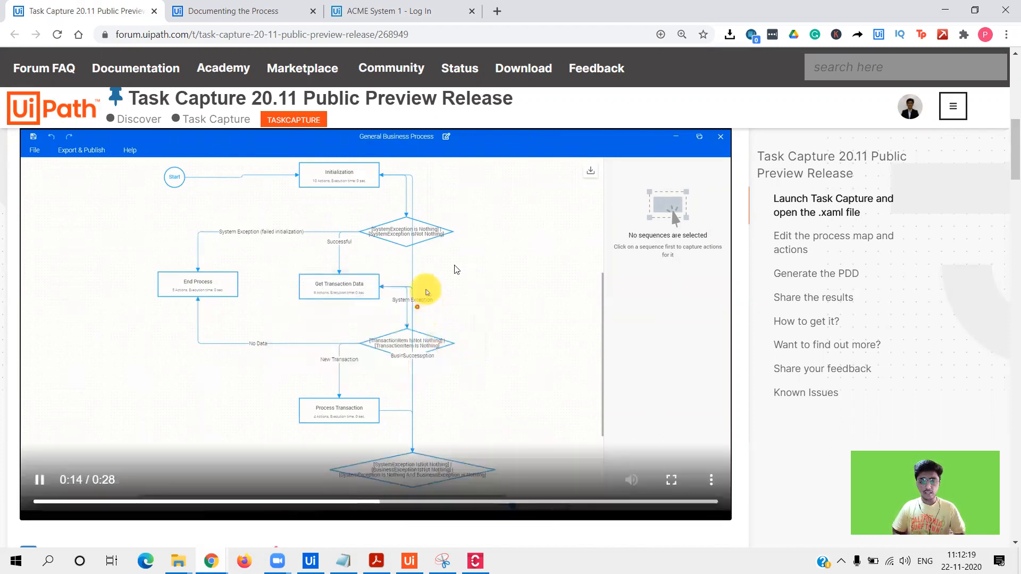
pyautogui.click(415, 298)
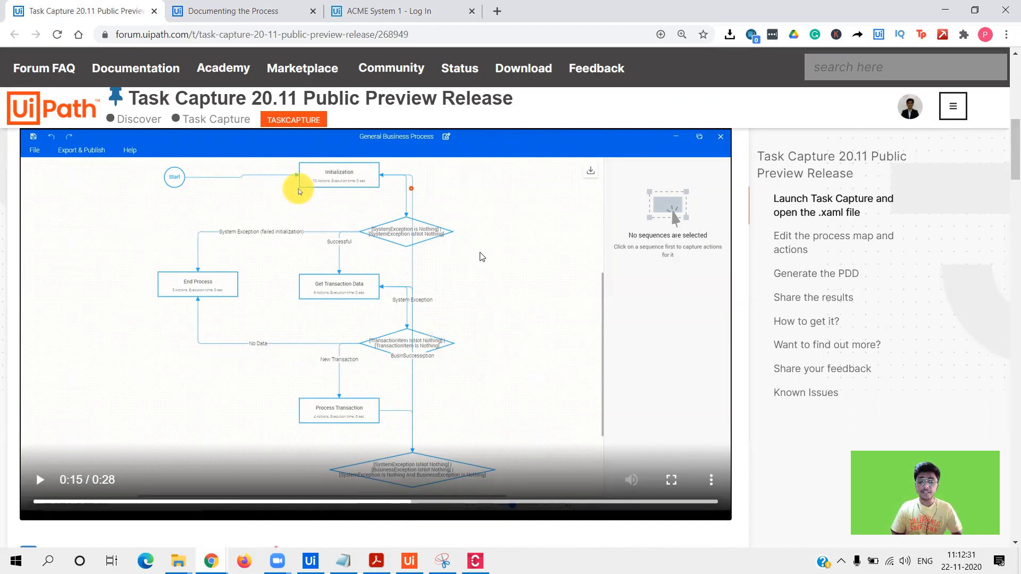
pyautogui.click(945, 11)
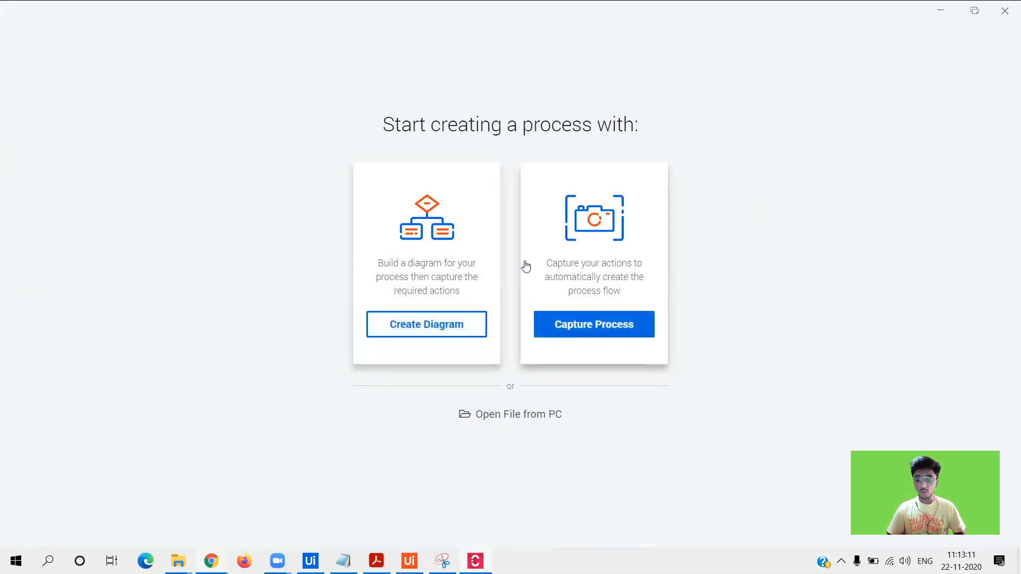
# - Choose Create Diagram to open a new '22 Nov at 11:13' diagram holding only a Start node
pyautogui.click(455, 325)
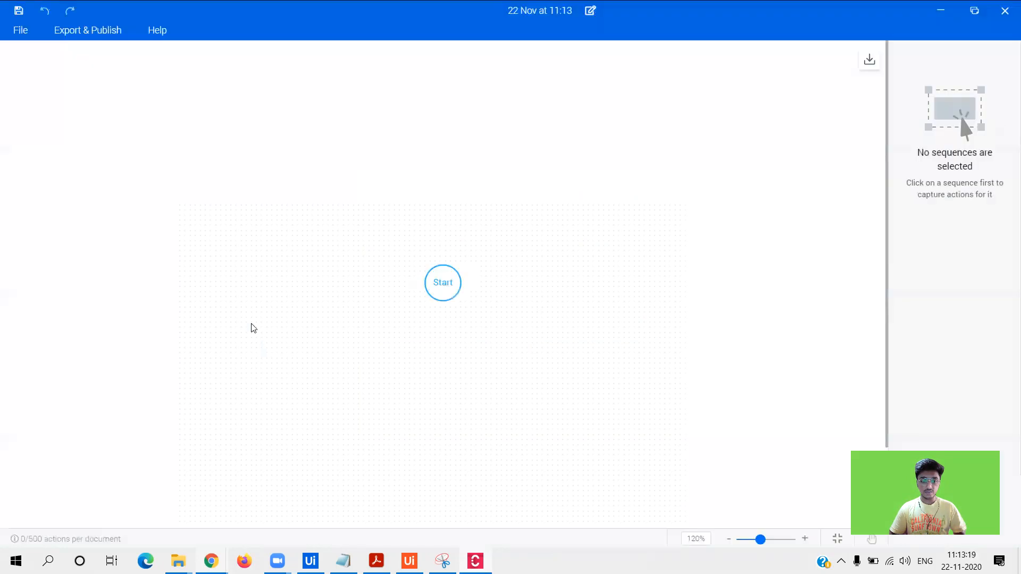
pyautogui.moveTo(438, 281); pyautogui.dragTo(445, 244)
pyautogui.click(409, 317)
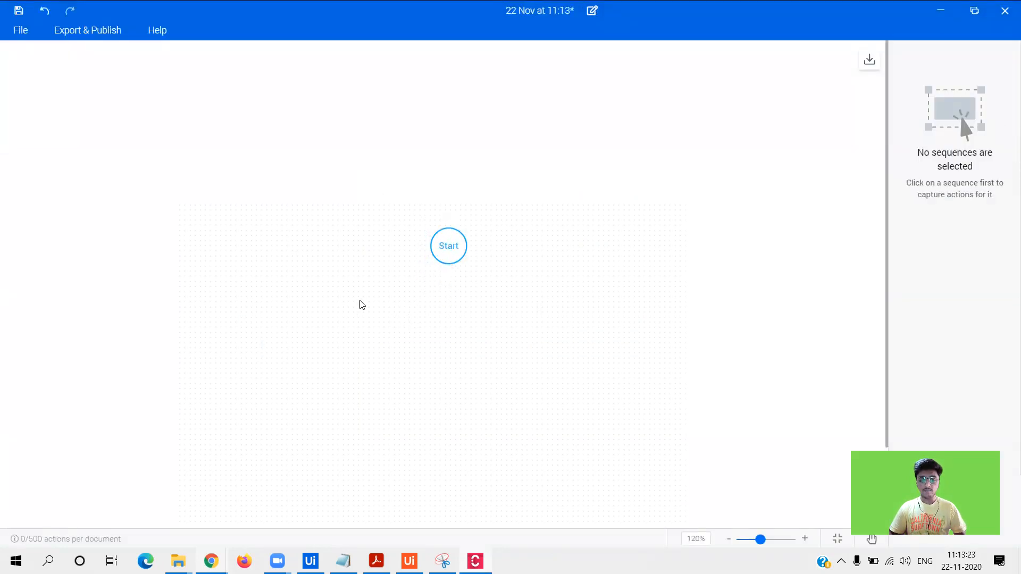
pyautogui.moveTo(887, 105); pyautogui.dragTo(893, 144)
pyautogui.moveTo(448, 187)
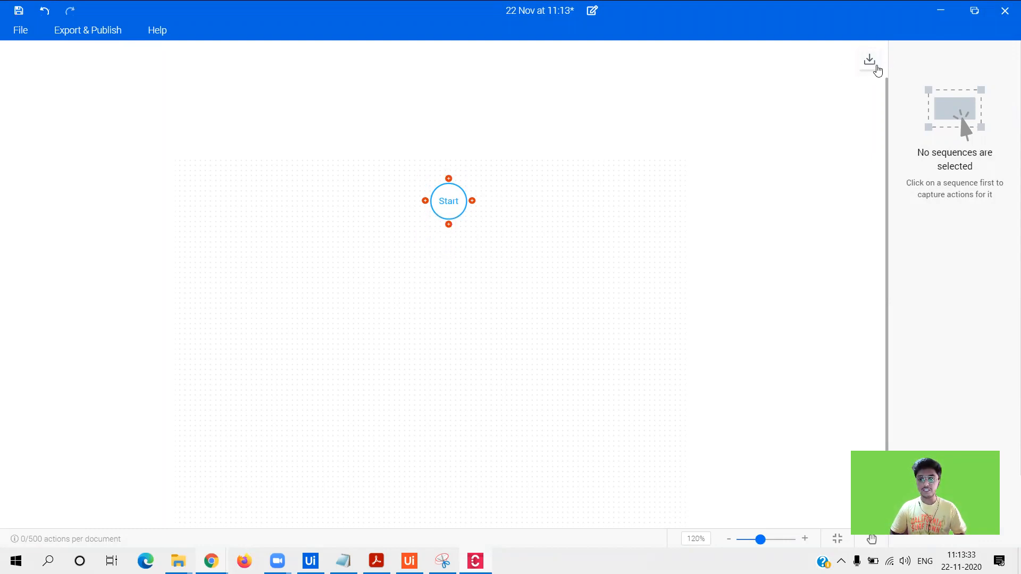
pyautogui.click(449, 224)
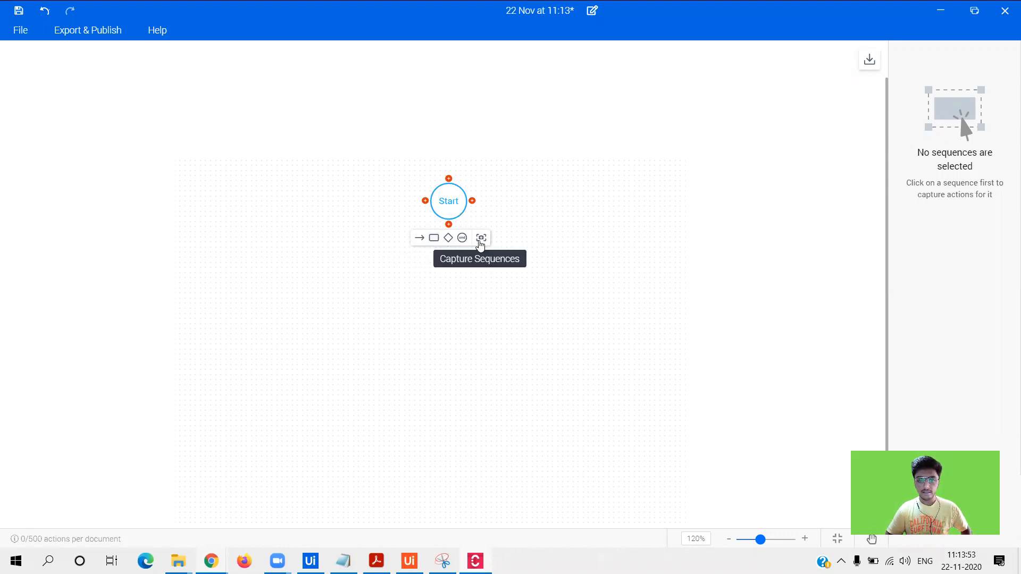
pyautogui.click(420, 239)
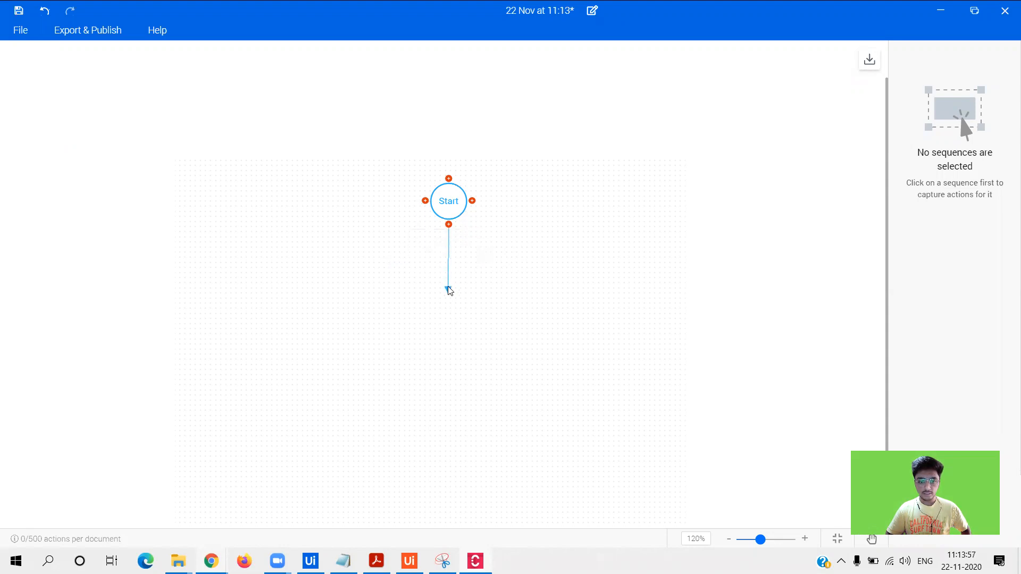
# - Add a new sequence connected directly below the Start node
pyautogui.click(449, 286)
pyautogui.click(448, 225)
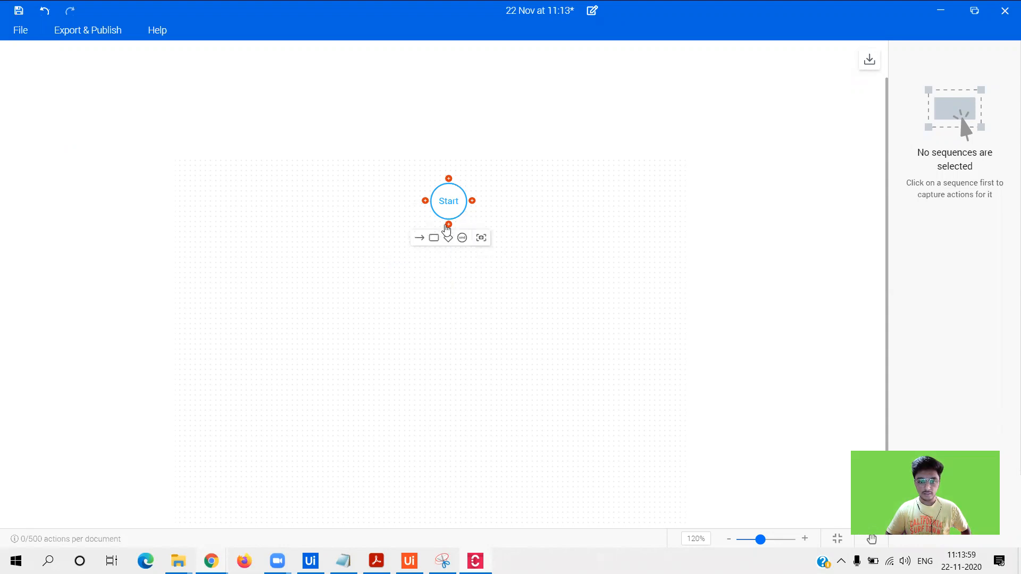
pyautogui.click(435, 241)
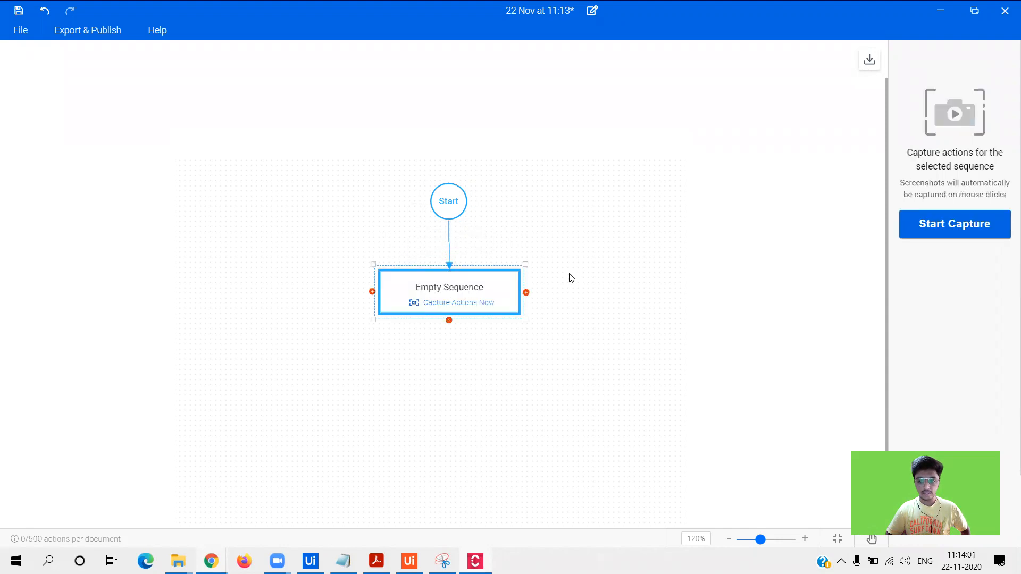
pyautogui.click(553, 283)
pyautogui.click(464, 290)
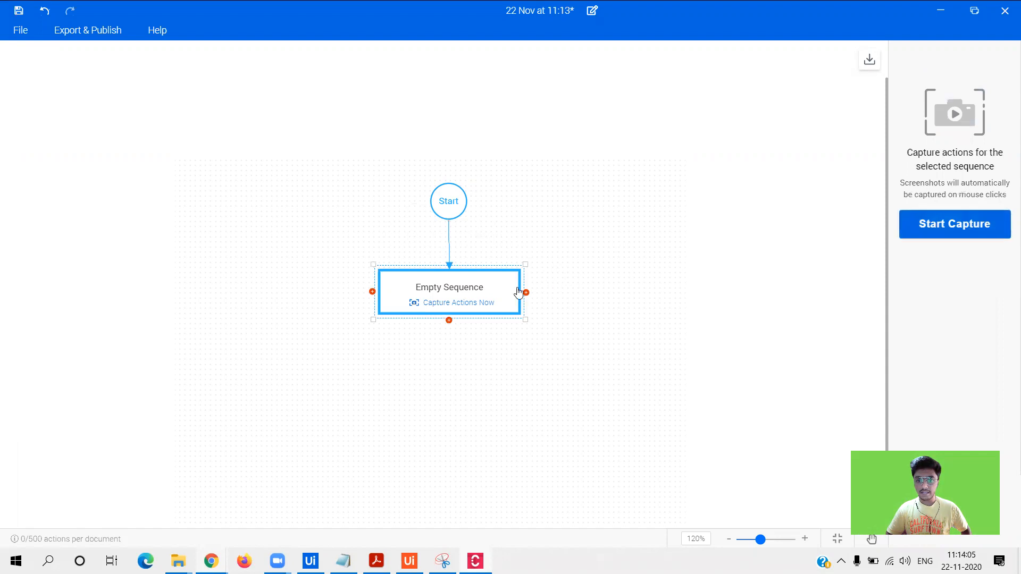
# - Rename the new sequence to 'Read Excel File'
pyautogui.doubleClick(452, 287)
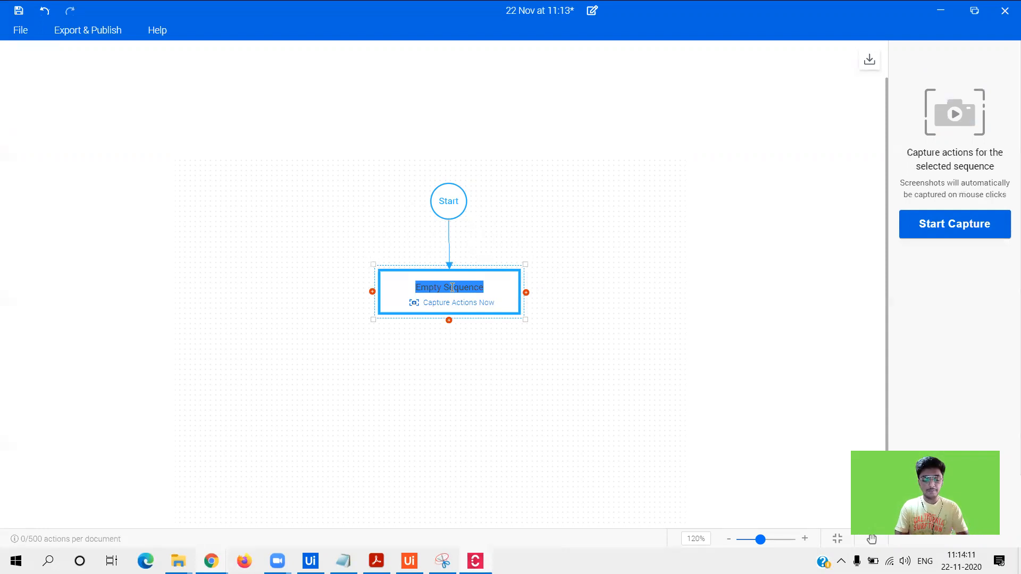
pyautogui.write('READ')
pyautogui.press('BackSpace')
pyautogui.press('BackSpace')
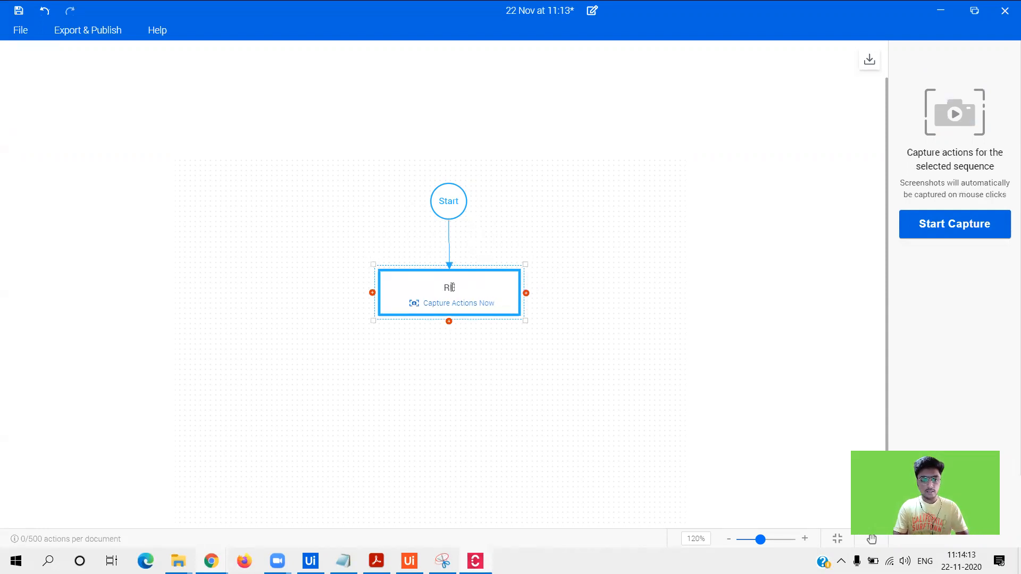
pyautogui.write('ead Excel')
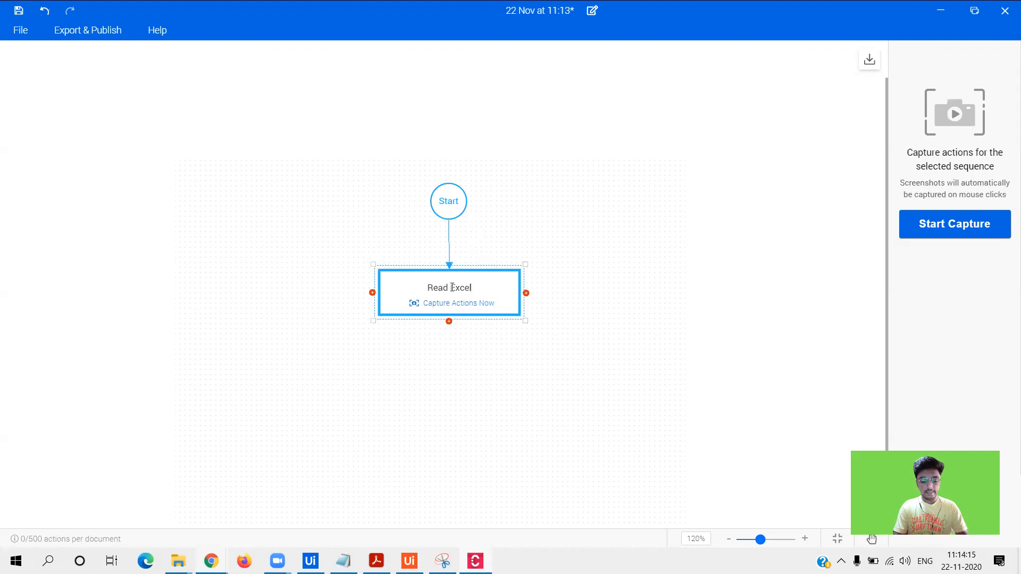
pyautogui.write(' File')
pyautogui.click(594, 251)
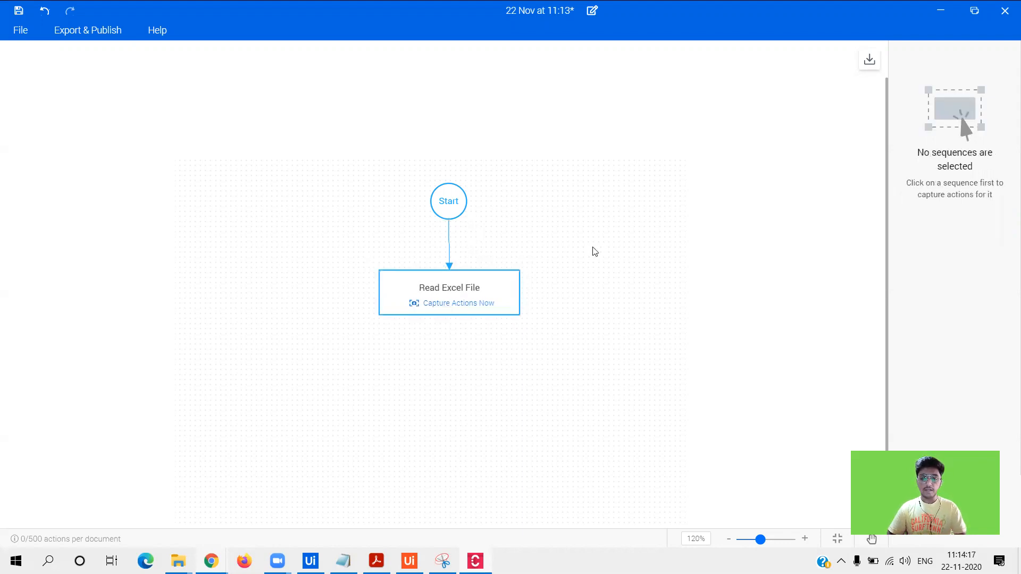
# - Move the Read Excel File box slightly higher on the canvas
pyautogui.click(503, 289)
pyautogui.click(584, 273)
pyautogui.moveTo(485, 280); pyautogui.dragTo(490, 264)
pyautogui.click(559, 221)
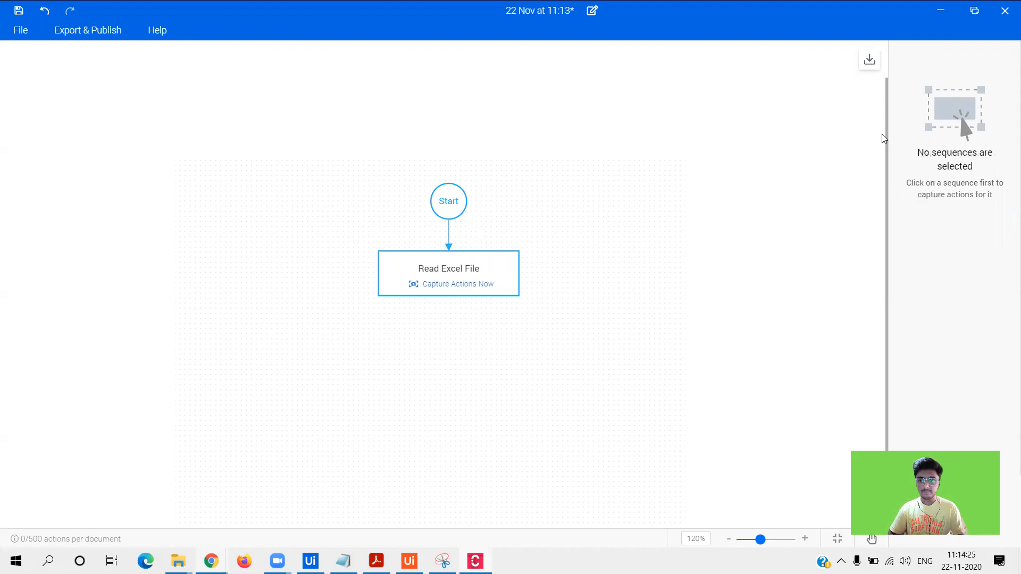
pyautogui.moveTo(884, 132); pyautogui.dragTo(886, 173)
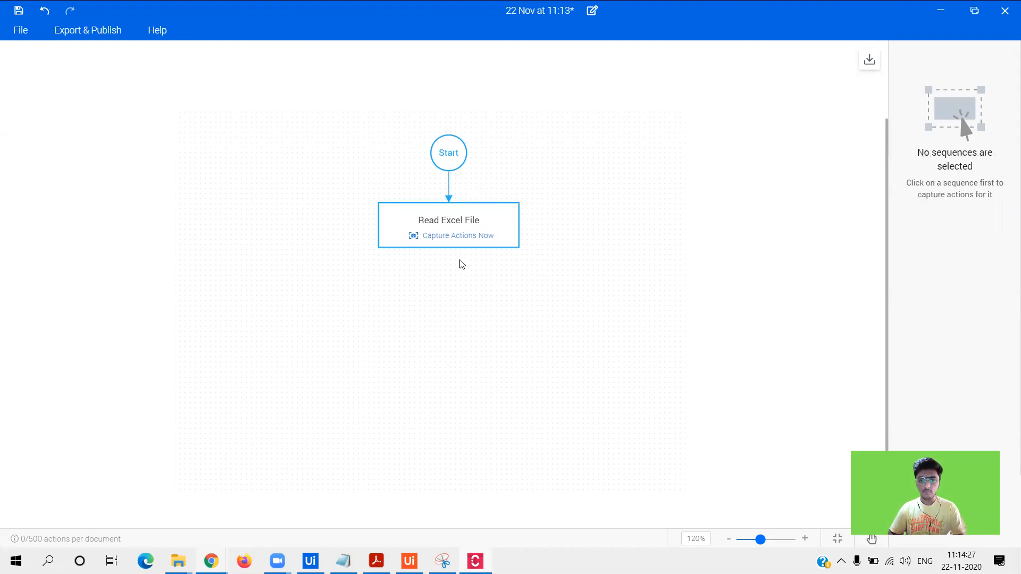
pyautogui.moveTo(448, 254)
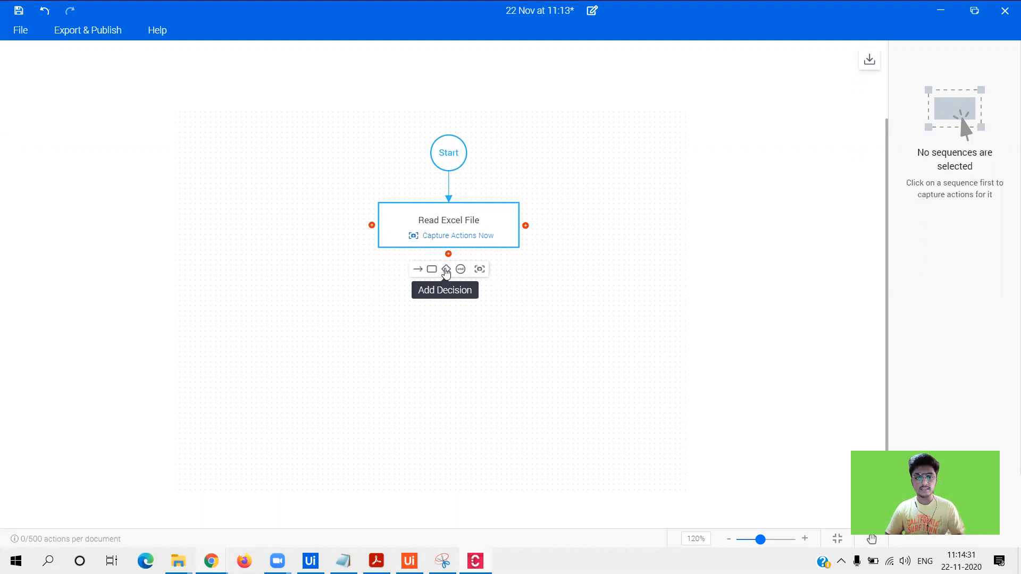
# - Add a decision below Read Excel File and set its condition label to 'Salary > 50,000'
pyautogui.click(446, 269)
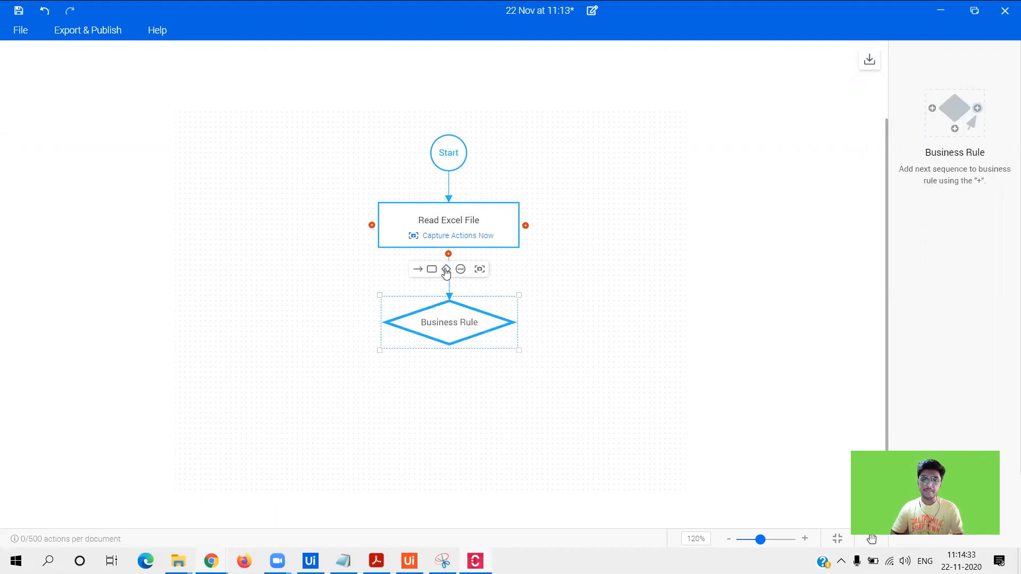
pyautogui.doubleClick(449, 323)
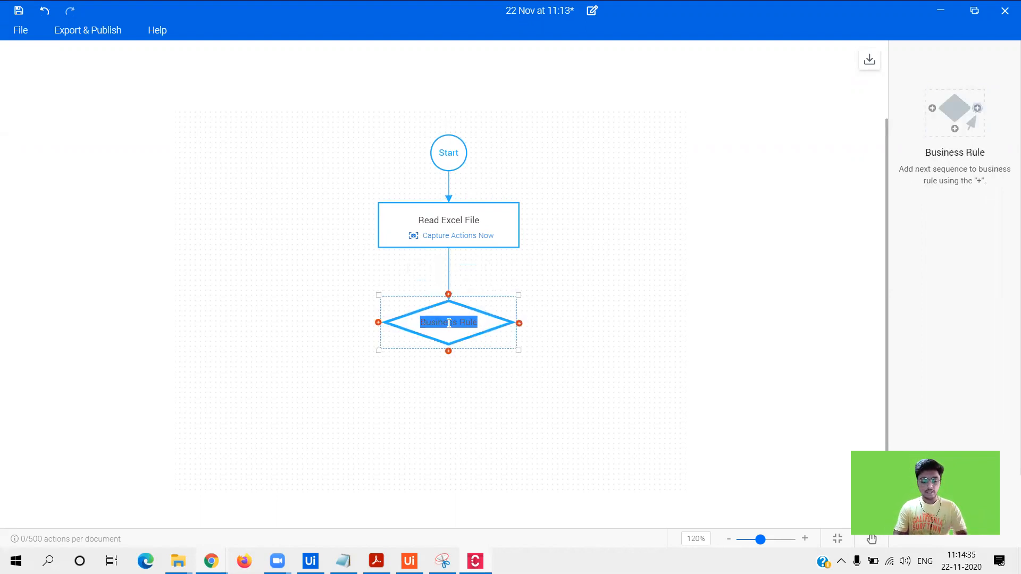
pyautogui.write('Gender')
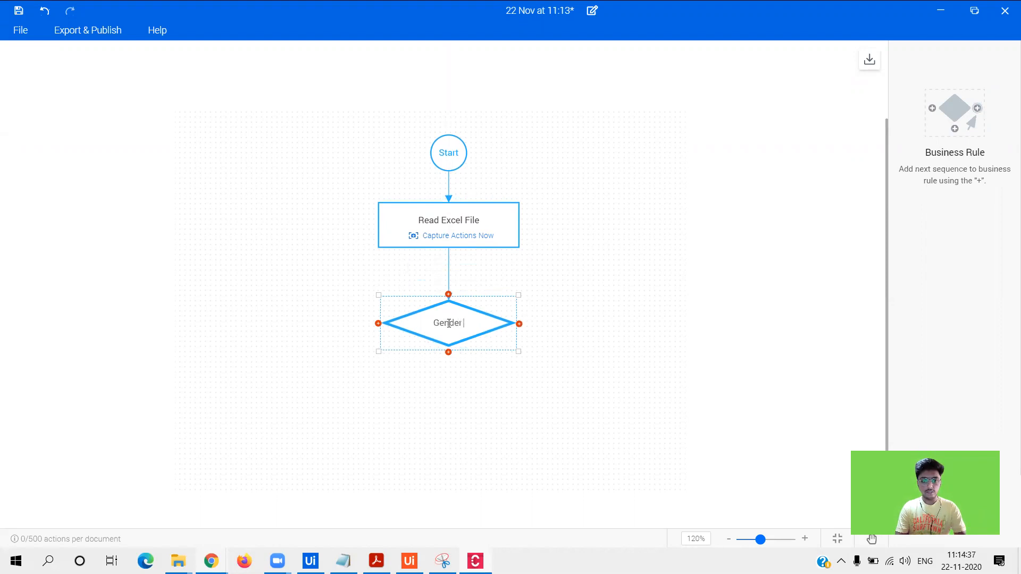
pyautogui.press('BackSpace')
pyautogui.press('BackSpace')
pyautogui.press('BackSpace')
pyautogui.press('BackSpace')
pyautogui.press('BackSpace')
pyautogui.press('BackSpace')
pyautogui.press('BackSpace')
pyautogui.write('Sa')
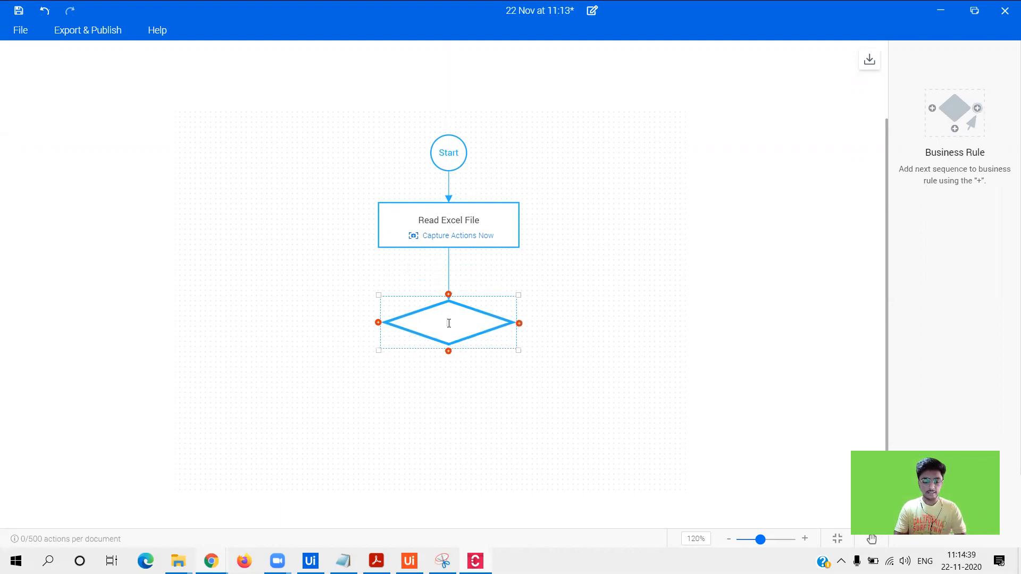
pyautogui.write('lary')
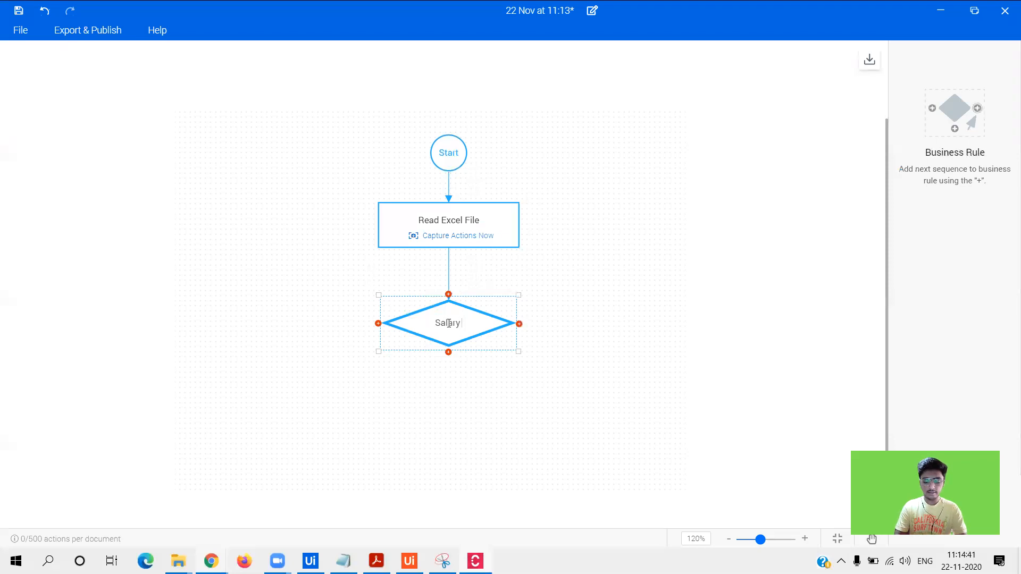
pyautogui.write(' > 50')
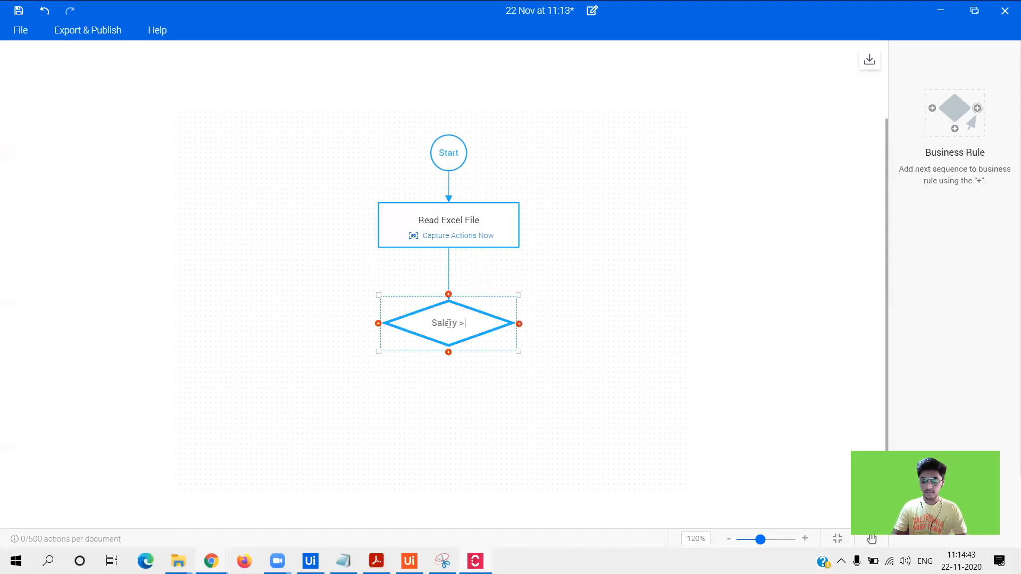
pyautogui.write(',000')
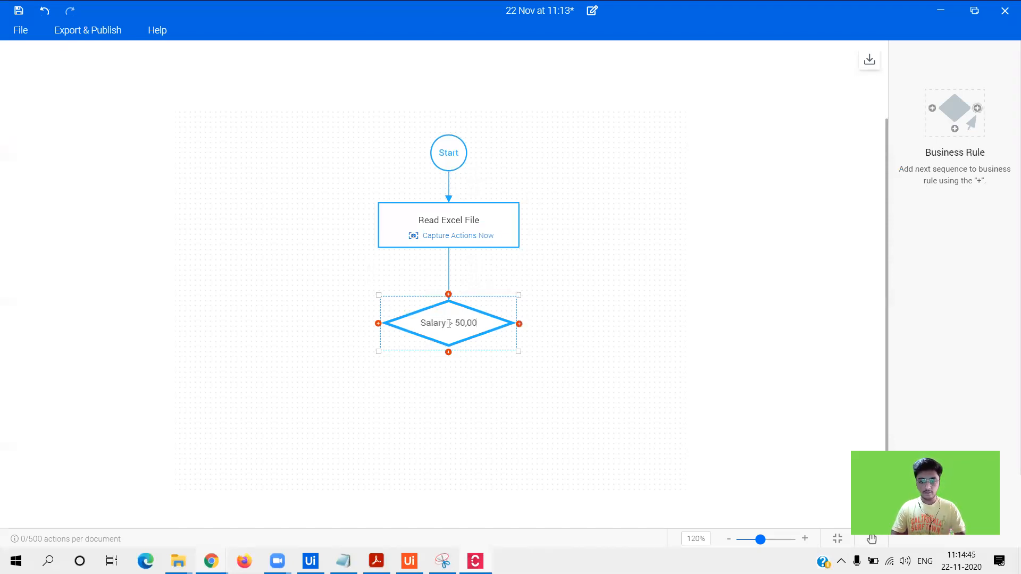
pyautogui.click(624, 313)
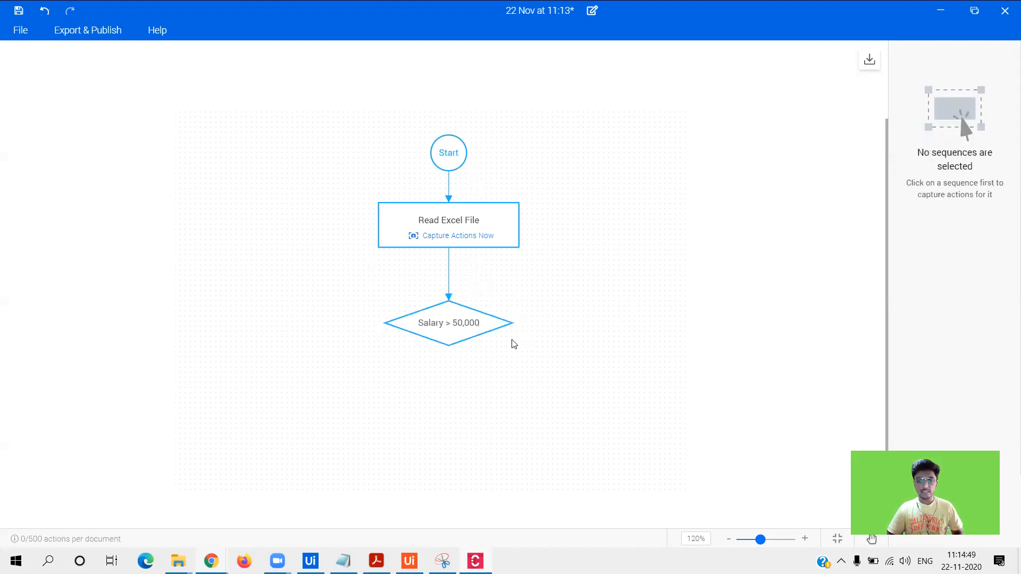
pyautogui.click(470, 318)
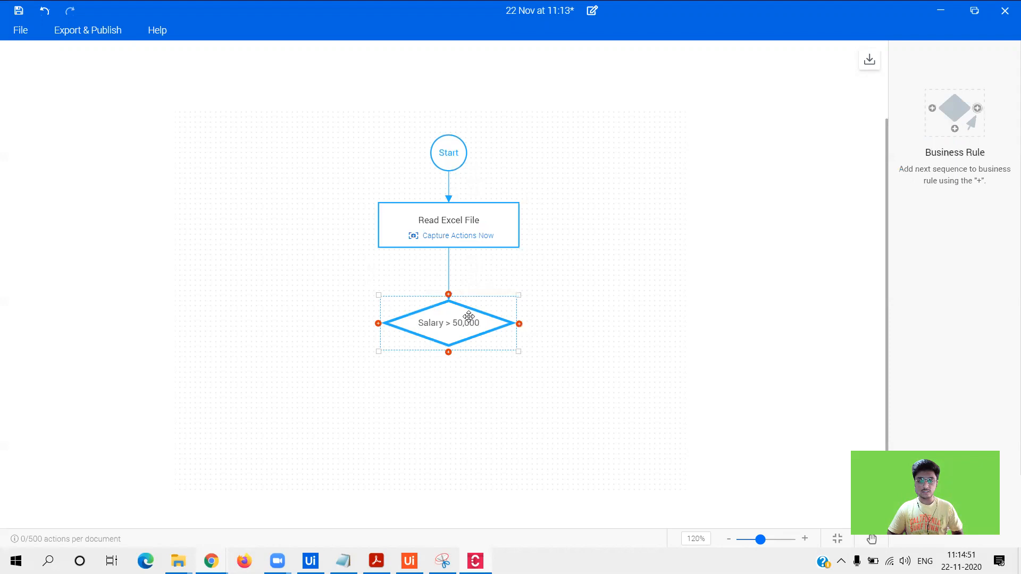
pyautogui.click(675, 279)
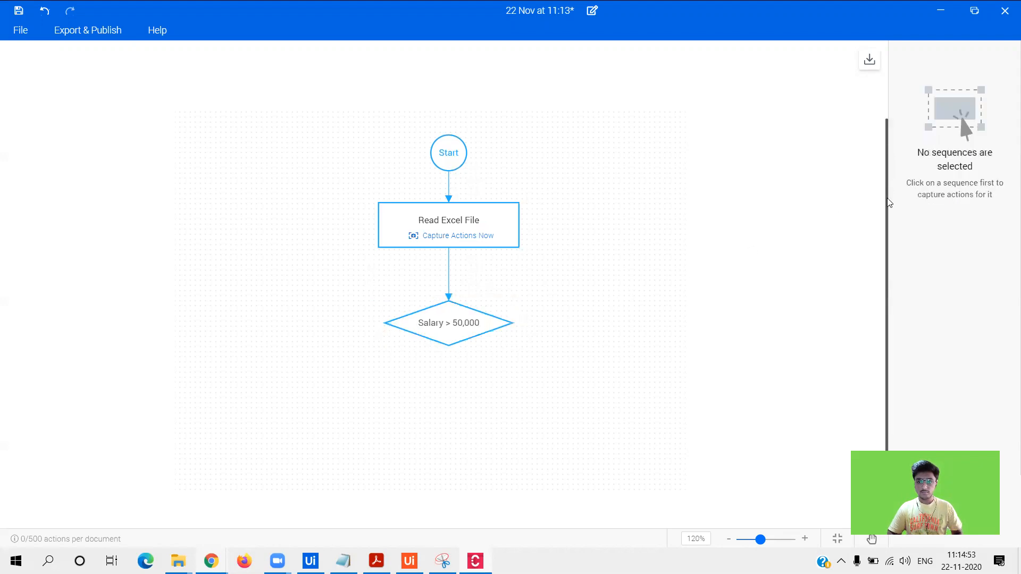
# - Add a left branch labelled True from the decision to a sequence named 'Bonus 5000'
pyautogui.moveTo(378, 324)
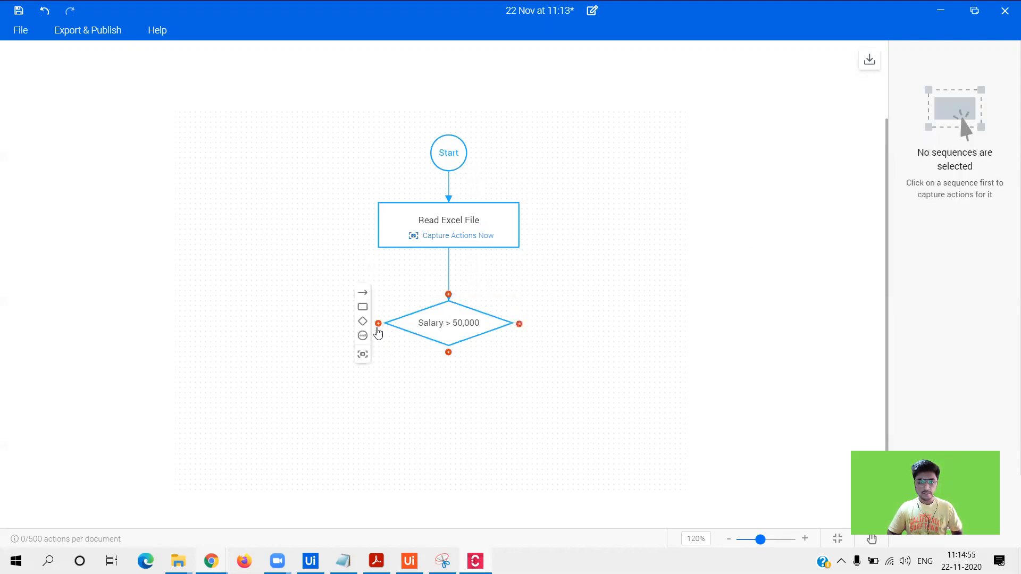
pyautogui.click(362, 308)
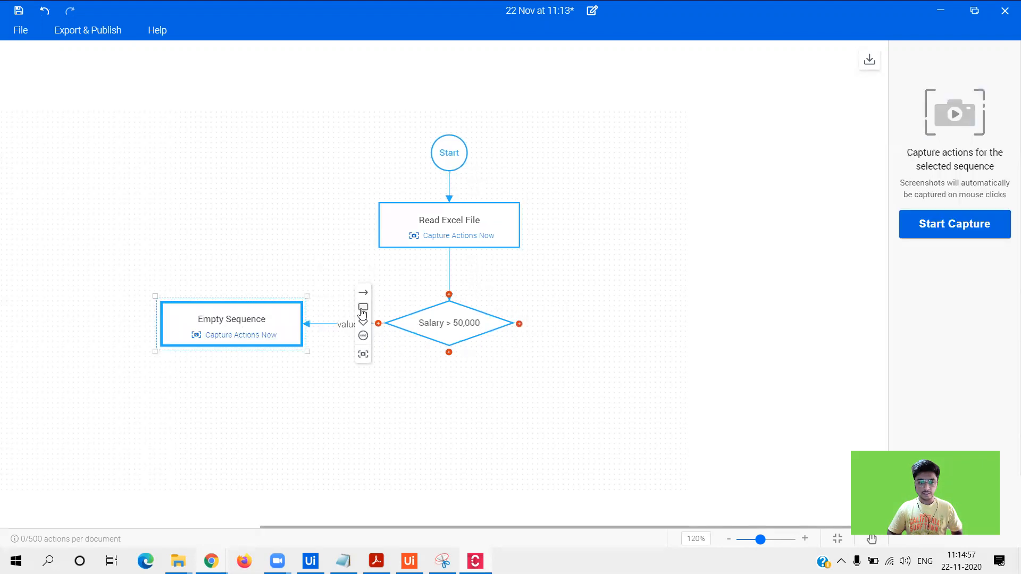
pyautogui.doubleClick(345, 325)
pyautogui.write('True')
pyautogui.click(231, 319)
pyautogui.doubleClick(233, 321)
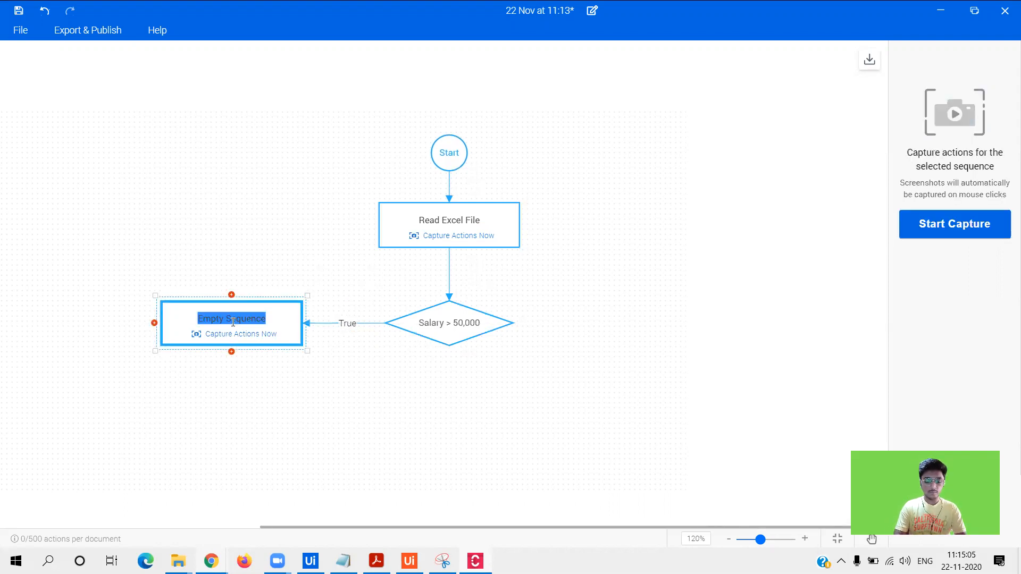
pyautogui.write('Eonus 5000')
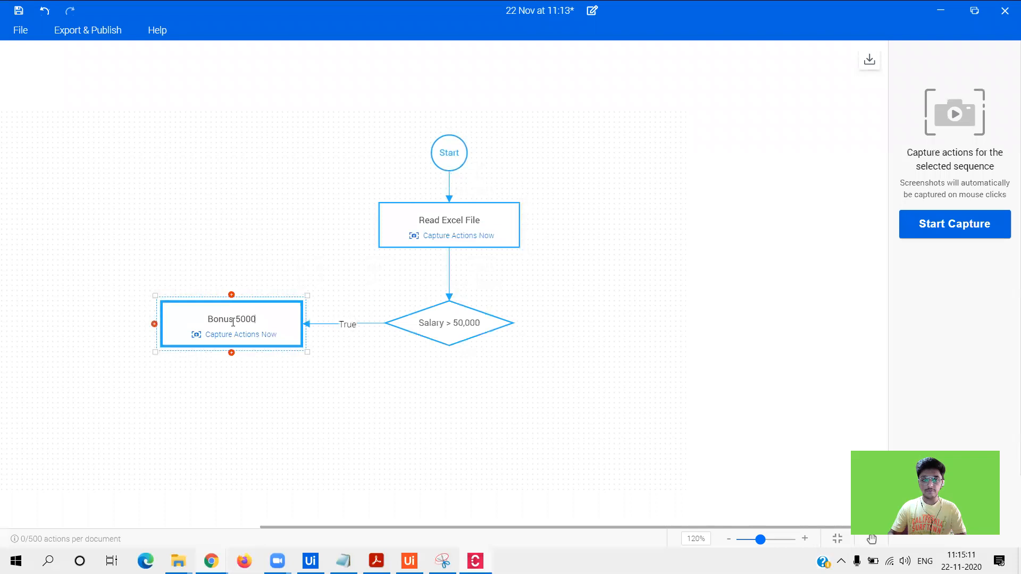
pyautogui.click(330, 409)
# - Add a right-hand sequence from the decision named 'Bonus 10000'
pyautogui.moveTo(526, 335)
pyautogui.click(533, 309)
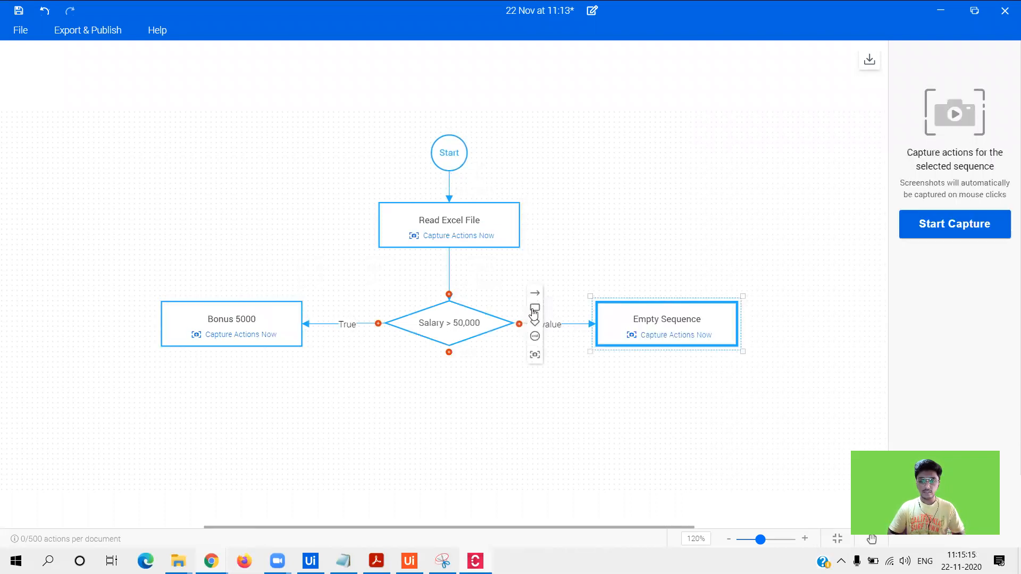
pyautogui.doubleClick(648, 318)
pyautogui.write('Bonus')
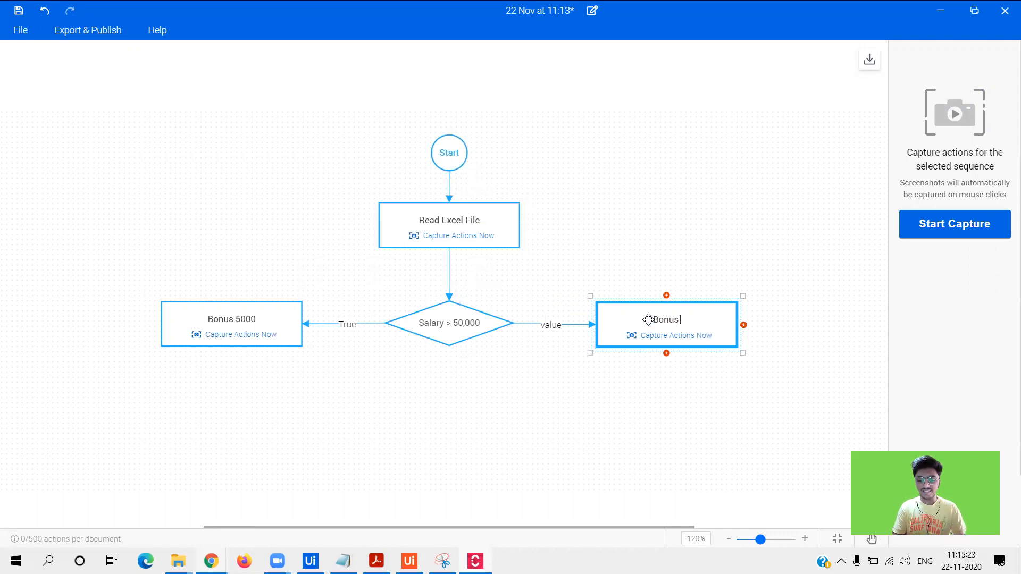
pyautogui.write('10000')
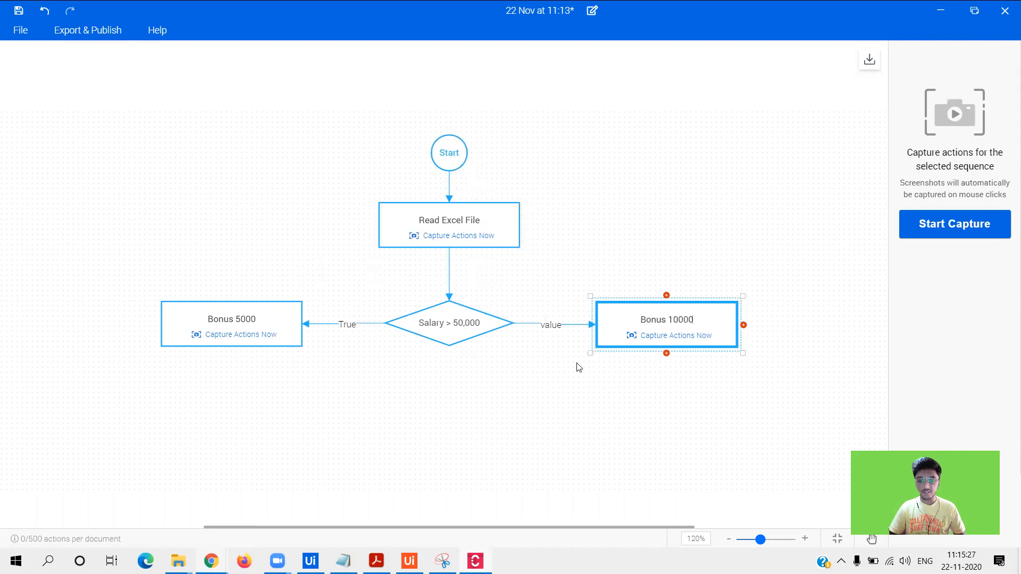
pyautogui.click(537, 388)
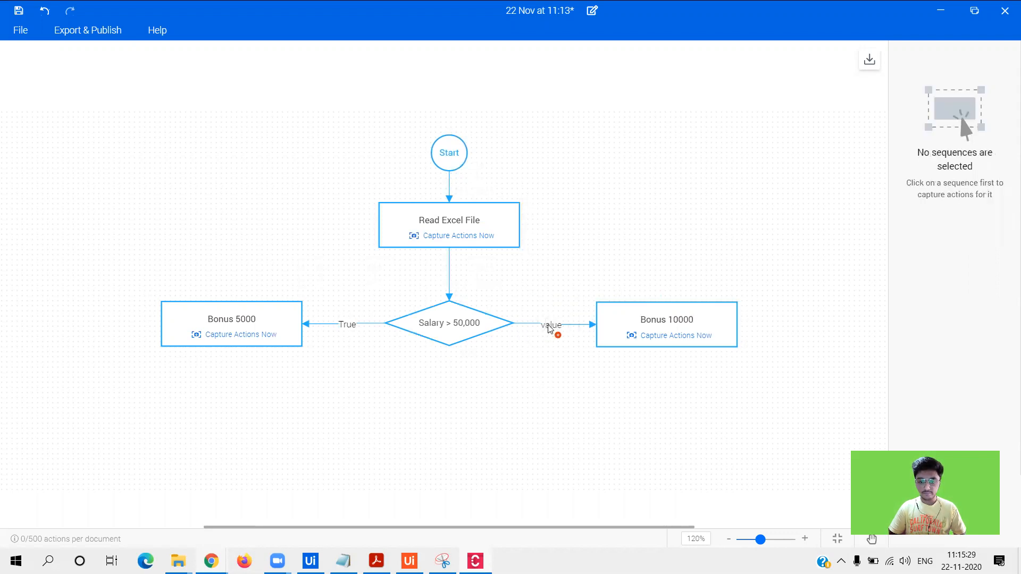
# - Label the connector to Bonus 10000 as 'False'
pyautogui.doubleClick(550, 325)
pyautogui.write('Fl')
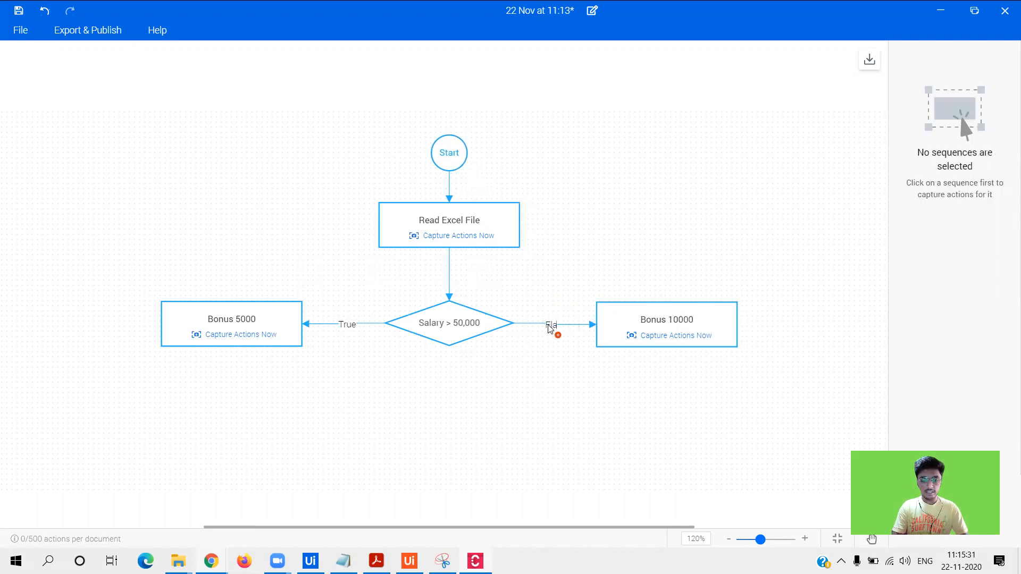
pyautogui.press('BackSpace')
pyautogui.write('alse')
pyautogui.click(432, 406)
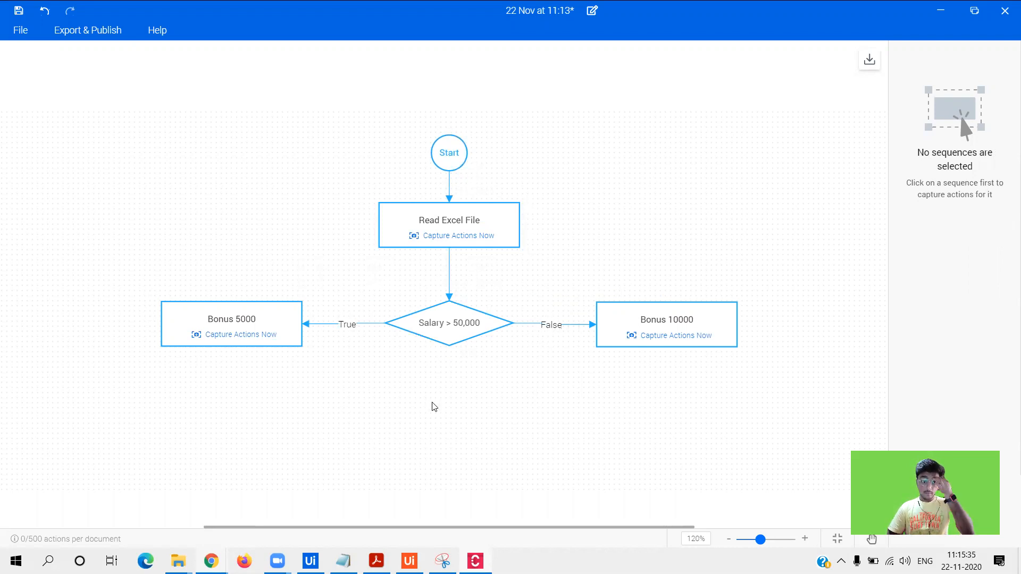
pyautogui.moveTo(231, 355)
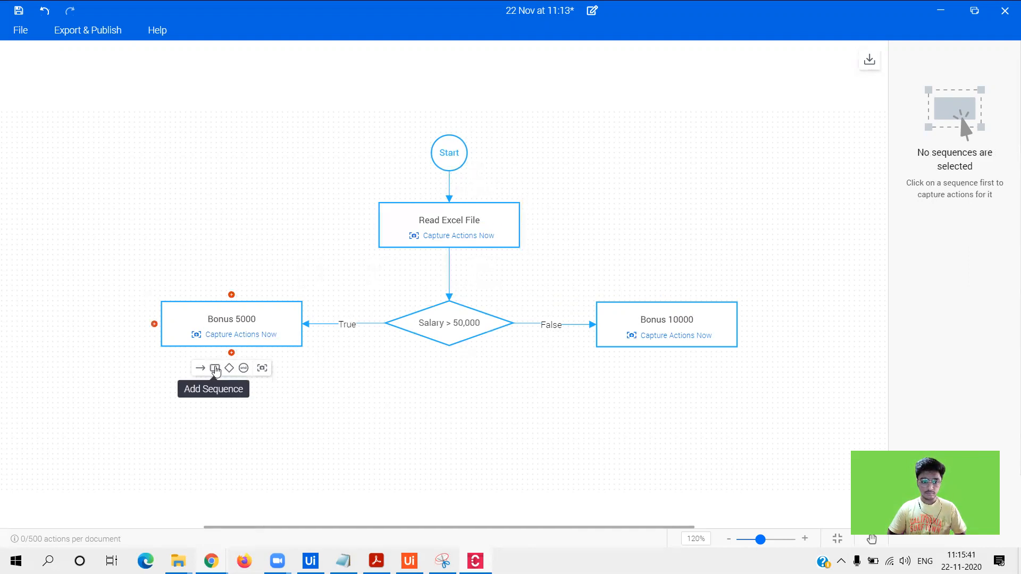
# - Add a sequence named 'Update in Excel File', move it under the Salary decision, and remove the decision's connector
pyautogui.click(215, 369)
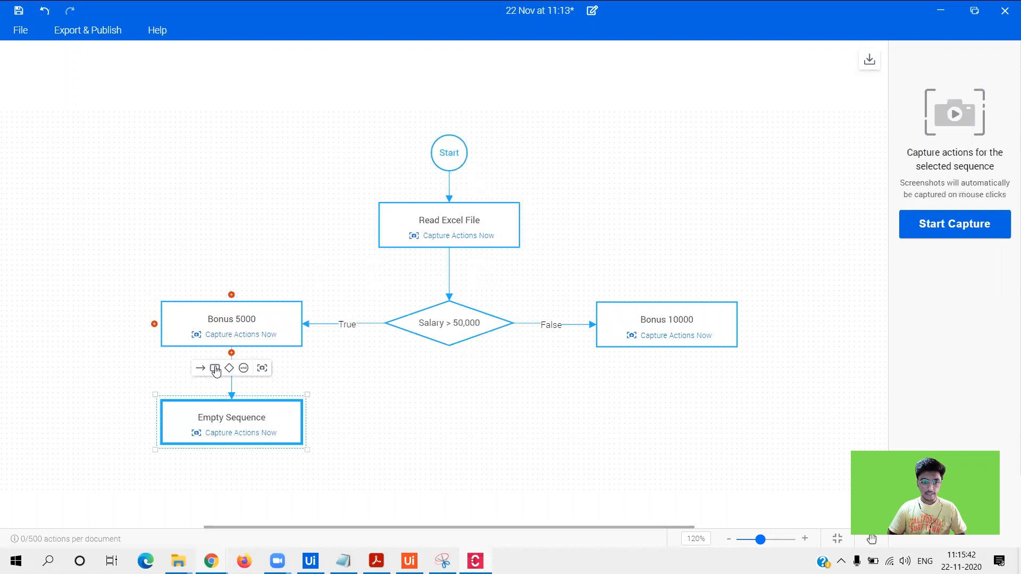
pyautogui.doubleClick(237, 419)
pyautogui.write('Up')
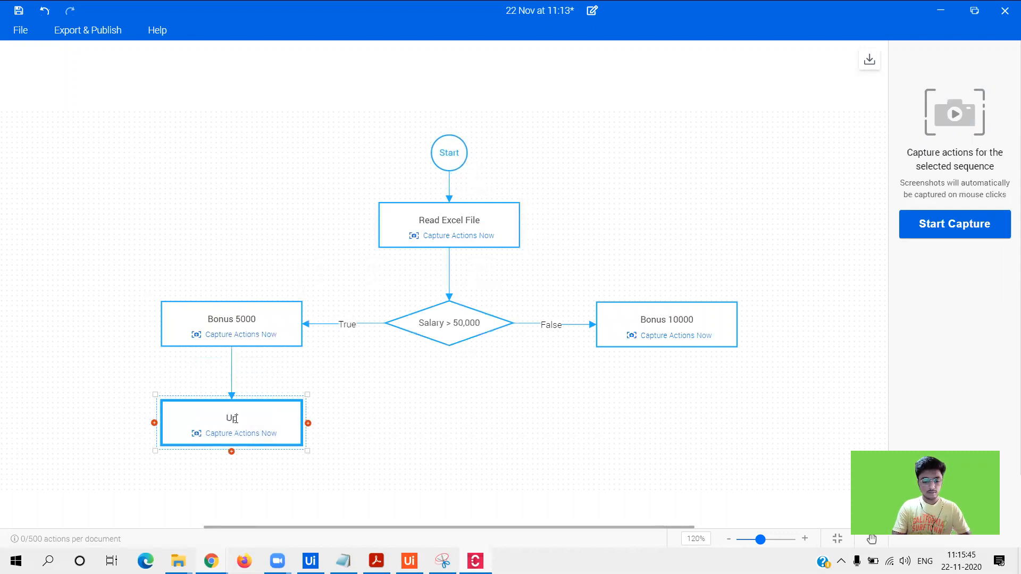
pyautogui.write('date in Ex')
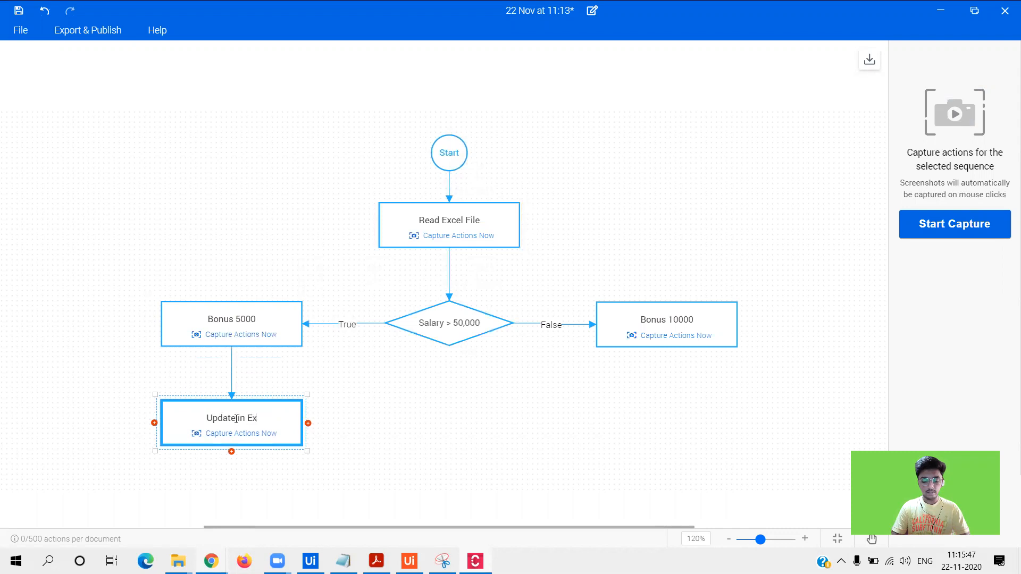
pyautogui.write('cel File')
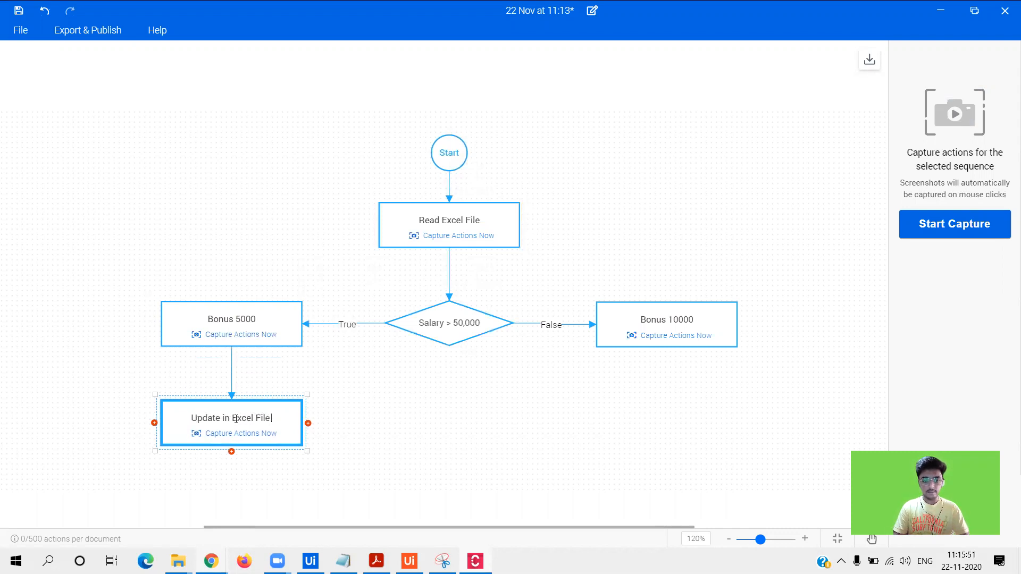
pyautogui.click(445, 410)
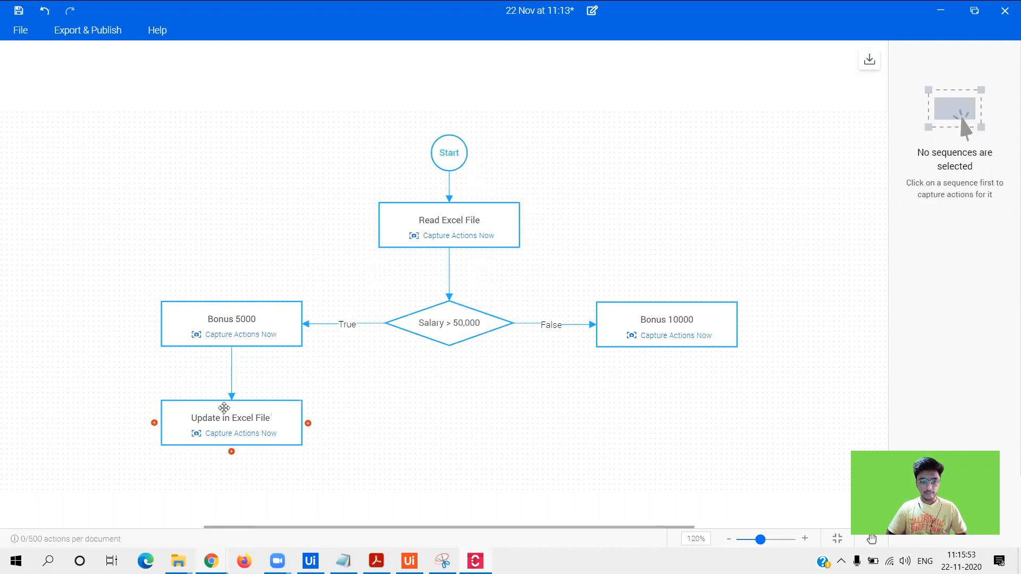
pyautogui.moveTo(224, 407); pyautogui.dragTo(432, 436)
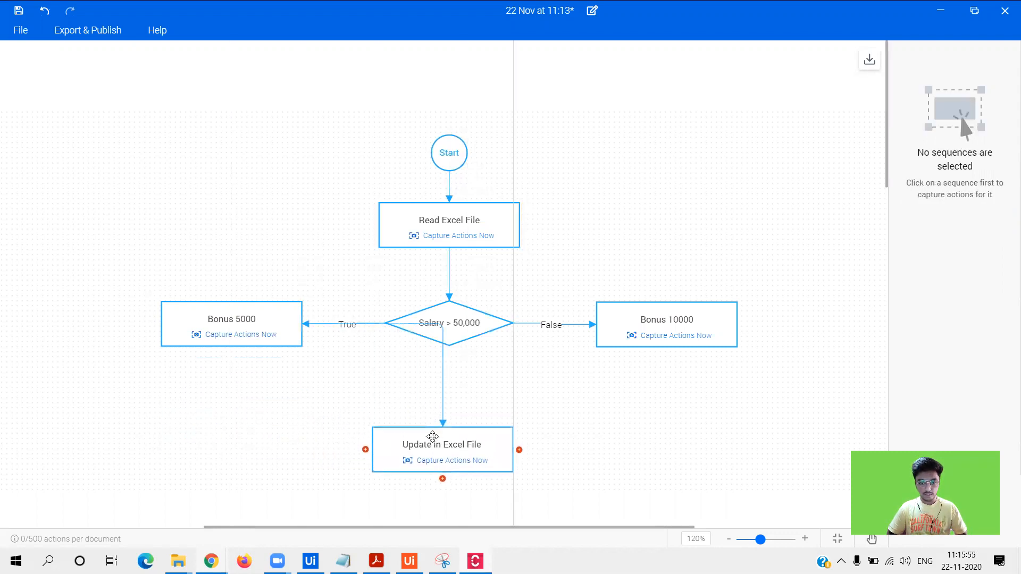
pyautogui.click(443, 363)
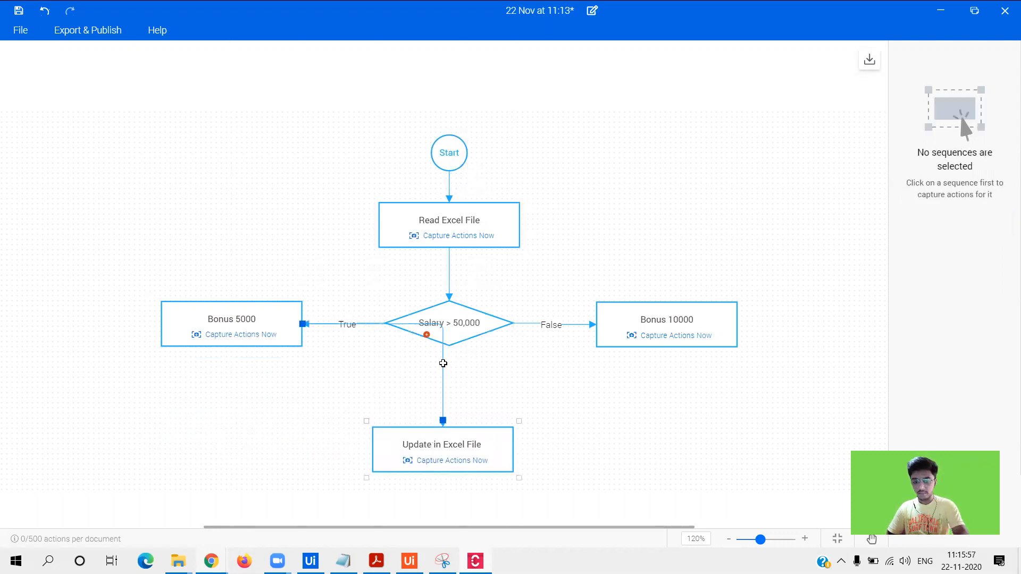
pyautogui.press('Delete')
# - Draw a connector from Bonus 5000's bottom edge down into Update in Excel File
pyautogui.moveTo(230, 353)
pyautogui.moveTo(200, 368); pyautogui.dragTo(374, 449)
pyautogui.click(442, 337)
pyautogui.moveTo(443, 327); pyautogui.dragTo(292, 420)
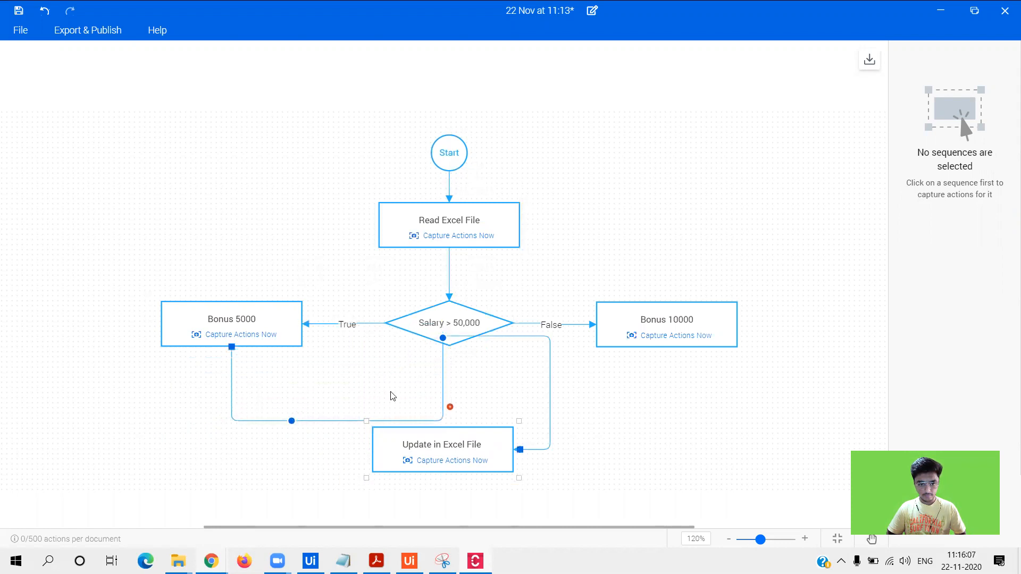
pyautogui.moveTo(443, 338); pyautogui.dragTo(250, 470)
pyautogui.moveTo(290, 421); pyautogui.dragTo(232, 427)
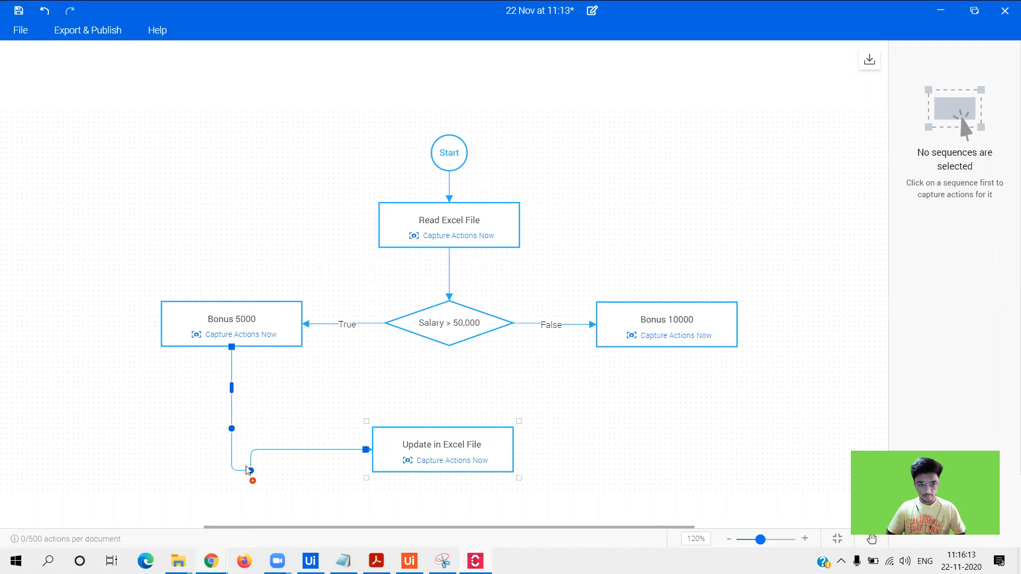
pyautogui.moveTo(248, 470); pyautogui.dragTo(251, 460)
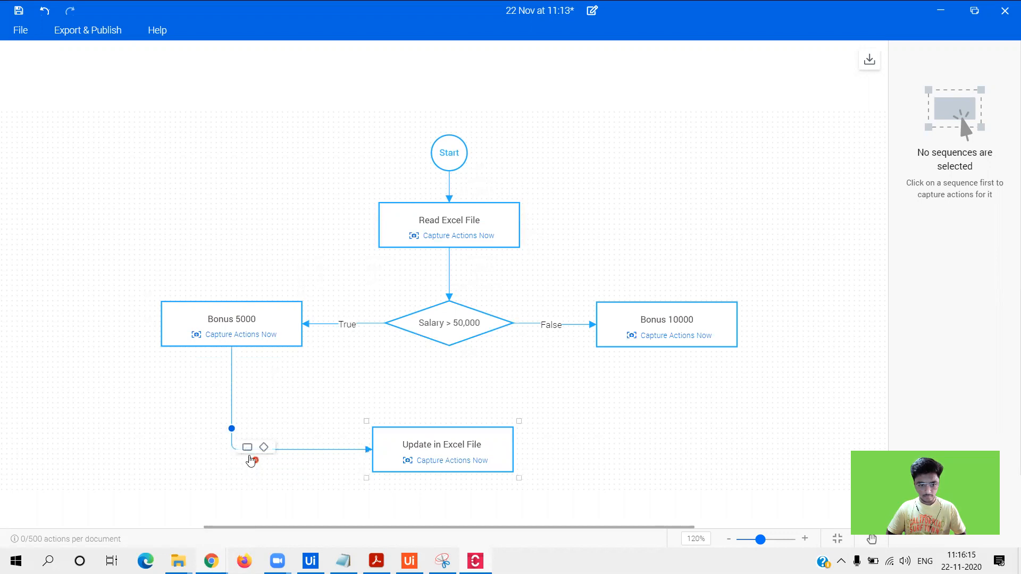
pyautogui.click(340, 367)
# - Connect Bonus 10000 to Update in Excel File, routed from its bottom edge
pyautogui.moveTo(674, 359)
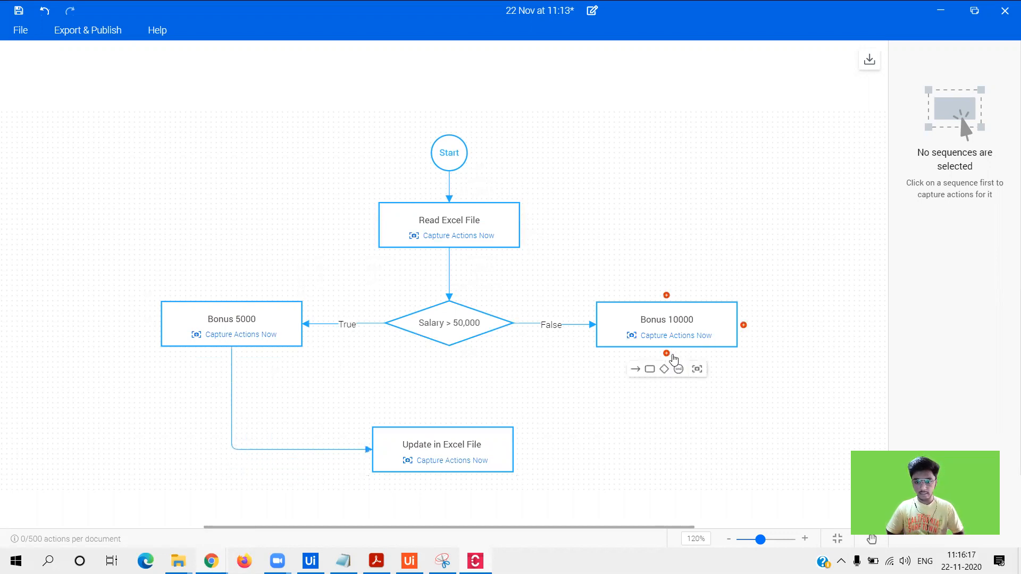
pyautogui.moveTo(578, 461); pyautogui.dragTo(505, 444)
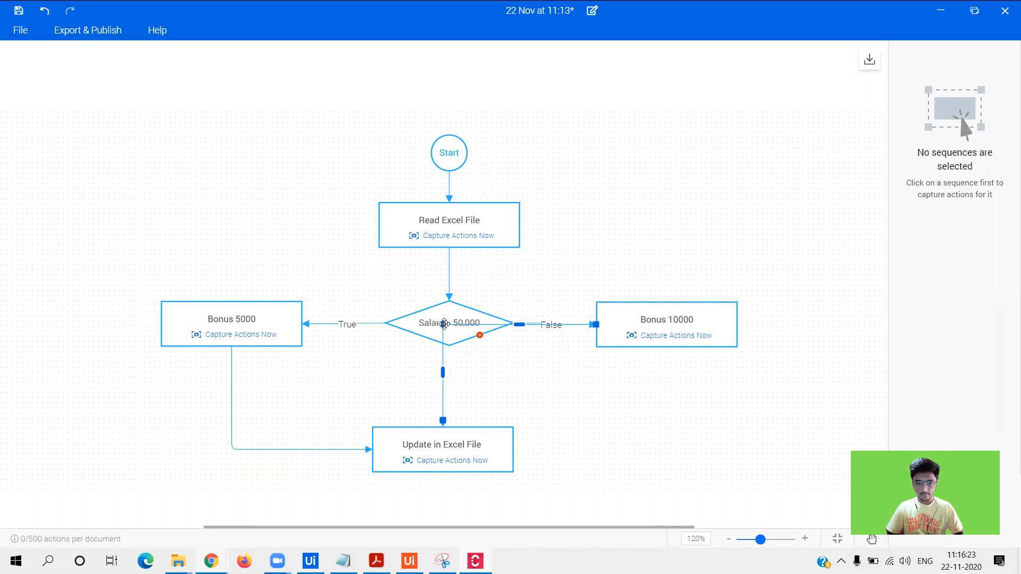
pyautogui.moveTo(443, 324); pyautogui.dragTo(663, 456)
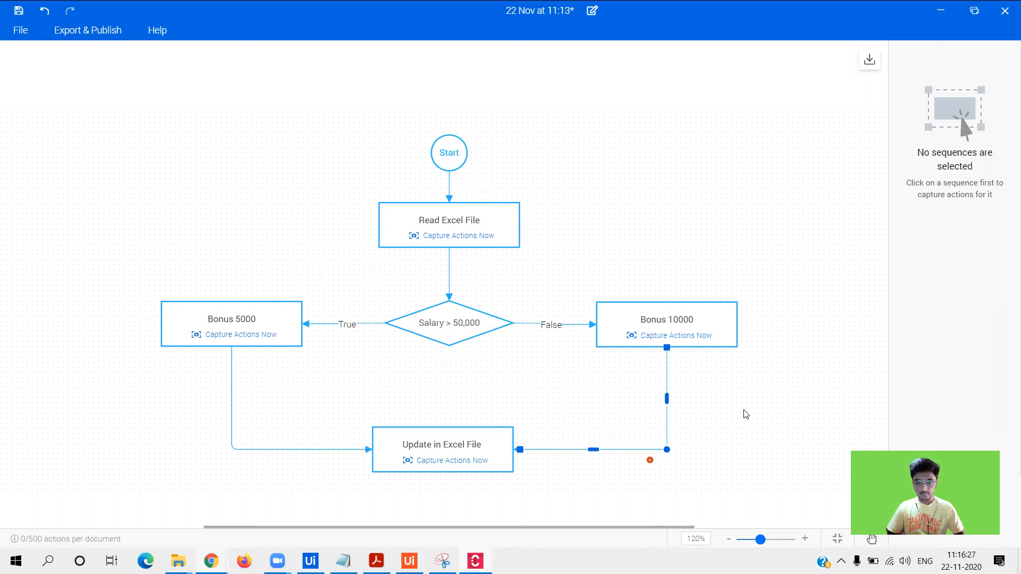
pyautogui.click(729, 412)
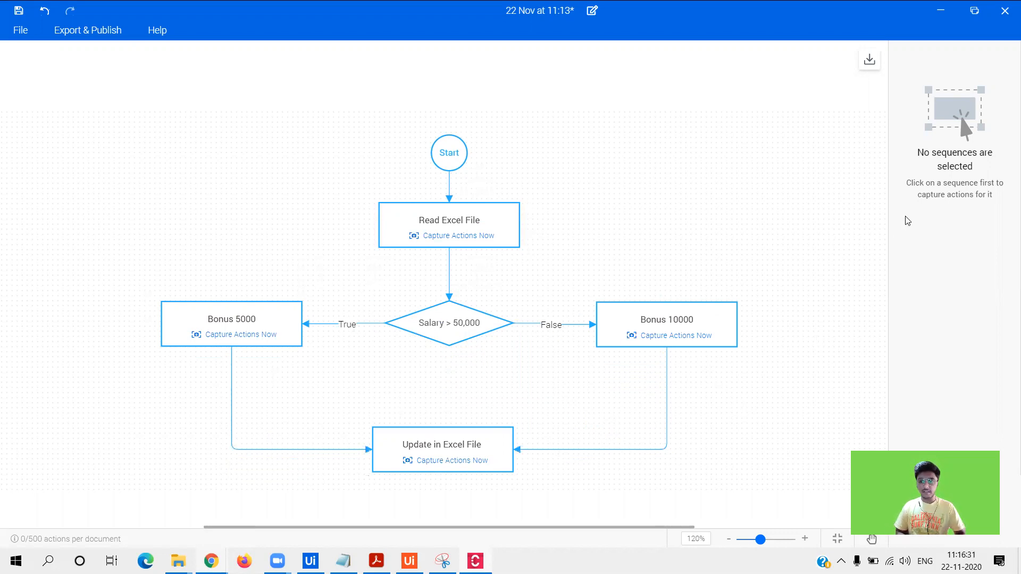
# - Add an End event below Update in Excel File, completing the Start-to-End flow
pyautogui.moveTo(443, 479)
pyautogui.click(456, 496)
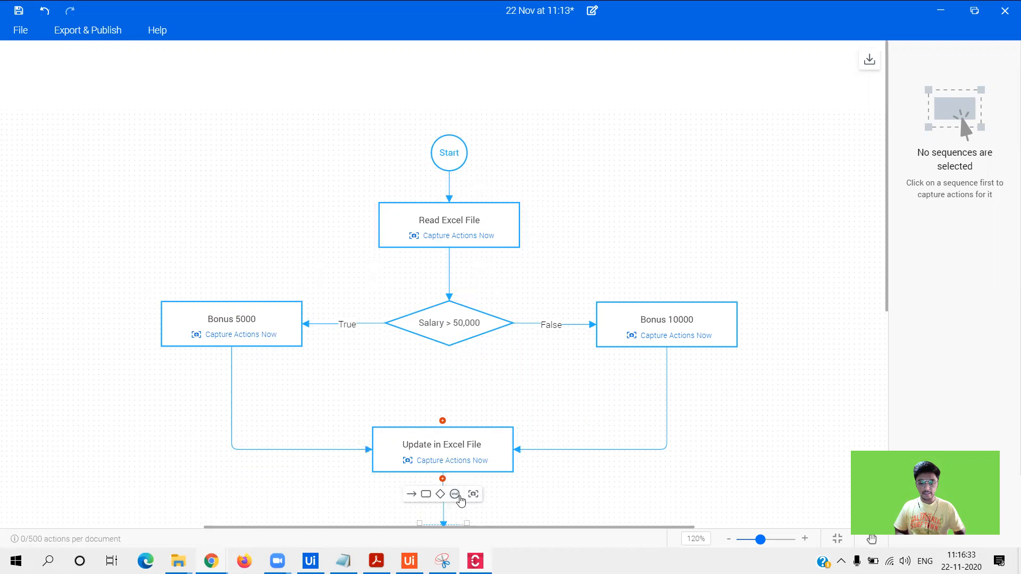
pyautogui.moveTo(886, 304); pyautogui.dragTo(885, 351)
pyautogui.click(823, 348)
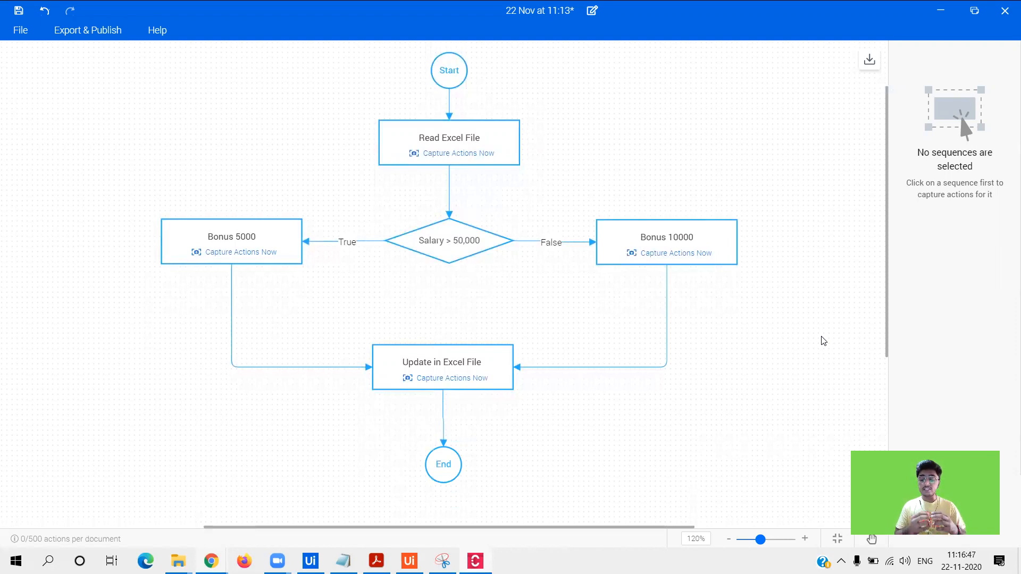
pyautogui.click(675, 255)
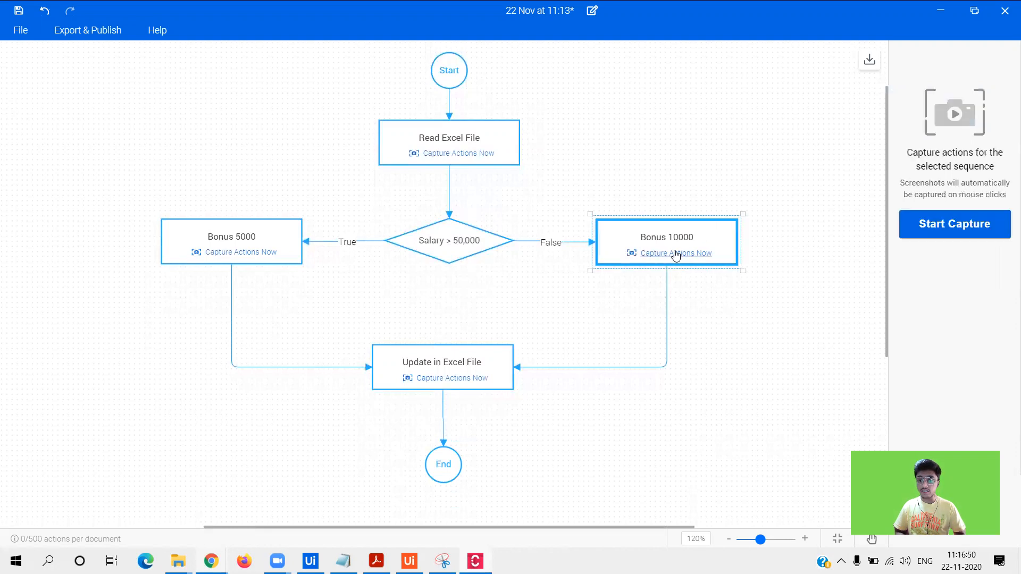
pyautogui.click(1003, 230)
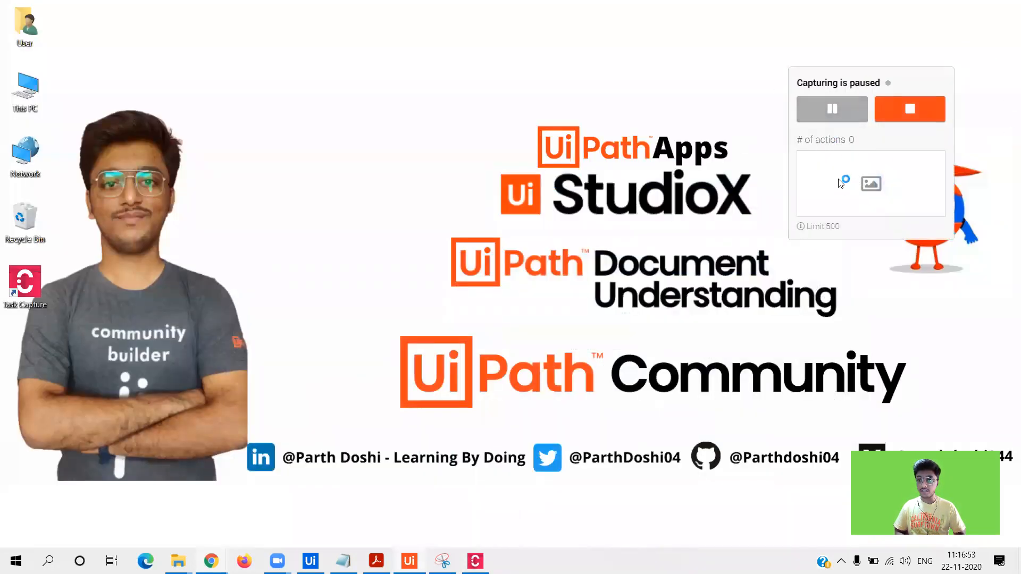
pyautogui.click(904, 108)
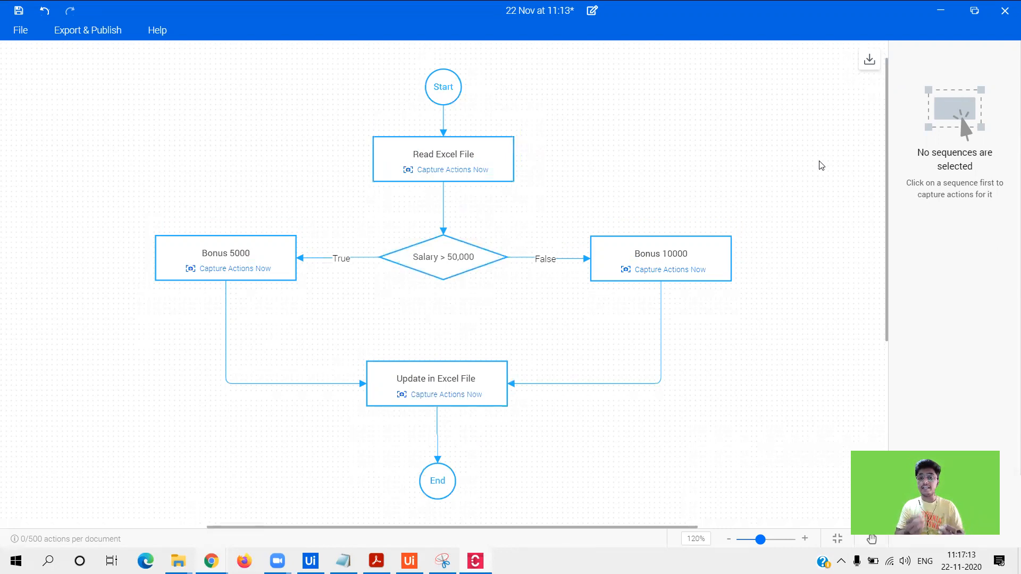
# - Start saving the diagram image to Downloads, then cancel and restore the window size
pyautogui.click(868, 60)
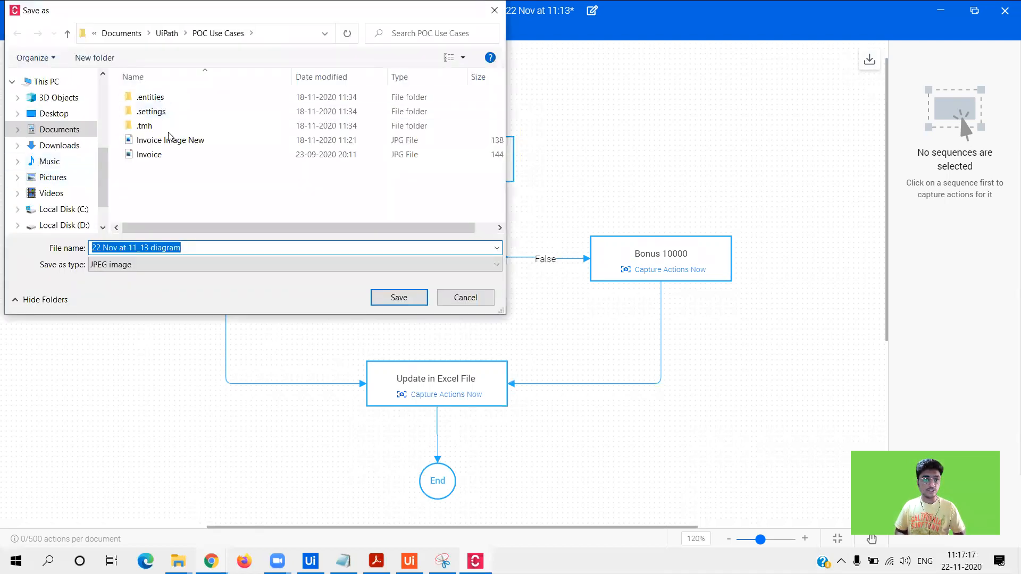
pyautogui.scroll(5, 50, 107)
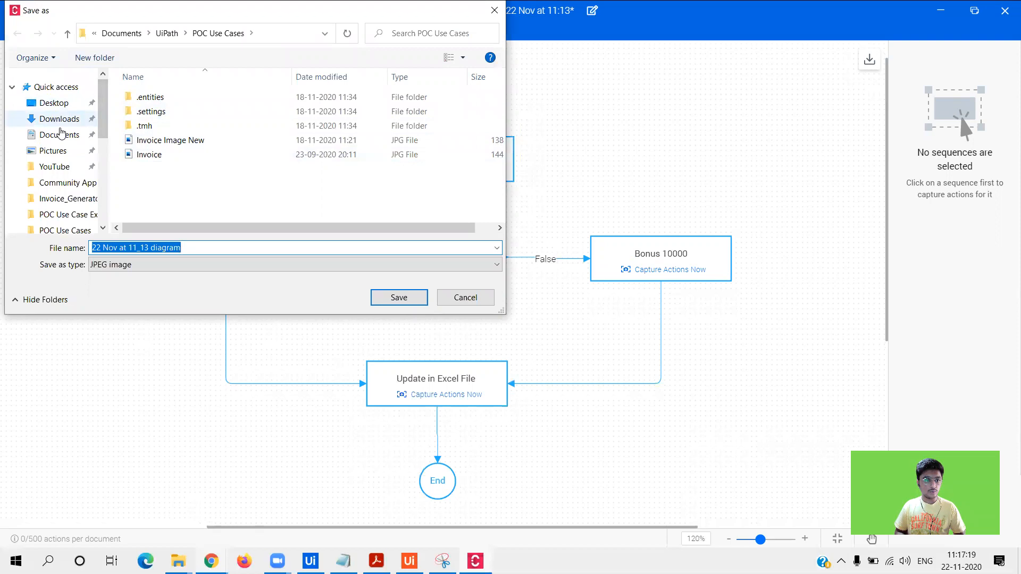
pyautogui.click(53, 119)
pyautogui.moveTo(332, 20); pyautogui.dragTo(348, 123)
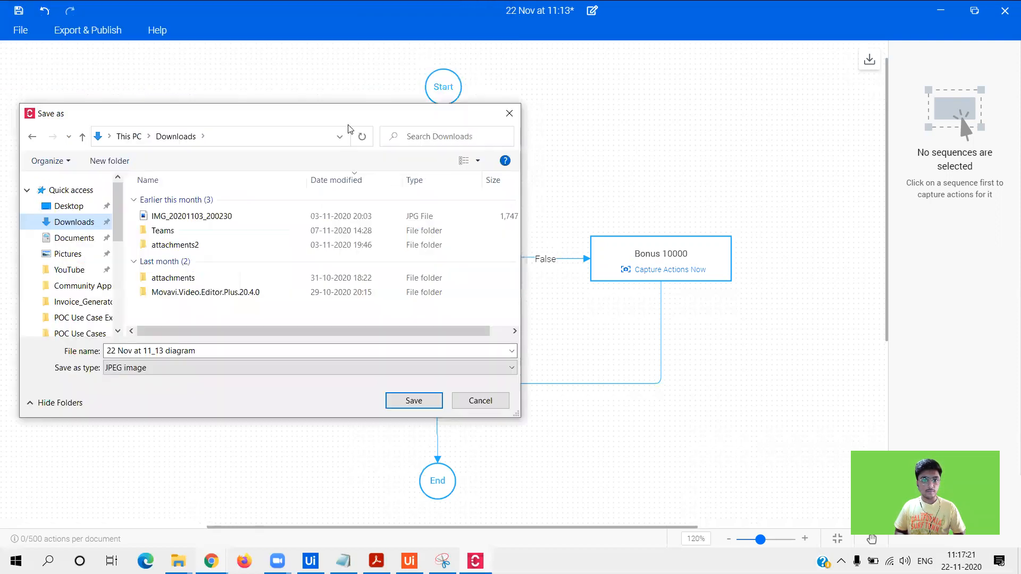
pyautogui.click(509, 113)
pyautogui.click(976, 12)
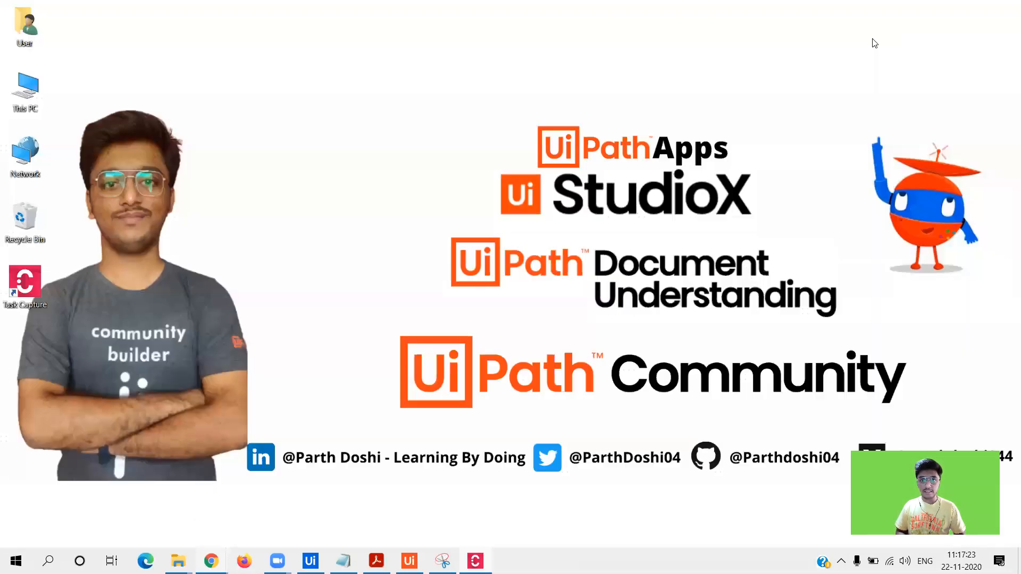
# - Rename the process document title to 'Excel Automation' and maximize the window
pyautogui.click(592, 68)
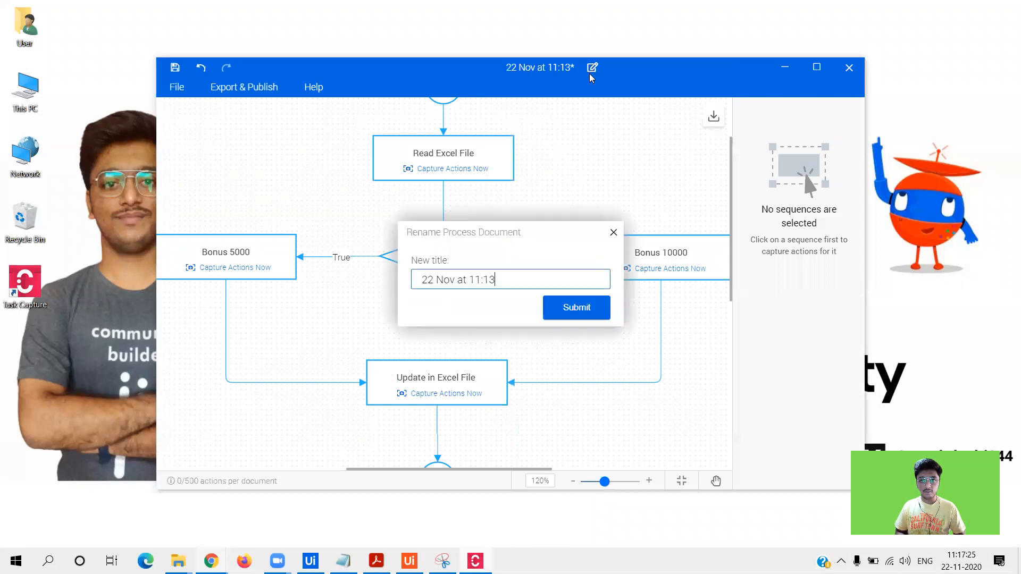
pyautogui.hotkey('ctrl', 'a')
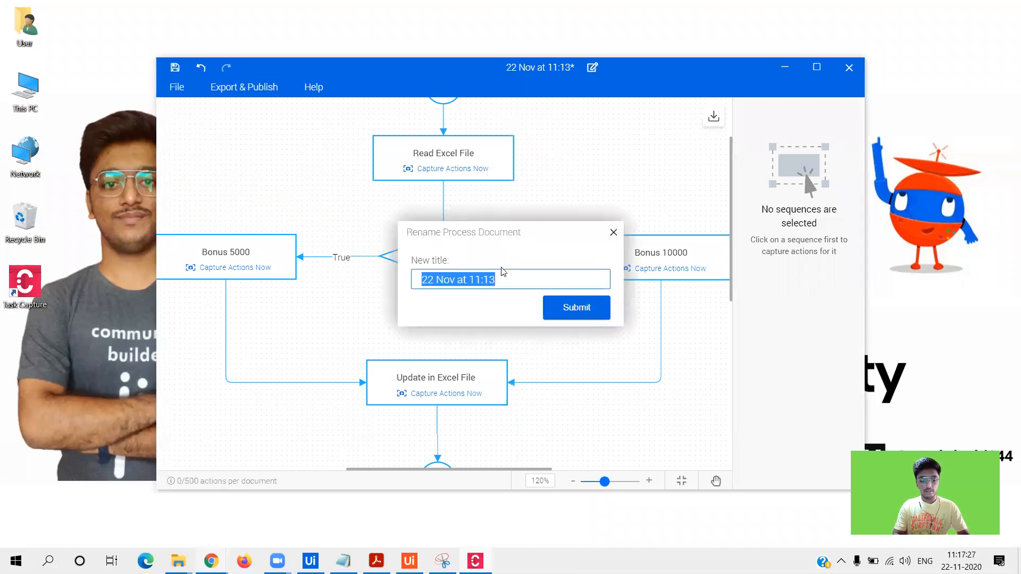
pyautogui.press('Right')
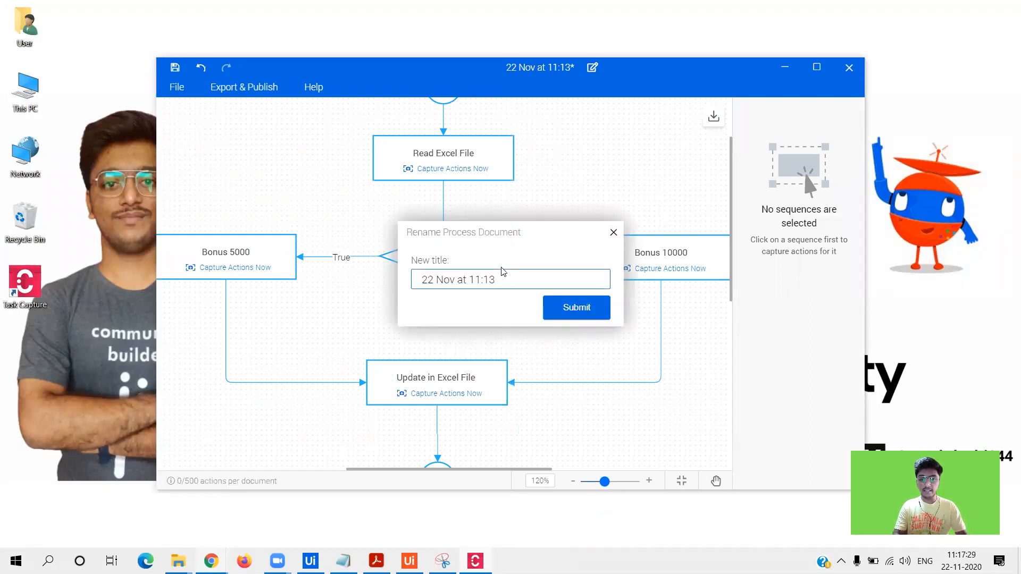
pyautogui.hotkey('ctrl', 'a')
pyautogui.write('Excel')
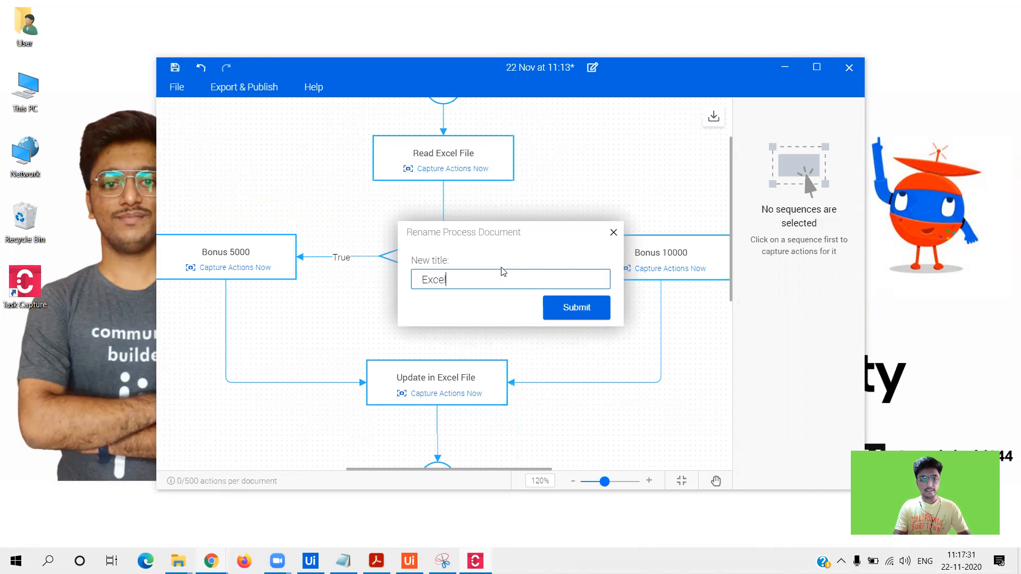
pyautogui.write(' Ajutomatio')
pyautogui.press('Left')
pyautogui.press('Left')
pyautogui.press('Left')
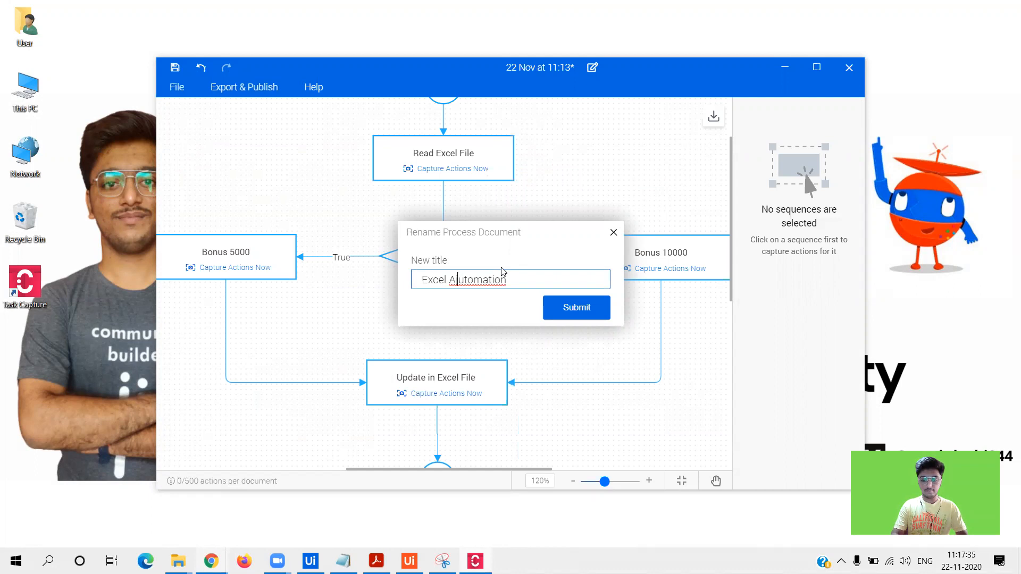
pyautogui.click(574, 311)
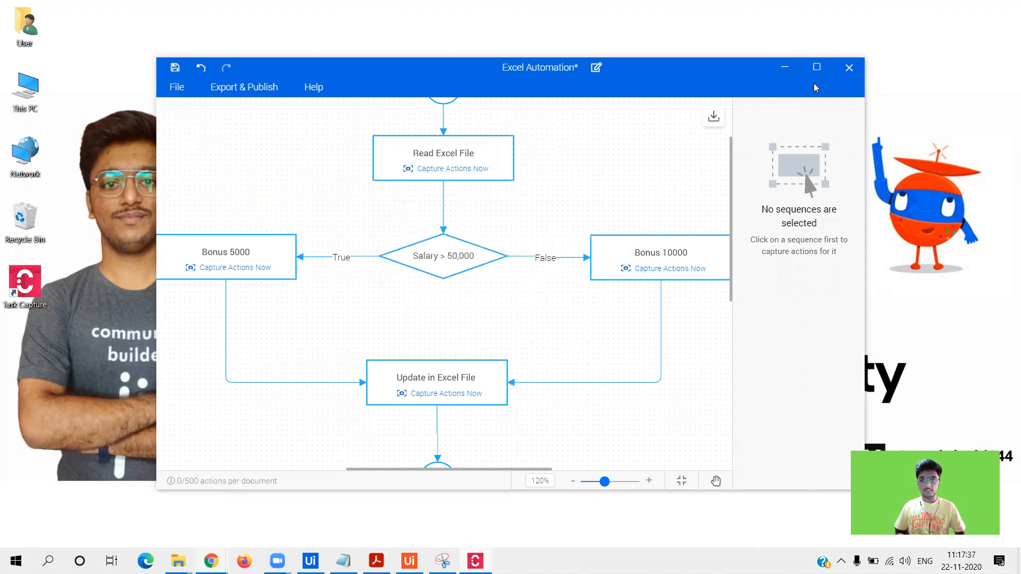
pyautogui.click(816, 67)
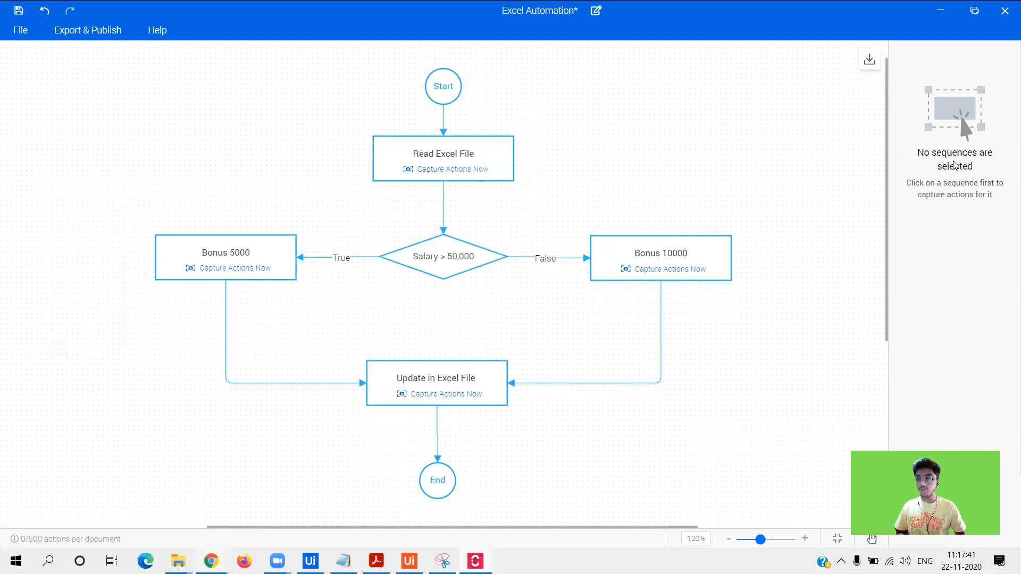
# - Save the diagram as a JPG image in the Downloads folder
pyautogui.click(597, 250)
pyautogui.click(747, 151)
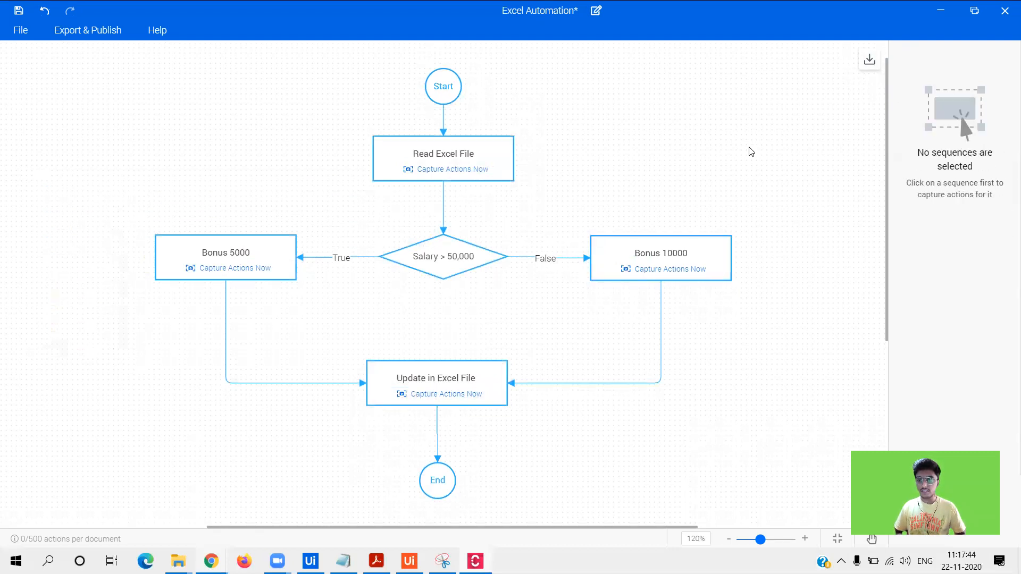
pyautogui.click(870, 64)
pyautogui.scroll(5, 80, 239)
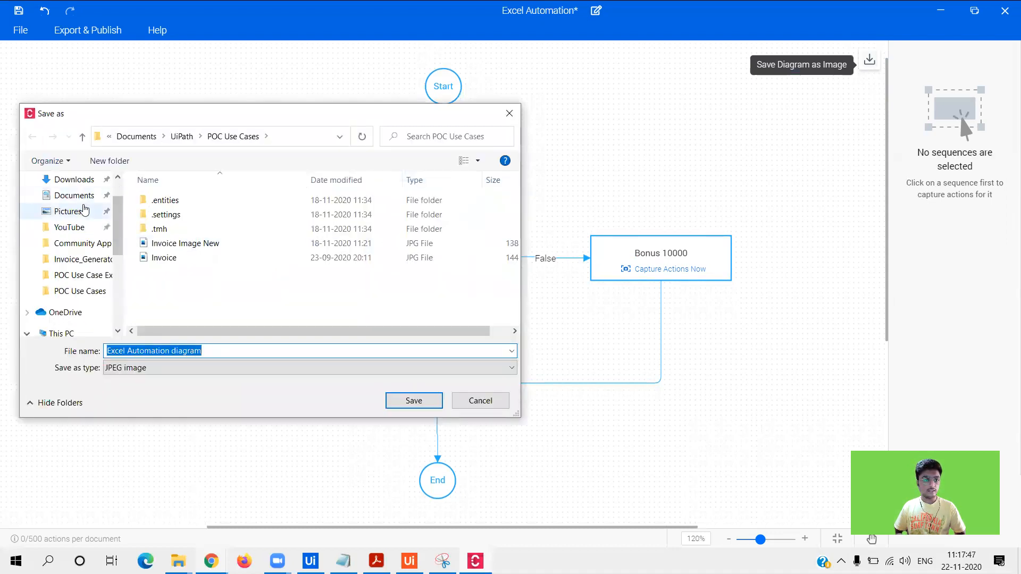
pyautogui.click(77, 182)
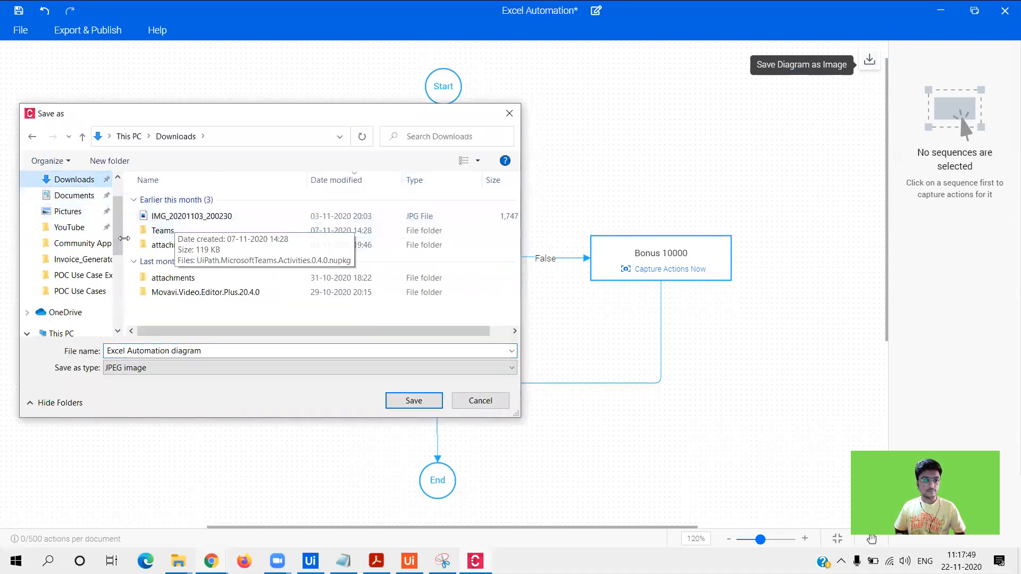
pyautogui.scroll(3, 117, 214)
pyautogui.click(414, 402)
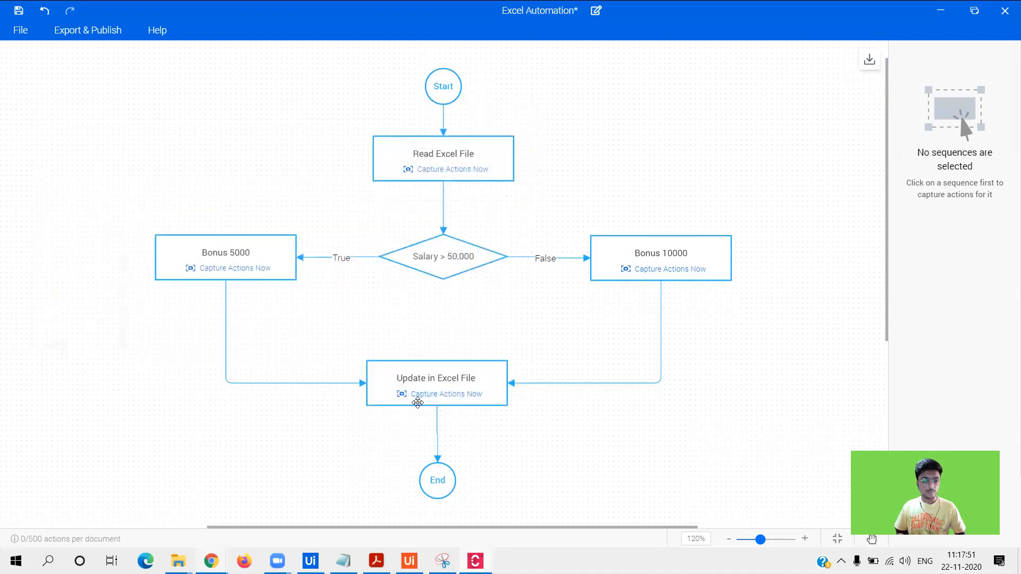
# - Open Downloads in File Explorer and select the Excel Automation diagram file
pyautogui.moveTo(178, 561)
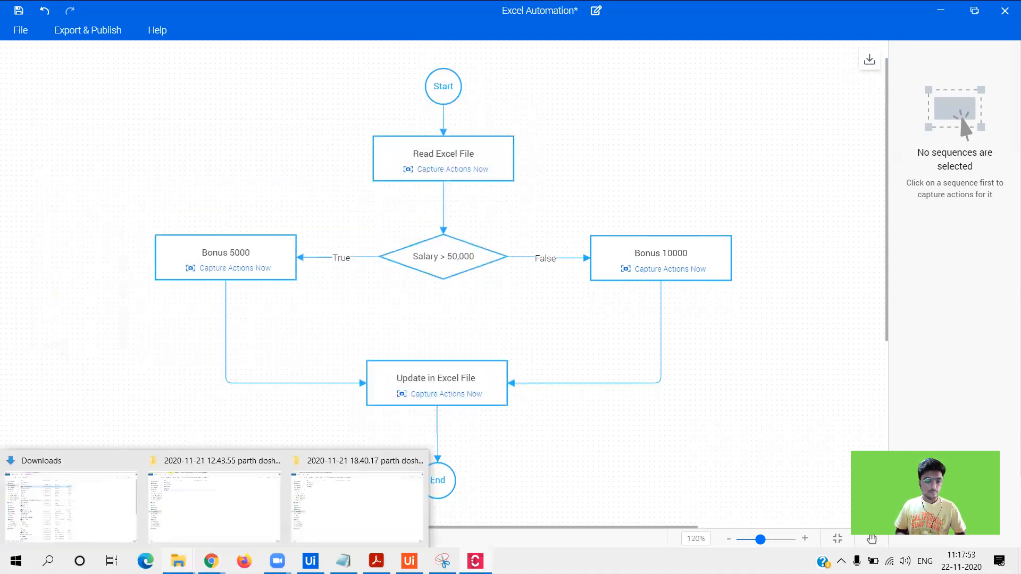
pyautogui.click(75, 505)
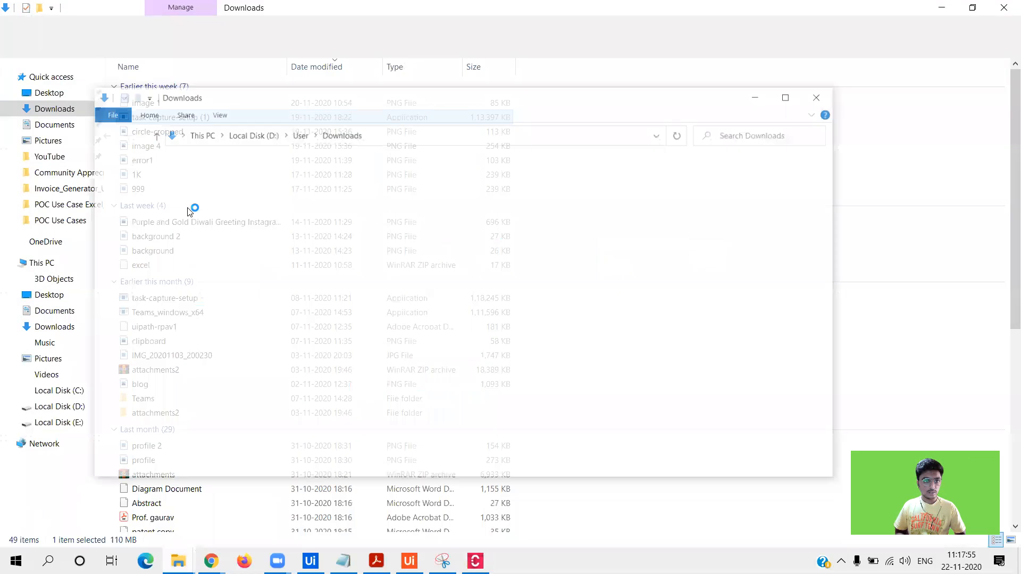
pyautogui.click(821, 95)
pyautogui.click(417, 109)
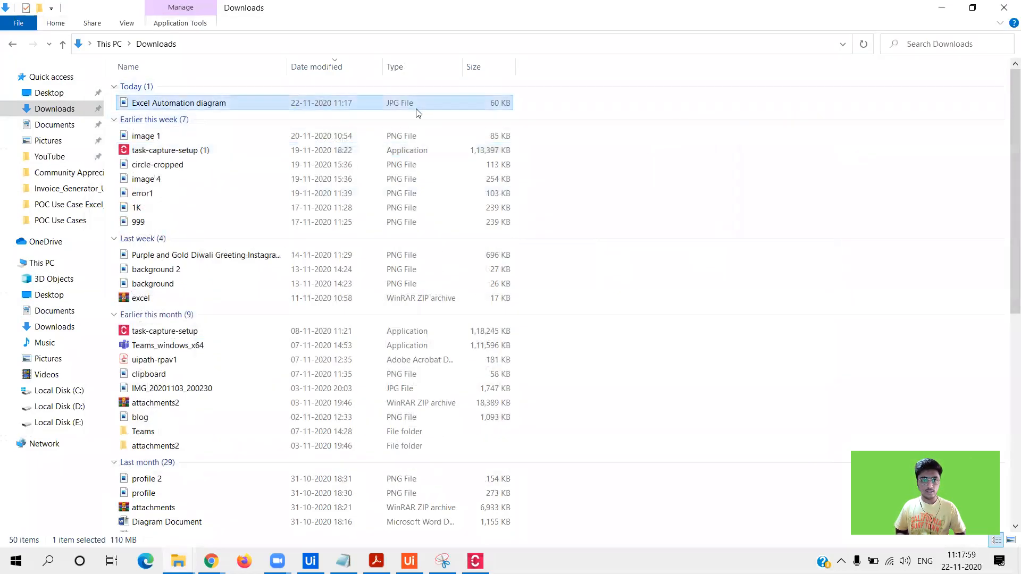
# - View the Excel Automation diagram JPG in Photos, then return to Task Capture's Document Properties
pyautogui.doubleClick(417, 106)
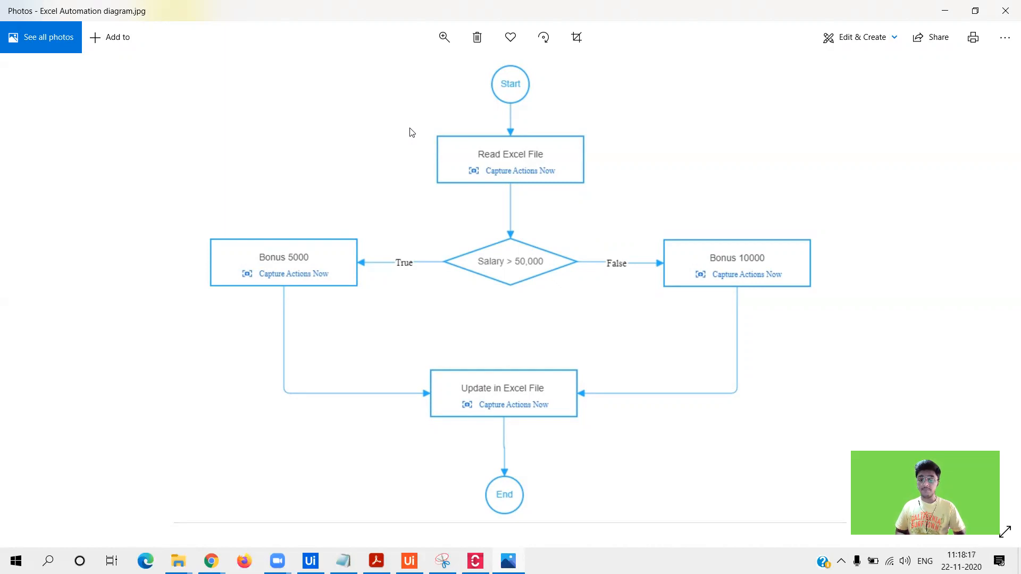
pyautogui.click(1005, 10)
pyautogui.doubleClick(170, 521)
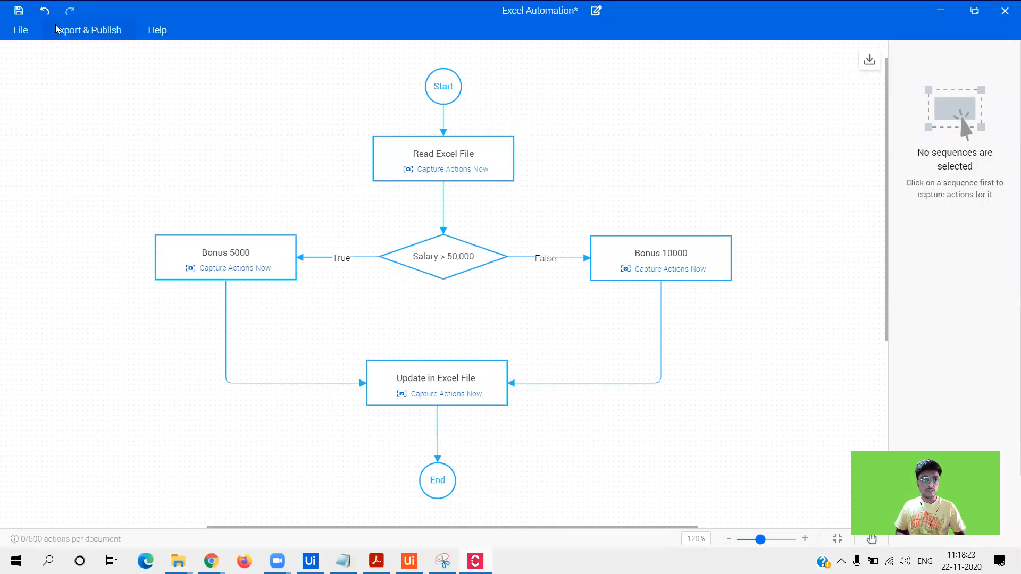
pyautogui.click(20, 29)
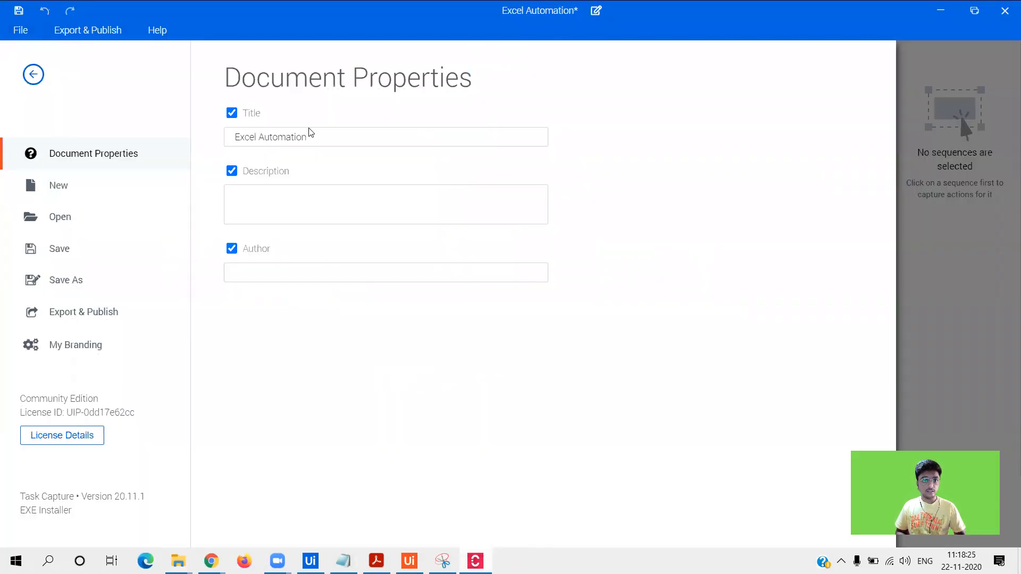
# - Enter the author's name in the Author field
pyautogui.click(276, 212)
pyautogui.click(278, 272)
pyautogui.write('Parth Doshi')
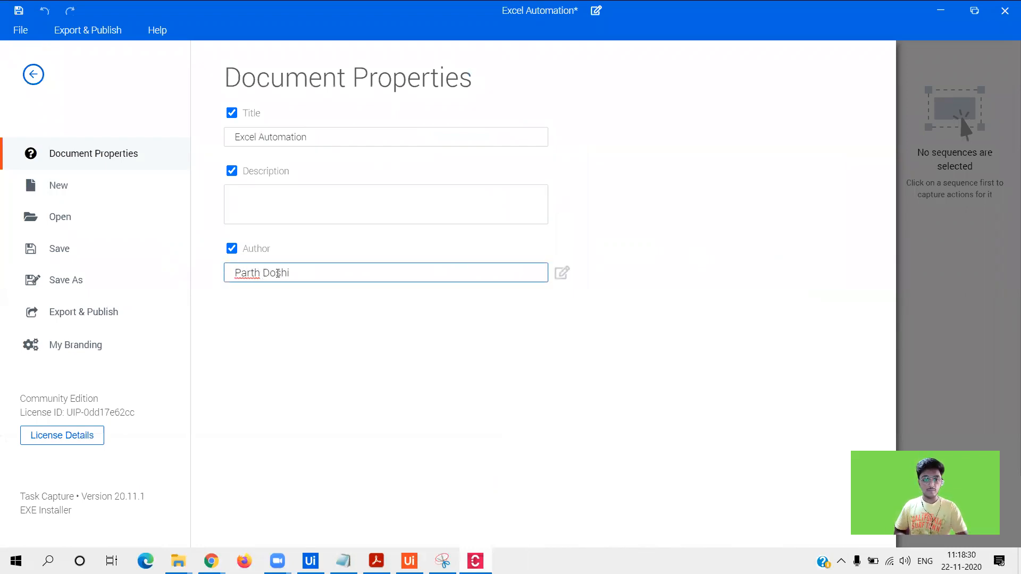
# - Set the description to 'This is the flow for the Excel Automation Project.'
pyautogui.click(276, 200)
pyautogui.write('This')
pyautogui.write(' is a')
pyautogui.write('im')
pyautogui.write(' the')
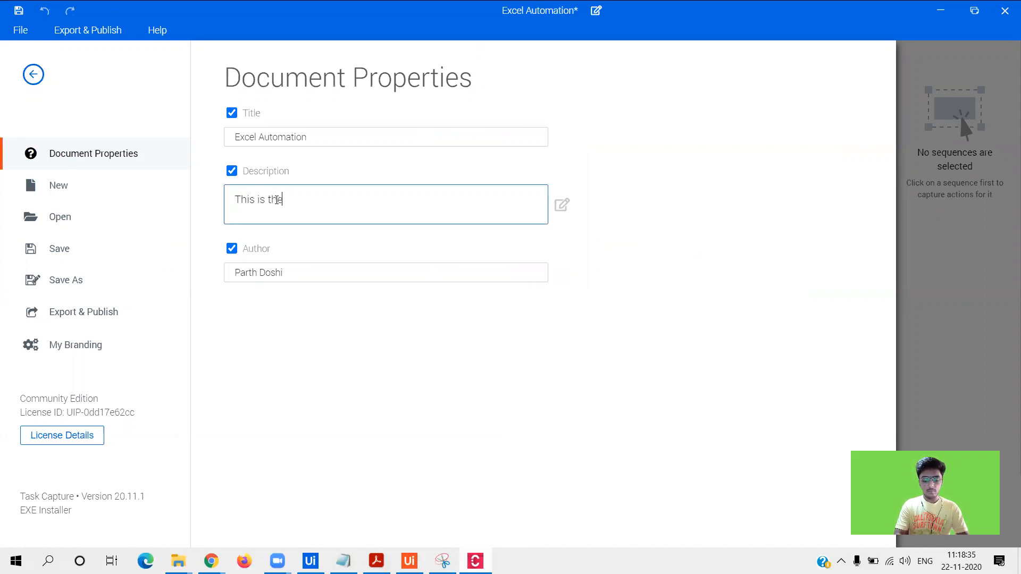
pyautogui.write(' PDD for the w')
pyautogui.press('BackSpace')
pyautogui.press('BackSpace')
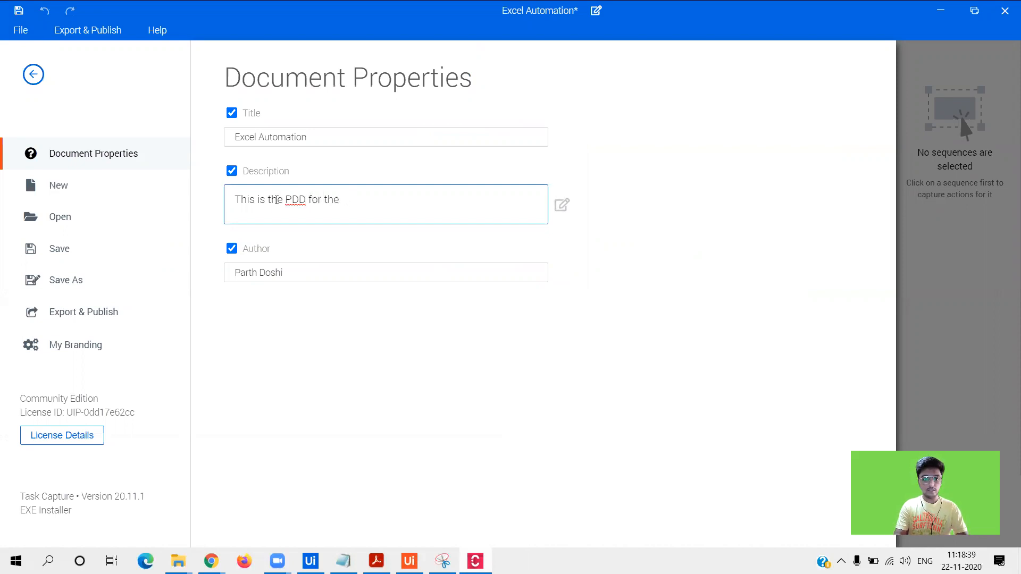
pyautogui.write('Excel Automation')
pyautogui.doubleClick(297, 200)
pyautogui.write('flow')
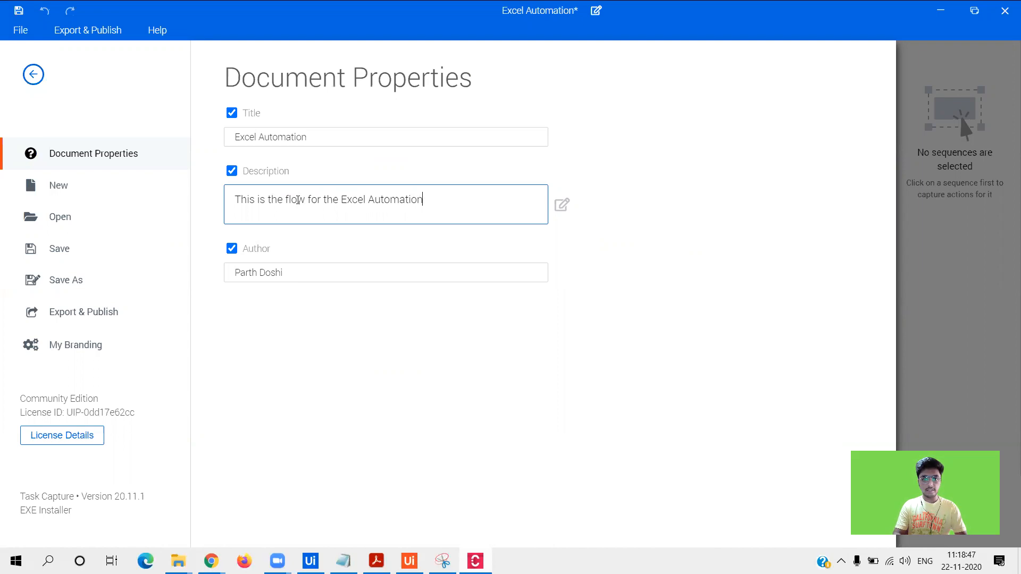
pyautogui.write(' Project.')
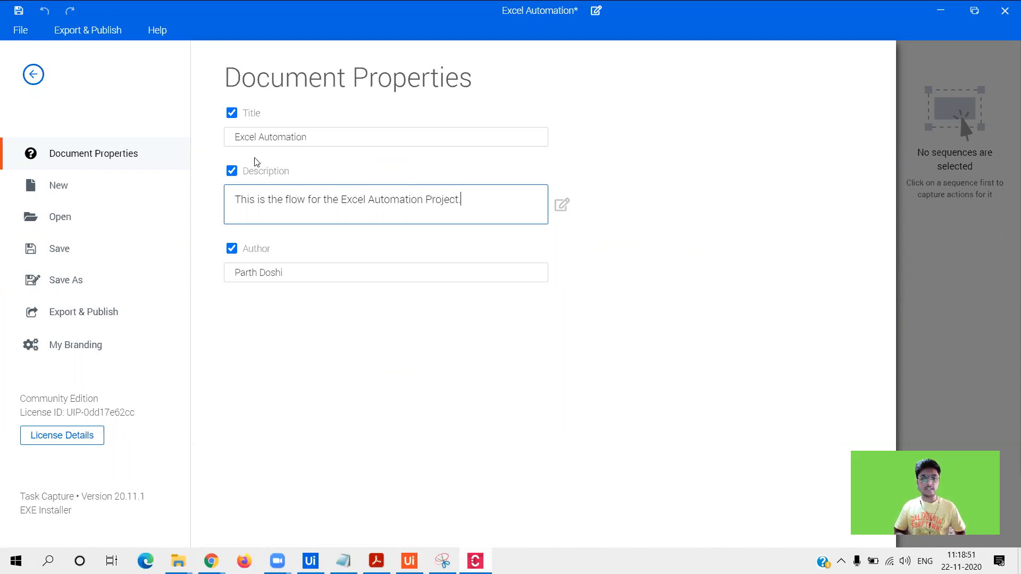
pyautogui.click(298, 158)
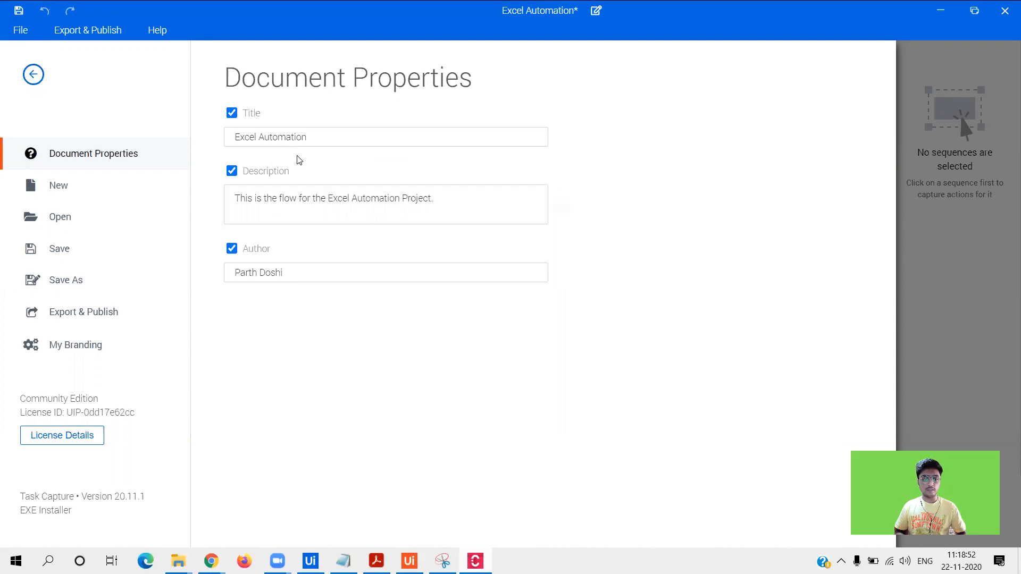
# - Save Excel Automation with file type Process Document into the Downloads folder
pyautogui.click(107, 250)
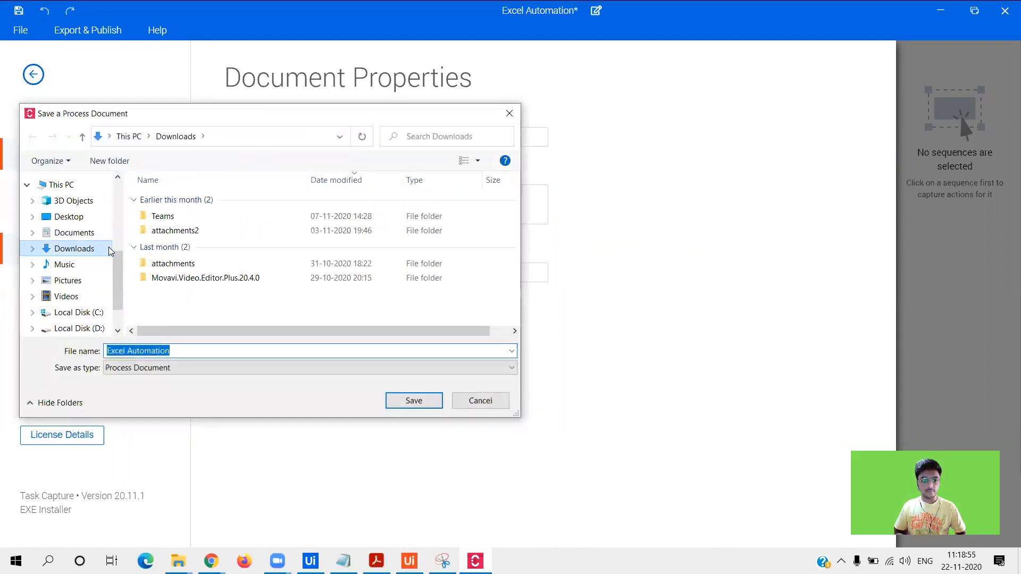
pyautogui.click(156, 371)
pyautogui.click(157, 371)
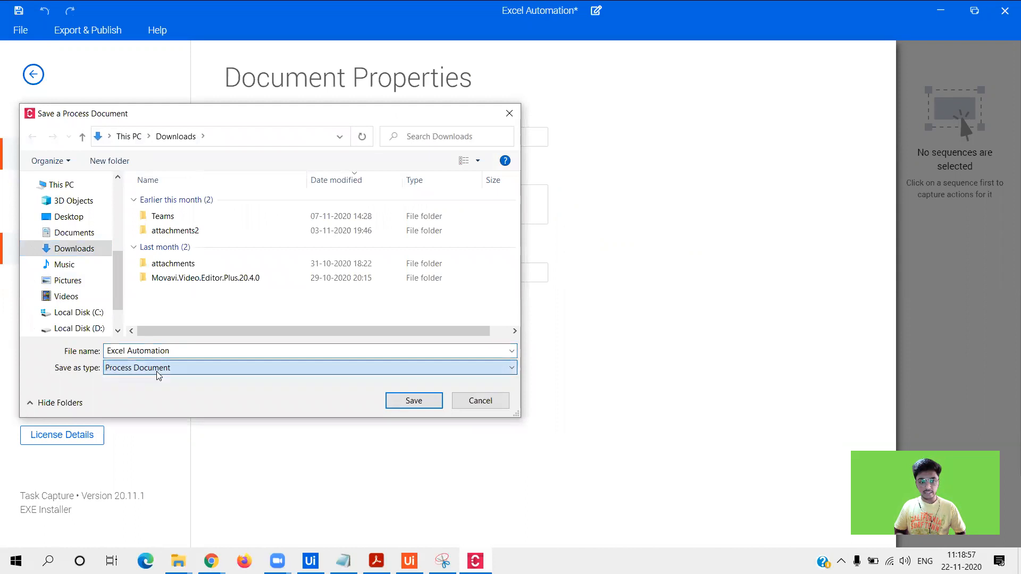
pyautogui.moveTo(117, 260); pyautogui.dragTo(119, 190)
pyautogui.click(66, 221)
pyautogui.click(399, 402)
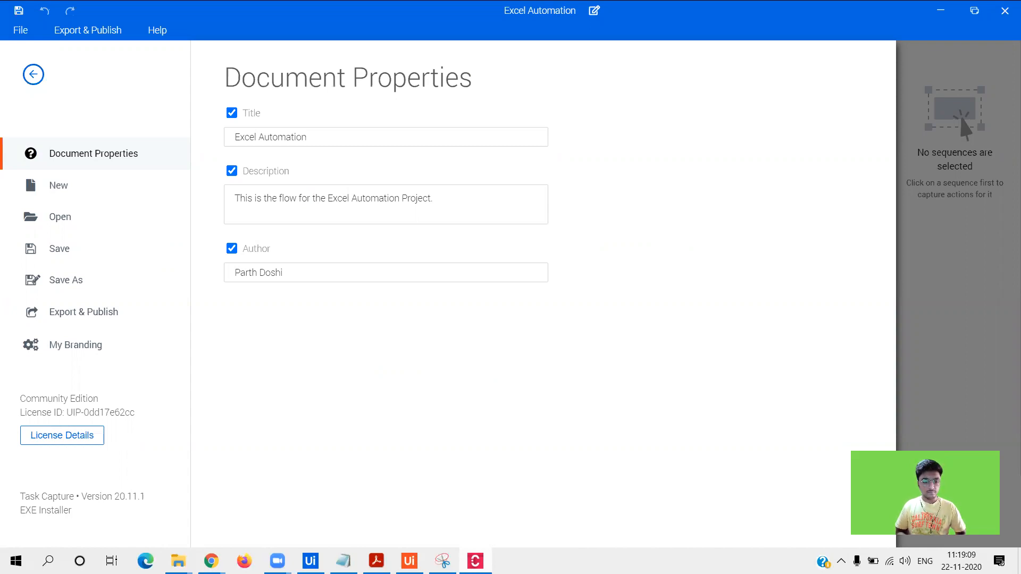
pyautogui.moveTo(179, 561)
pyautogui.click(104, 498)
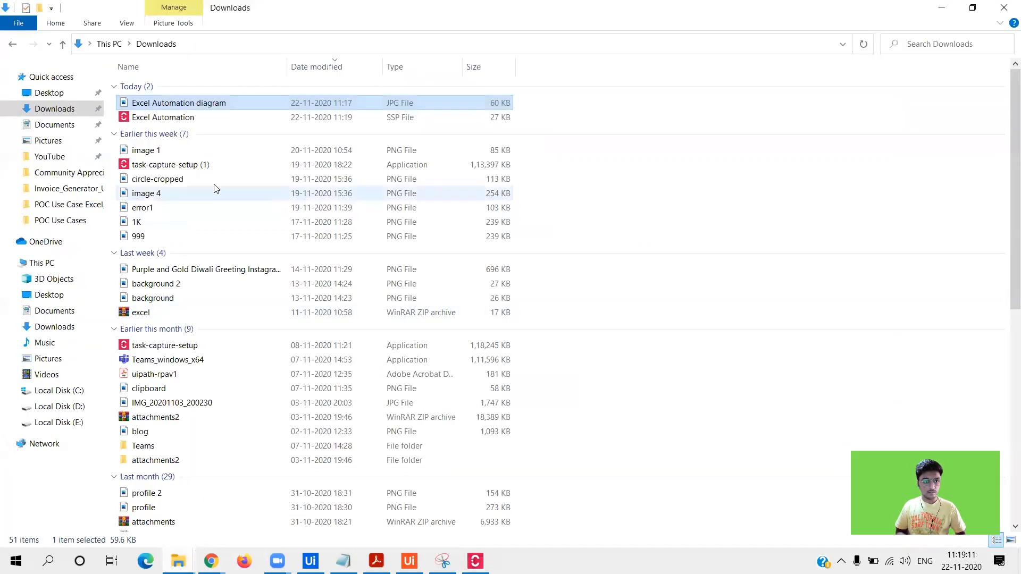
pyautogui.click(236, 121)
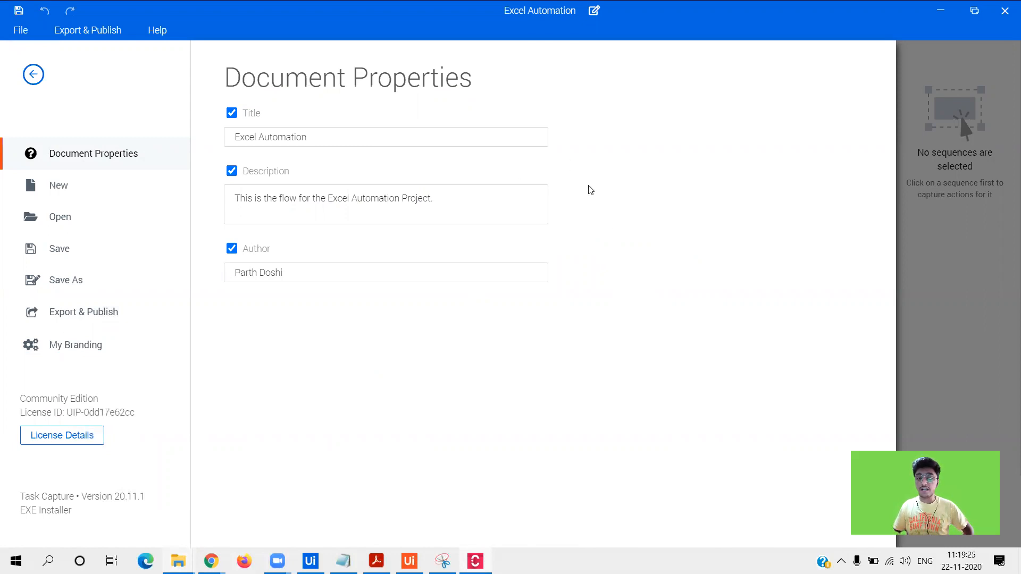
# - Try Save As with Process Document type, cancel it, and show the Export & Publish options
pyautogui.click(102, 279)
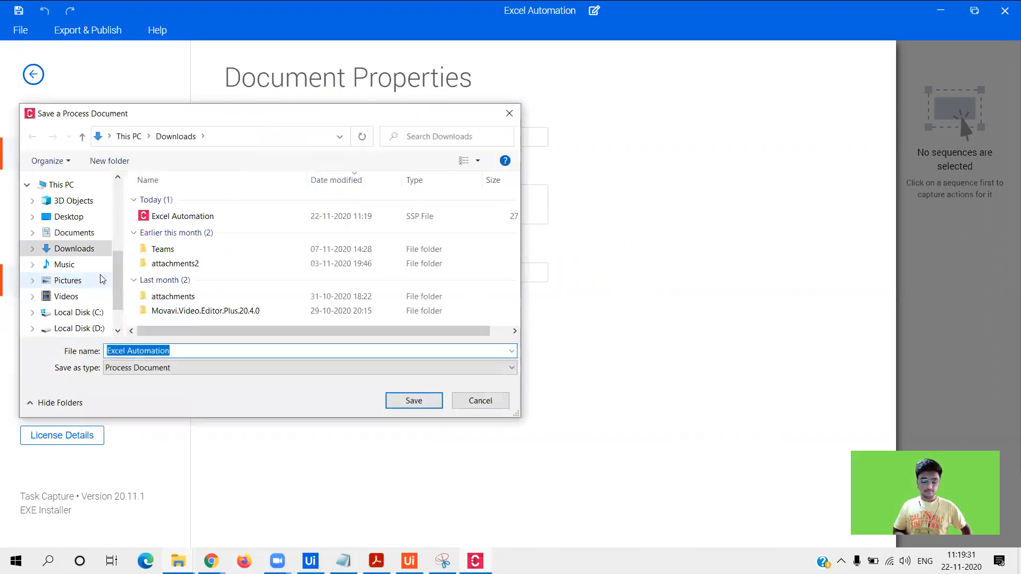
pyautogui.click(144, 367)
pyautogui.click(143, 379)
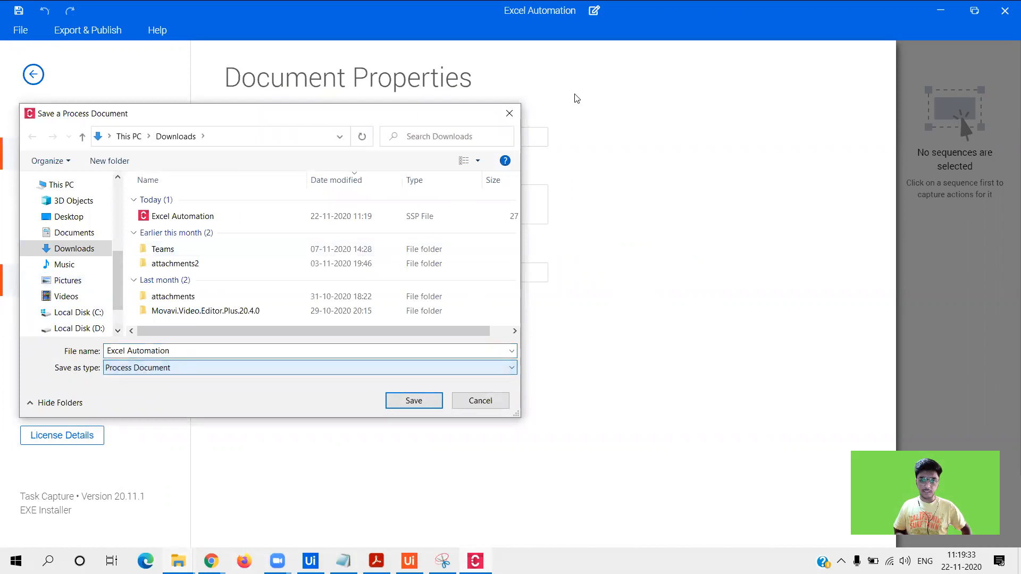
pyautogui.click(509, 113)
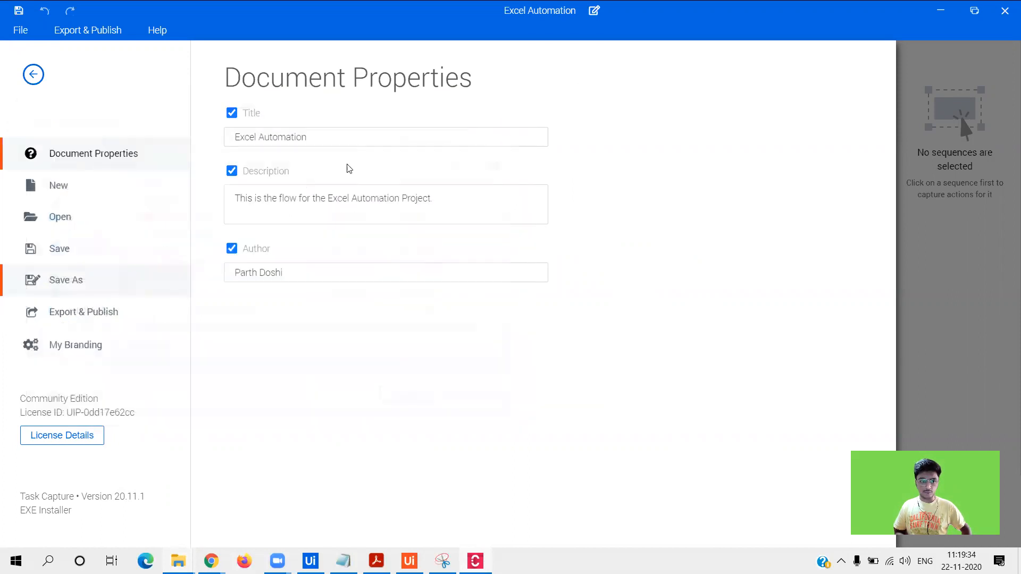
pyautogui.click(76, 303)
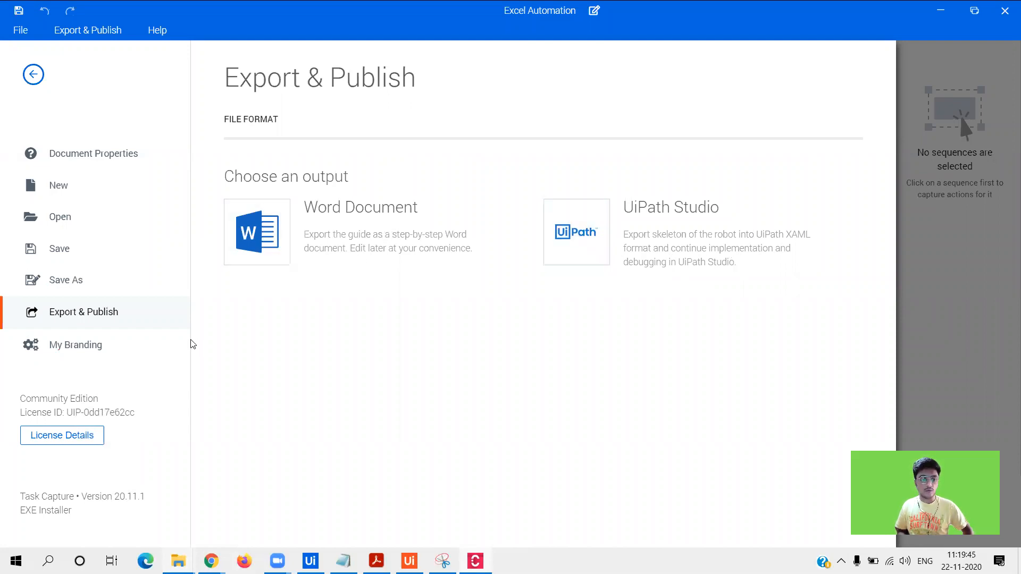
# - Review My Branding's Default Style for Lines, Sequences, Highlight, Text and Shapes, then close it
pyautogui.click(135, 349)
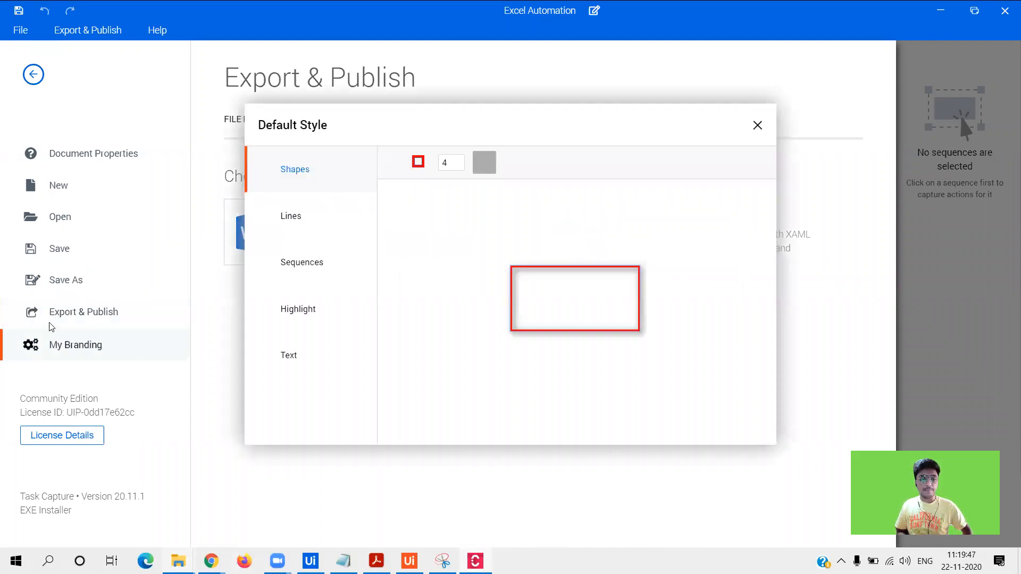
pyautogui.click(304, 229)
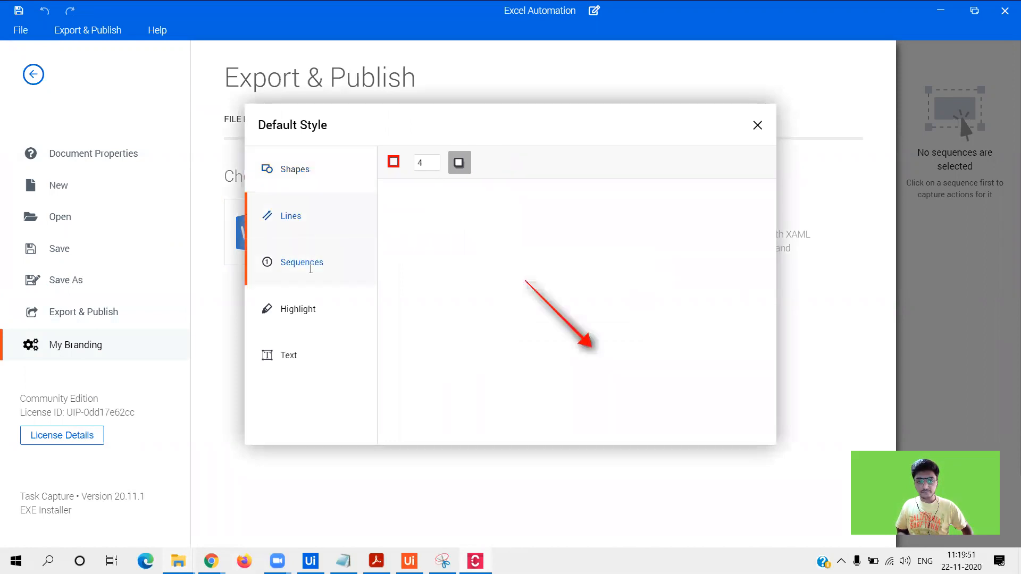
pyautogui.click(311, 269)
pyautogui.click(307, 309)
pyautogui.click(326, 353)
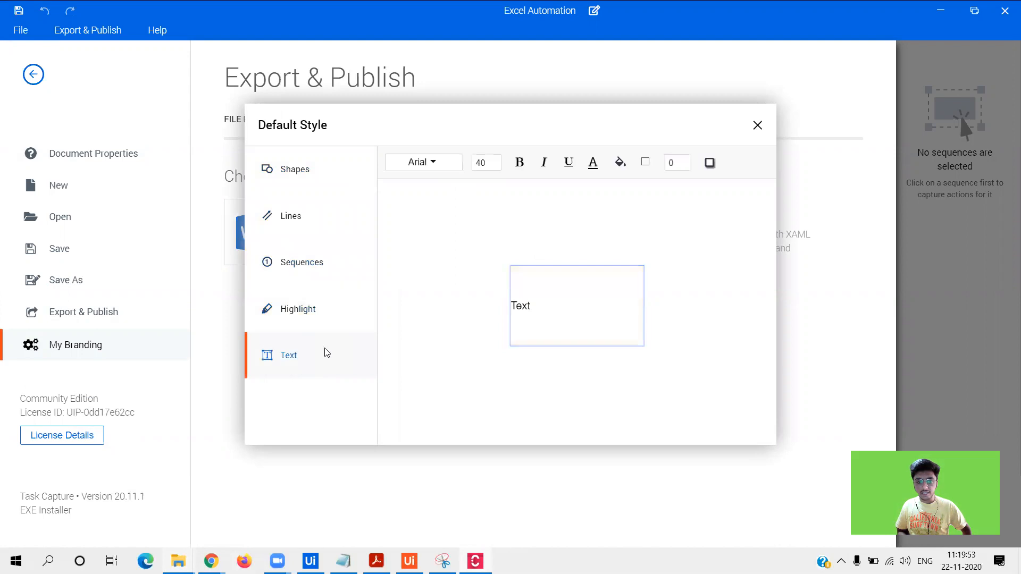
pyautogui.click(330, 319)
pyautogui.click(328, 260)
pyautogui.click(330, 217)
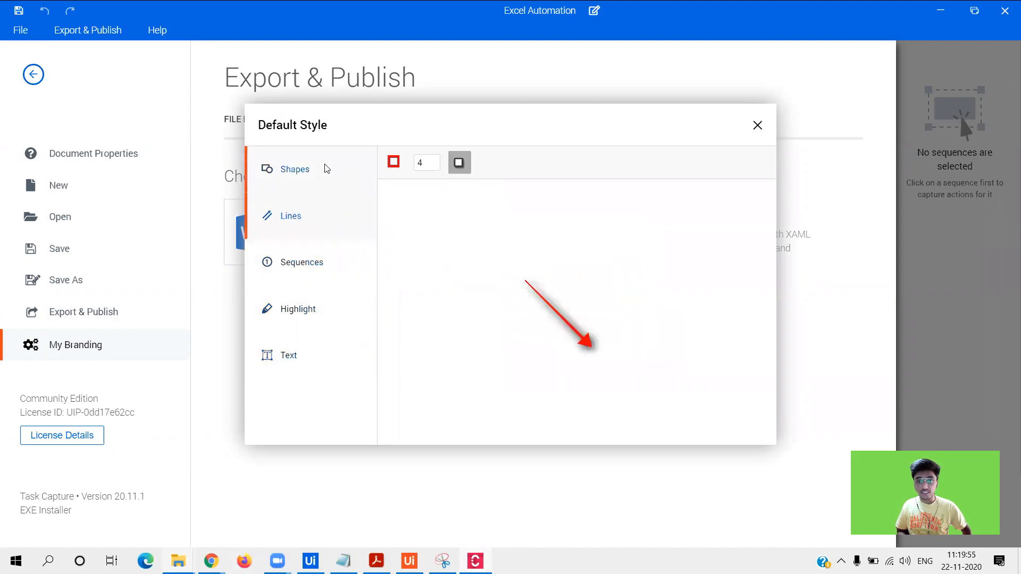
pyautogui.click(327, 169)
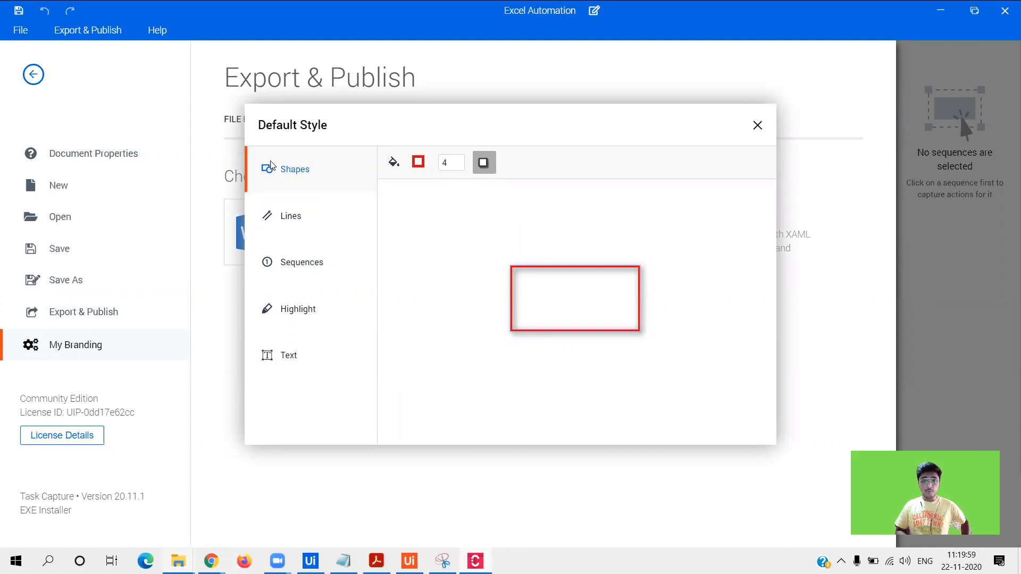
pyautogui.click(287, 230)
pyautogui.click(292, 292)
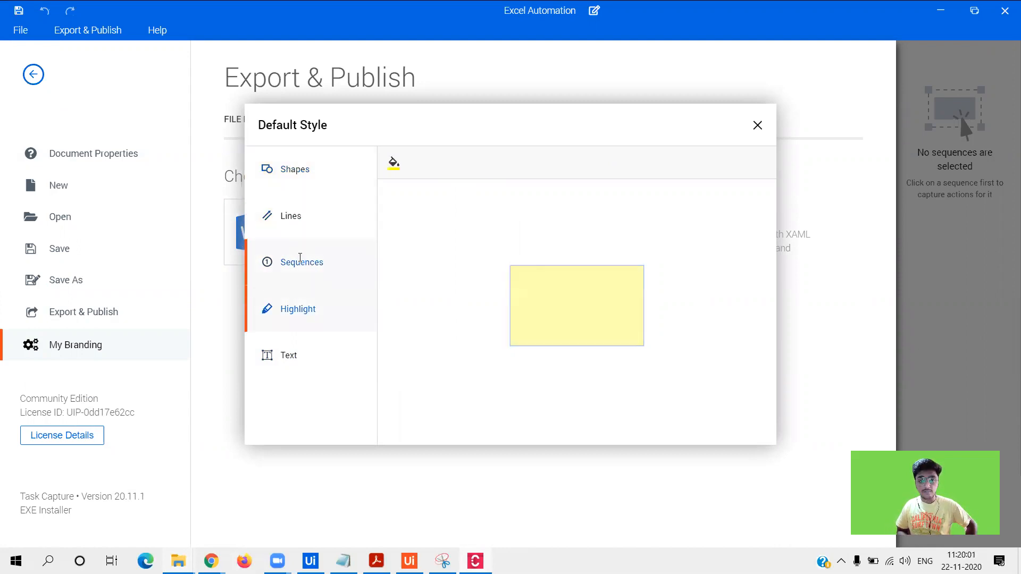
pyautogui.click(300, 258)
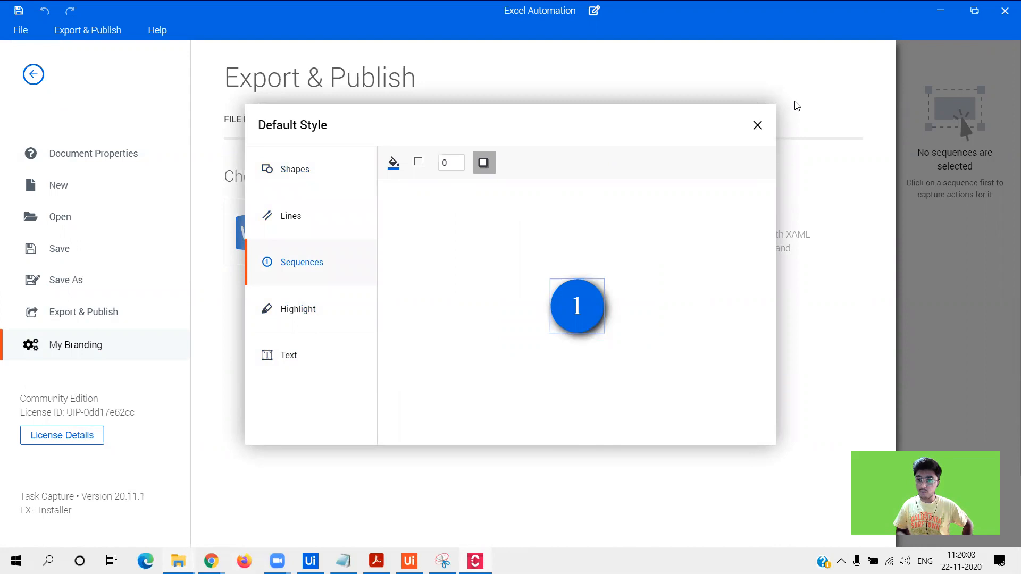
pyautogui.click(758, 127)
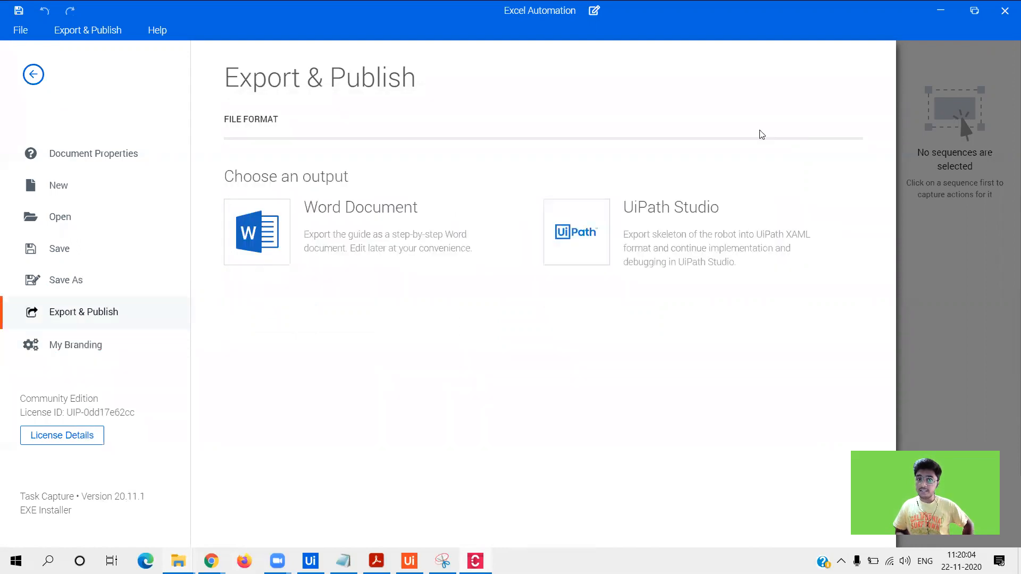
# - Choose Word Document as the export format, dismissing an accidental save dialog
pyautogui.click(234, 248)
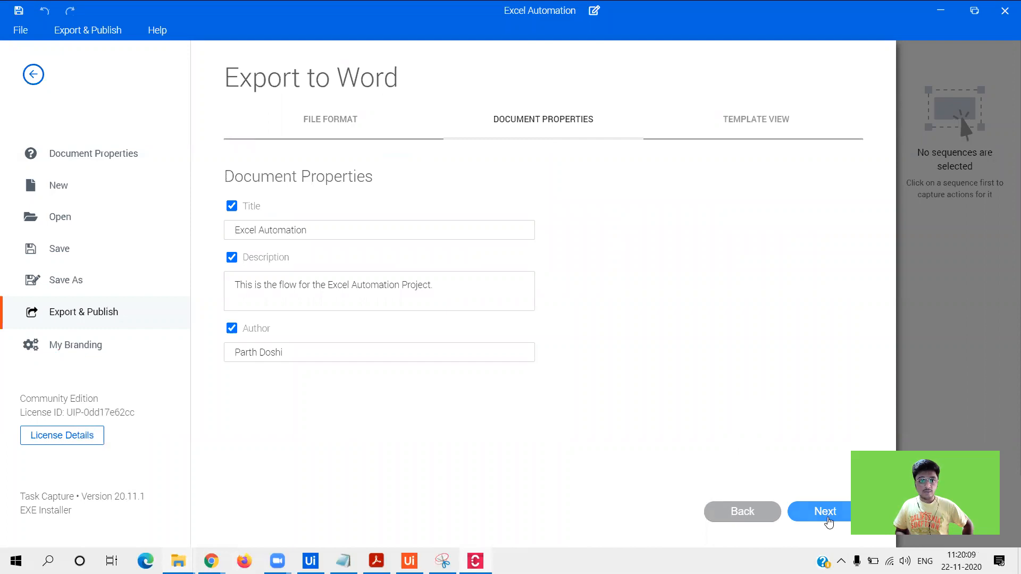
pyautogui.click(53, 287)
pyautogui.press('Escape')
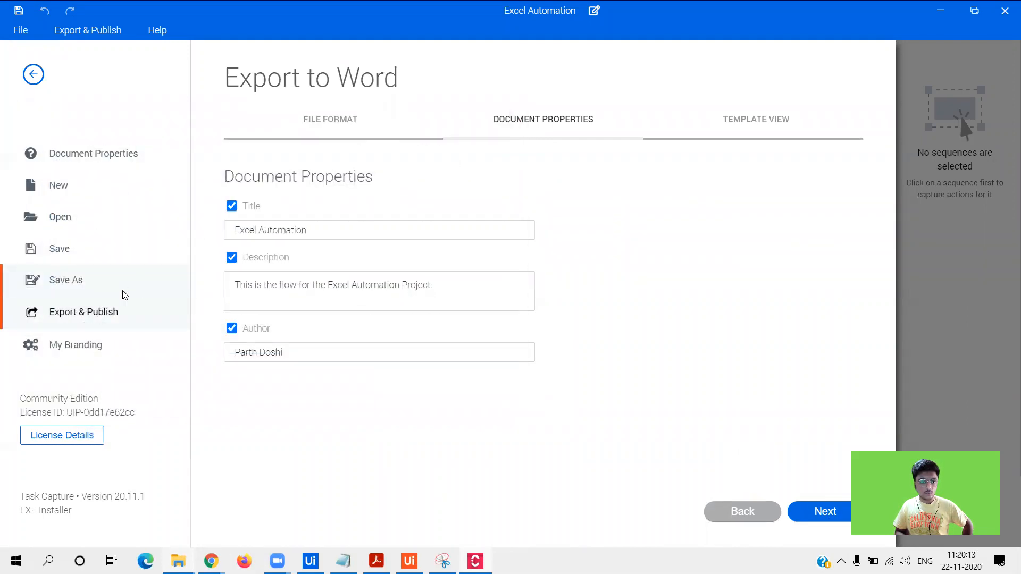
pyautogui.click(371, 119)
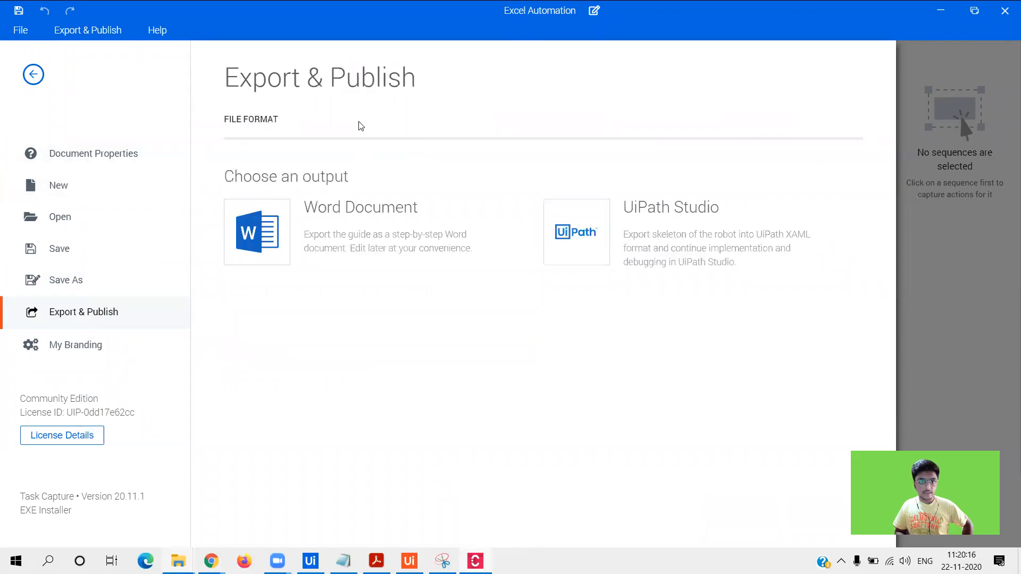
pyautogui.click(281, 233)
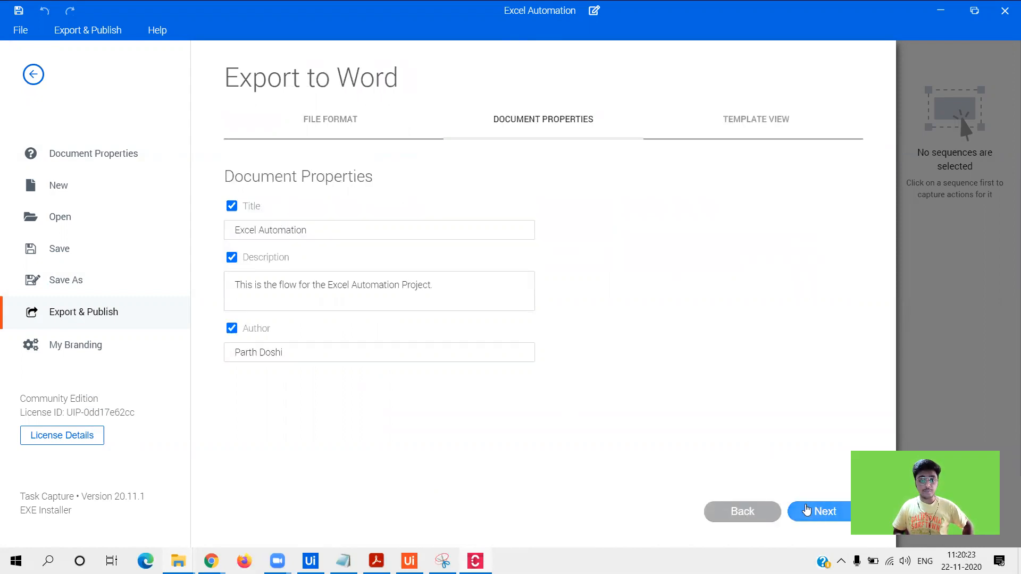
# - Check the Title, Description and Author properties and advance to Template View
pyautogui.click(468, 293)
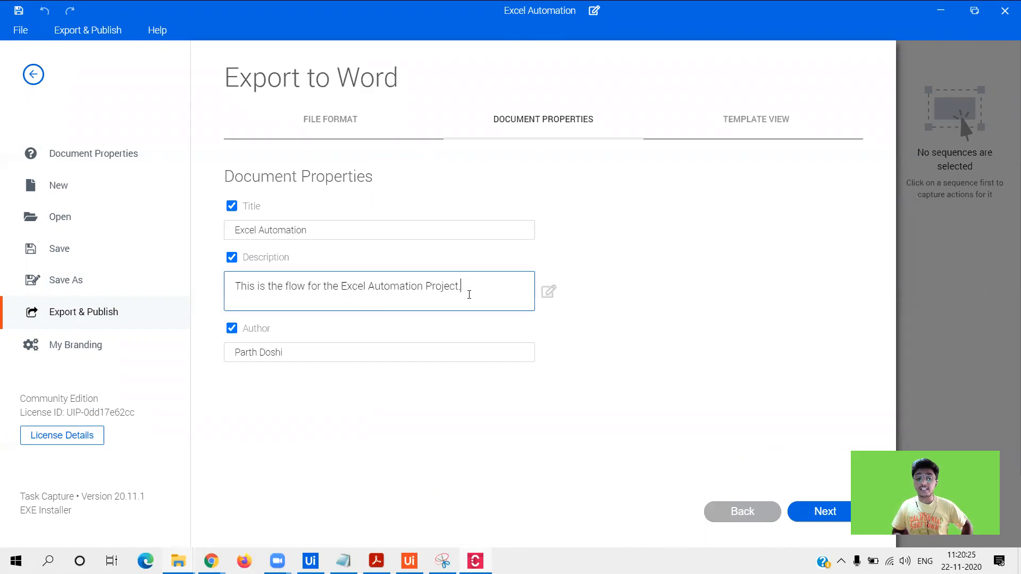
pyautogui.click(726, 461)
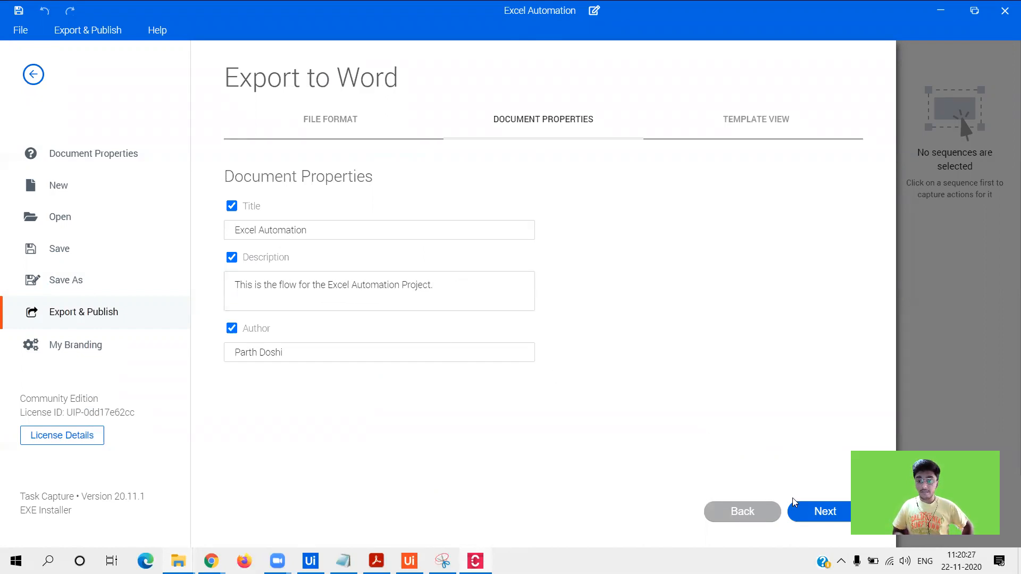
pyautogui.click(811, 520)
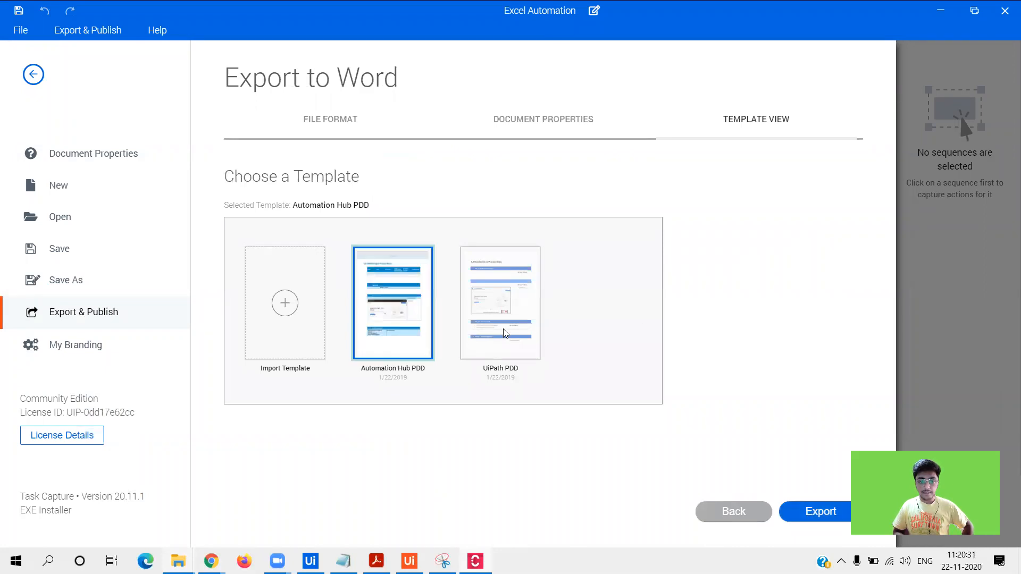
pyautogui.moveTo(506, 334)
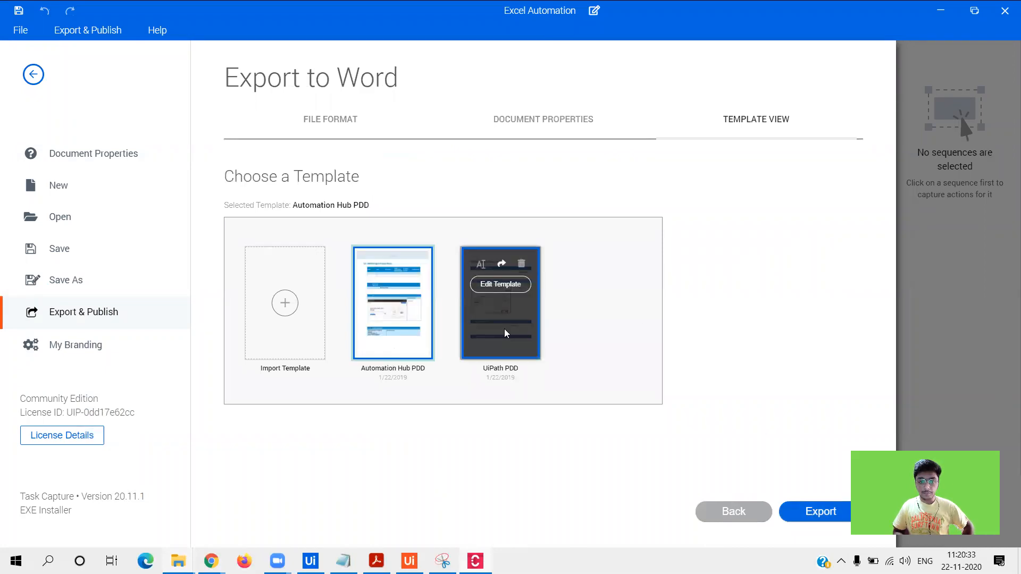
pyautogui.click(290, 308)
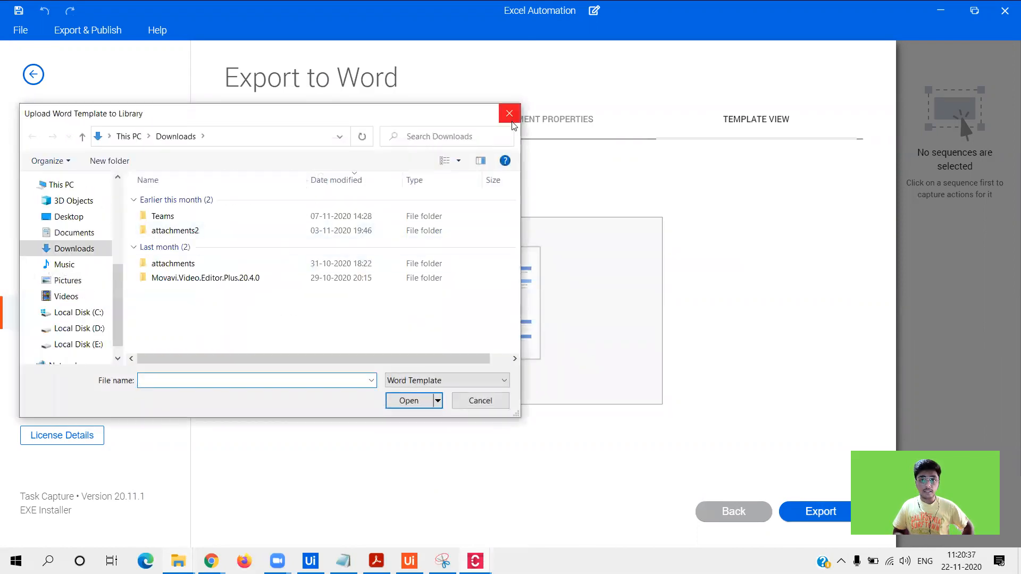
pyautogui.click(511, 120)
pyautogui.moveTo(488, 306)
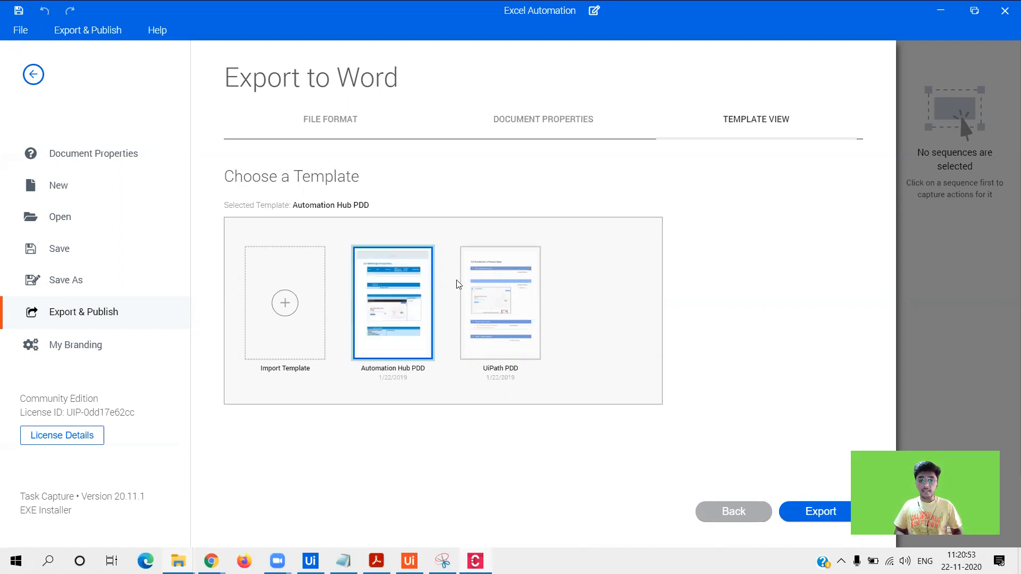
# - Export with the UiPath PDD template as Excel Automation in Downloads and open the Word file
pyautogui.click(512, 326)
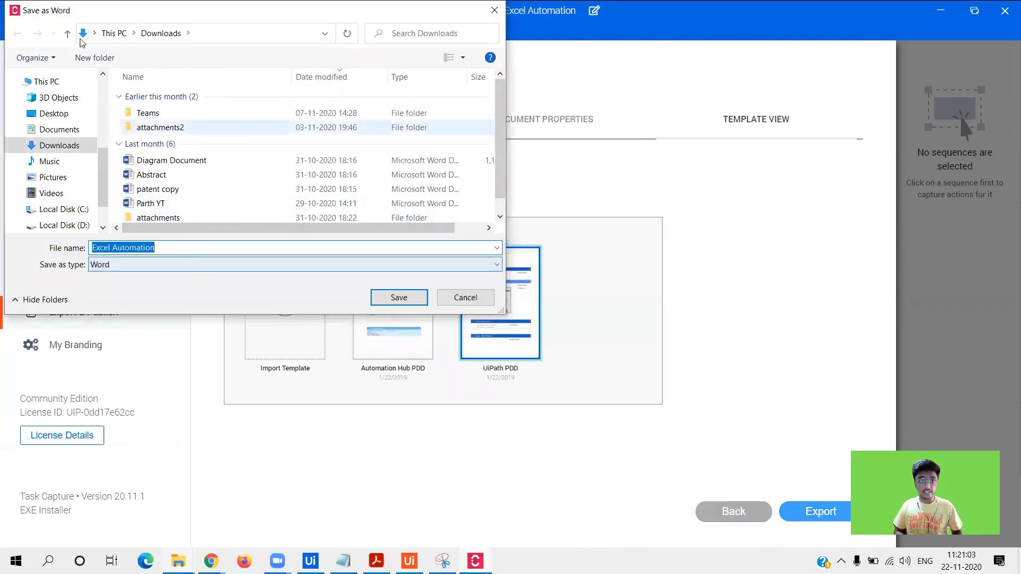
pyautogui.click(60, 147)
pyautogui.click(398, 297)
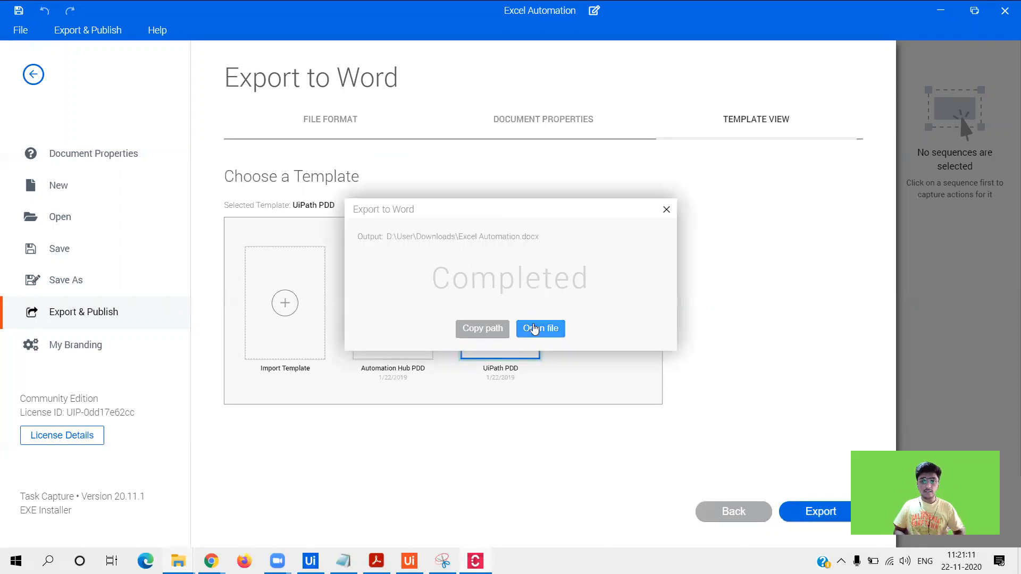
pyautogui.click(534, 330)
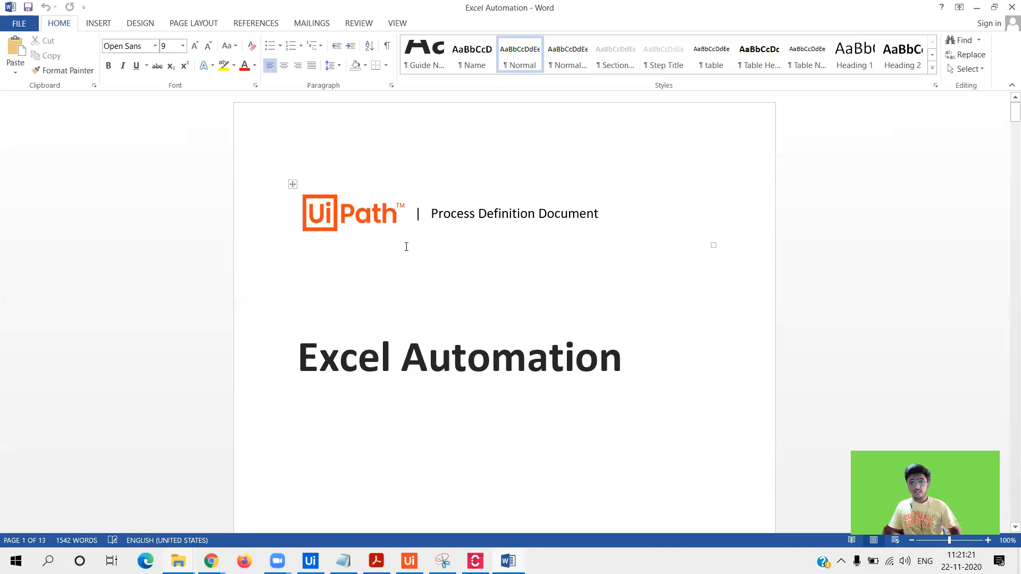
pyautogui.click(352, 212)
pyautogui.click(470, 260)
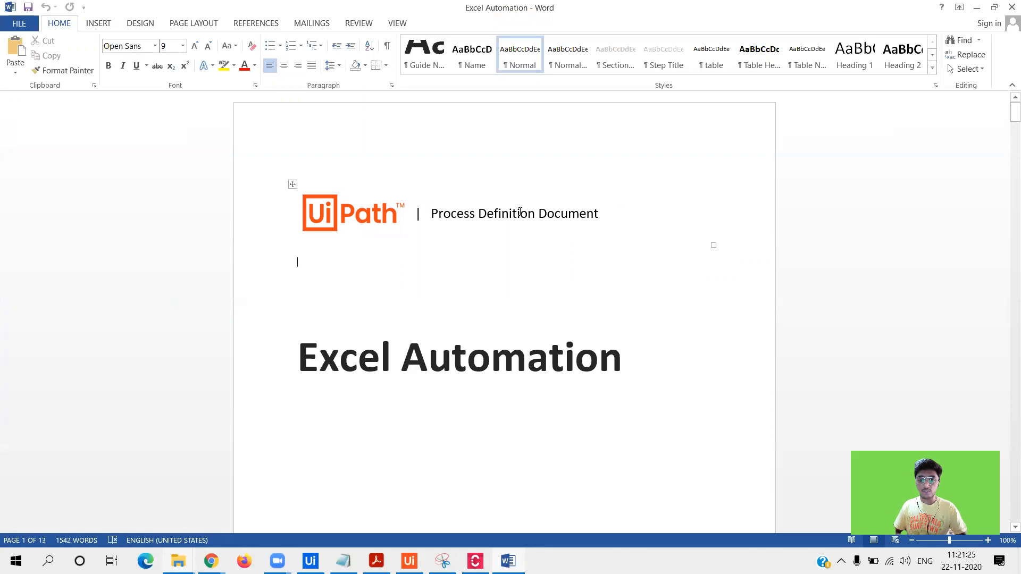
pyautogui.click(400, 365)
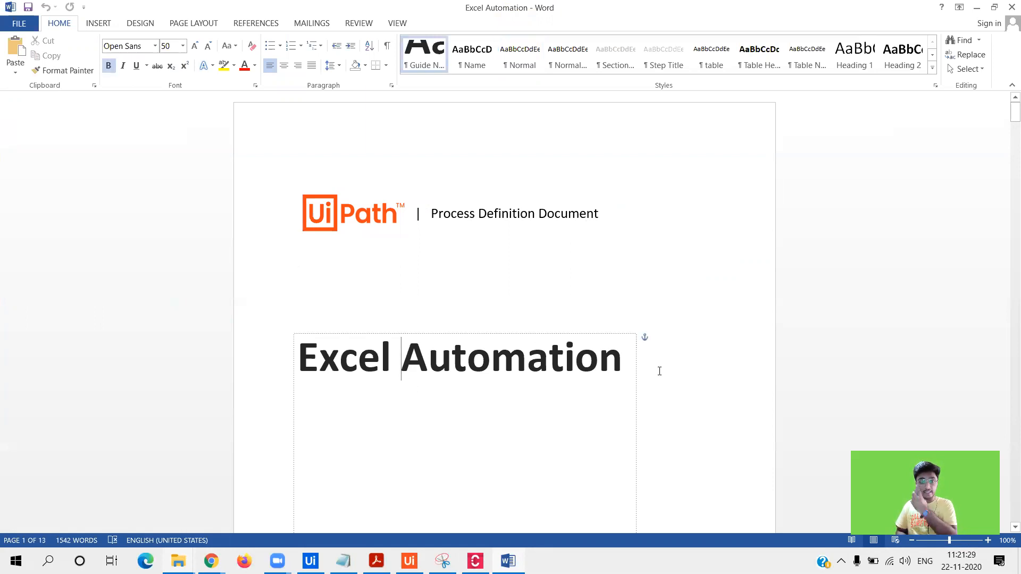
pyautogui.moveTo(1013, 113); pyautogui.dragTo(1007, 130)
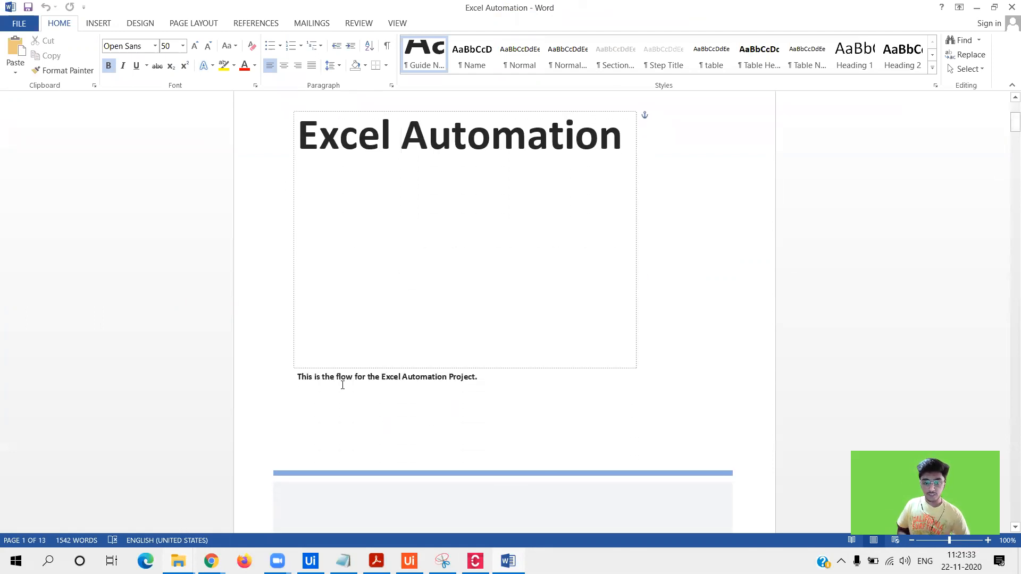
pyautogui.moveTo(1007, 130); pyautogui.dragTo(1007, 184)
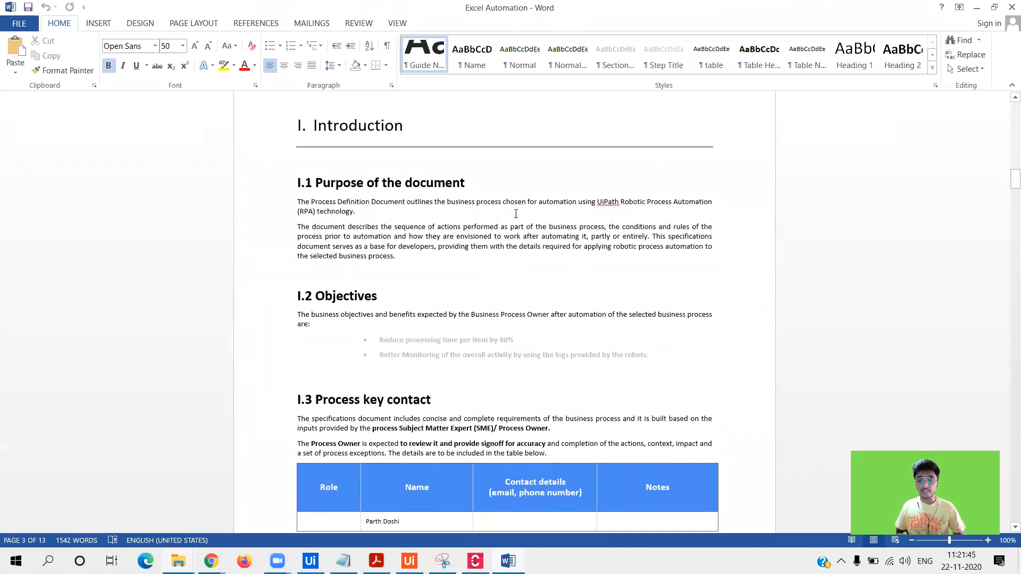
pyautogui.moveTo(1013, 178); pyautogui.dragTo(1013, 184)
pyautogui.click(505, 420)
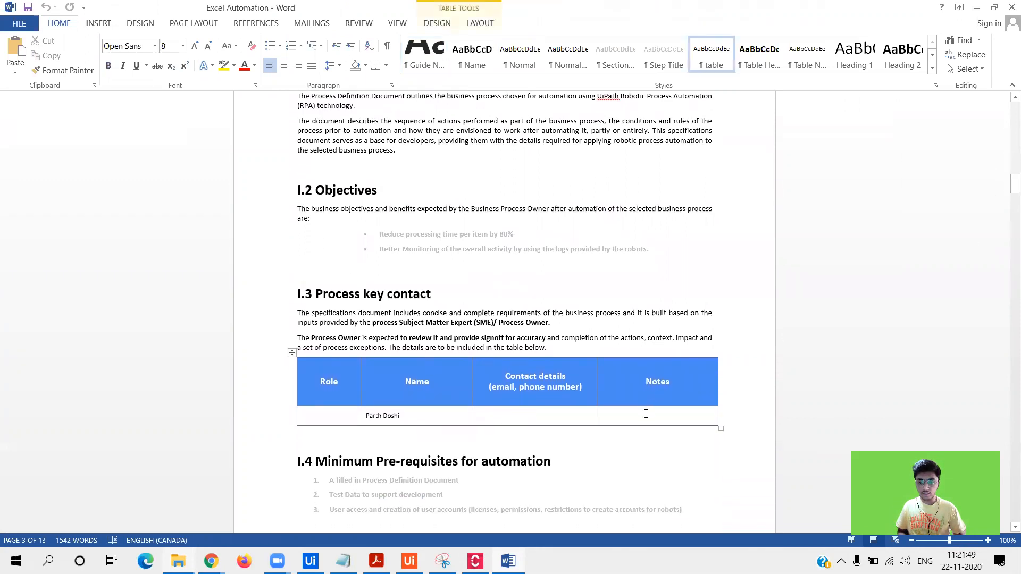
pyautogui.moveTo(1006, 200); pyautogui.dragTo(1007, 202)
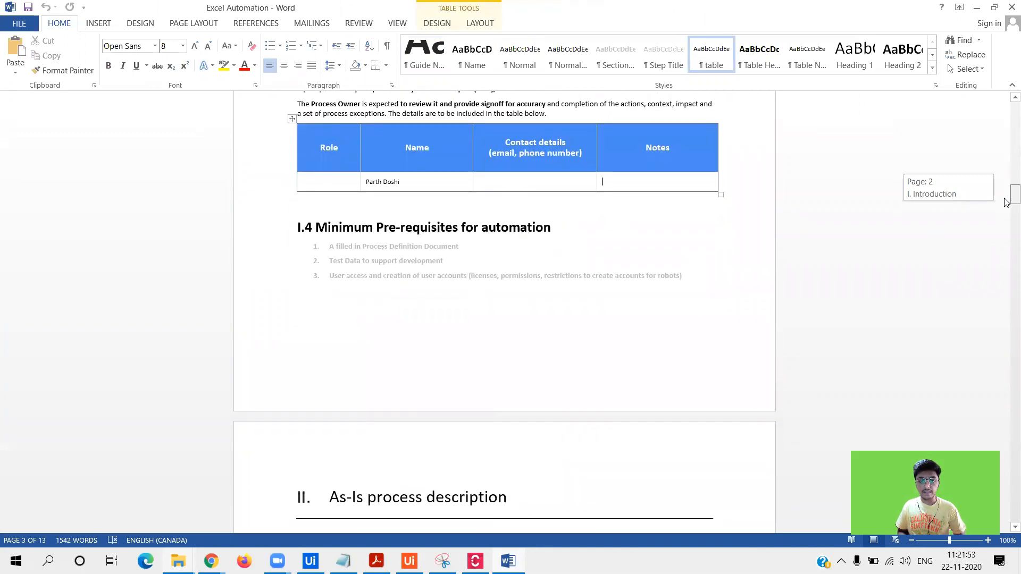
pyautogui.moveTo(1006, 202); pyautogui.dragTo(1006, 271)
pyautogui.click(491, 394)
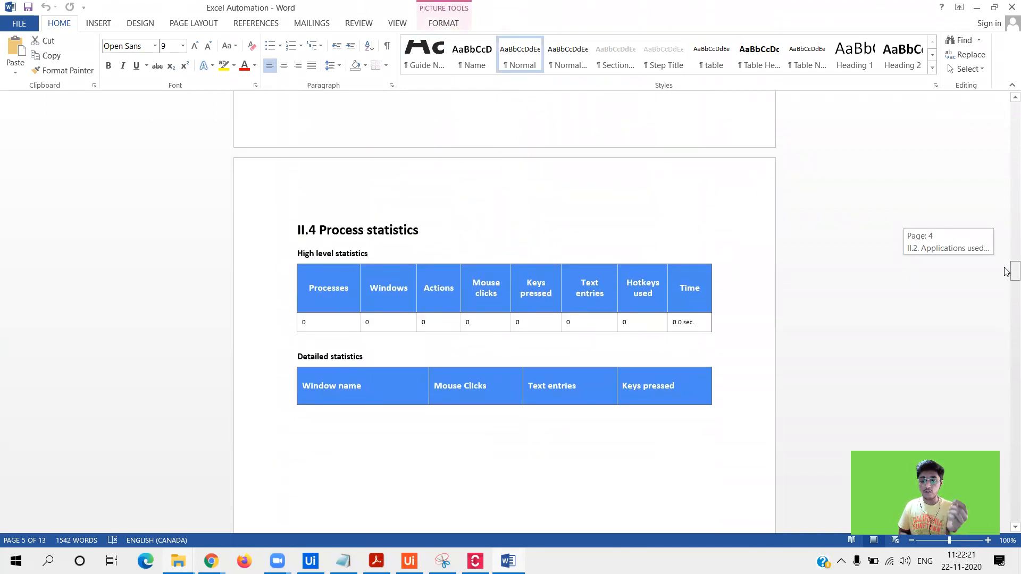
# - Scroll the exported PDD to the II.1 Process Overview table for Excel Automation, then close Word
pyautogui.moveTo(1007, 272); pyautogui.dragTo(1007, 309)
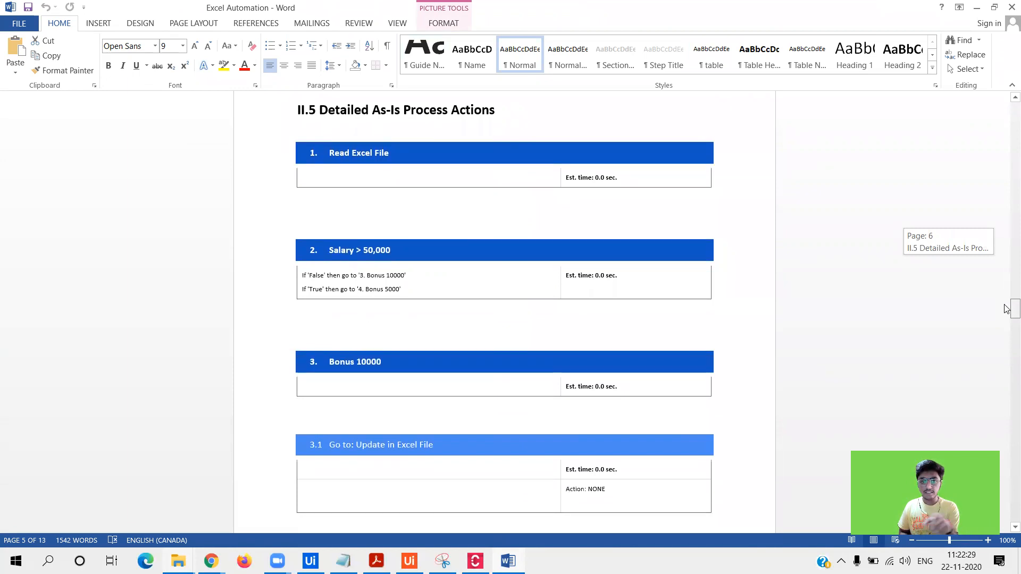
pyautogui.moveTo(1006, 309); pyautogui.dragTo(995, 105)
pyautogui.moveTo(994, 105); pyautogui.dragTo(1013, 173)
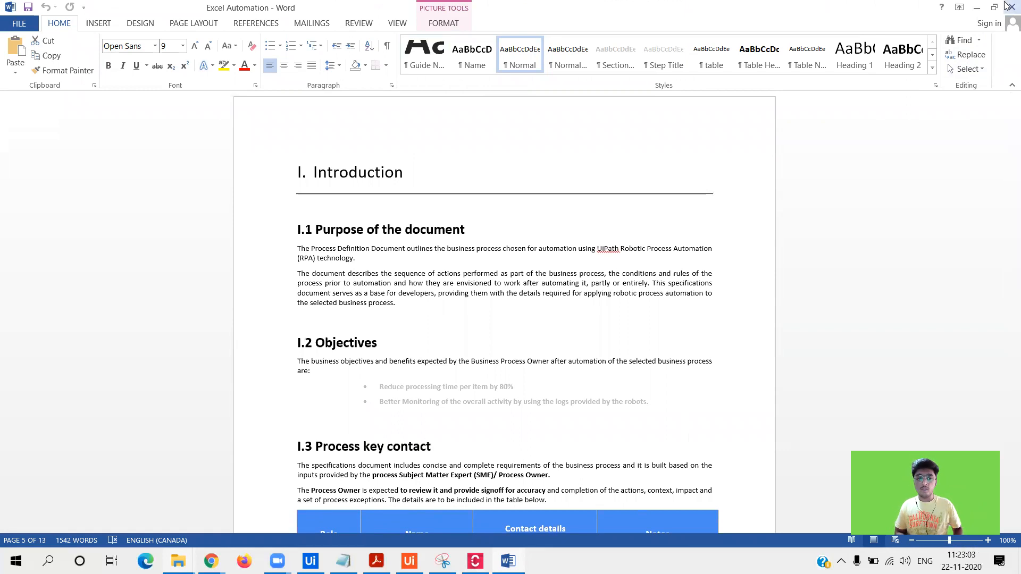
pyautogui.moveTo(1013, 182)
pyautogui.mouseDown()
pyautogui.moveTo(1005, 129)
pyautogui.moveTo(1006, 170)
pyautogui.mouseUp()
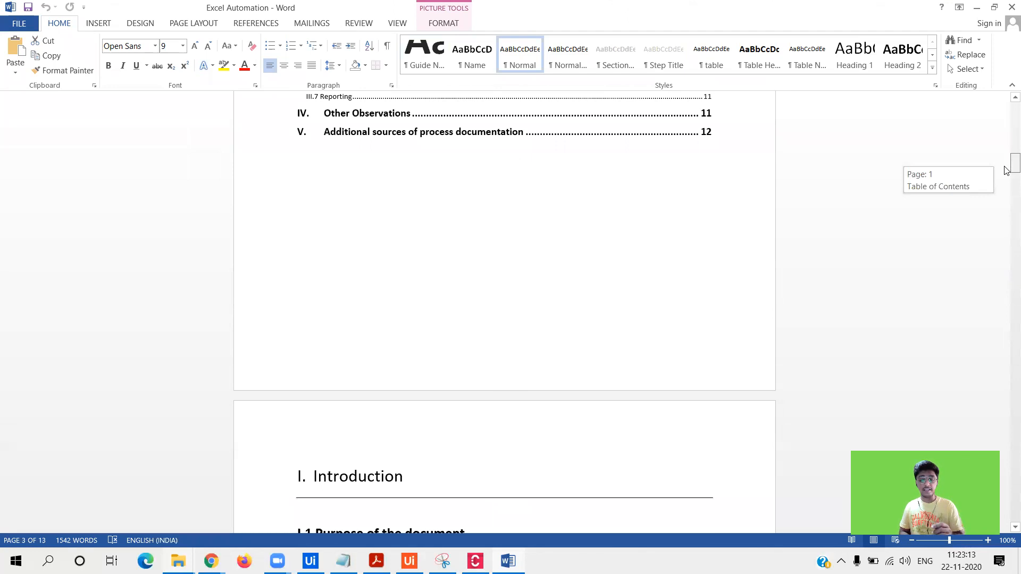
pyautogui.moveTo(1006, 170); pyautogui.dragTo(1005, 170)
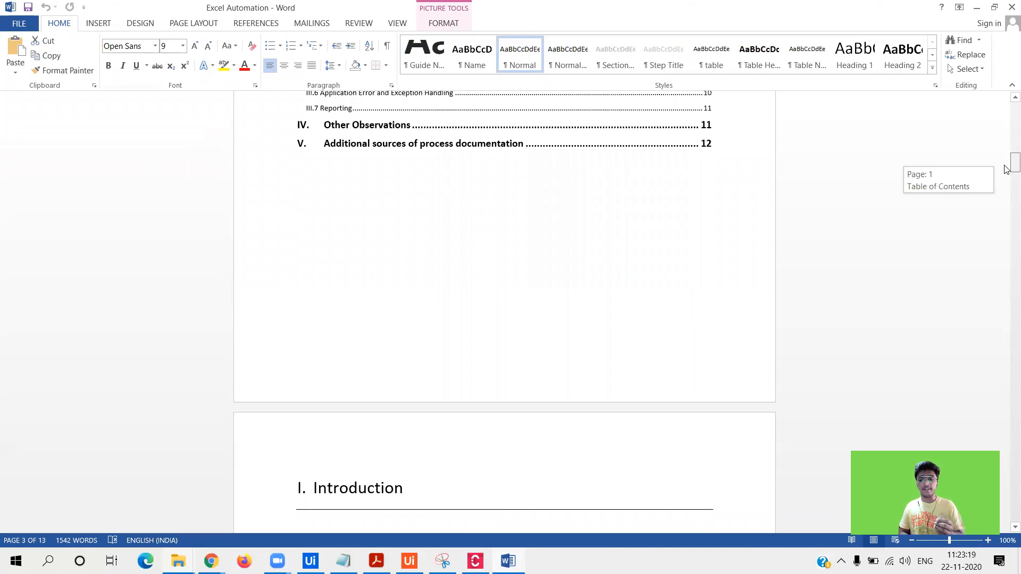
pyautogui.moveTo(1006, 170); pyautogui.dragTo(1006, 216)
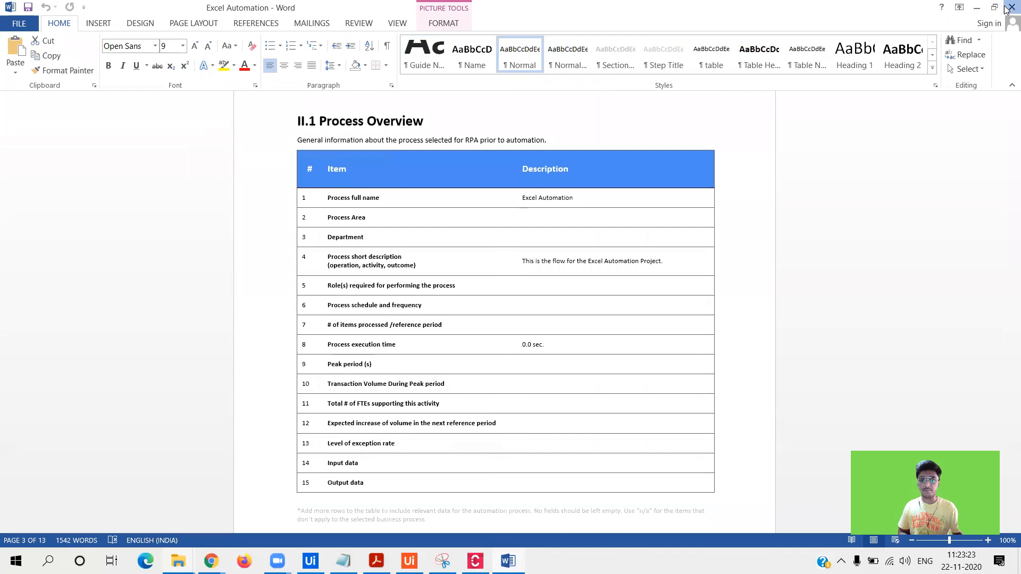
pyautogui.click(1011, 7)
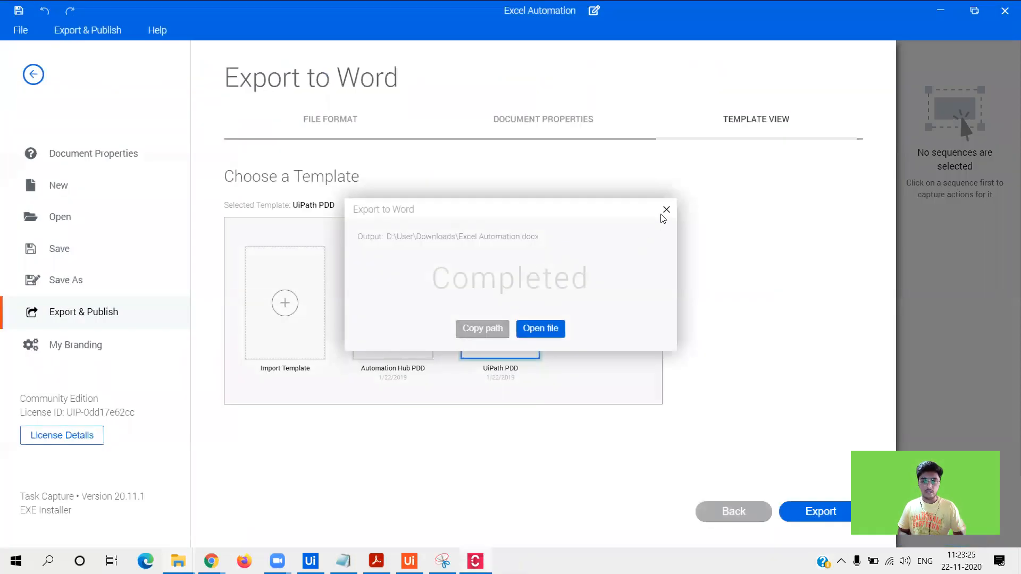
# - Re-export to Word with the Automation Hub PDD template as Excel Automation 2 and open it
pyautogui.click(666, 213)
pyautogui.click(394, 303)
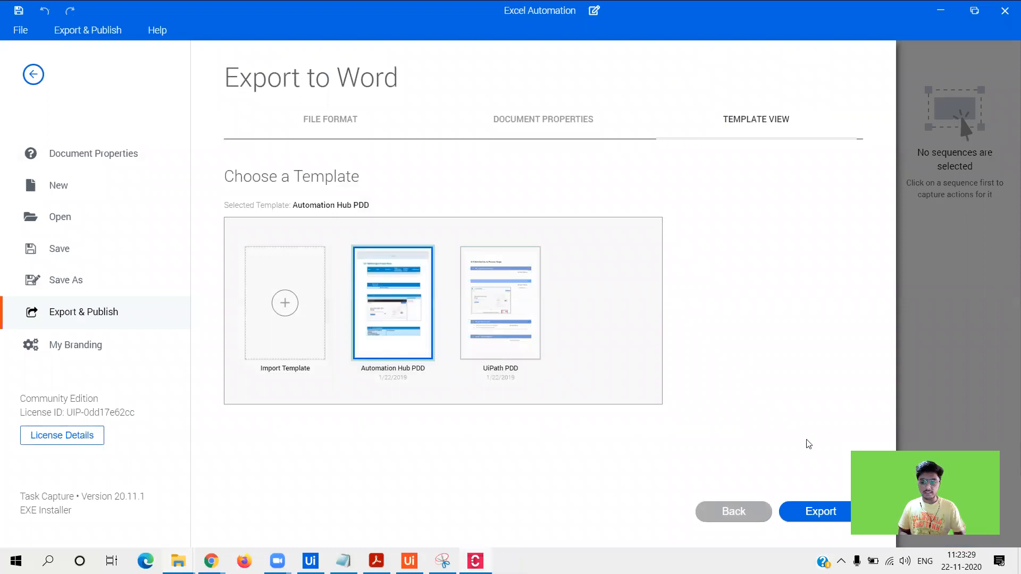
pyautogui.click(819, 511)
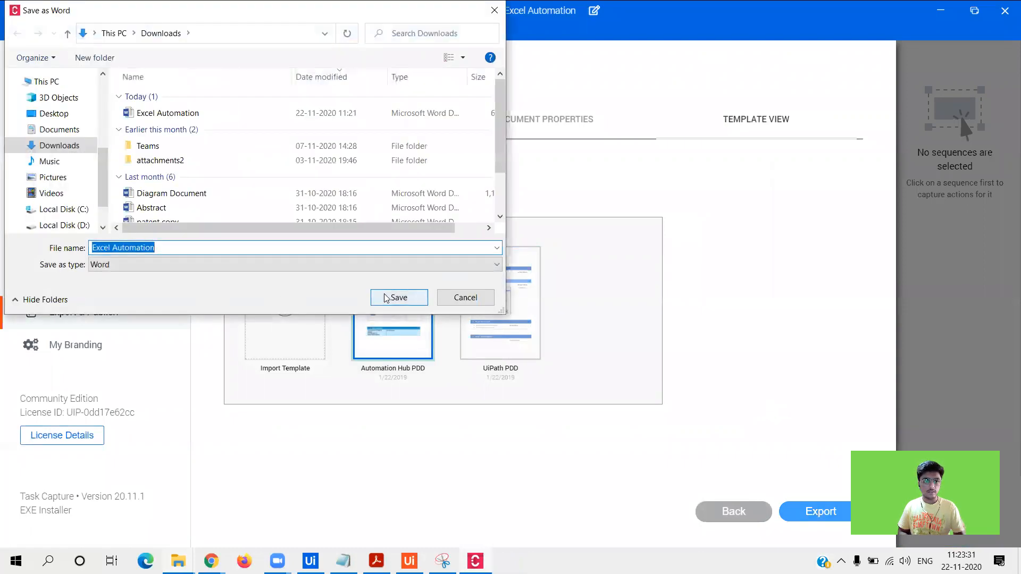
pyautogui.click(223, 245)
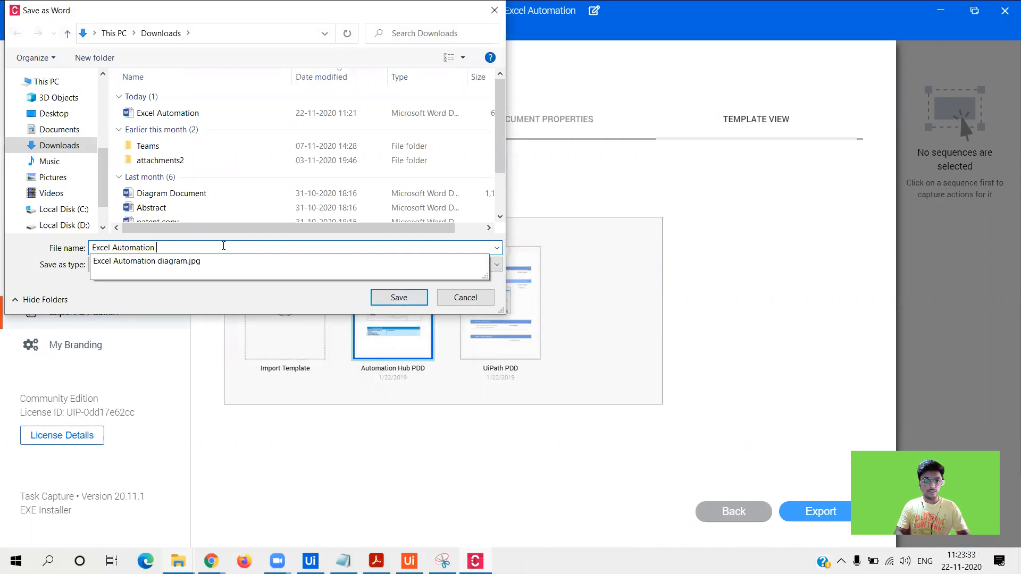
pyautogui.write('2')
pyautogui.press('Return')
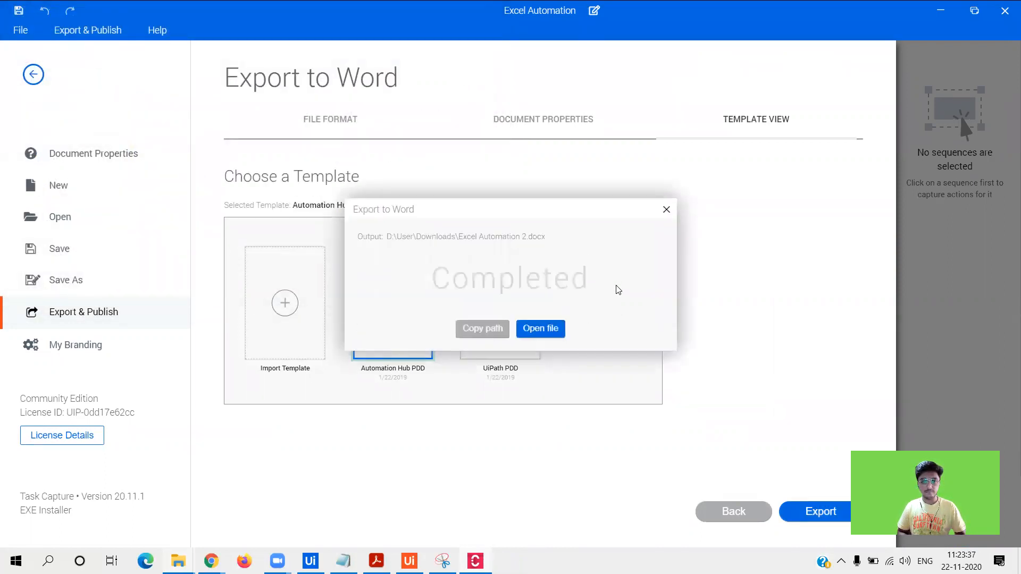
pyautogui.click(535, 335)
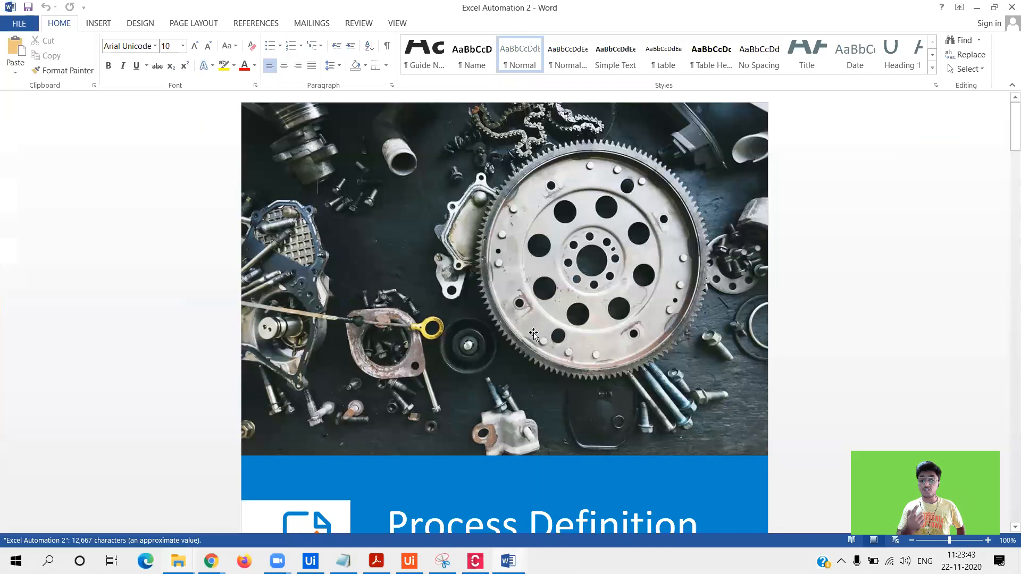
# - Scroll through the Process Definition Document cover page of the Excel Automation 2 PDD
pyautogui.click(1007, 139)
pyautogui.moveTo(1007, 149); pyautogui.dragTo(1005, 126)
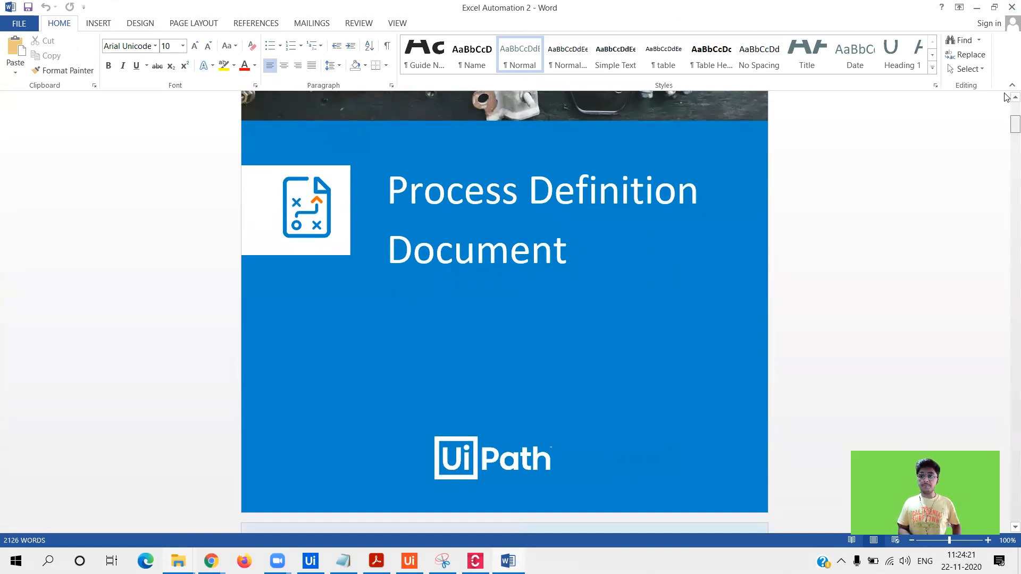
pyautogui.scroll(6, 1006, 107)
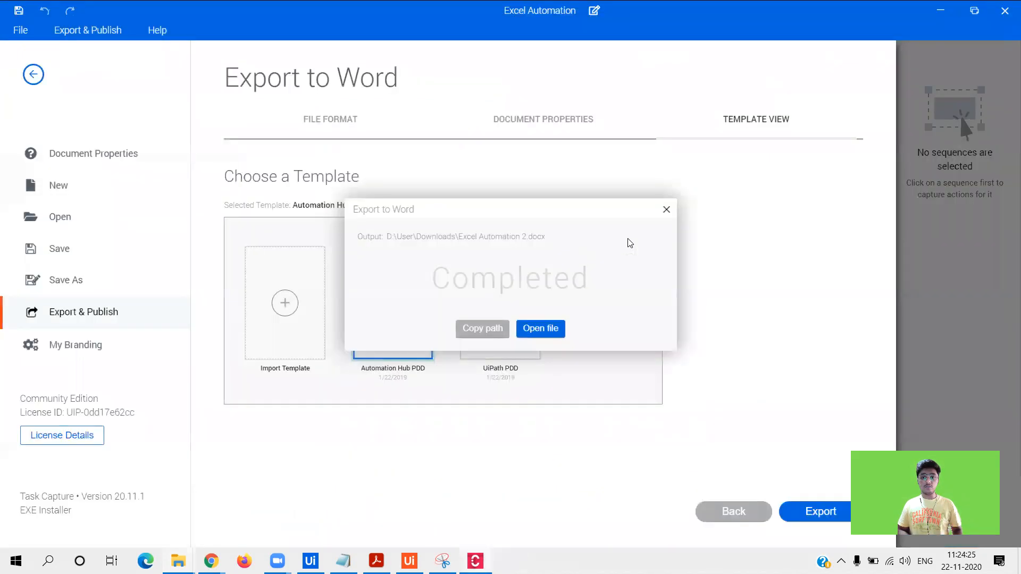
# - Dismiss the Export to Word confirmation and reopen Document Properties' default branding styles
pyautogui.click(667, 210)
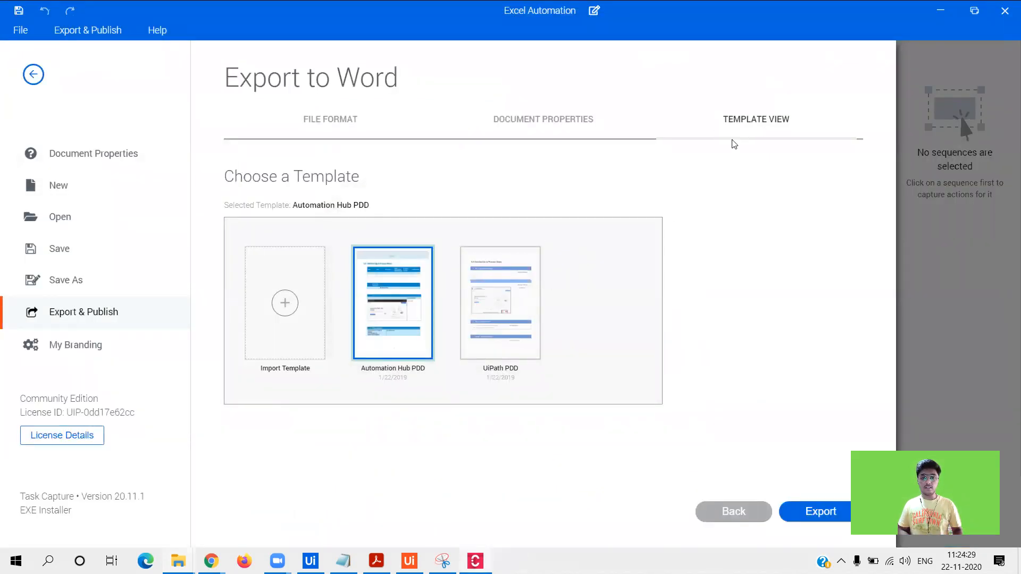
pyautogui.click(549, 136)
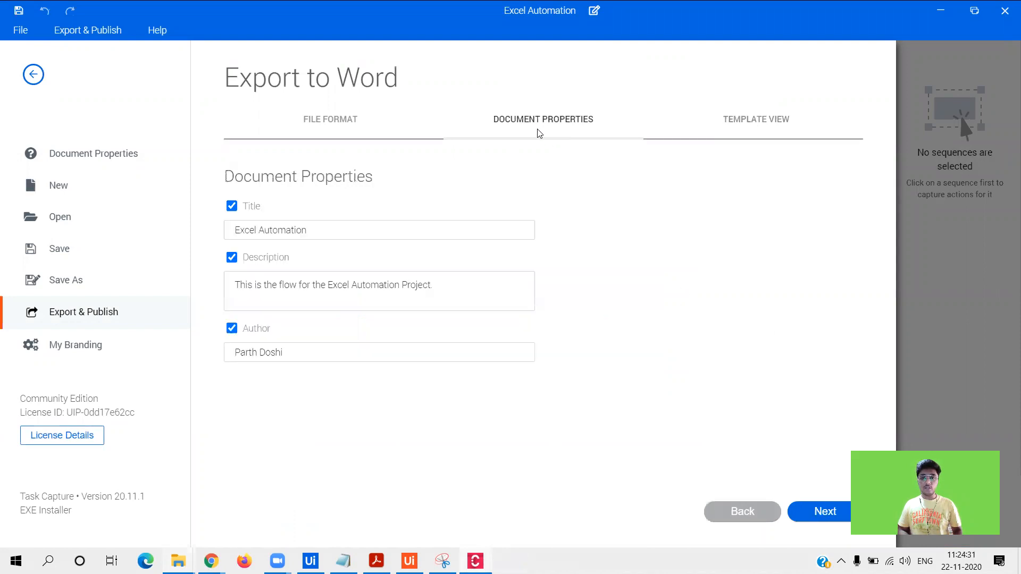
pyautogui.click(106, 347)
pyautogui.click(334, 221)
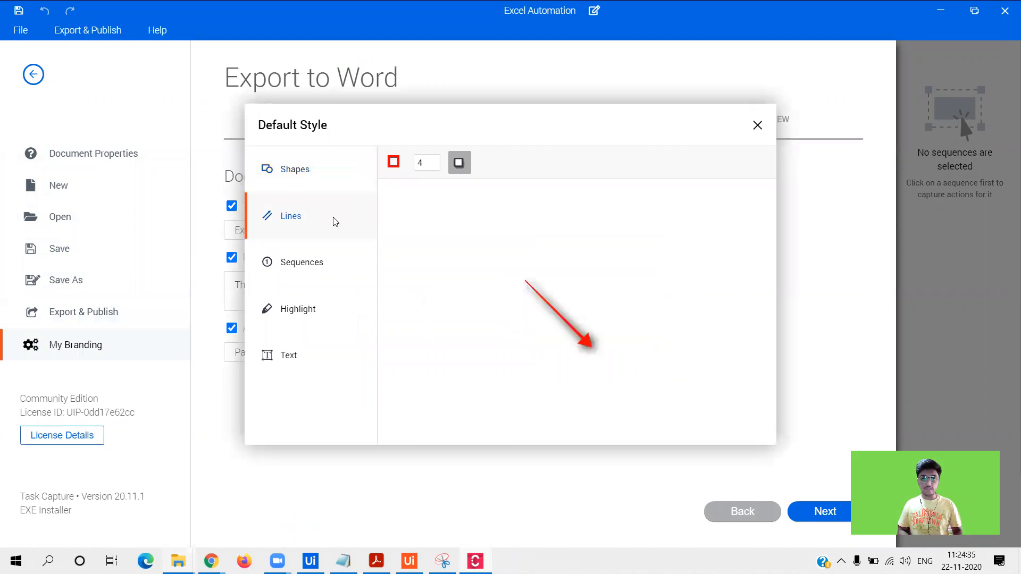
pyautogui.click(394, 161)
pyautogui.click(300, 260)
pyautogui.click(298, 308)
pyautogui.click(298, 351)
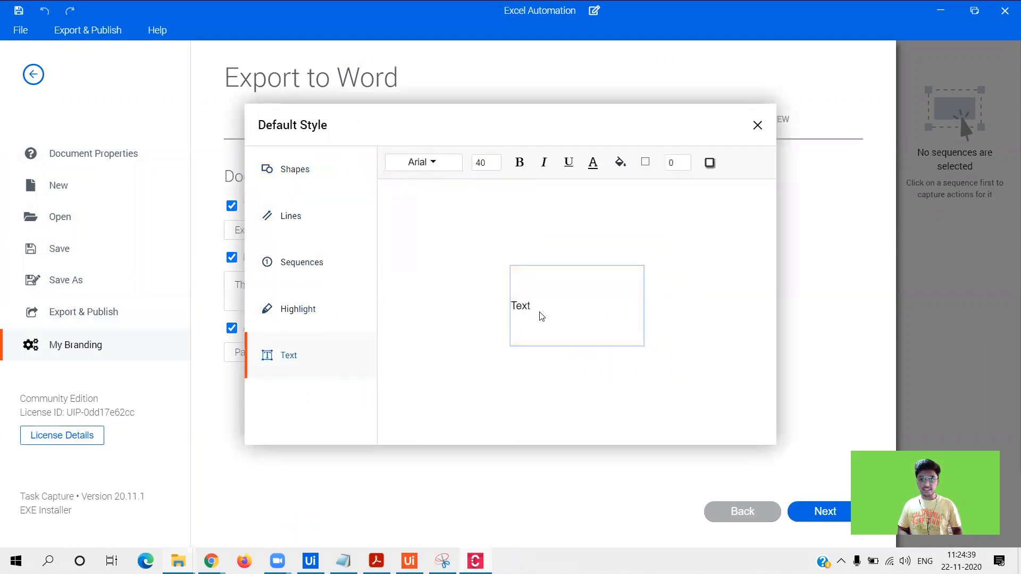
pyautogui.click(266, 166)
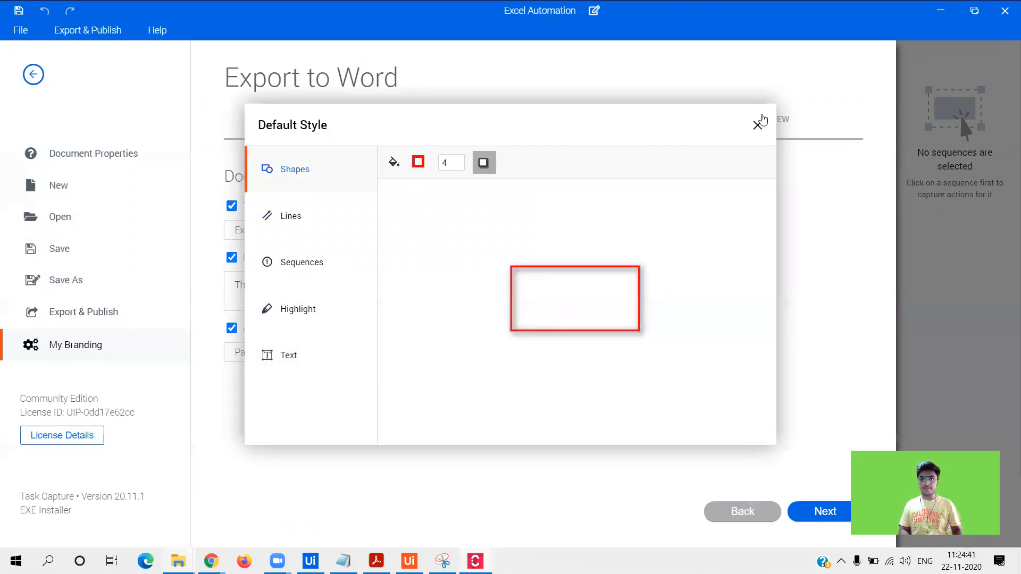
pyautogui.click(757, 125)
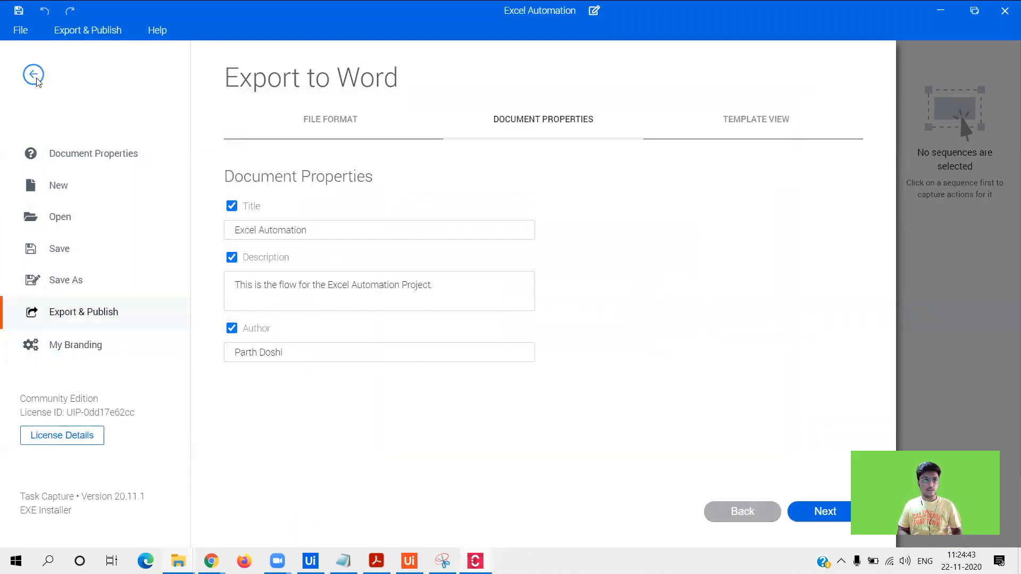
pyautogui.click(33, 75)
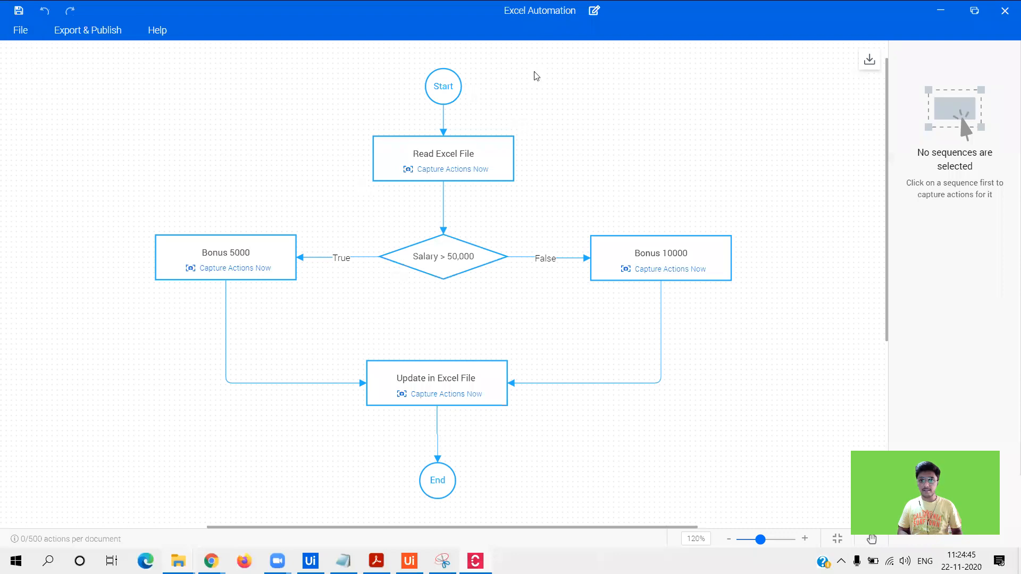
# - Select then deselect the Bonus 10000 sequence on the flowchart, and bring up Export & Publish
pyautogui.click(613, 238)
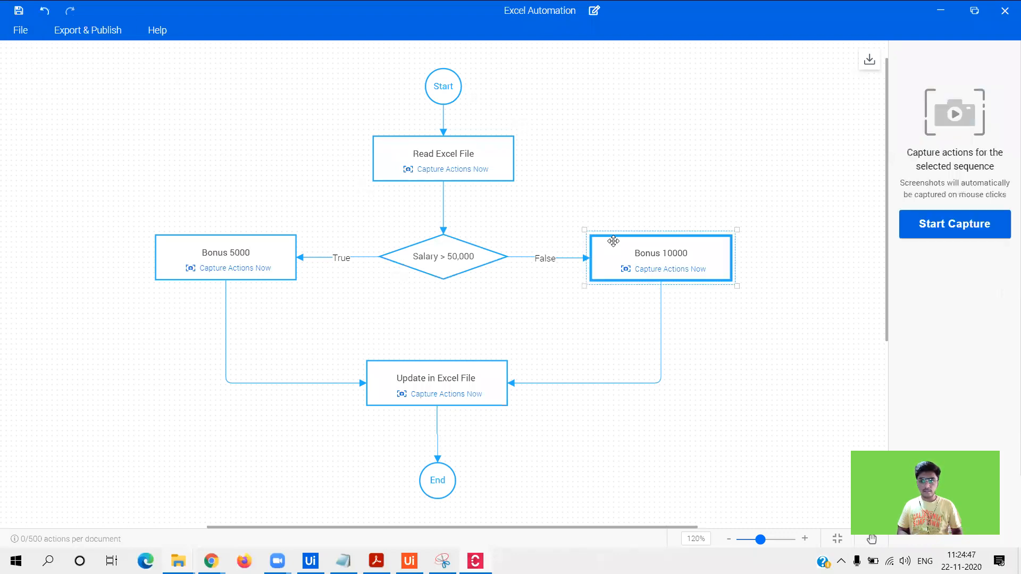
pyautogui.click(259, 140)
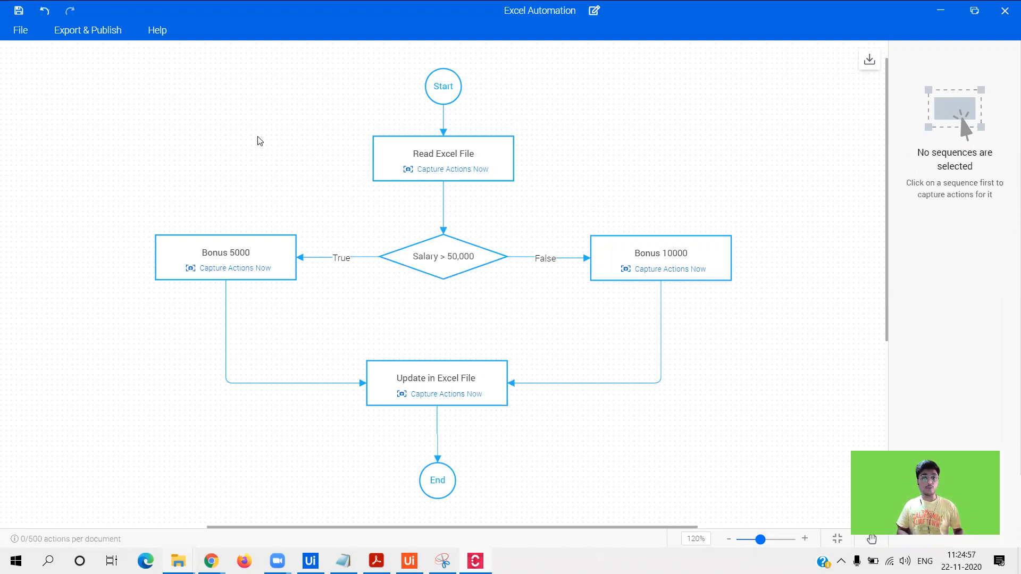
pyautogui.click(102, 39)
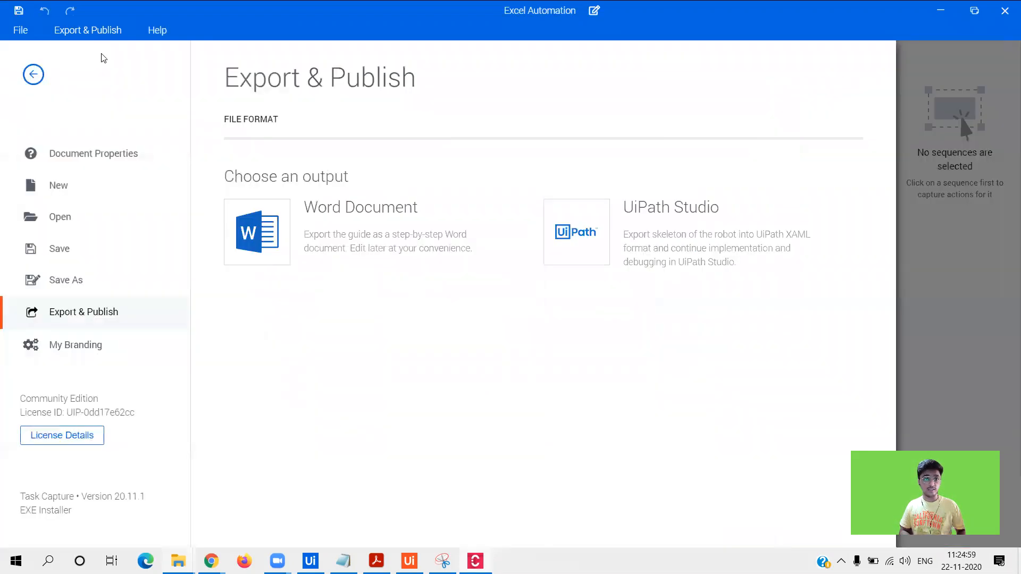
# - Save the workflow for UiPath Studio as a UiPath Sequence, Excel Automation.xaml in Downloads
pyautogui.click(545, 241)
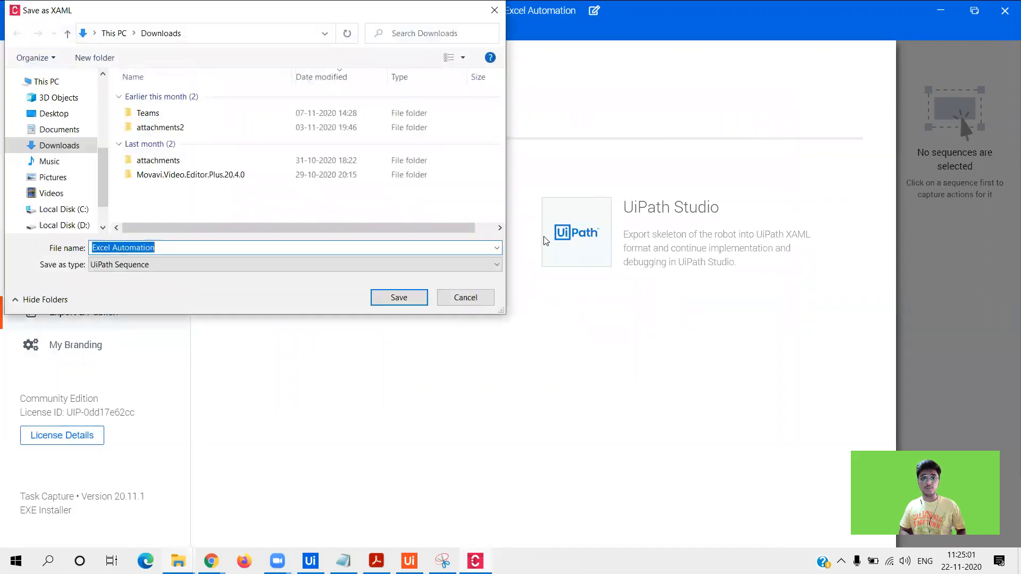
pyautogui.click(140, 264)
pyautogui.click(133, 275)
pyautogui.scroll(3, 105, 91)
pyautogui.scroll(1, 105, 90)
pyautogui.click(59, 118)
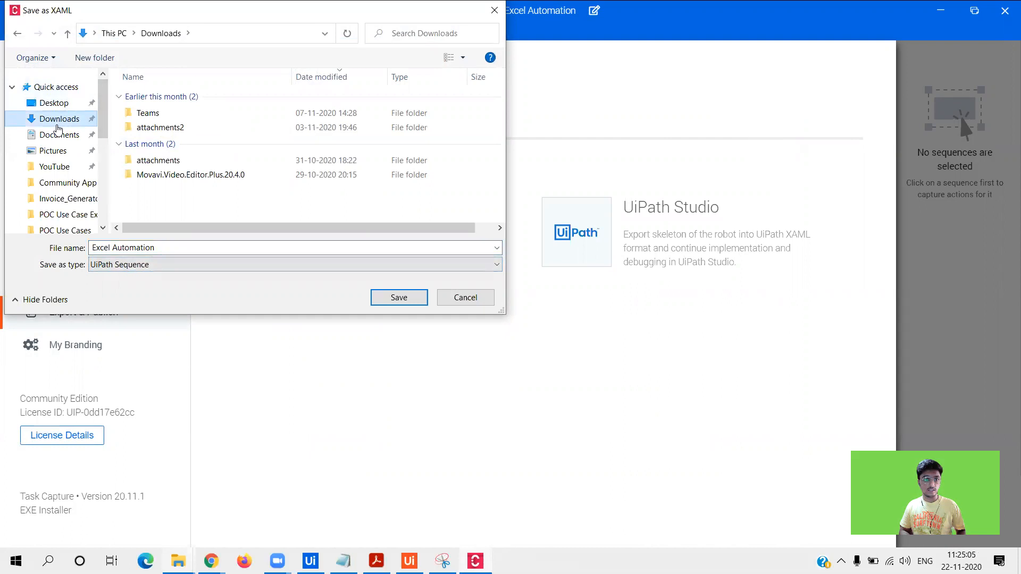
pyautogui.click(386, 298)
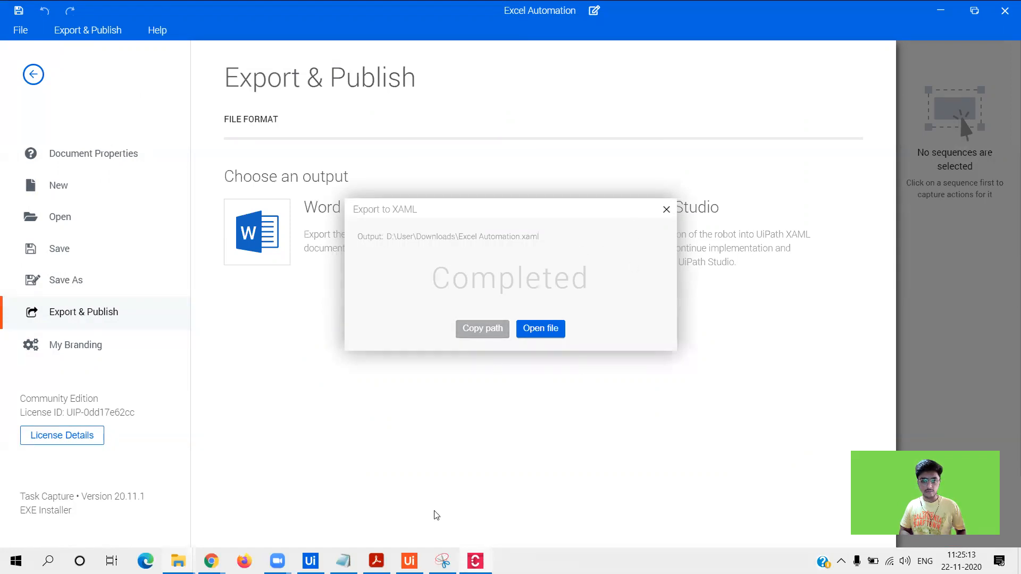
# - In UiPath Studio, browse for a local project and paste the exported XAML file's path
pyautogui.moveTo(343, 561)
pyautogui.click(310, 561)
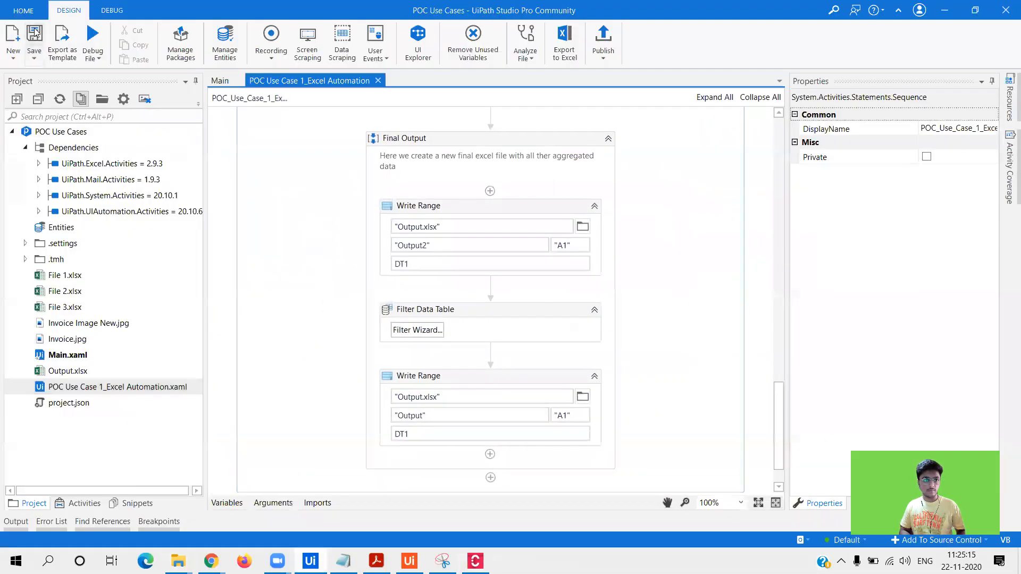
pyautogui.click(23, 10)
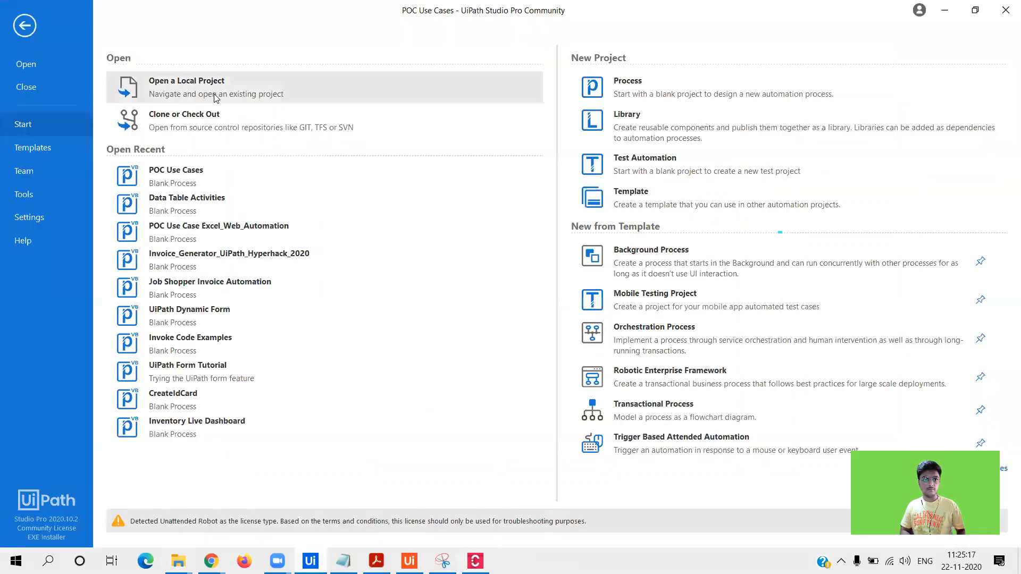
pyautogui.click(215, 96)
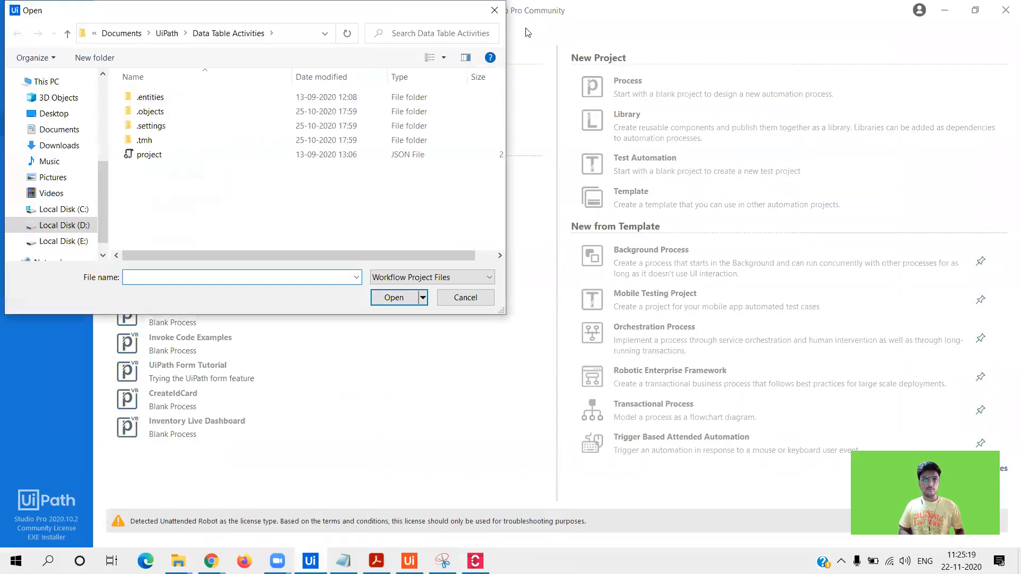
pyautogui.hotkey('alt', 'd')
pyautogui.write('D:\\User\\Downloads\\Excel Automation.xaml')
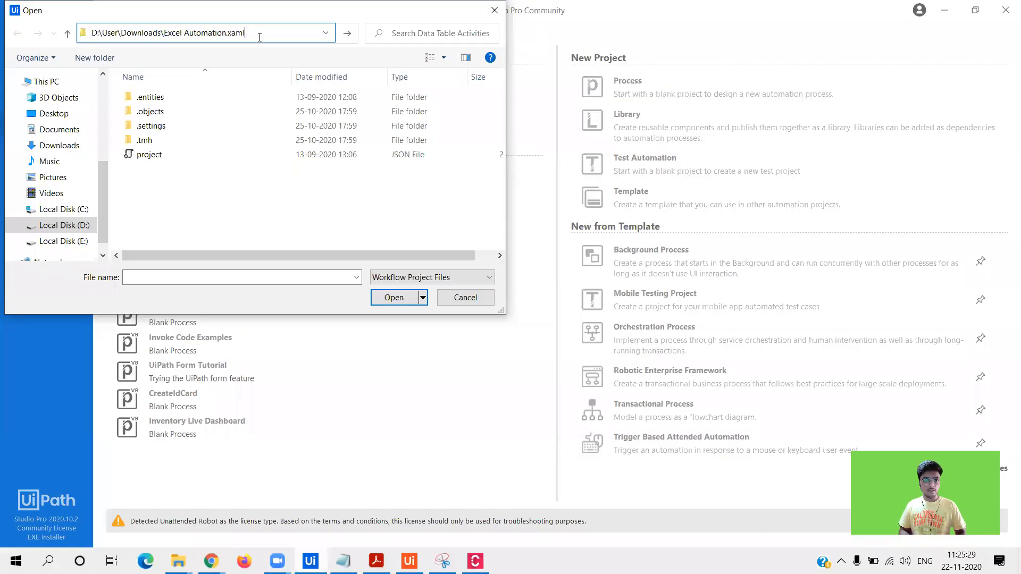
# - Show workflow files and navigate to Local Disk (D:) > User > Documents > UiPath
pyautogui.click(420, 277)
pyautogui.click(404, 291)
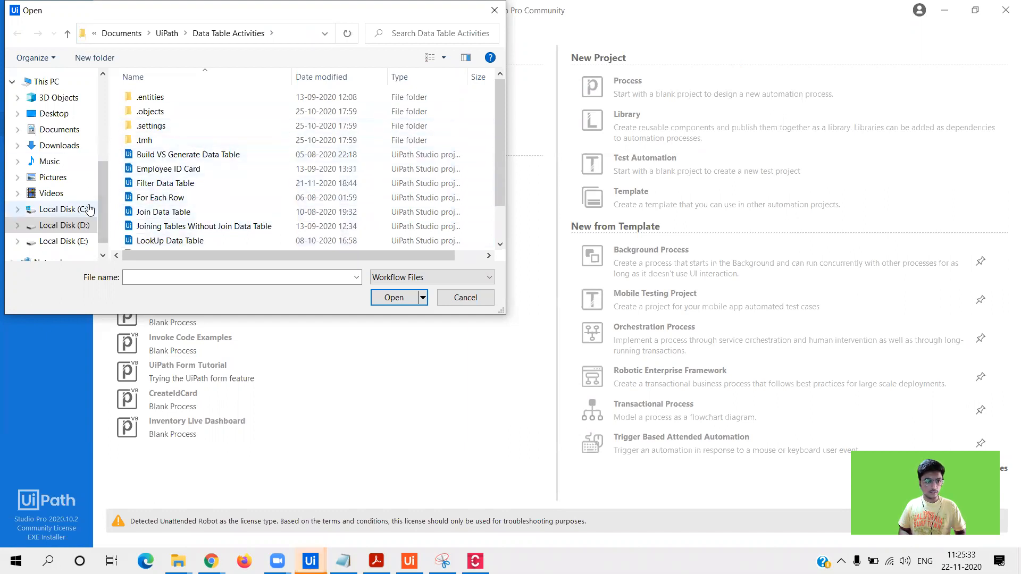
pyautogui.click(64, 225)
pyautogui.click(164, 140)
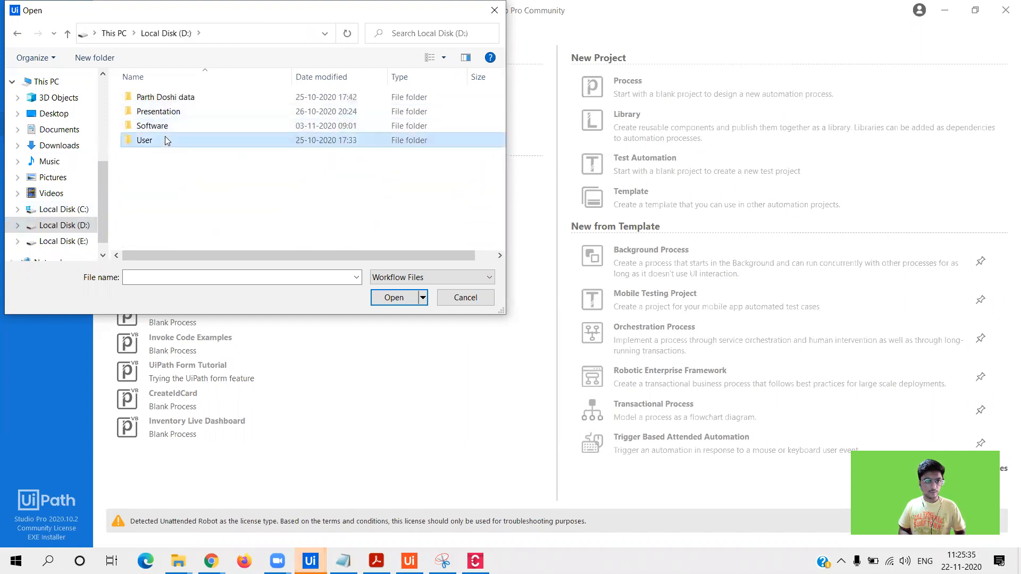
pyautogui.doubleClick(165, 140)
pyautogui.doubleClick(188, 106)
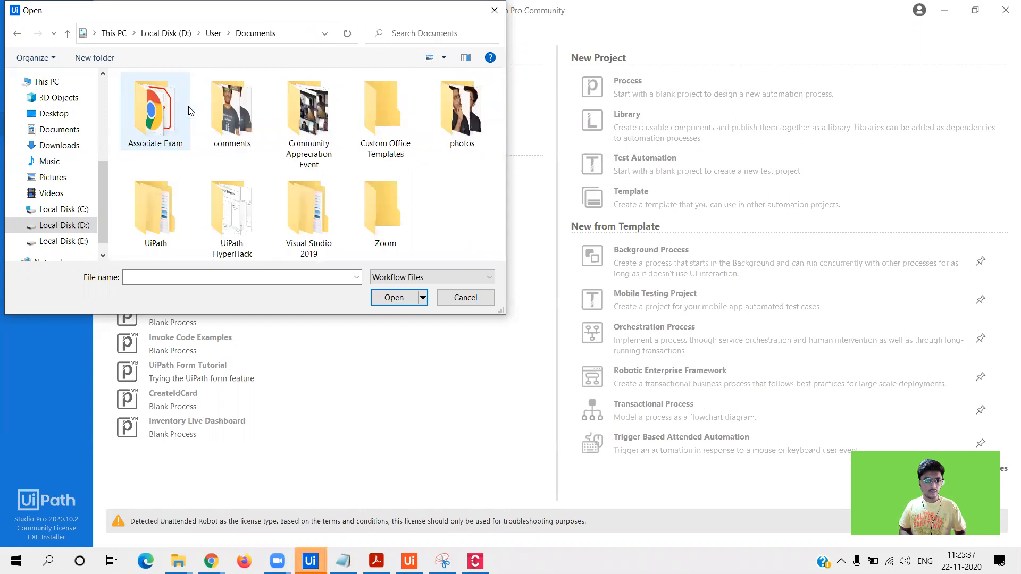
pyautogui.doubleClick(179, 192)
# - Close the Open dialog without choosing a file and return to Task Capture
pyautogui.moveTo(503, 111); pyautogui.dragTo(499, 197)
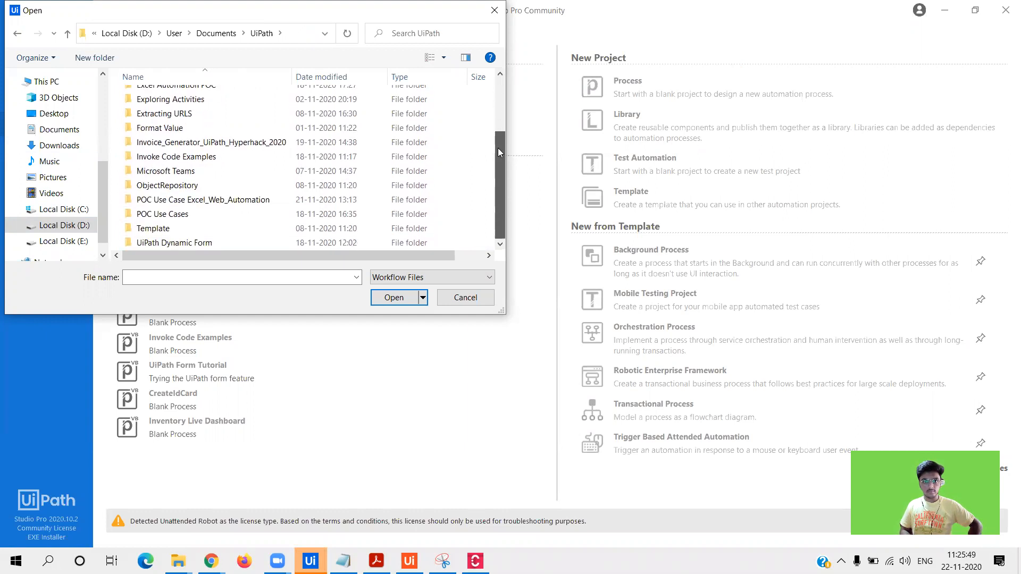
pyautogui.moveTo(266, 22); pyautogui.dragTo(278, 127)
pyautogui.click(508, 116)
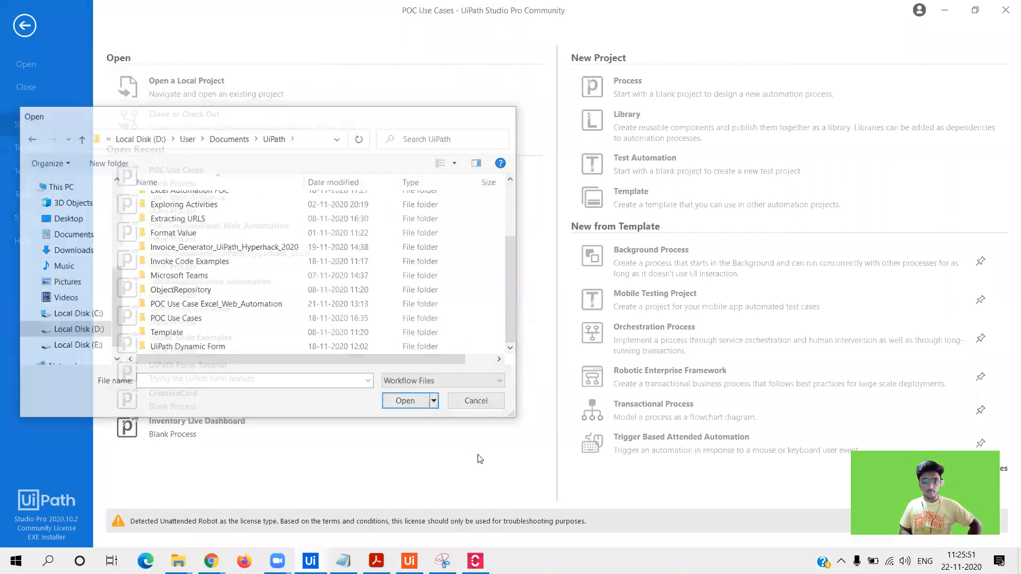
pyautogui.click(474, 561)
# - Open Excel Automation.xaml in Studio, then minimize the Studio and Task Capture windows to reach Chrome
pyautogui.click(541, 332)
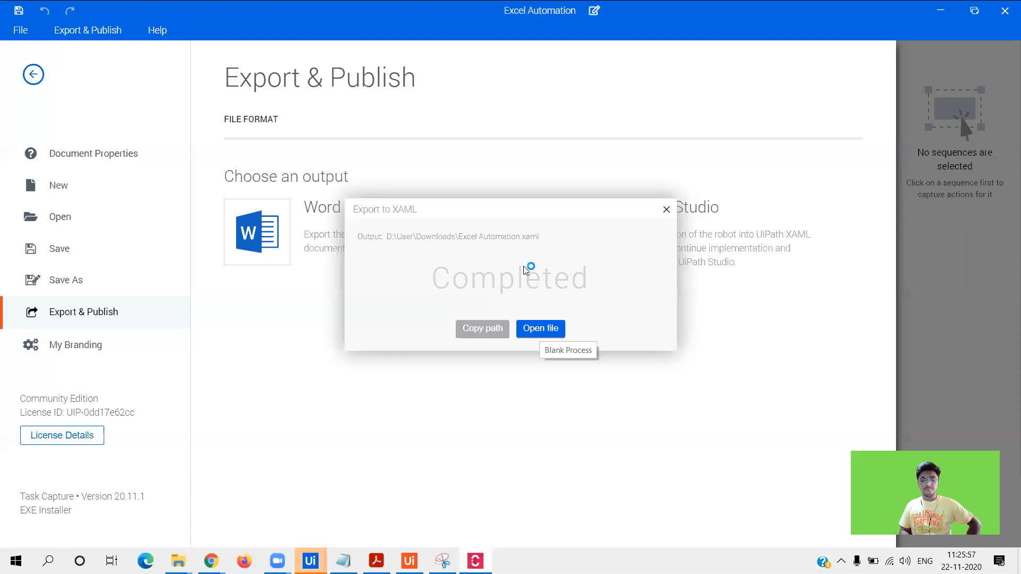
pyautogui.moveTo(310, 560)
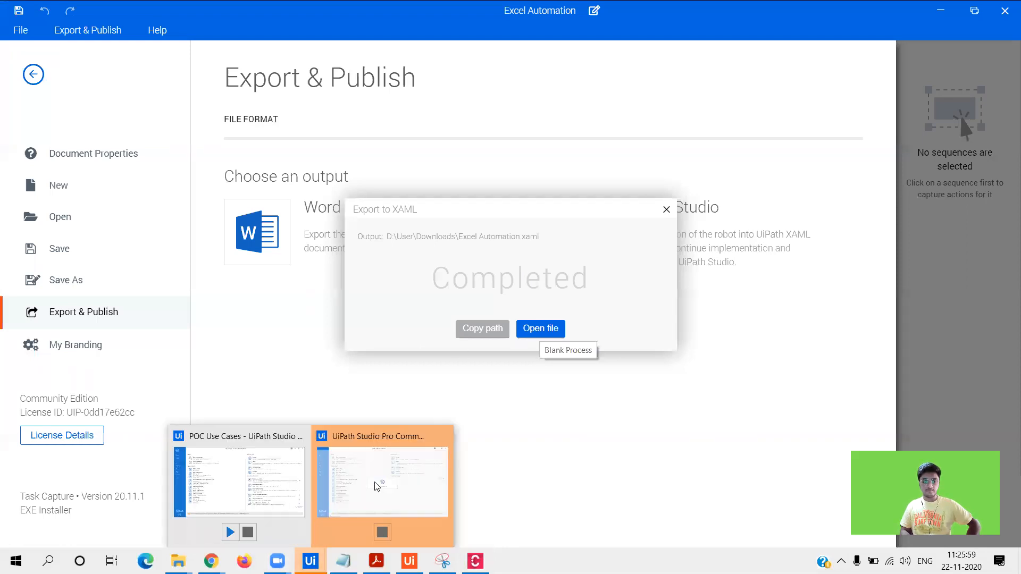
pyautogui.click(372, 526)
pyautogui.click(948, 8)
pyautogui.click(948, 8)
pyautogui.click(949, 8)
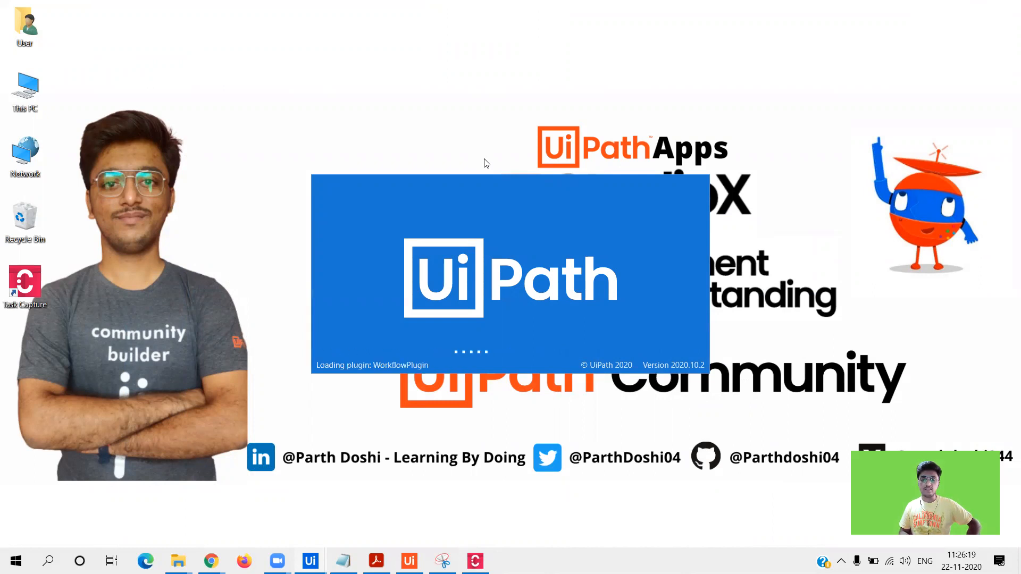
pyautogui.moveTo(229, 552)
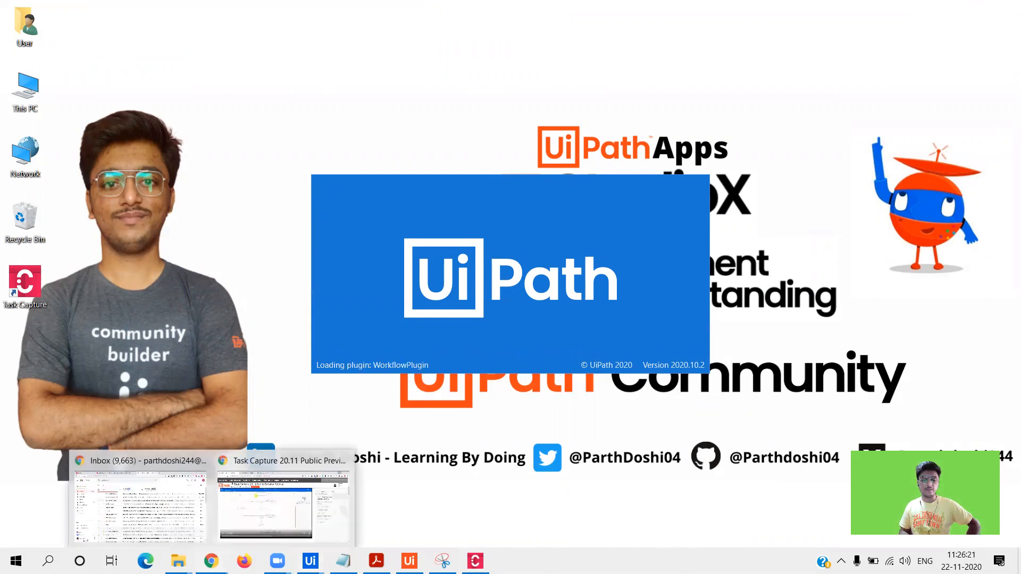
pyautogui.click(309, 489)
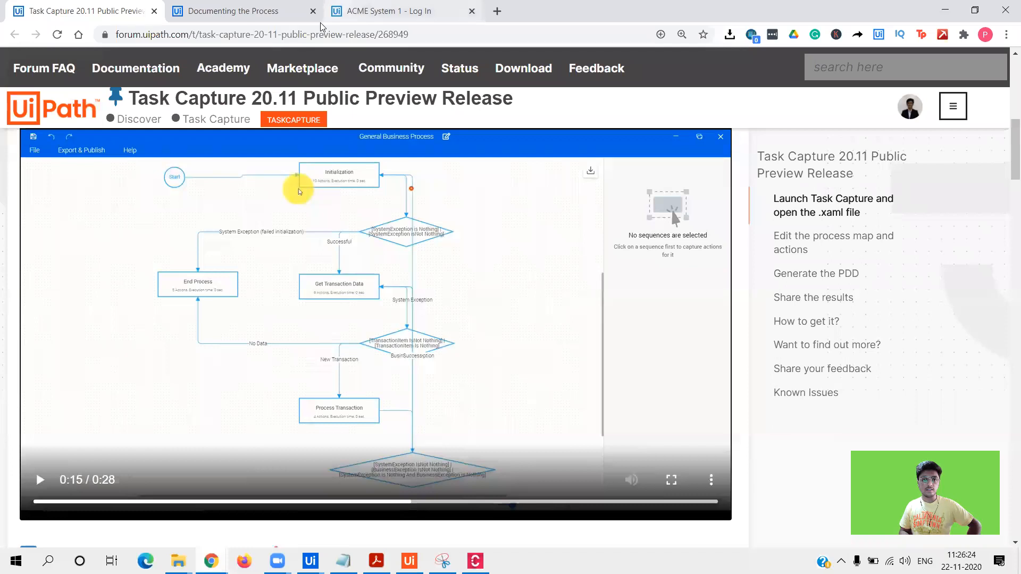
# - Switch Chrome to the ACME System 1 - Log In tab and minimize the browser
pyautogui.click(335, 16)
pyautogui.click(945, 10)
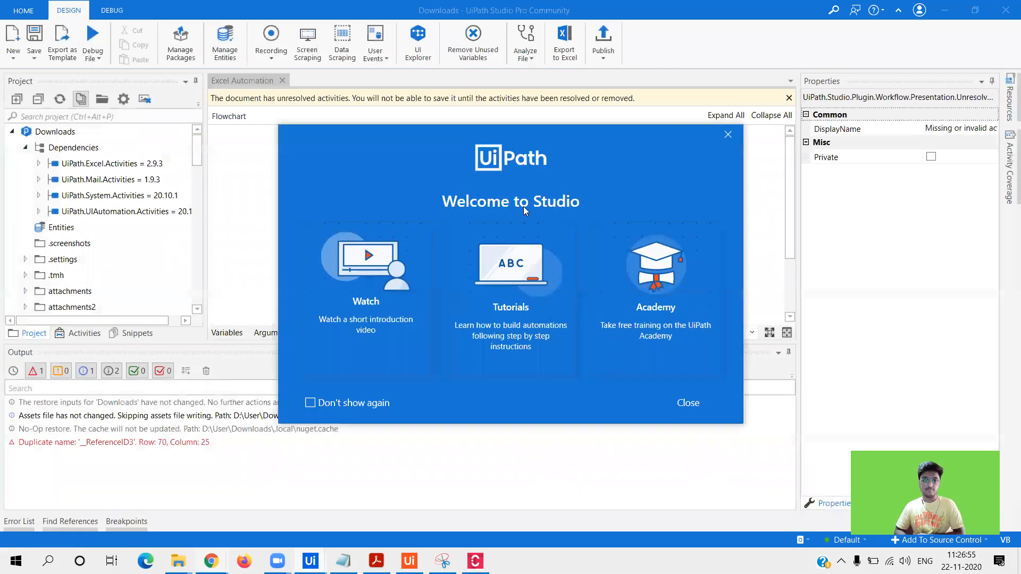
# - Close the Welcome to Studio window, auto-hide the Output panel, and inspect the invalid activity
pyautogui.click(686, 402)
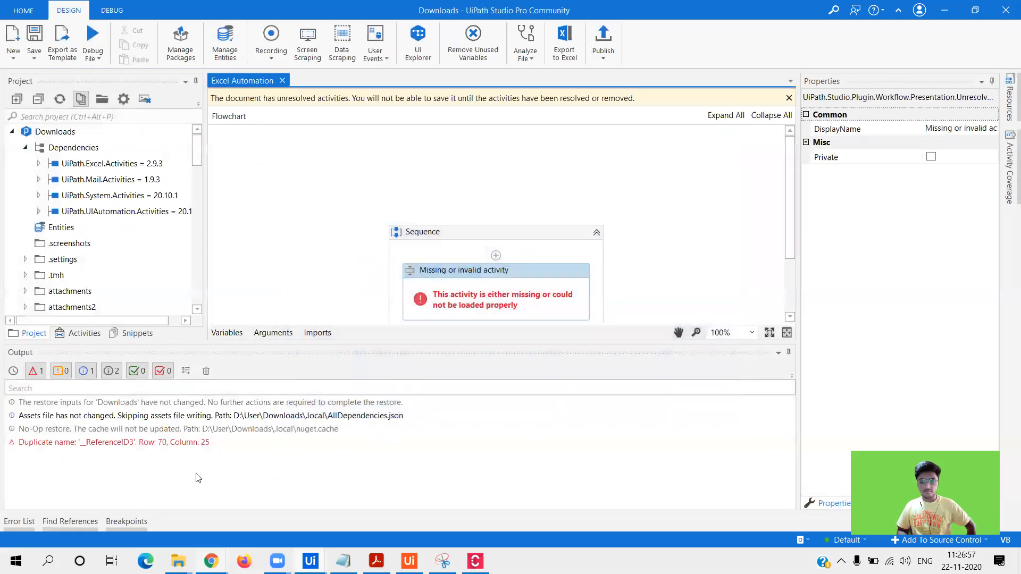
pyautogui.click(778, 353)
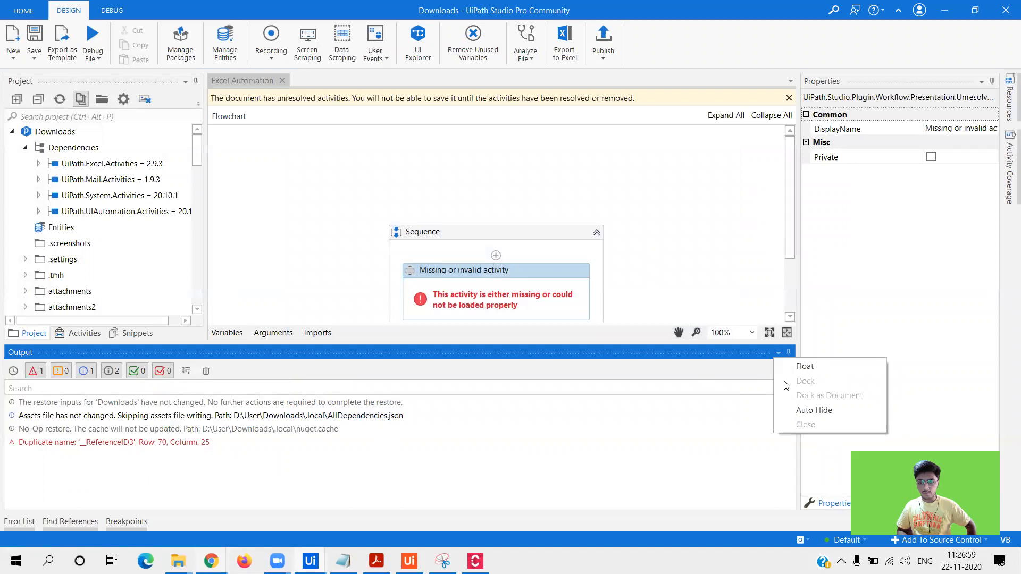
pyautogui.click(795, 410)
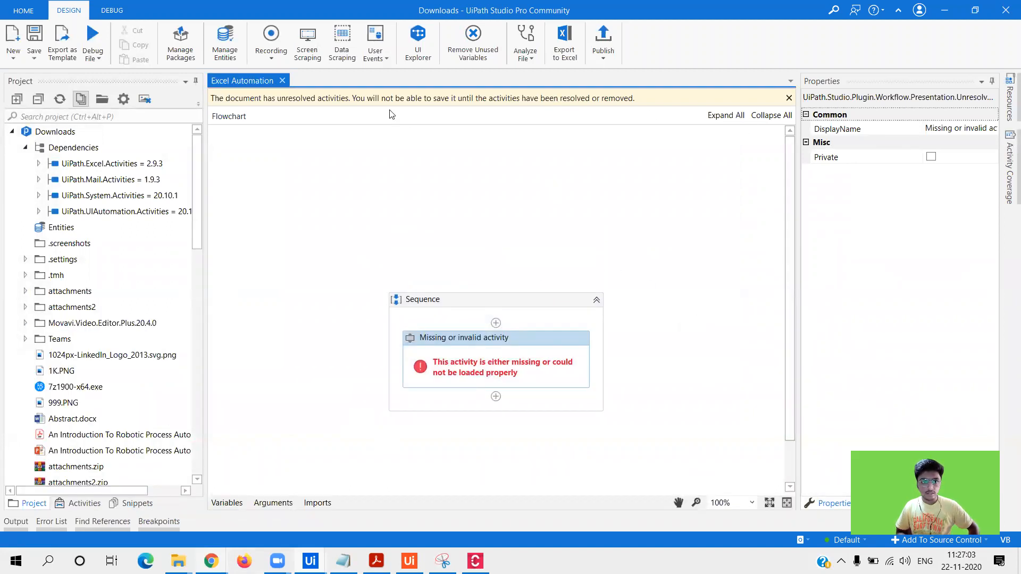
pyautogui.doubleClick(498, 364)
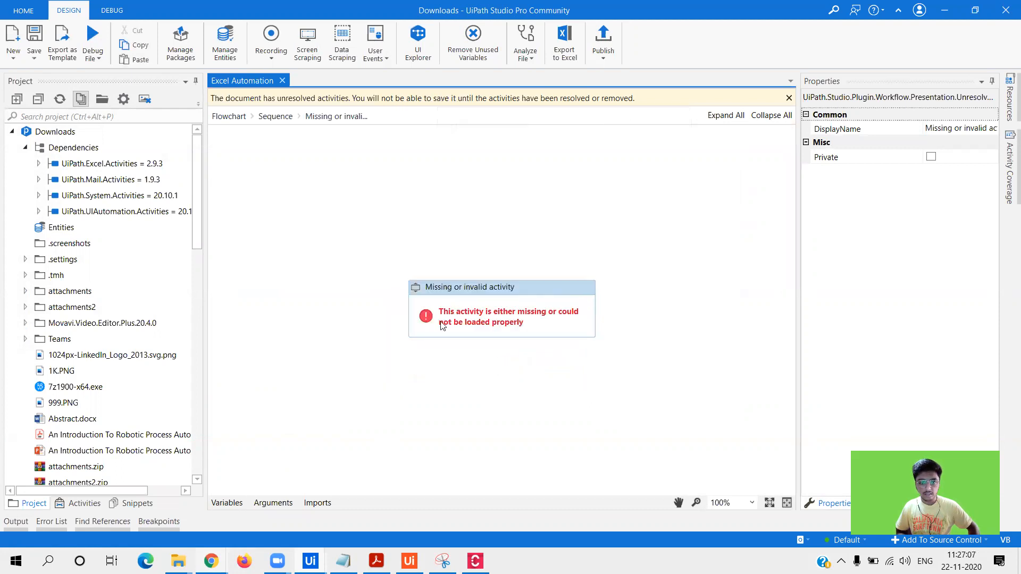
pyautogui.click(231, 117)
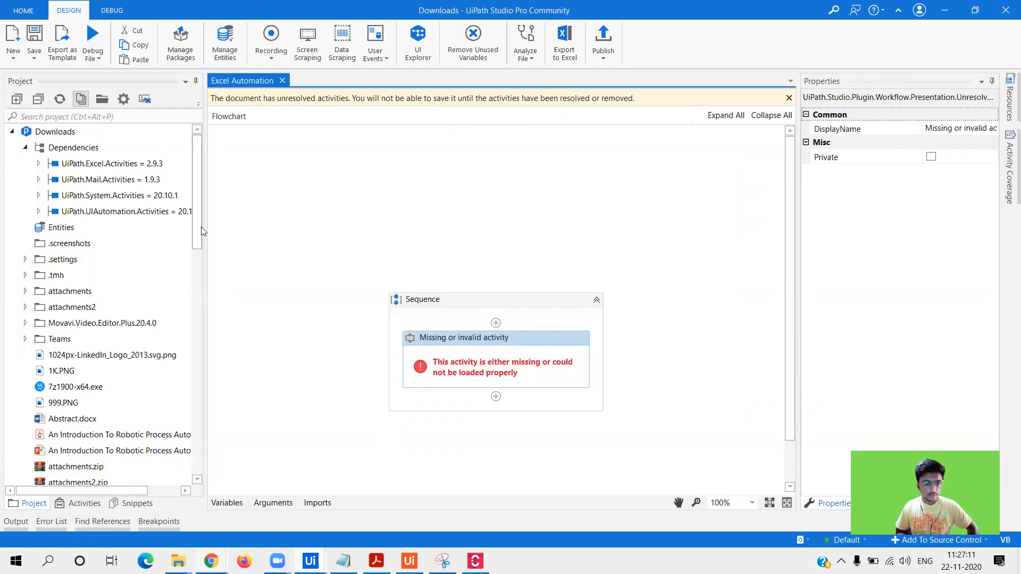
# - Check the output log briefly and select Excel Automation.xaml in the project files
pyautogui.moveTo(200, 228); pyautogui.dragTo(252, 184)
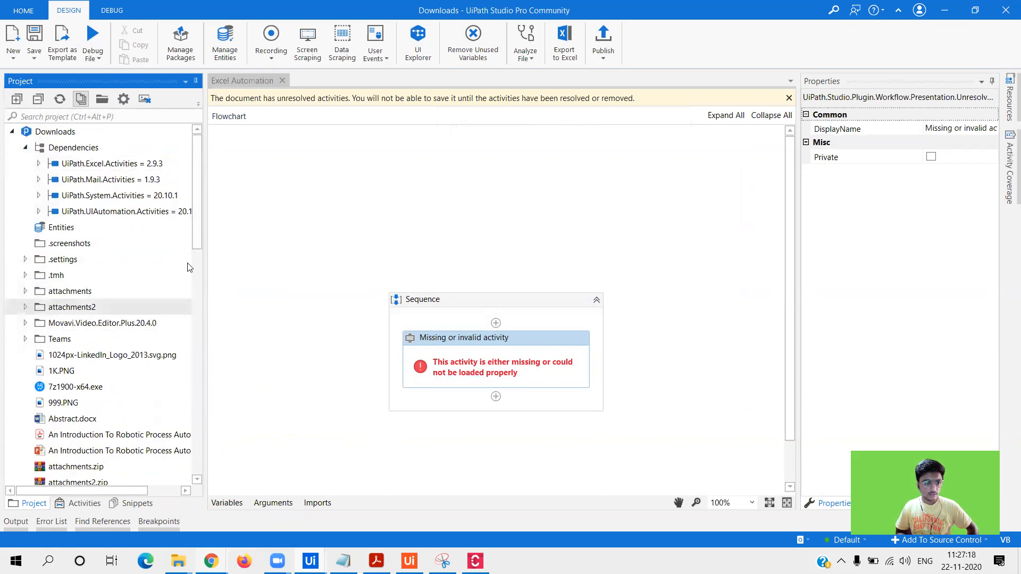
pyautogui.click(20, 525)
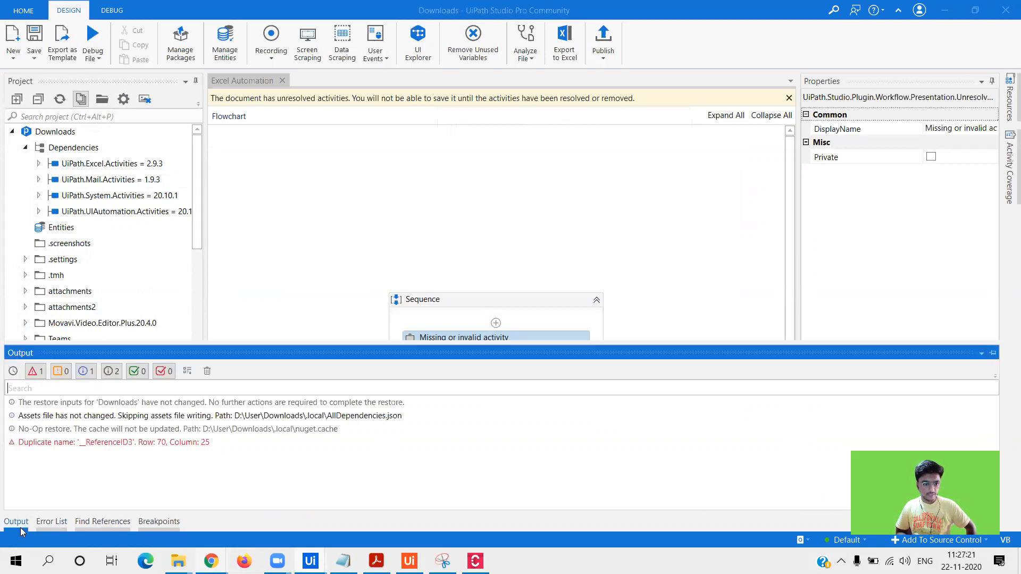
pyautogui.click(21, 526)
pyautogui.moveTo(206, 183); pyautogui.dragTo(246, 296)
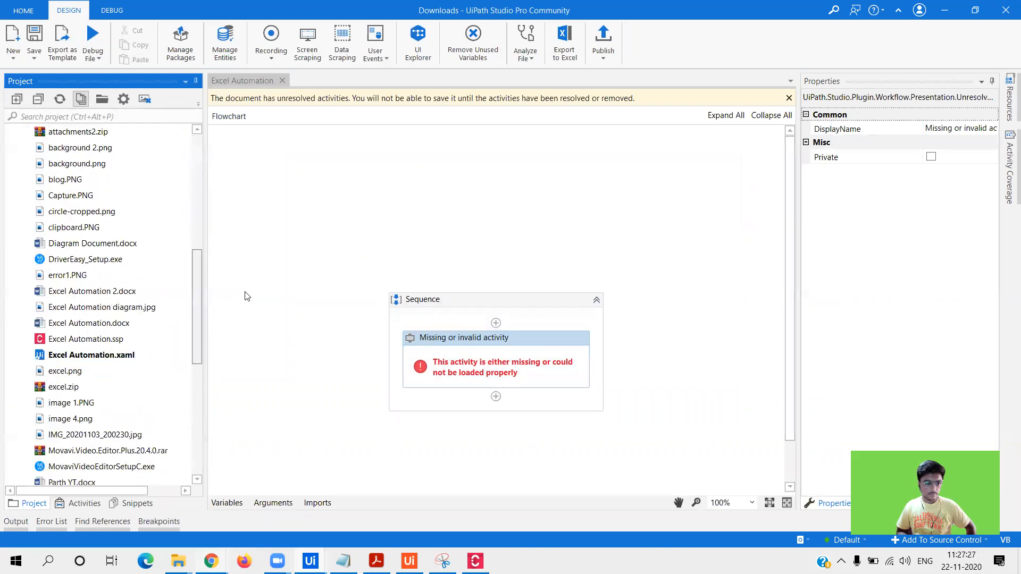
pyautogui.click(126, 361)
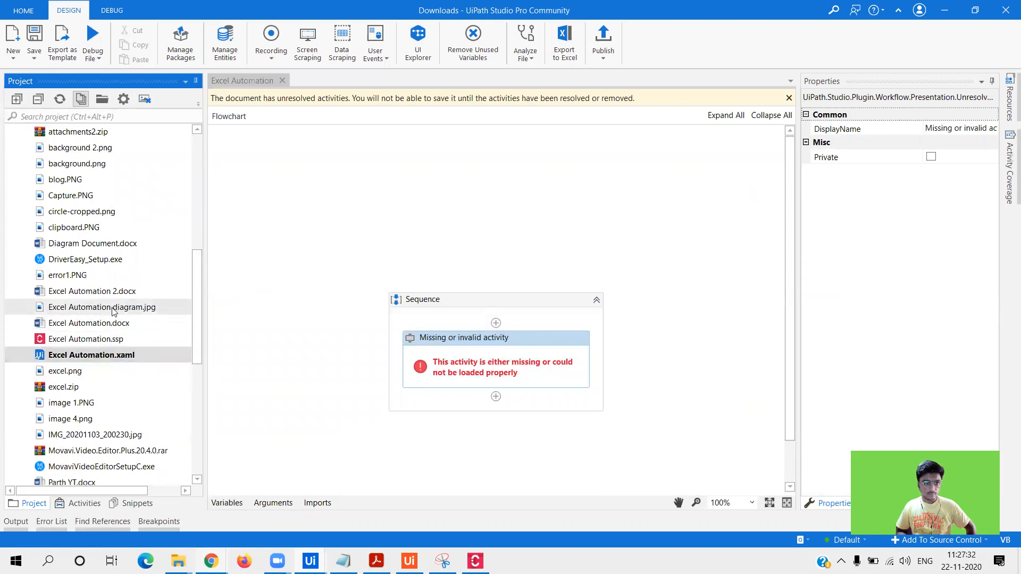
pyautogui.click(29, 11)
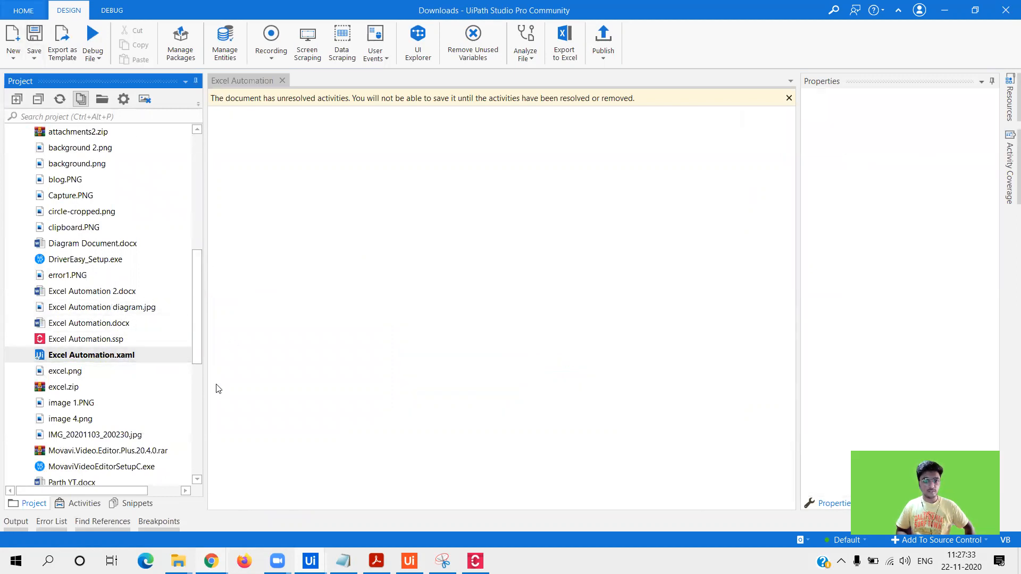
# - Add a new folder called 'PDD Export' in Downloads, then return to Task Capture
pyautogui.moveTo(178, 561)
pyautogui.click(73, 509)
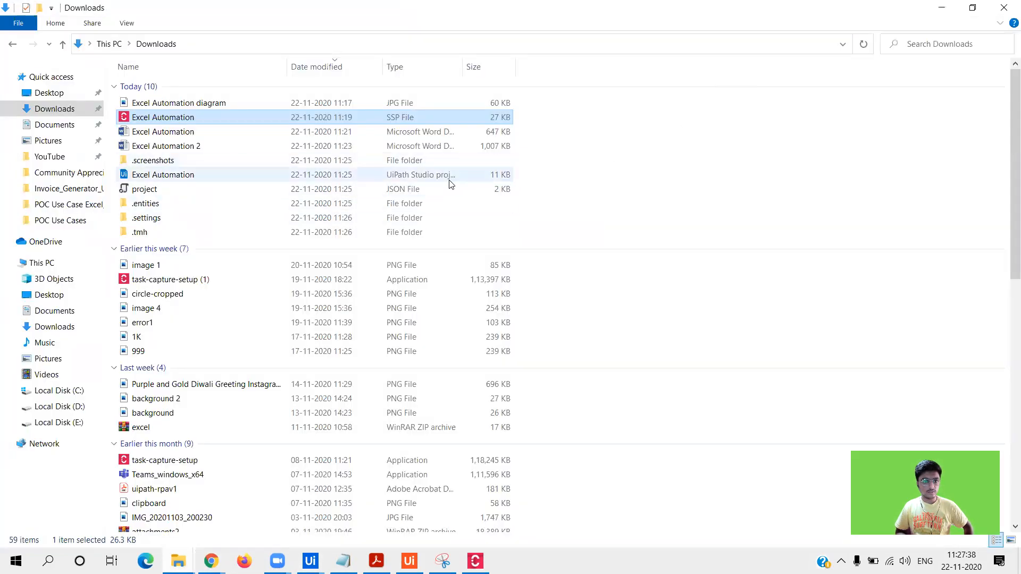
pyautogui.click(427, 162)
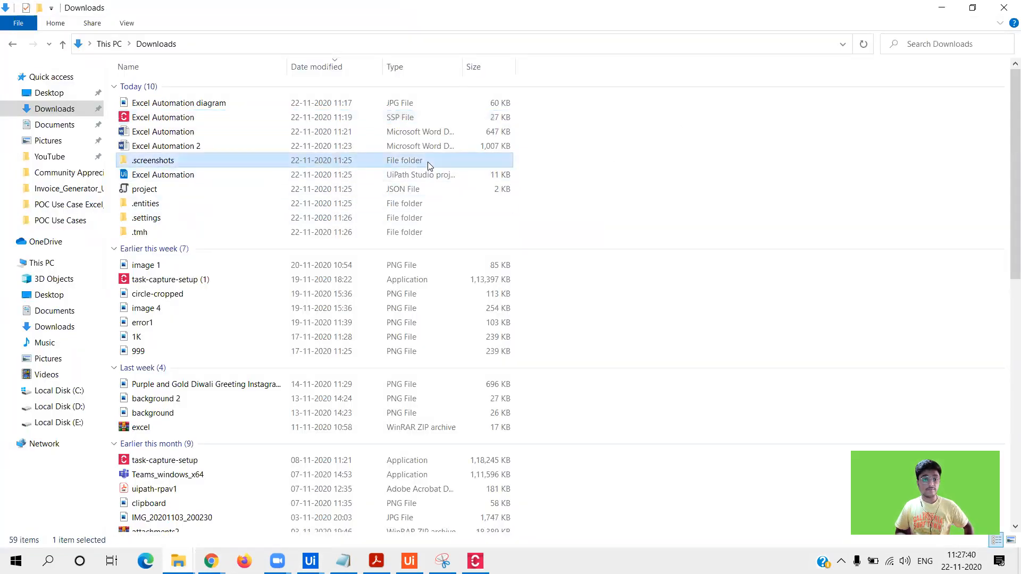
pyautogui.click(679, 174)
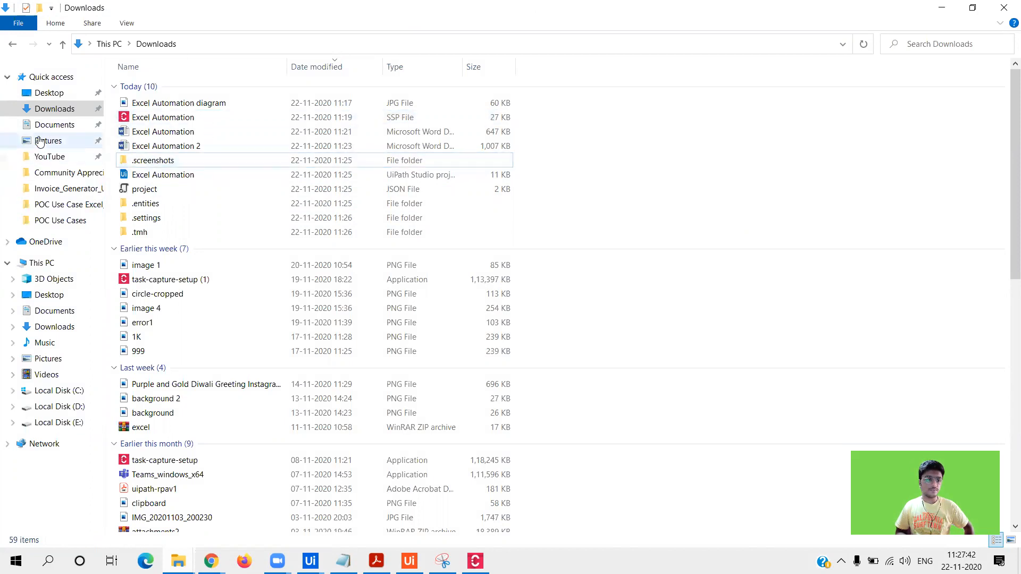
pyautogui.rightClick(518, 130)
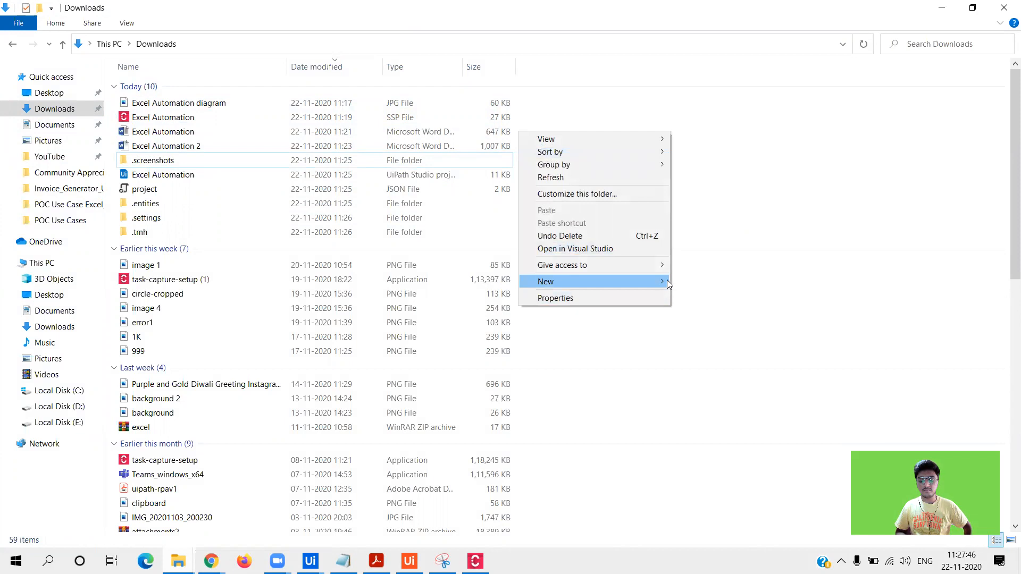
pyautogui.click(684, 281)
pyautogui.write('PDD')
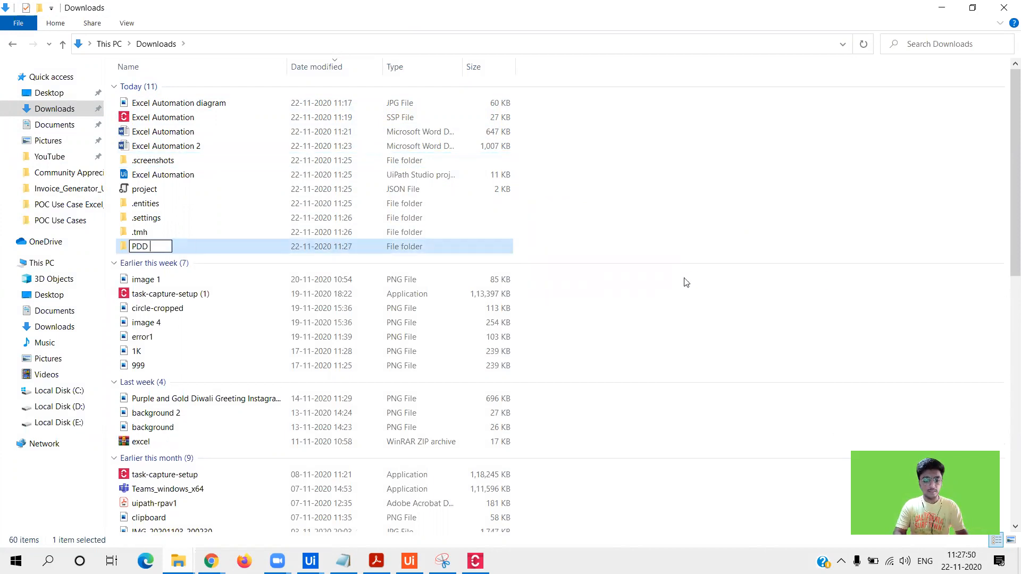
pyautogui.write(' Export')
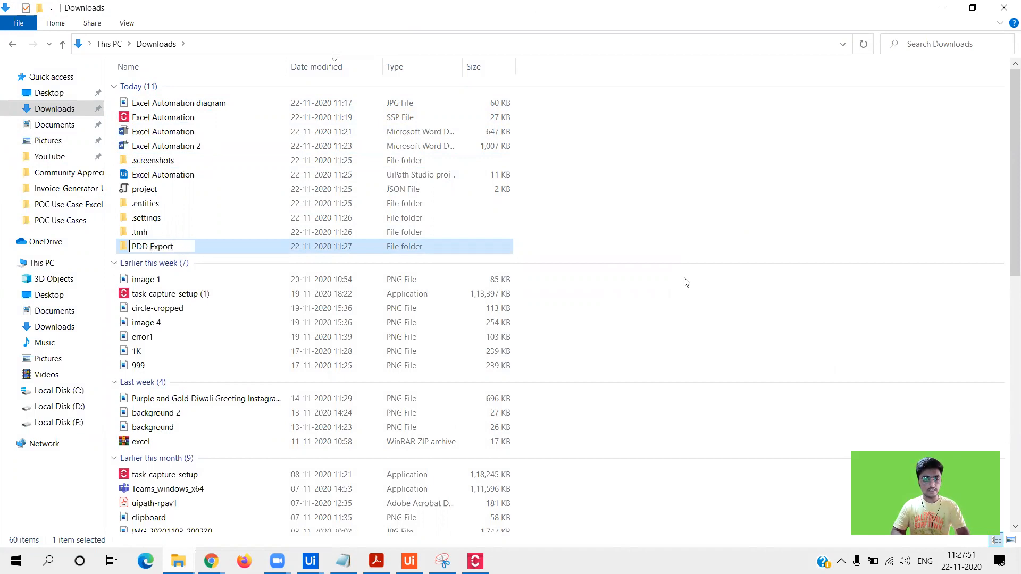
pyautogui.click(686, 281)
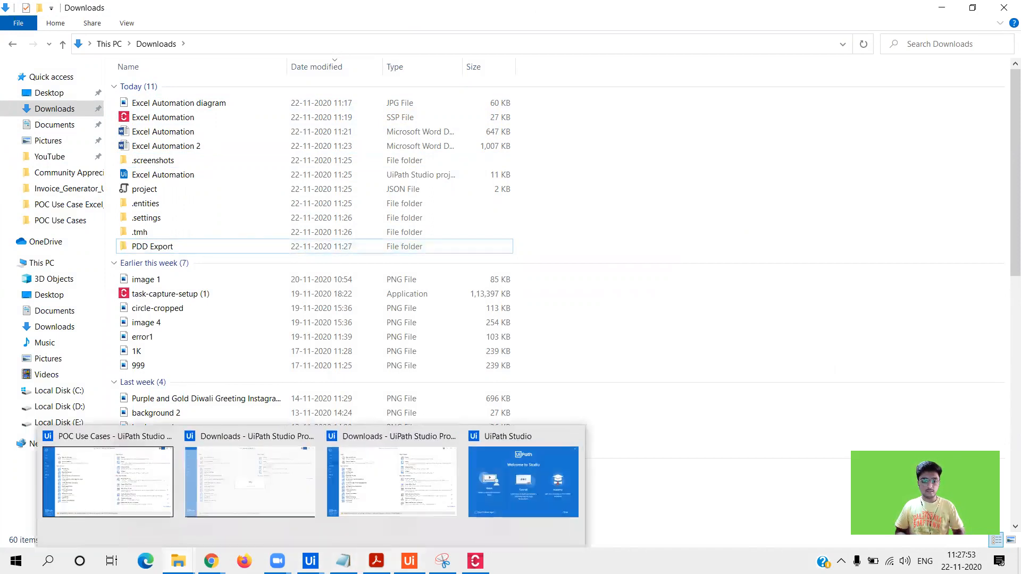
pyautogui.click(475, 561)
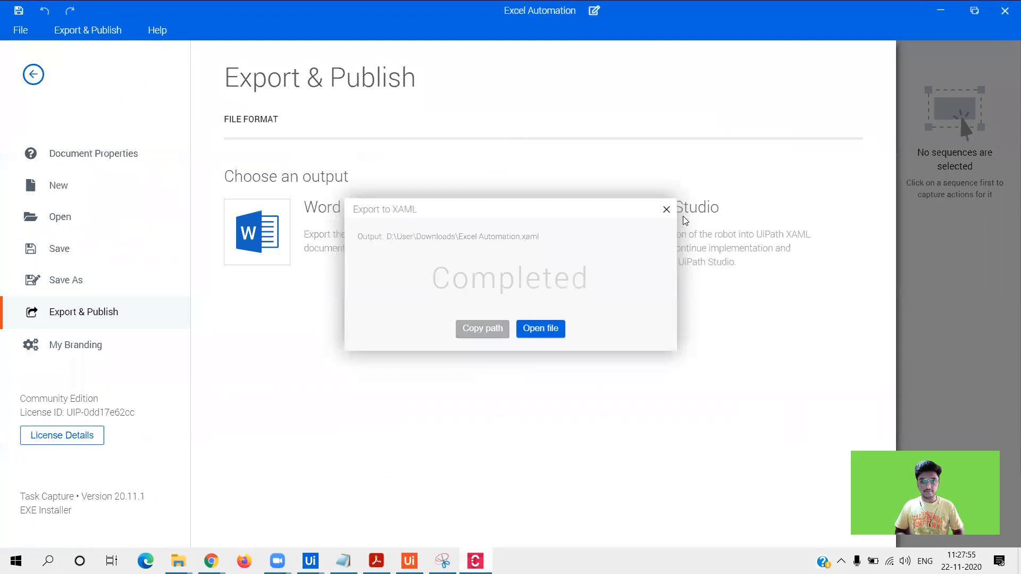
# - Dismiss the export message, close the duplicate Studio window and its welcome screen, then switch to the Downloads project
pyautogui.click(666, 210)
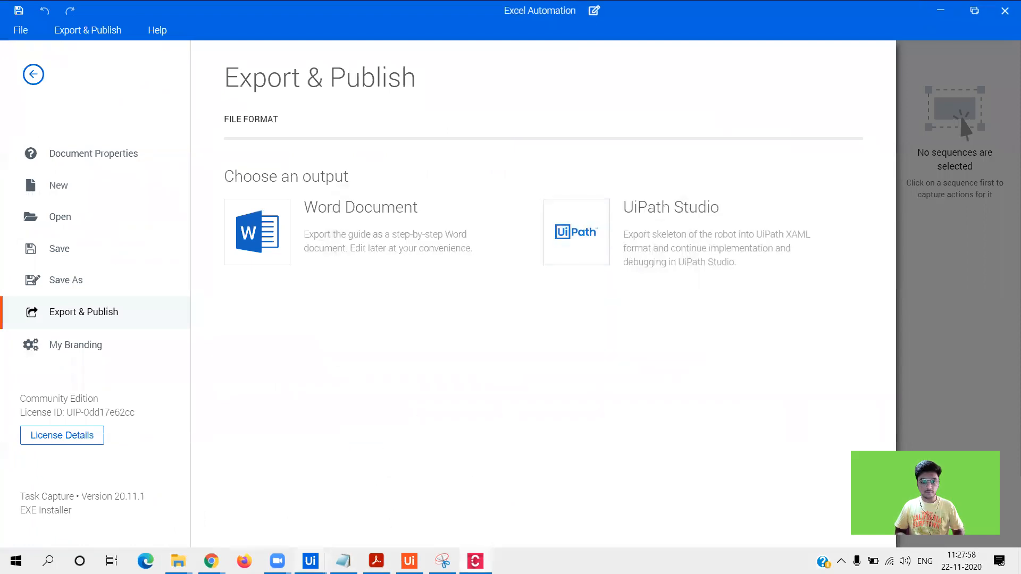
pyautogui.moveTo(310, 560)
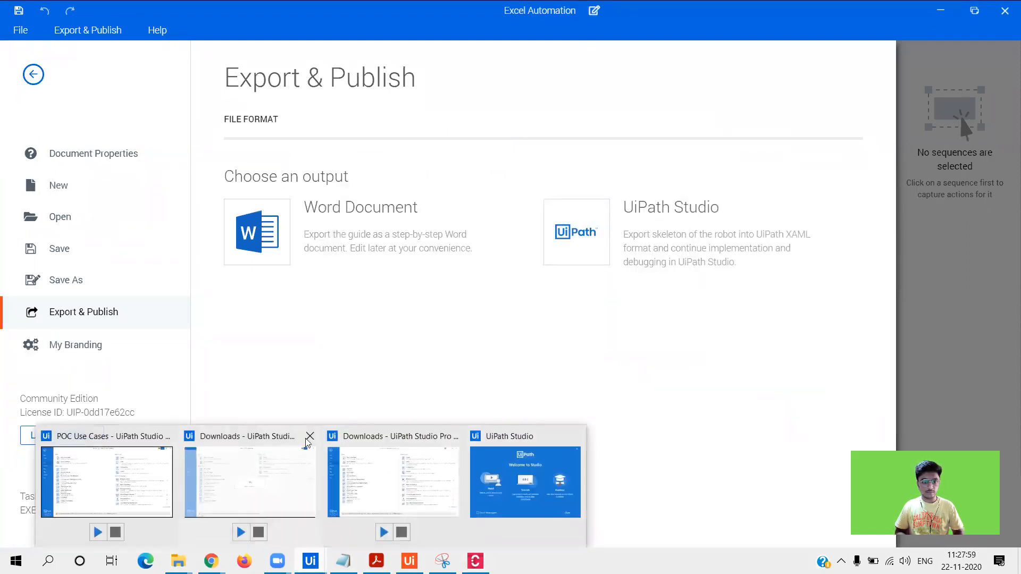
pyautogui.click(315, 441)
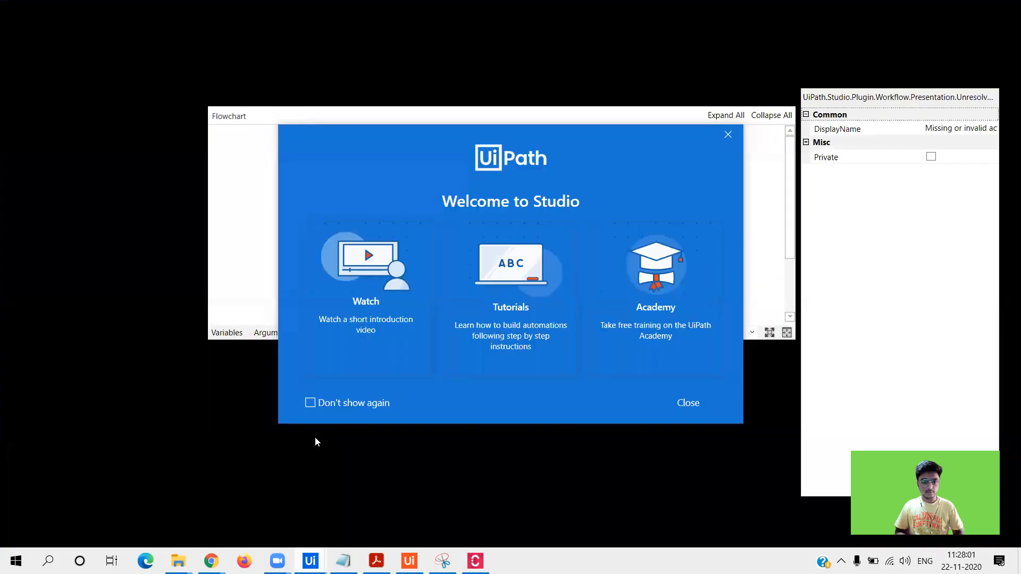
pyautogui.click(689, 408)
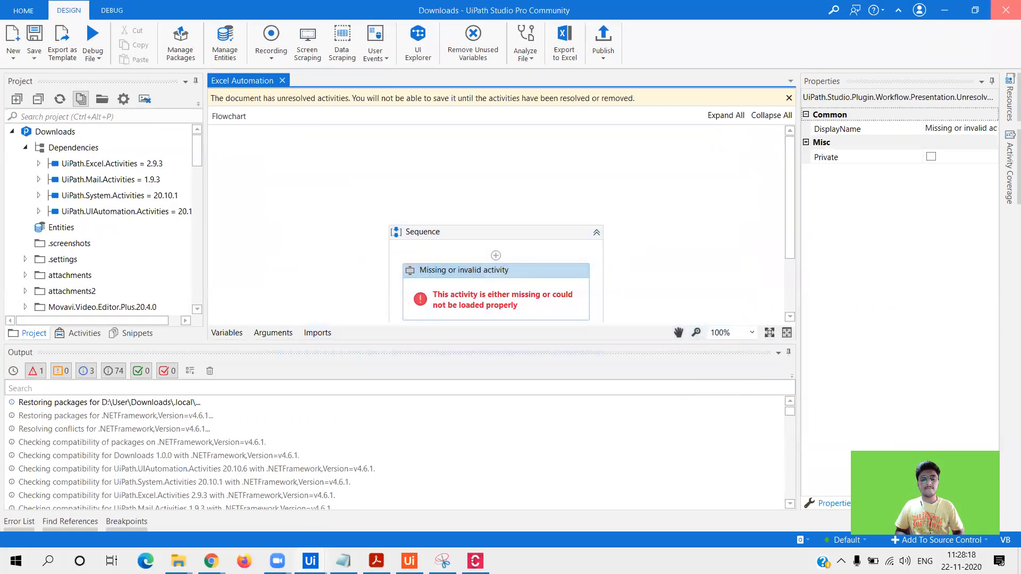
pyautogui.moveTo(311, 561)
pyautogui.click(449, 475)
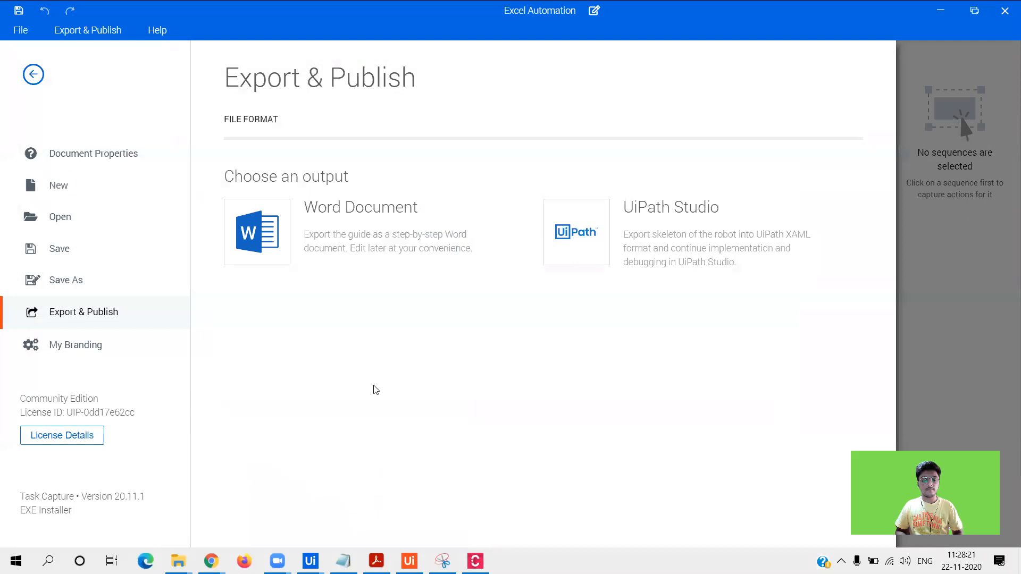
# - Re-export Excel Automation as XAML for UiPath Studio into PDD Export, then bring Studio's start page forward
pyautogui.click(372, 449)
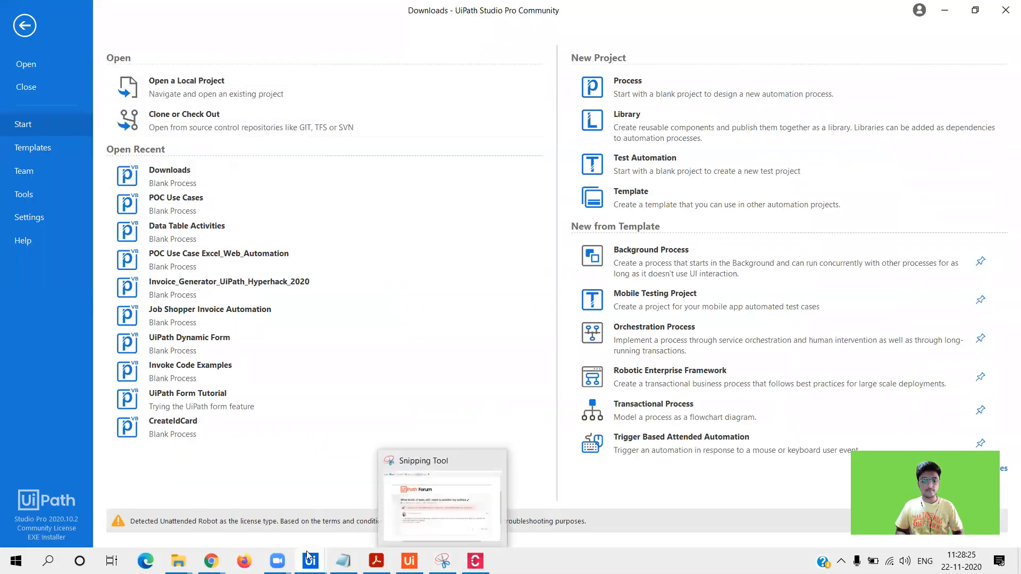
pyautogui.click(475, 561)
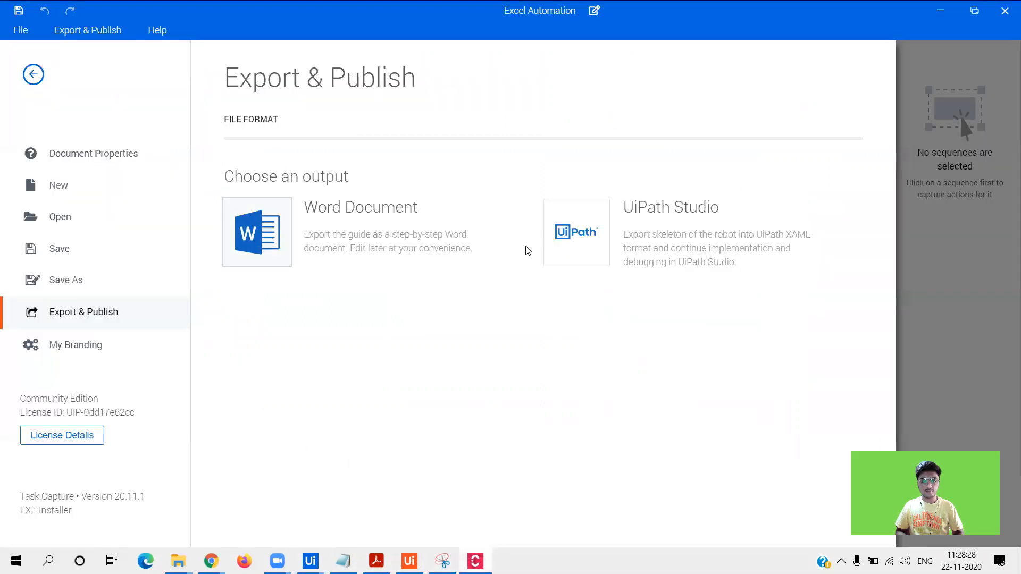
pyautogui.click(569, 222)
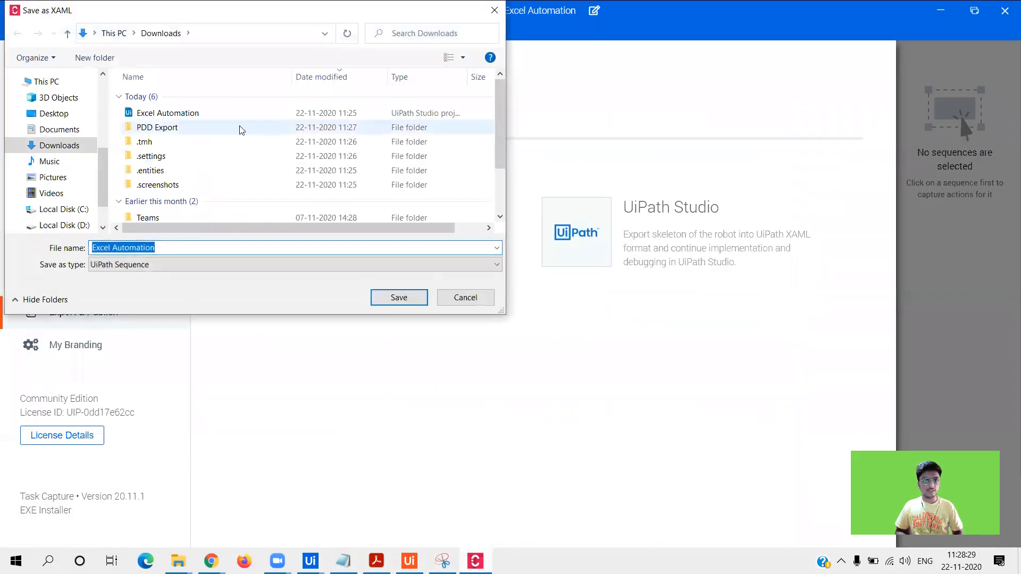
pyautogui.doubleClick(215, 130)
pyautogui.click(397, 298)
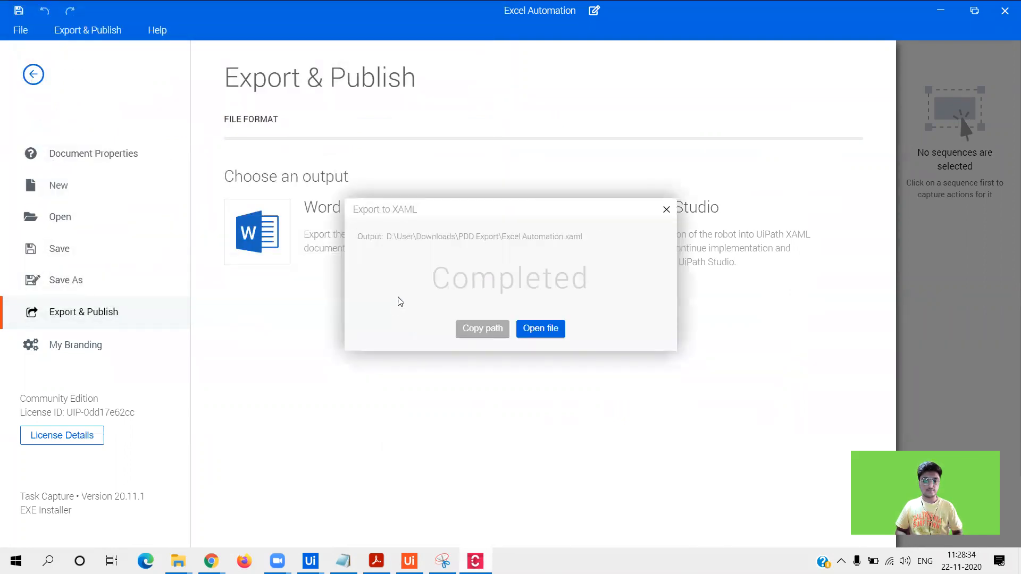
pyautogui.click(666, 210)
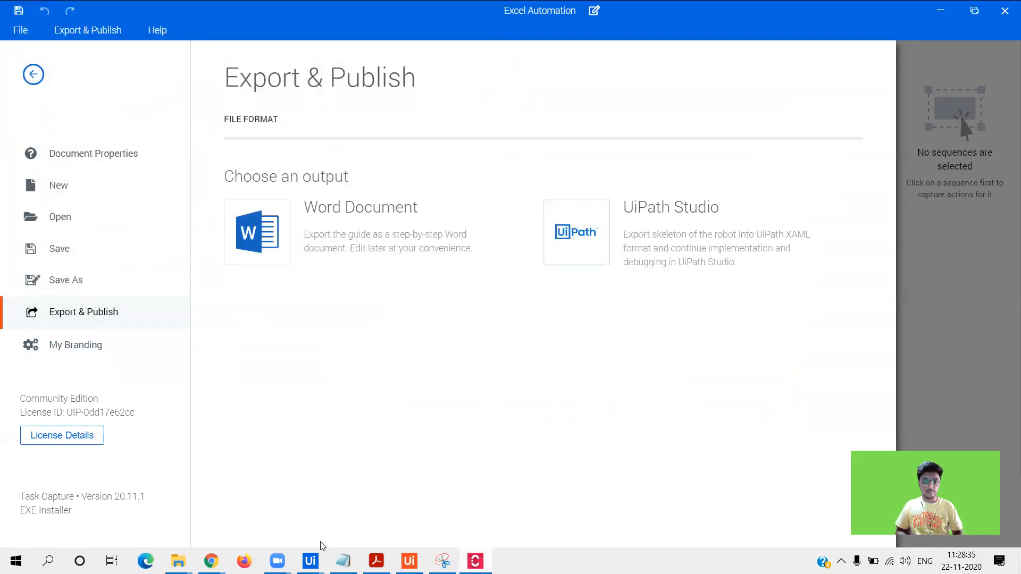
pyautogui.moveTo(310, 561)
pyautogui.click(379, 436)
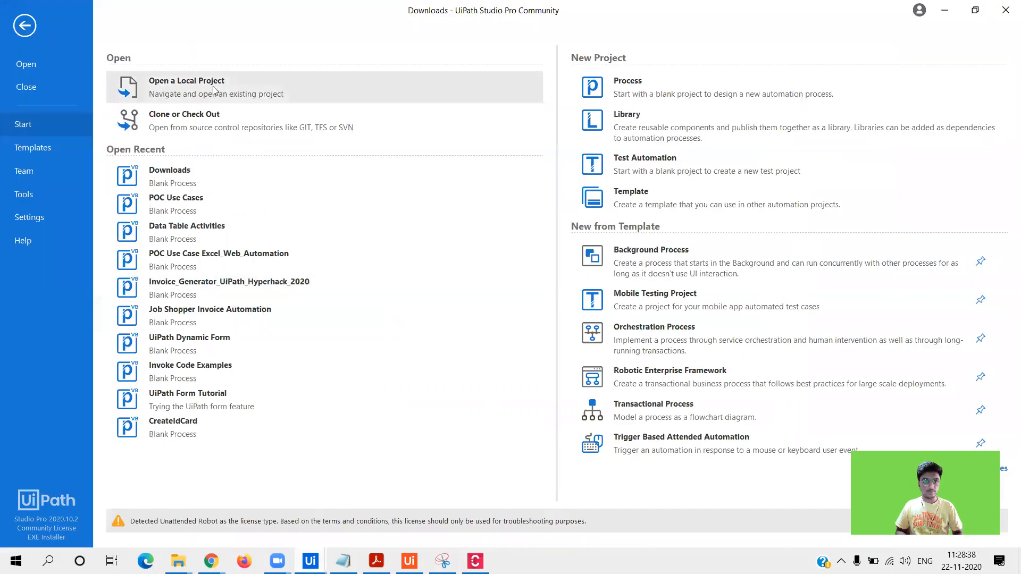
# - Open Excel Automation from Downloads > PDD Export as a workflow file, then go back to Studio's start page
pyautogui.click(213, 86)
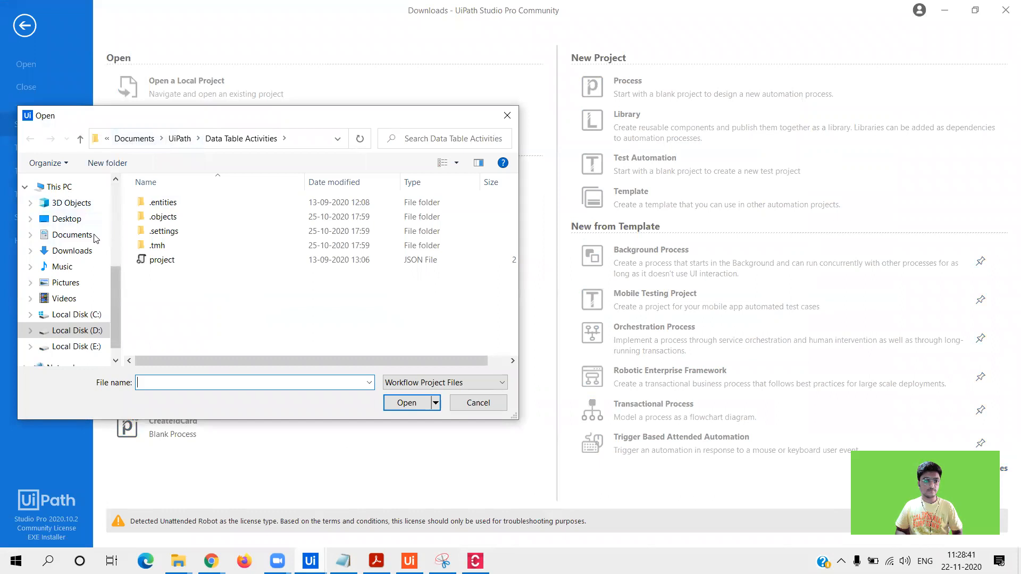
pyautogui.click(68, 257)
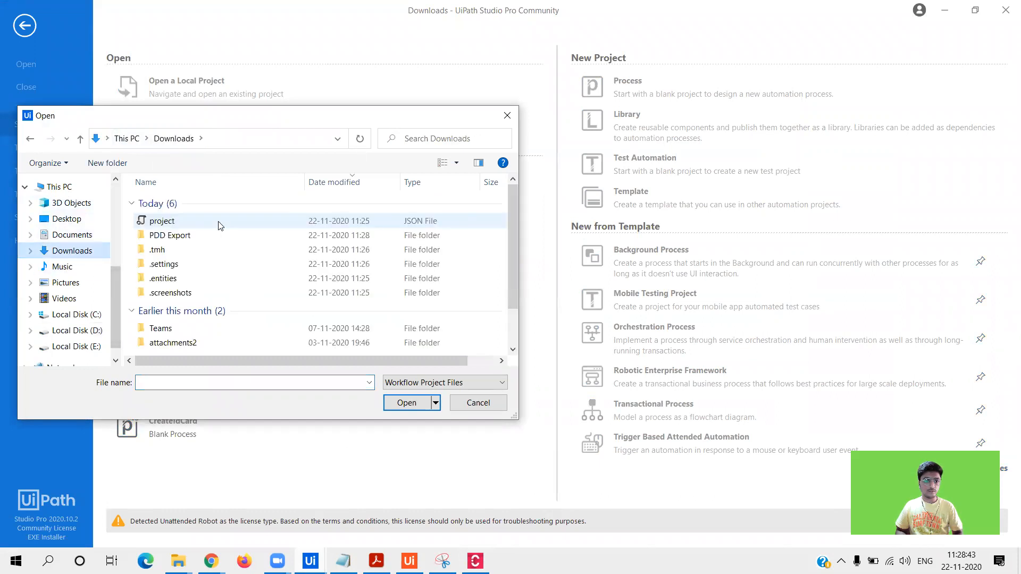
pyautogui.doubleClick(213, 235)
pyautogui.click(444, 382)
pyautogui.click(415, 406)
pyautogui.click(269, 216)
pyautogui.click(406, 403)
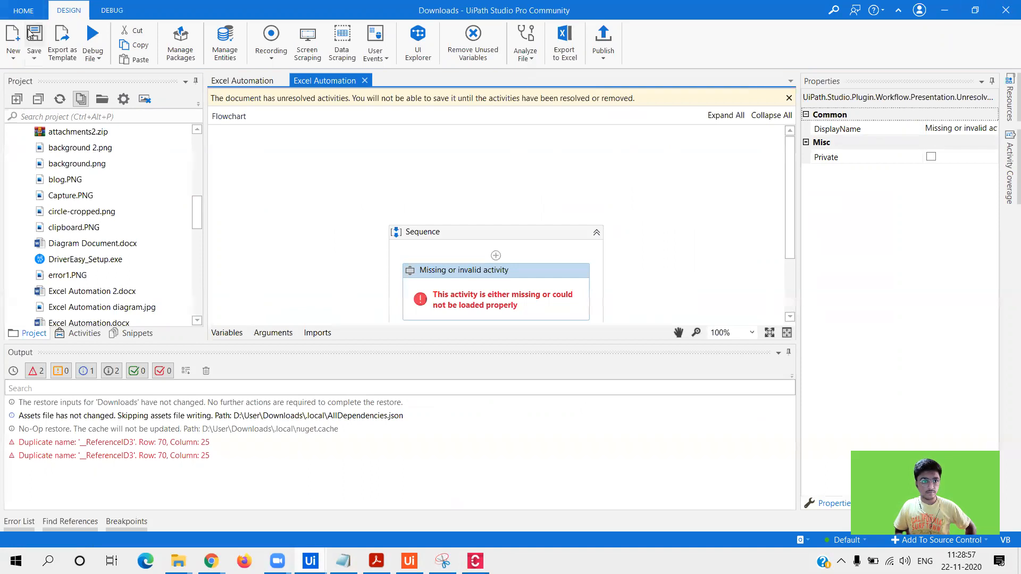
pyautogui.click(24, 11)
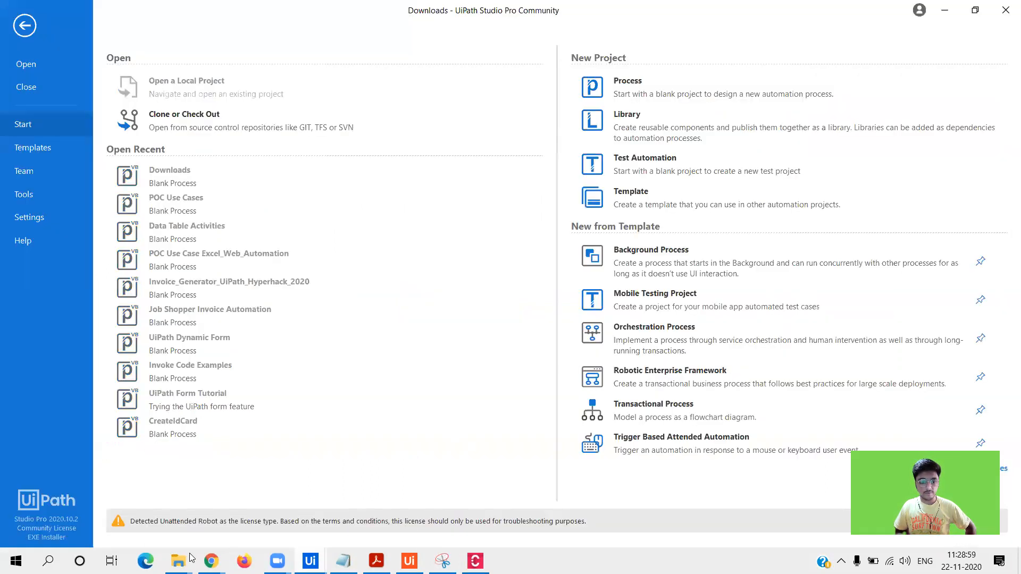
# - Copy the project file and the .tmh, .settings and .entities folders from Downloads into PDD Export
pyautogui.moveTo(191, 557)
pyautogui.click(59, 494)
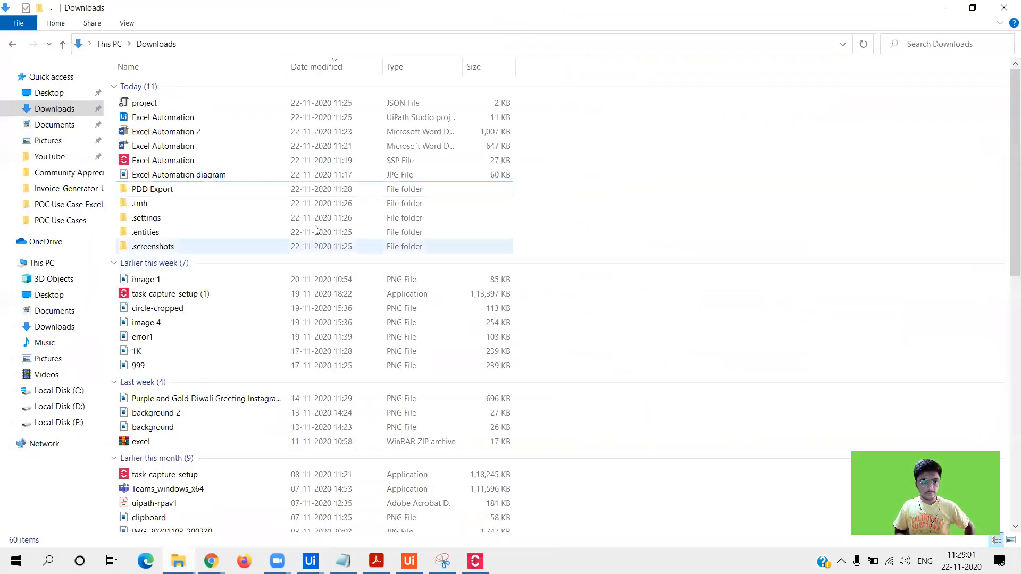
pyautogui.click(287, 203)
pyautogui.hotkey('shift', 'Down')
pyautogui.hotkey('shift', 'Down')
pyautogui.hotkey('shift', 'Down')
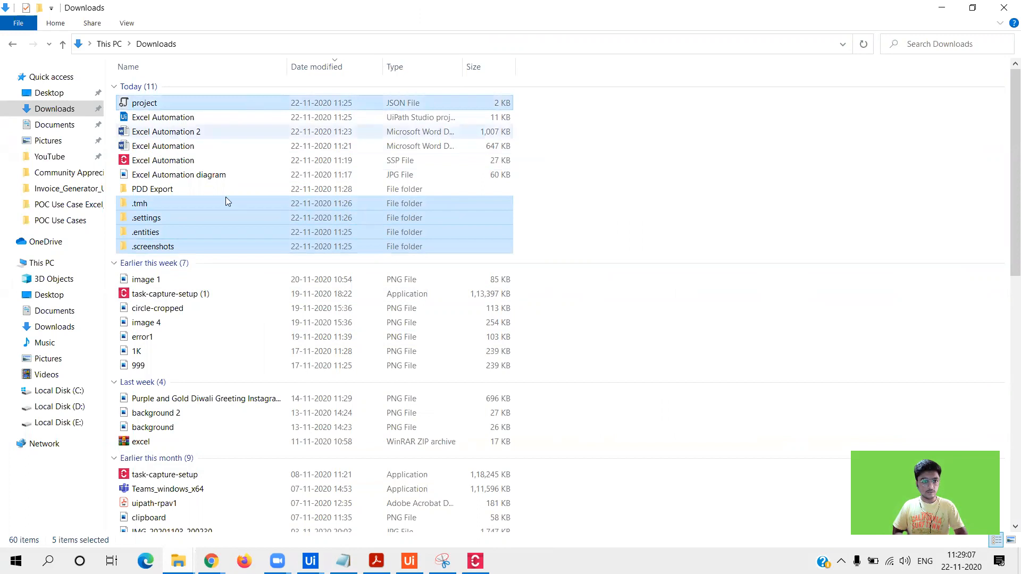
pyautogui.doubleClick(212, 187)
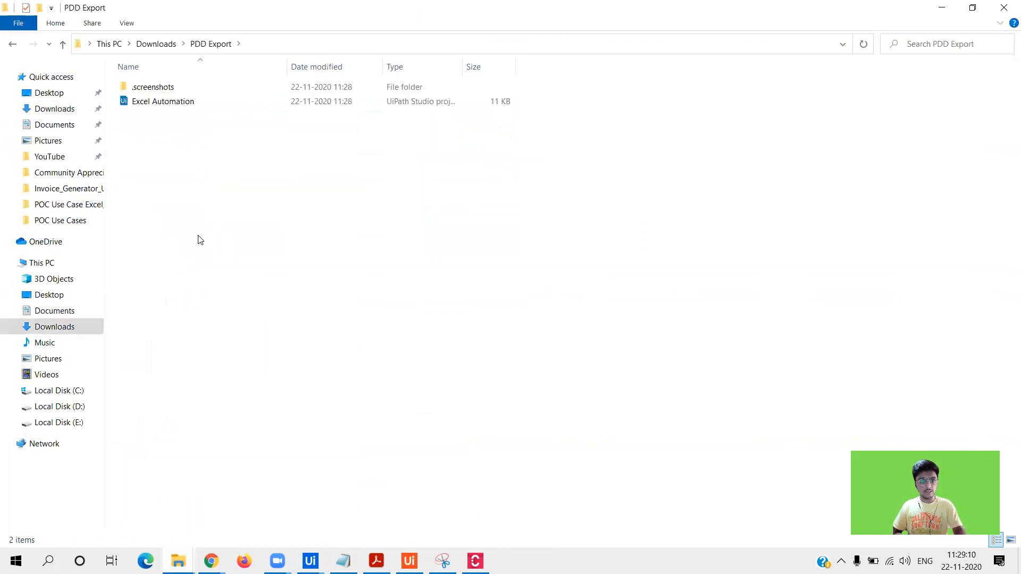
pyautogui.hotkey('ctrl', 'v')
pyautogui.click(269, 248)
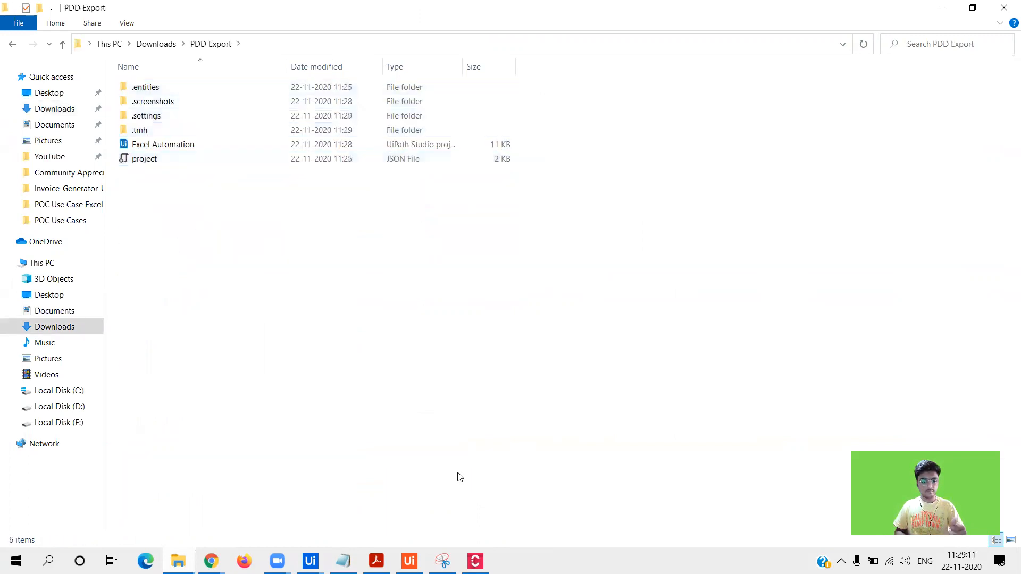
pyautogui.moveTo(310, 561)
pyautogui.click(350, 473)
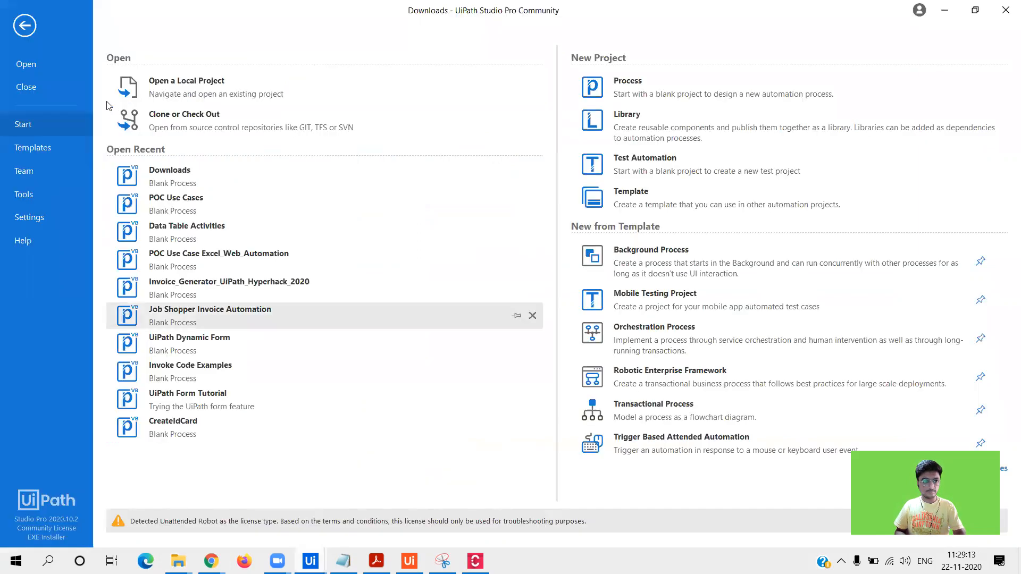
# - Reopen the Excel Automation workflow file from PDD Export via Open a Local Project
pyautogui.click(27, 30)
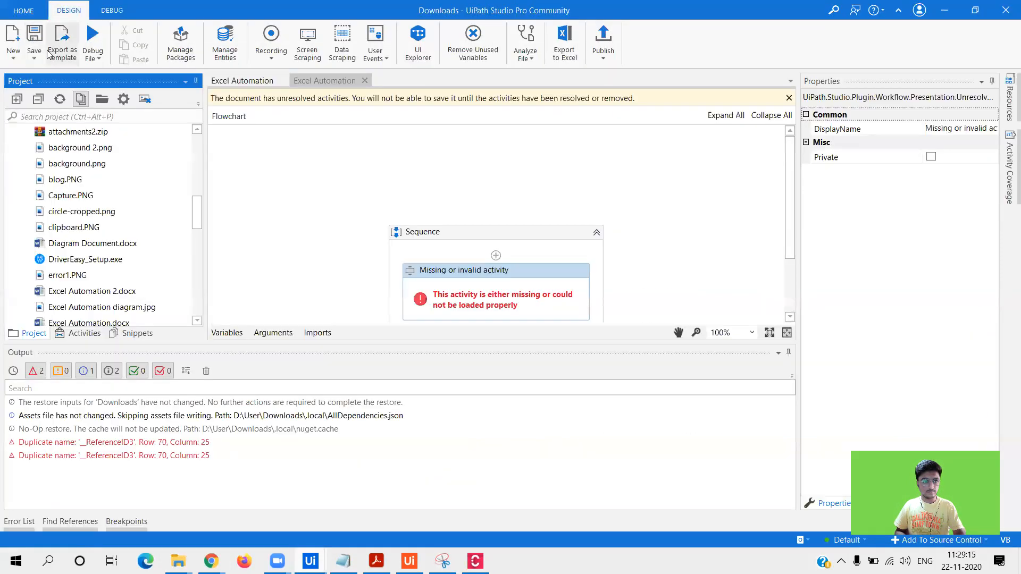
pyautogui.click(59, 101)
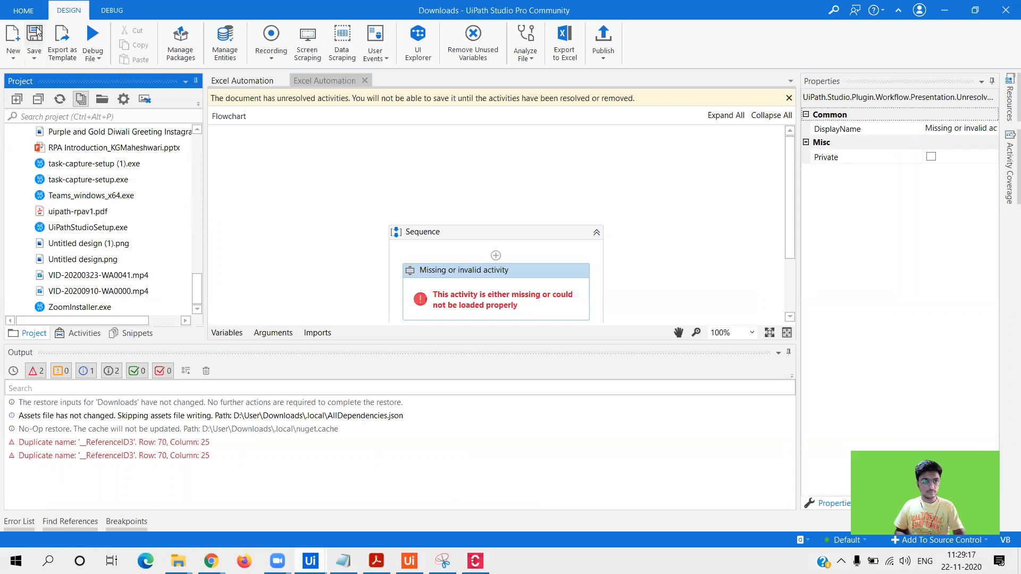
pyautogui.click(23, 10)
pyautogui.click(172, 95)
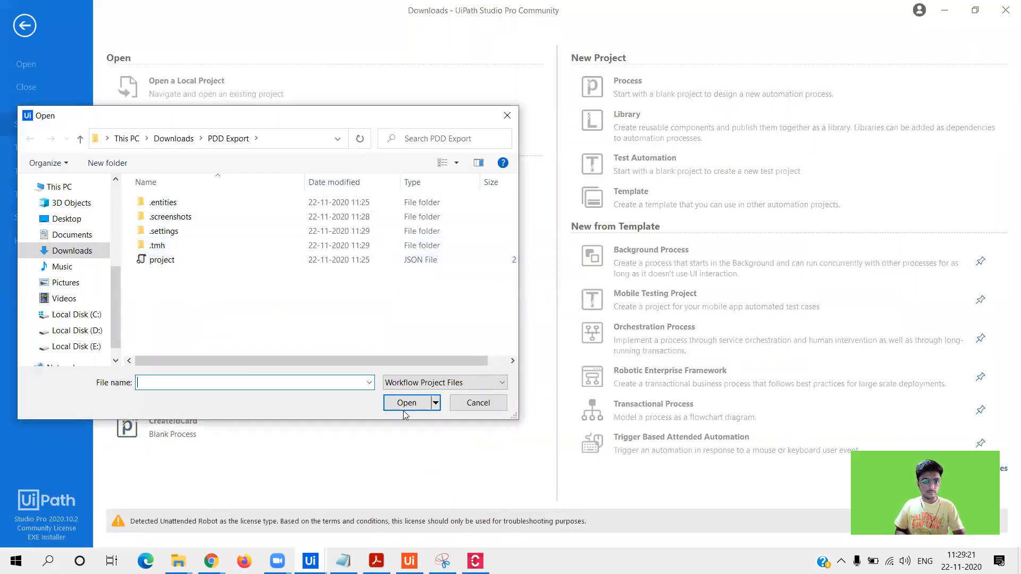
pyautogui.click(444, 382)
pyautogui.click(425, 408)
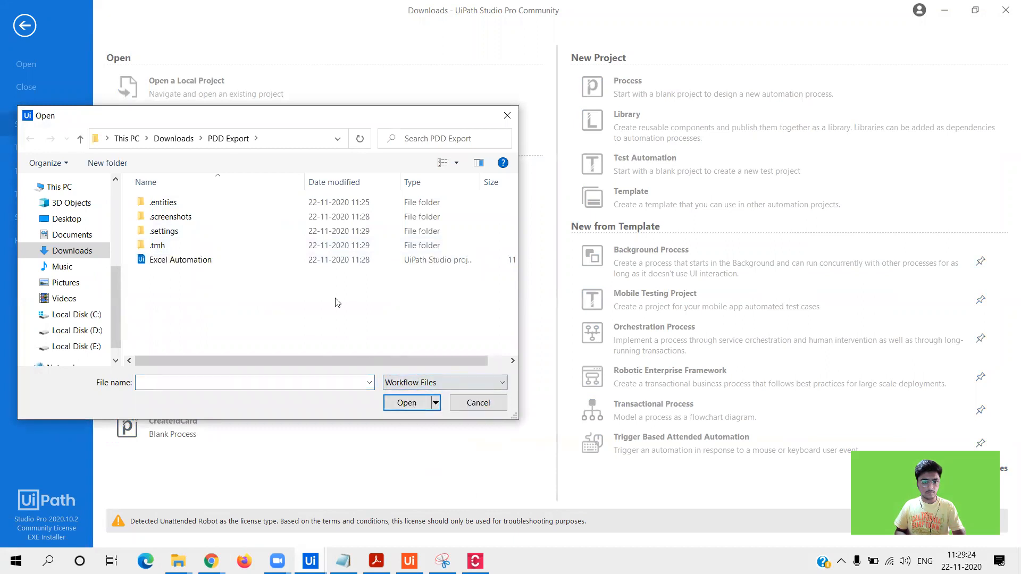
pyautogui.click(319, 260)
pyautogui.click(407, 402)
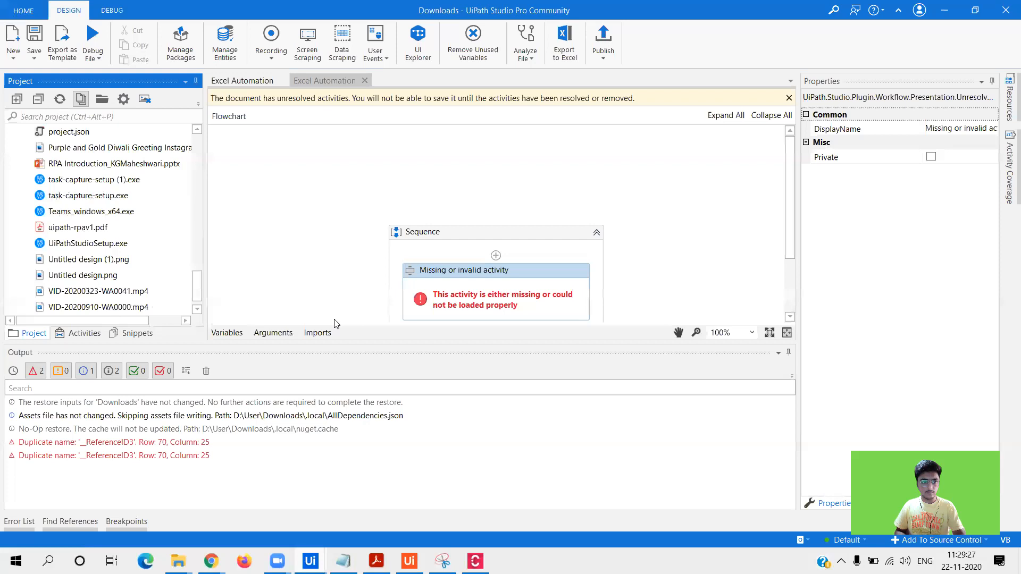
# - Auto-hide the Output panel, then close UiPath Studio
pyautogui.click(776, 353)
pyautogui.click(814, 410)
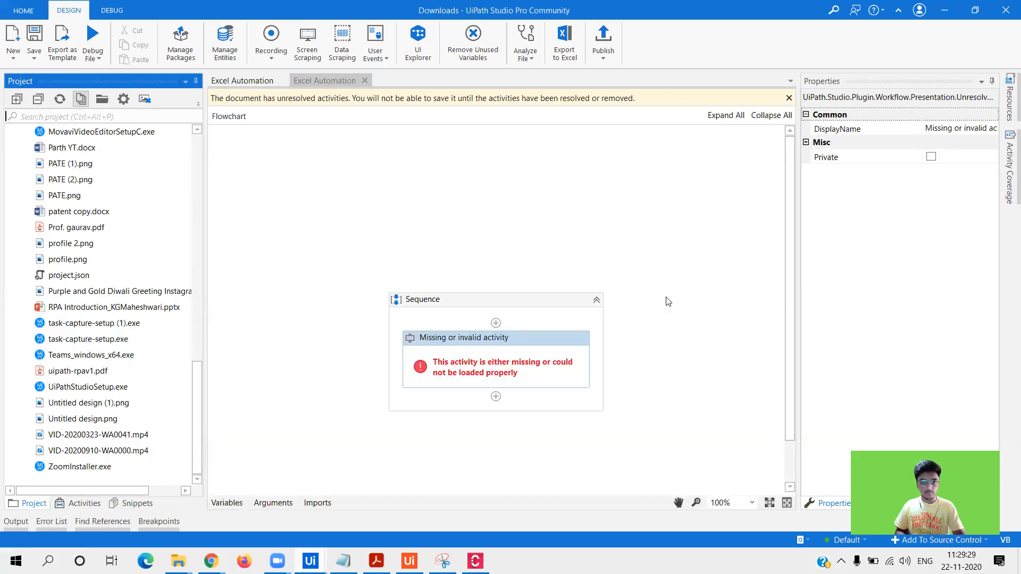
pyautogui.click(1005, 8)
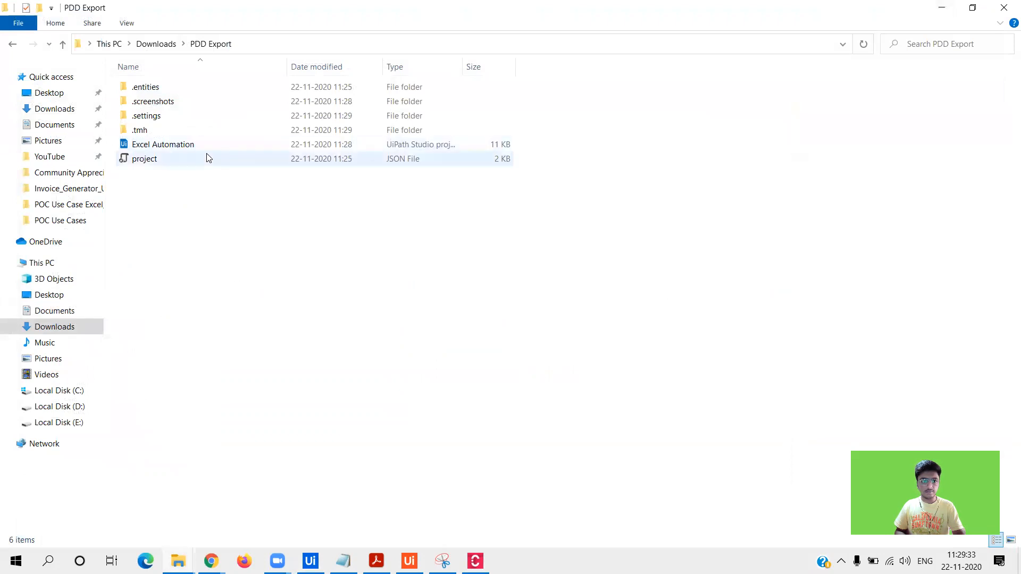
# - Open the Excel Automation workflow file directly from the PDD Export folder
pyautogui.doubleClick(207, 151)
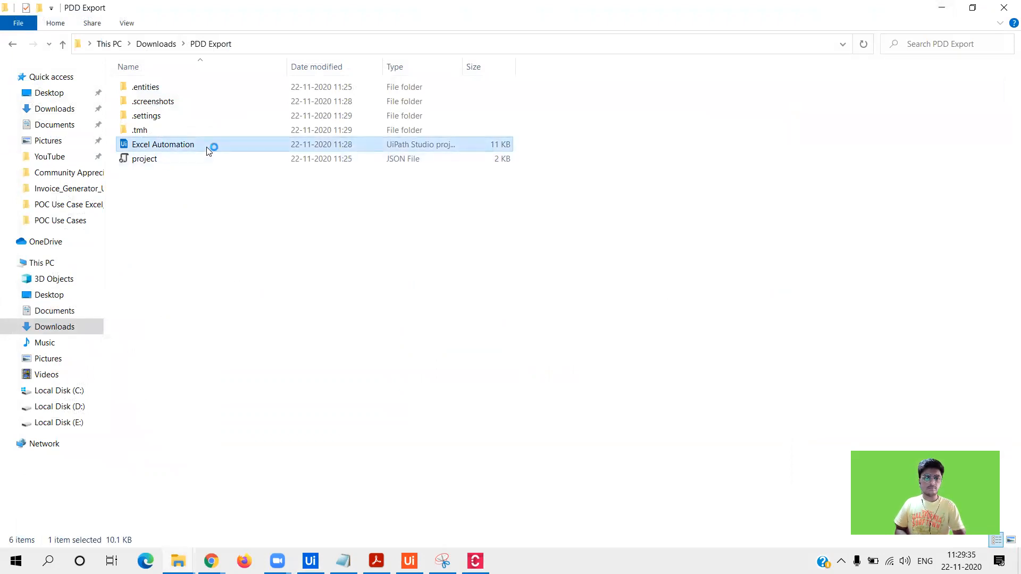
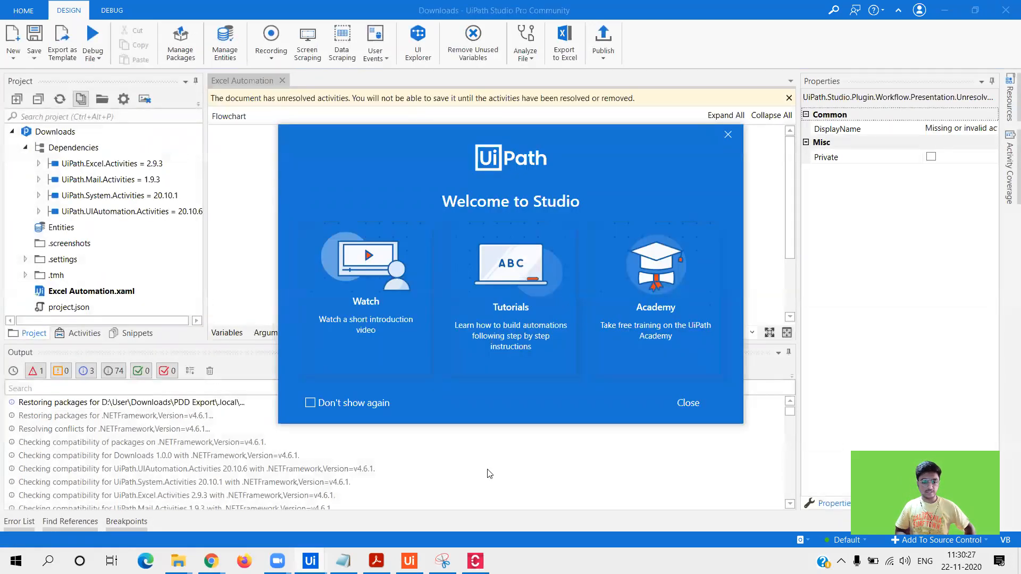
# - Close the Studio welcome screen, read the duplicate name error, and auto-hide the Output pane
pyautogui.click(697, 407)
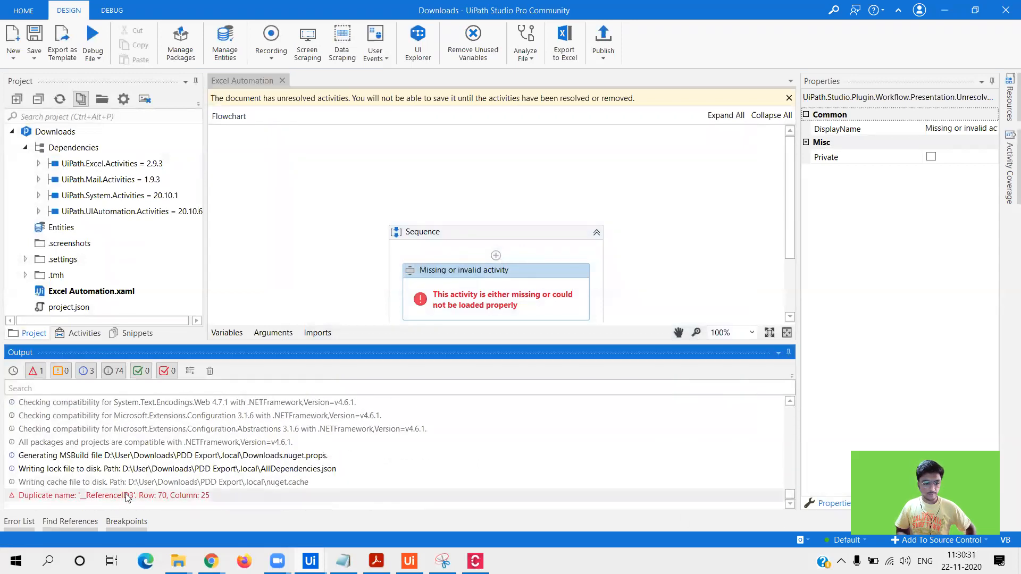
pyautogui.doubleClick(127, 497)
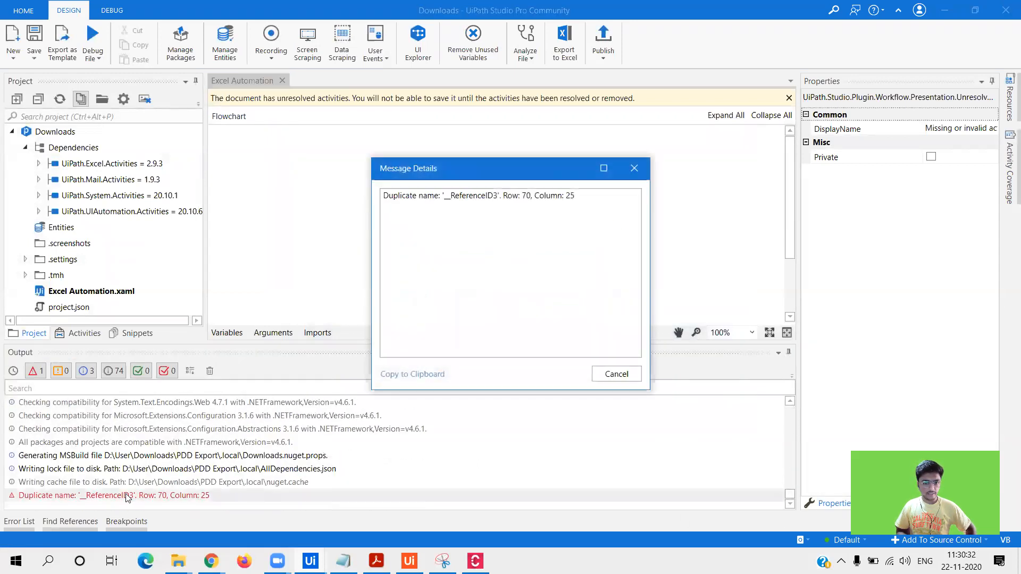
pyautogui.click(615, 374)
pyautogui.click(777, 353)
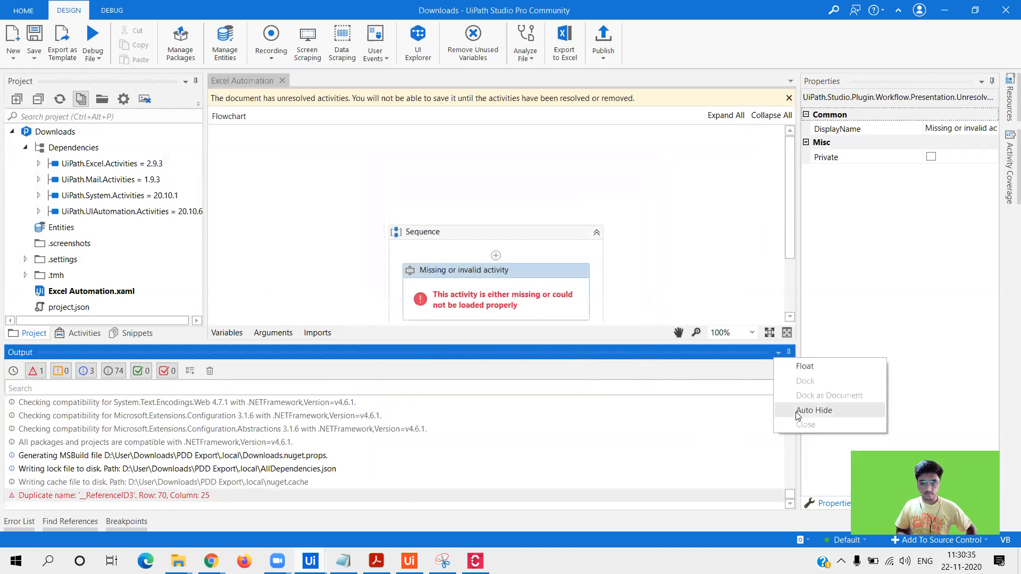
pyautogui.click(809, 410)
# - Return Task Capture from the export options to the diagram, then minimize it
pyautogui.moveTo(343, 559)
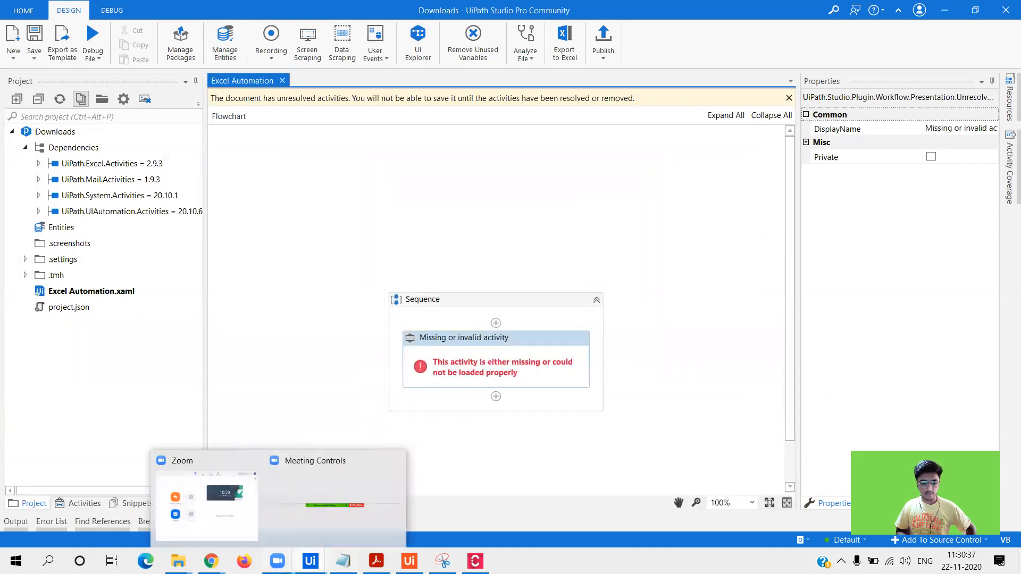
pyautogui.click(475, 561)
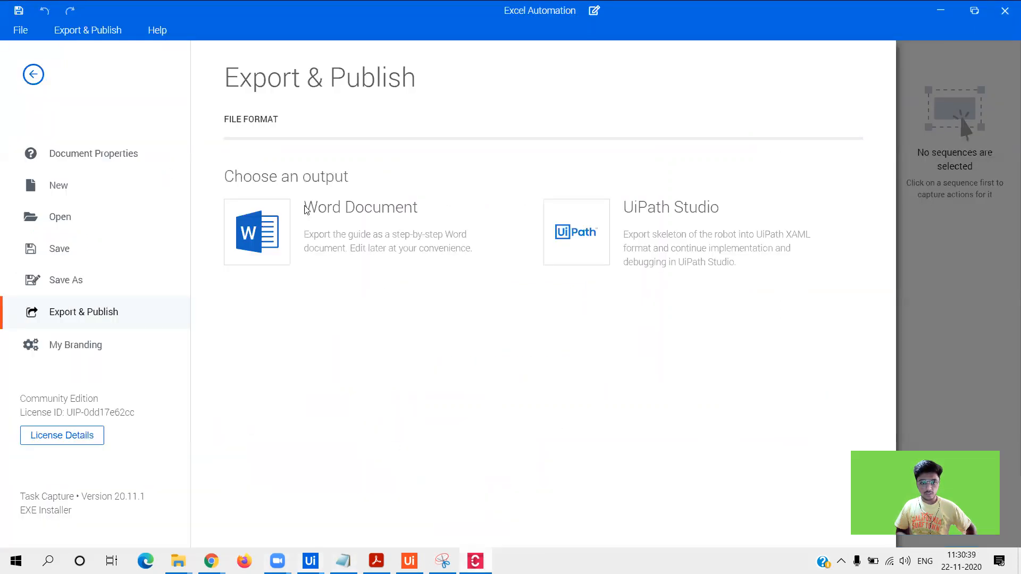
pyautogui.click(34, 76)
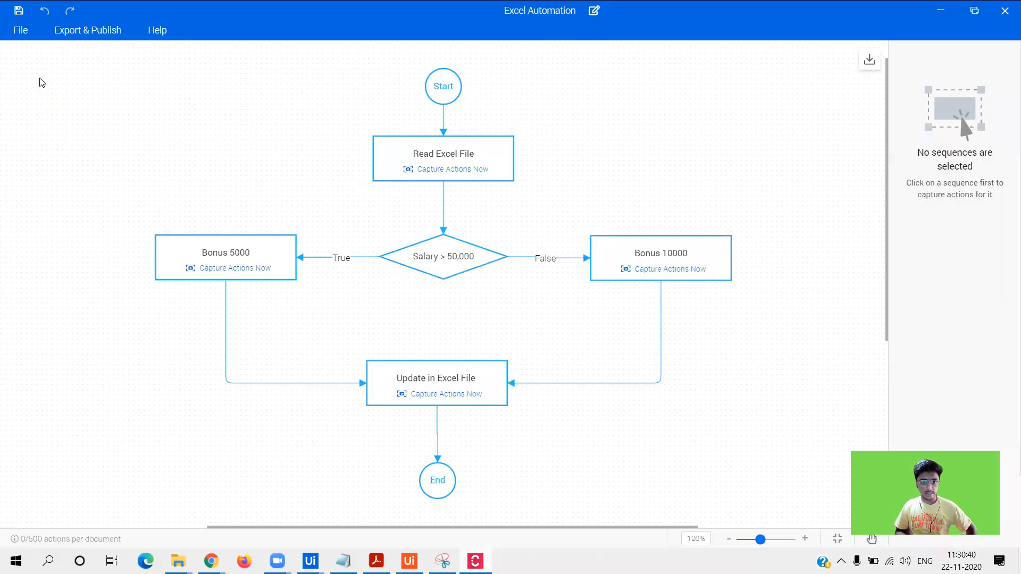
pyautogui.click(940, 11)
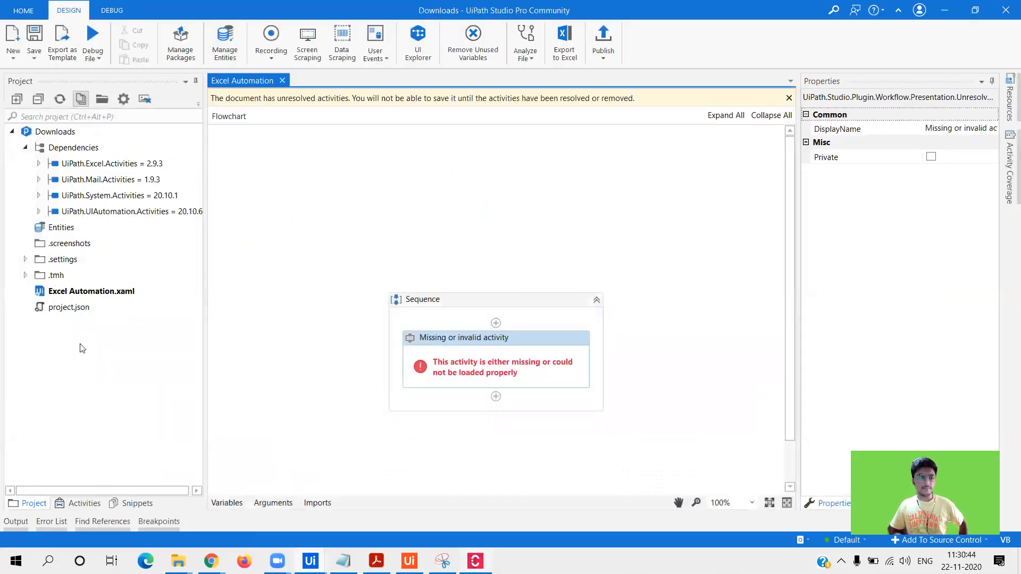
# - Inspect the missing activity in the flowchart, then minimize Studio from its start page
pyautogui.doubleClick(495, 367)
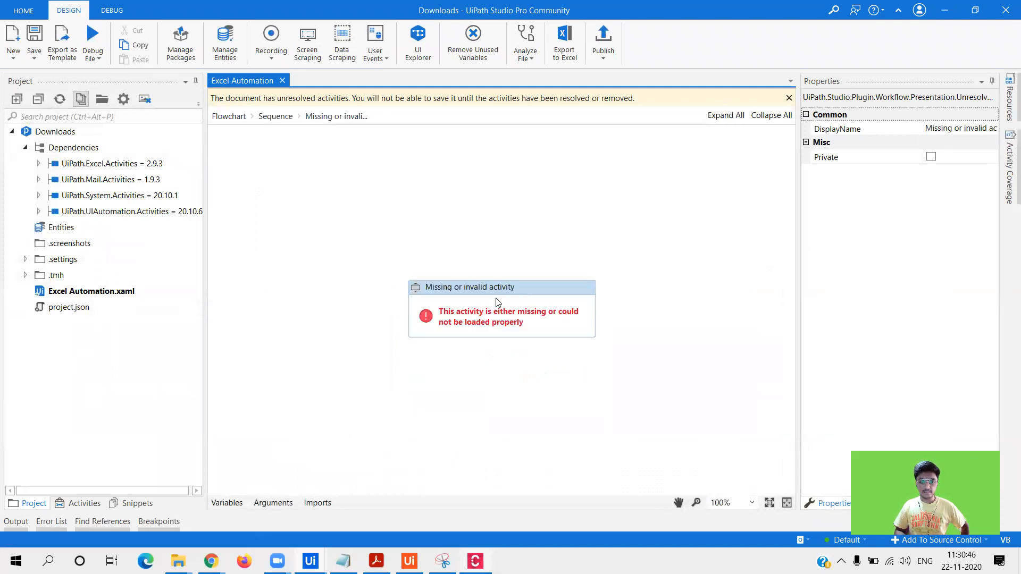
pyautogui.click(234, 116)
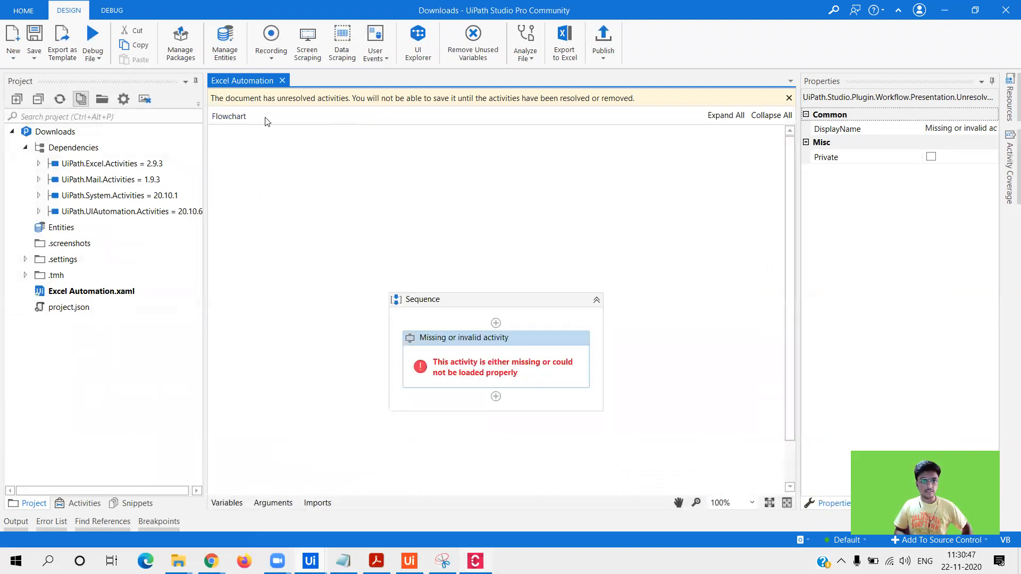
pyautogui.click(353, 215)
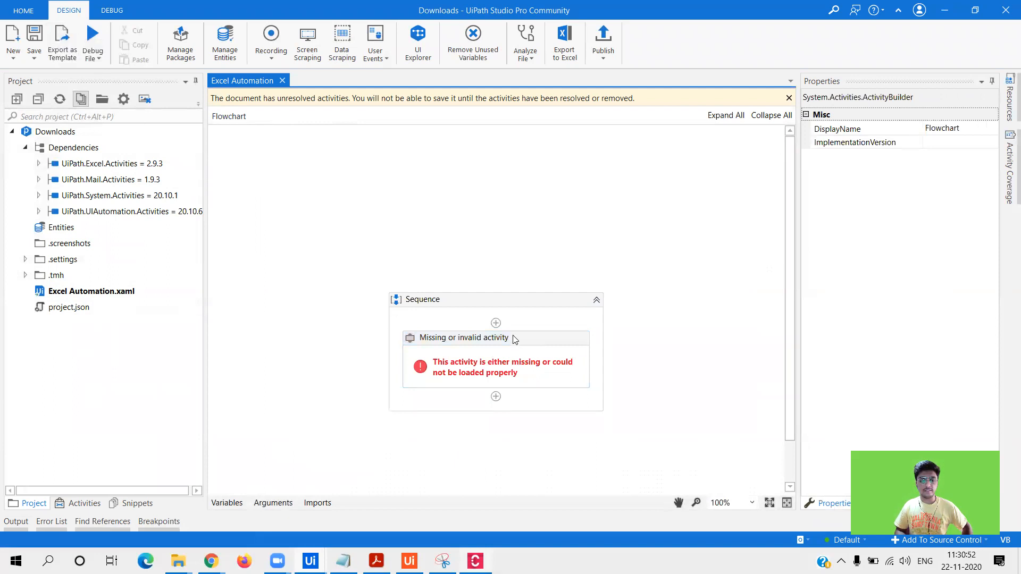
pyautogui.click(34, 14)
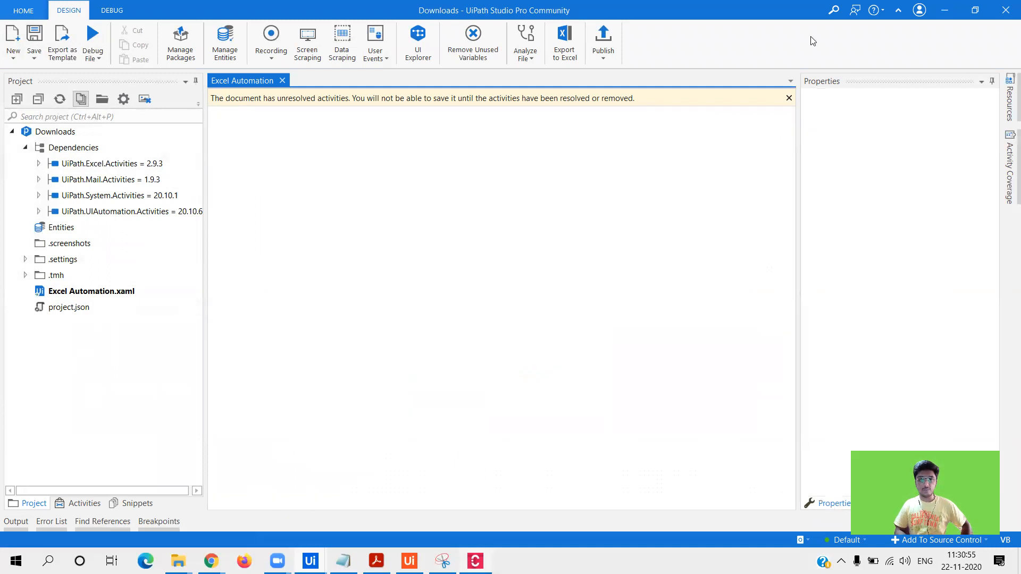
pyautogui.click(945, 10)
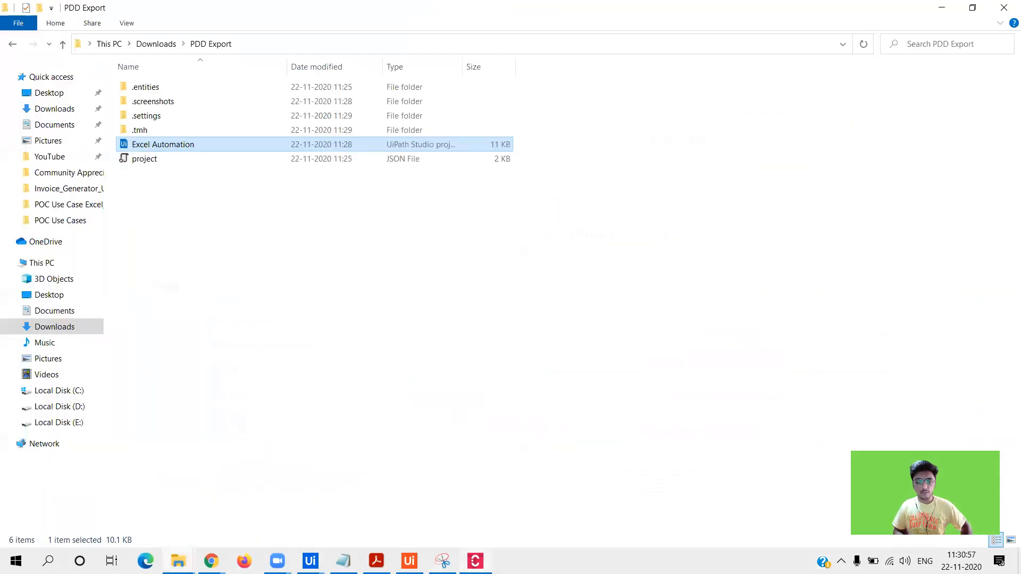
# - Start capturing a new process from a new Task Capture document
pyautogui.click(475, 561)
pyautogui.click(20, 15)
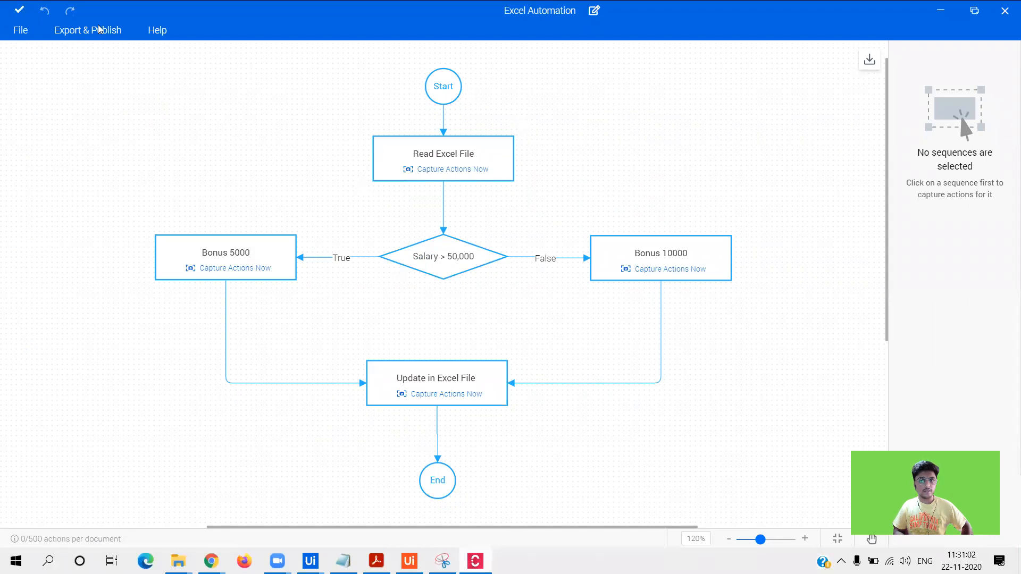
pyautogui.click(19, 35)
pyautogui.click(54, 186)
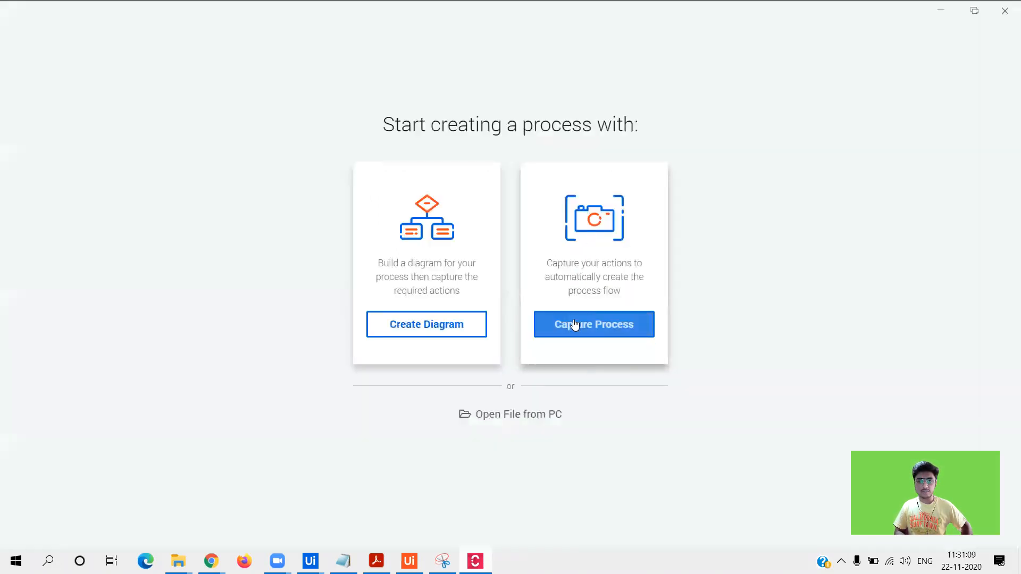
pyautogui.click(576, 326)
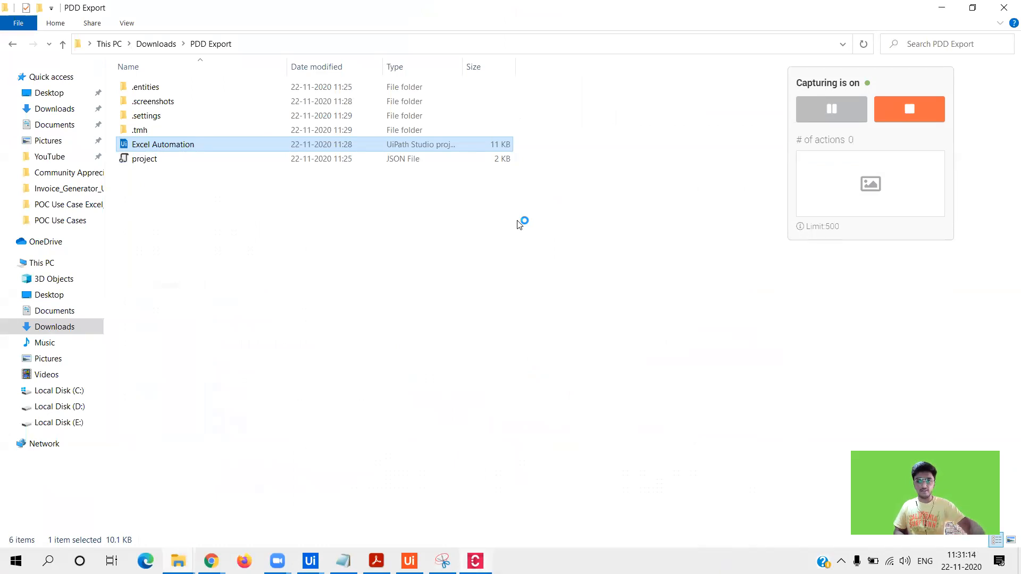
# - Switch to the ACME login page in Chrome and stop capturing
pyautogui.moveTo(801, 228)
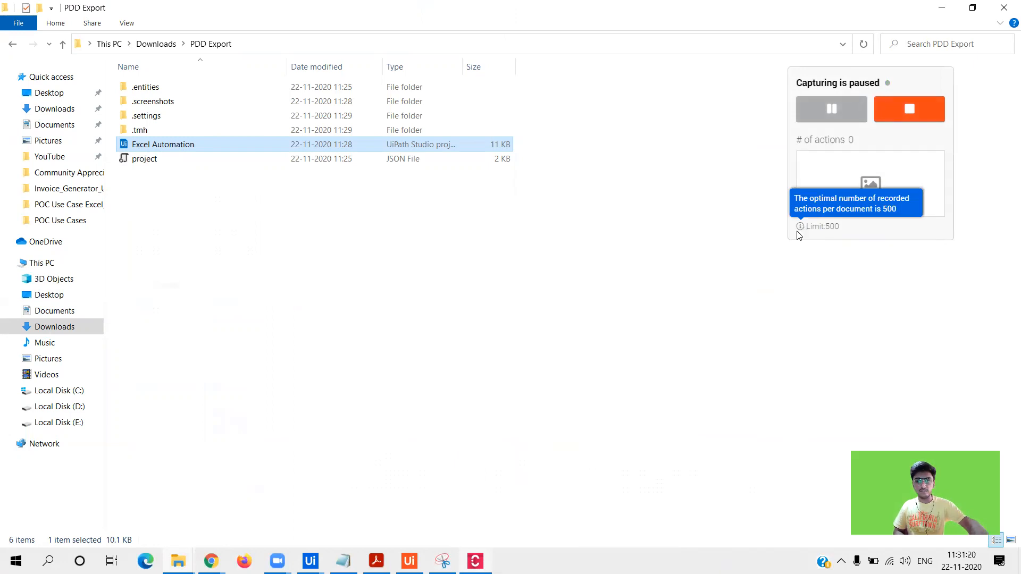
pyautogui.moveTo(211, 561)
pyautogui.click(289, 505)
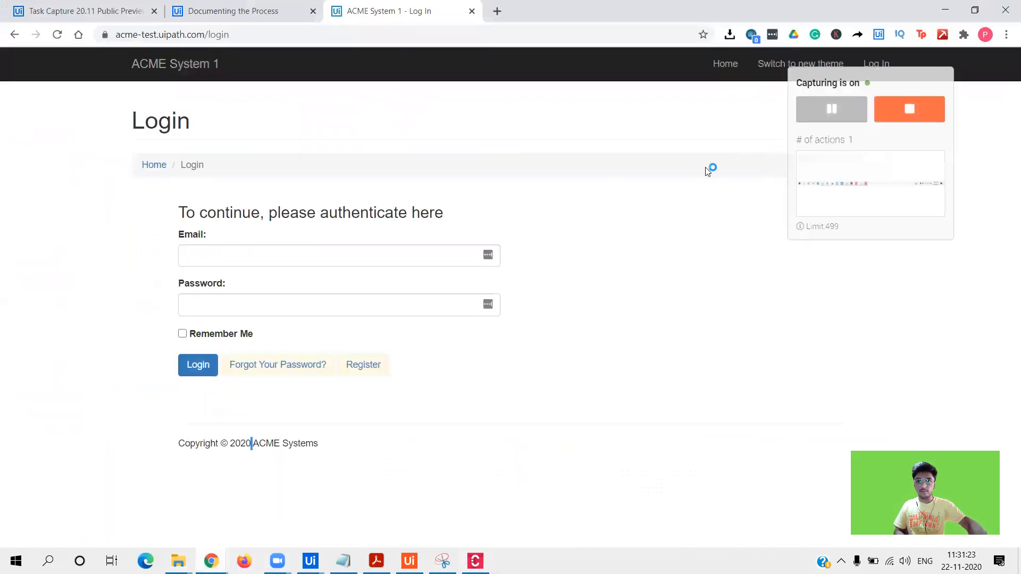
pyautogui.click(908, 109)
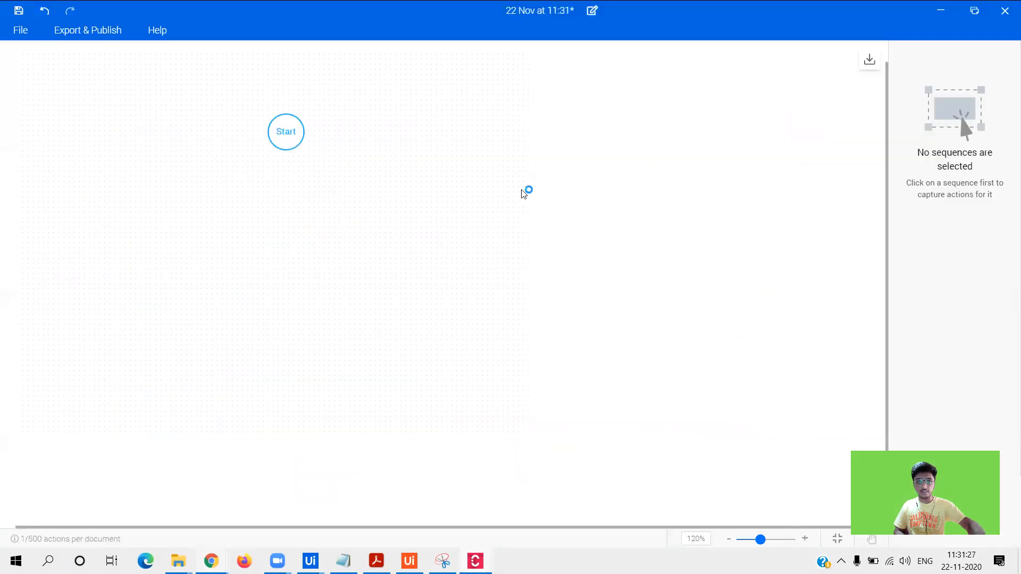
# - Delete the recorded Taskbar step from the diagram
pyautogui.click(491, 305)
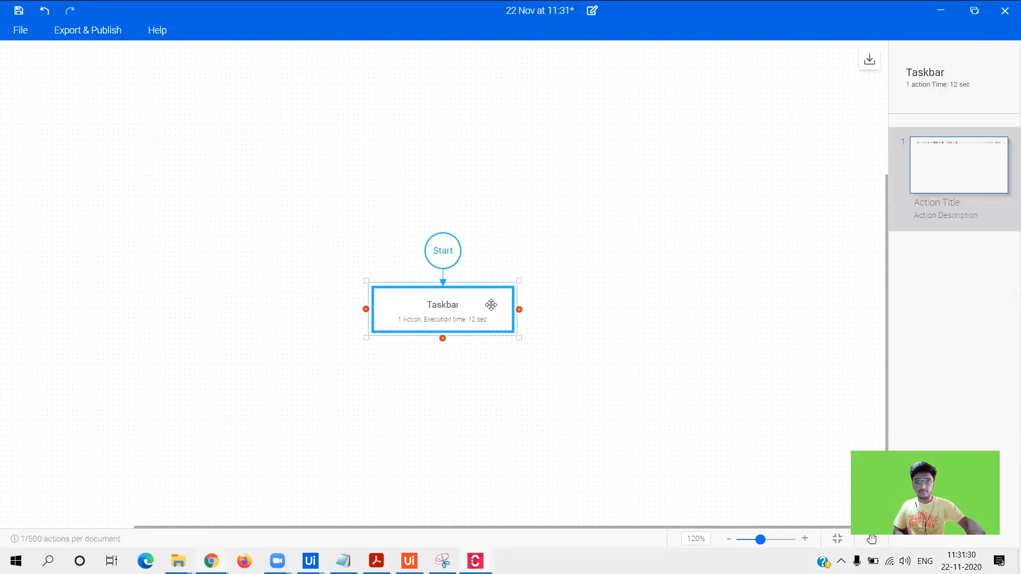
pyautogui.press('Delete')
pyautogui.moveTo(445, 249)
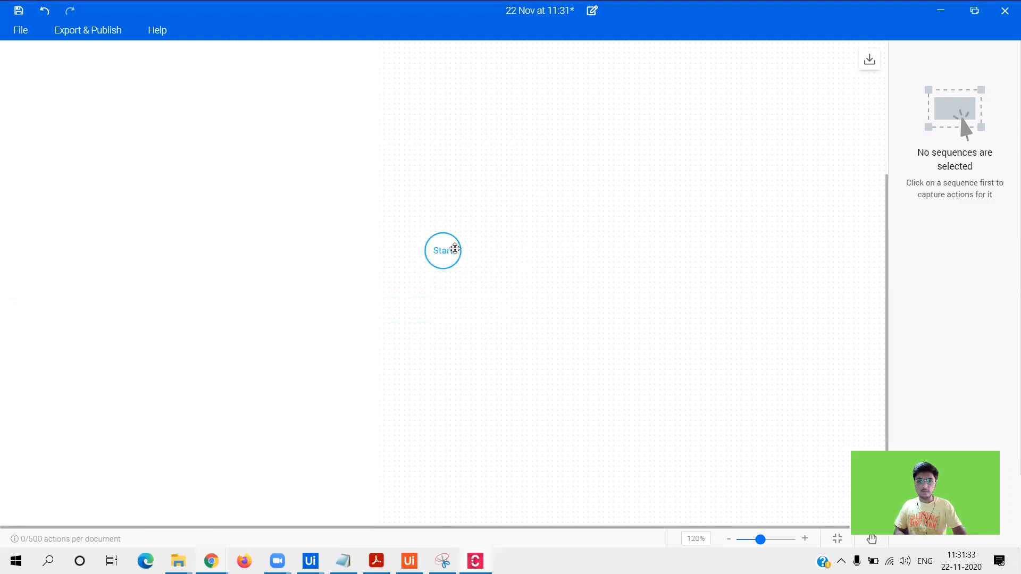
pyautogui.click(452, 246)
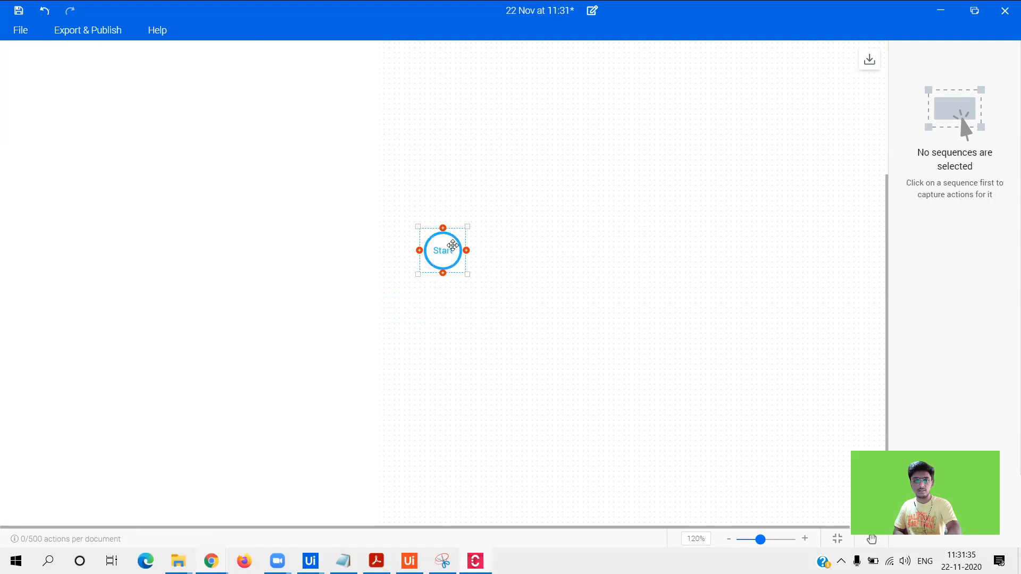
pyautogui.click(667, 187)
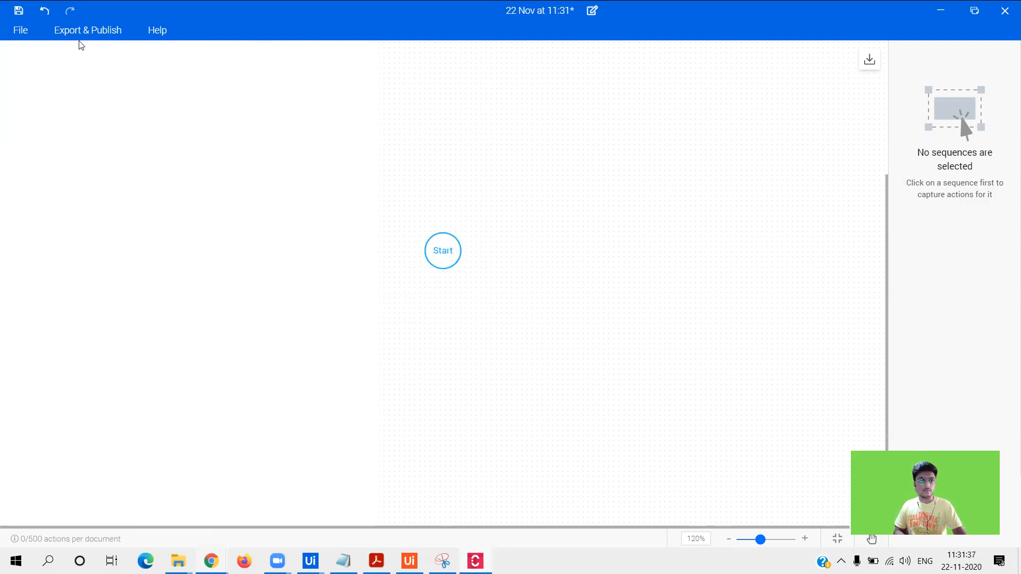
# - Begin capturing a new process, discarding the unsaved diagram changes
pyautogui.click(19, 31)
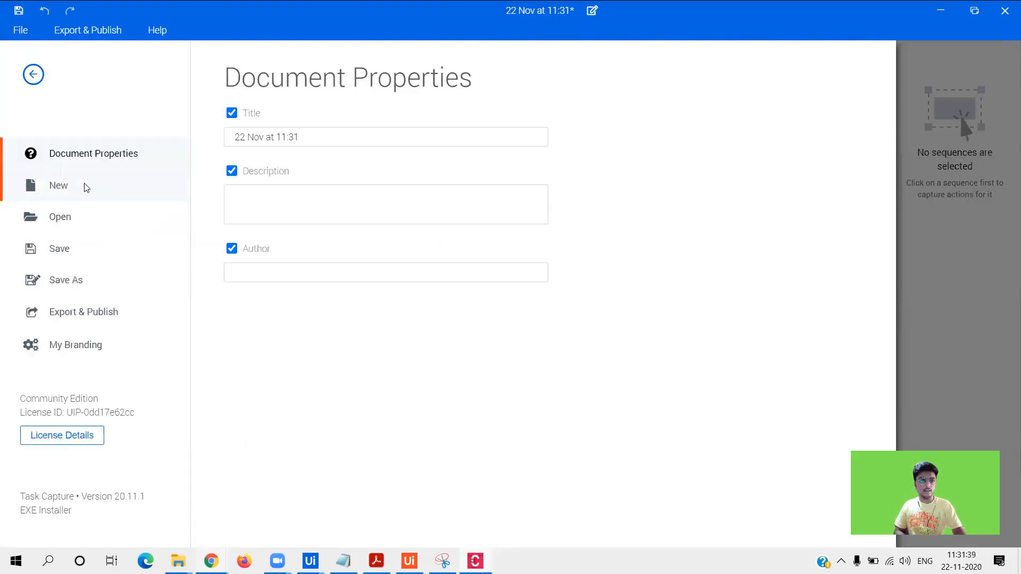
pyautogui.click(85, 186)
pyautogui.click(604, 367)
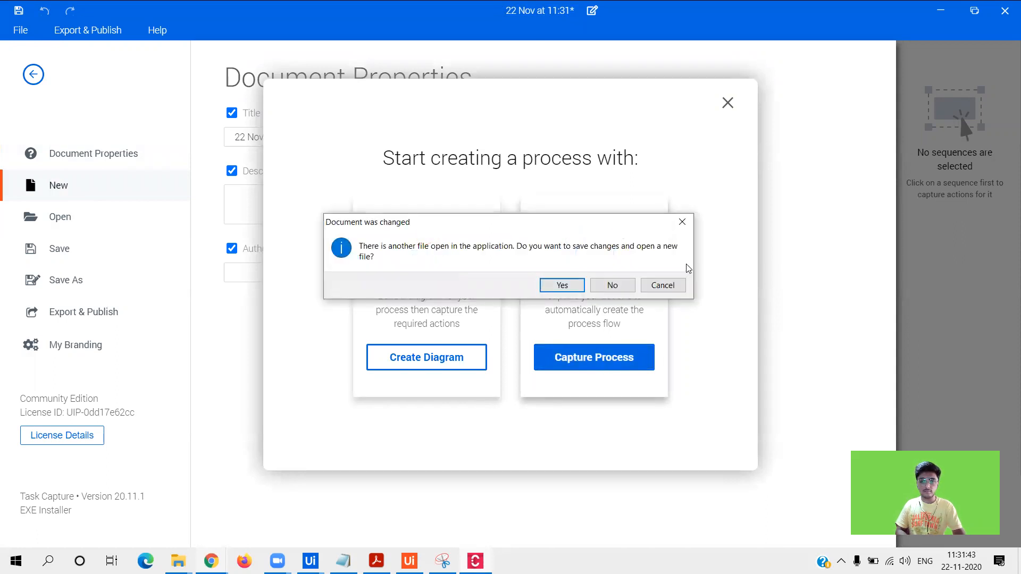
pyautogui.click(598, 287)
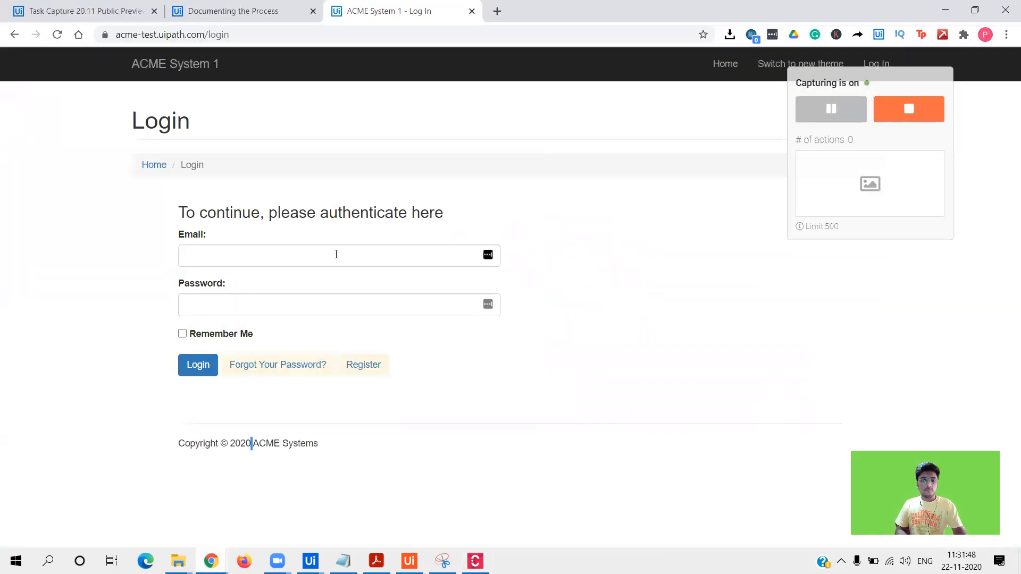
# - Enter the account email and password on the ACME login page and log in
pyautogui.click(336, 255)
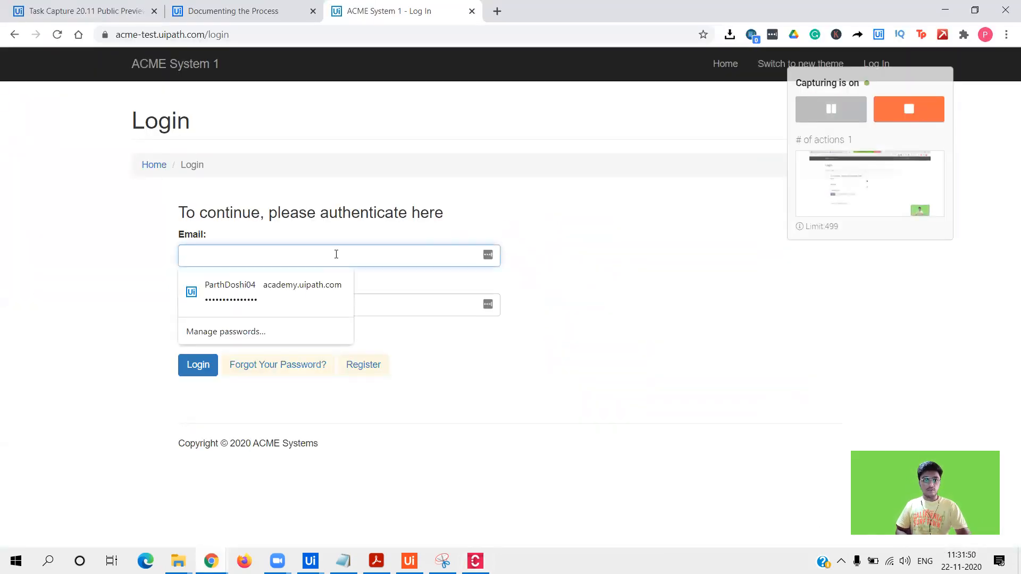
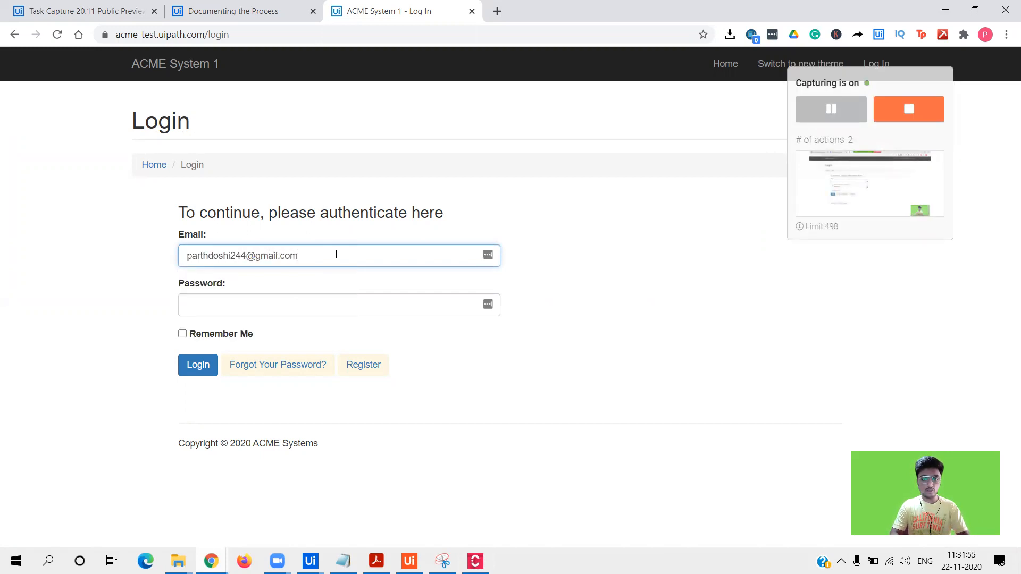
pyautogui.click(310, 306)
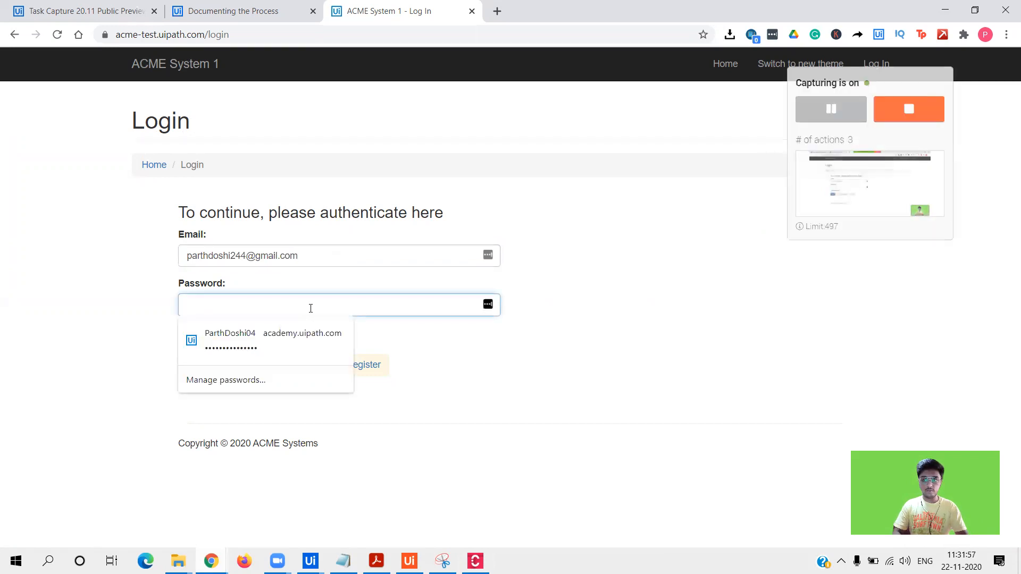
pyautogui.write('*')
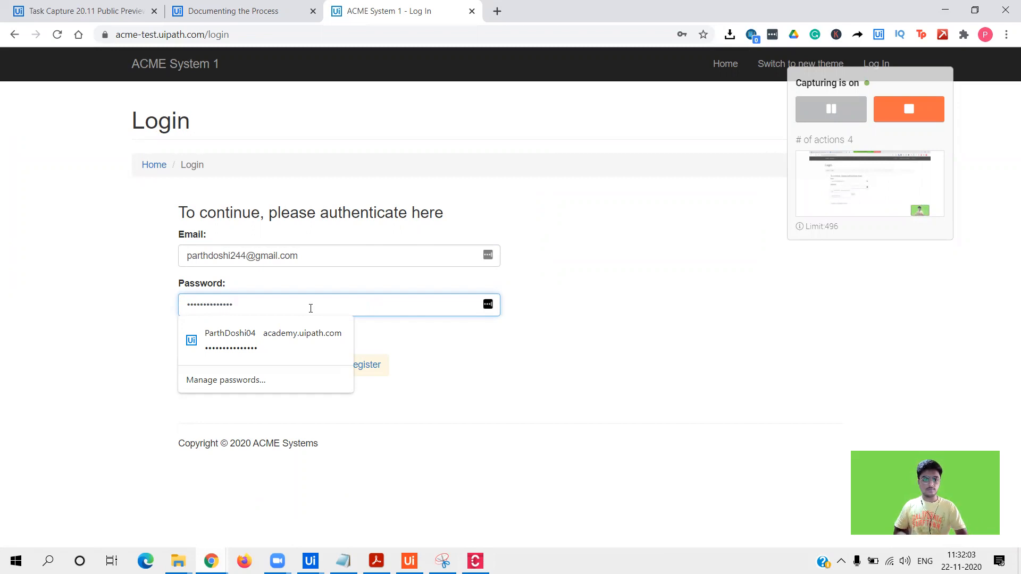
pyautogui.click(153, 401)
pyautogui.click(201, 371)
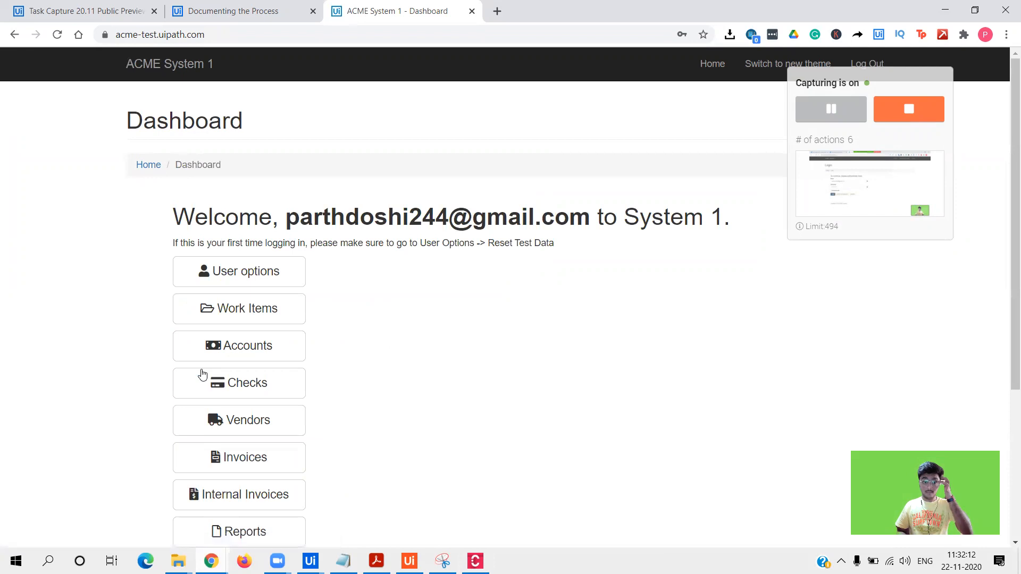
# - Save ACME-System3-v0.1.zip from Download Client and Support, log out, and stop capturing
pyautogui.click(248, 282)
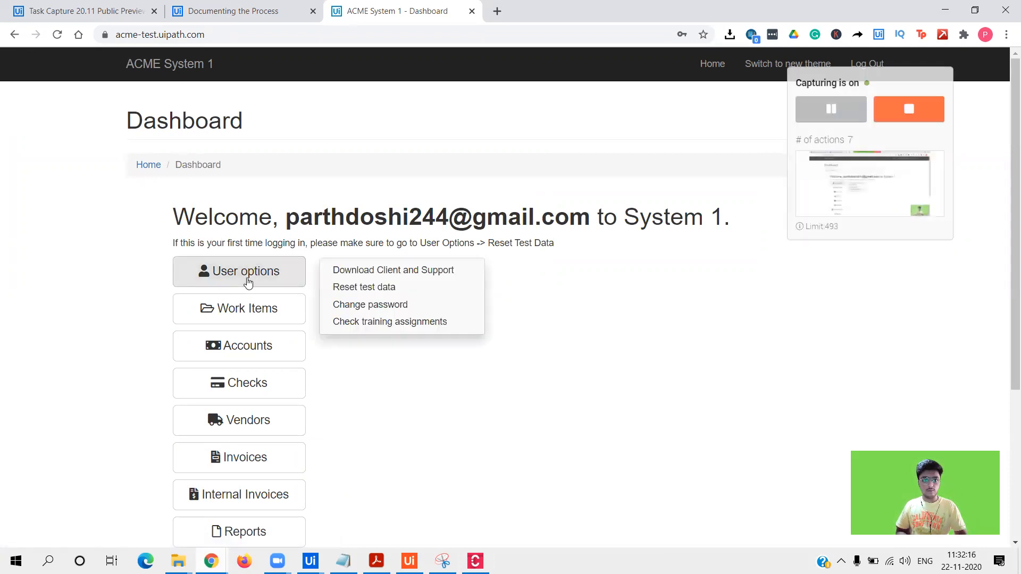
pyautogui.click(357, 272)
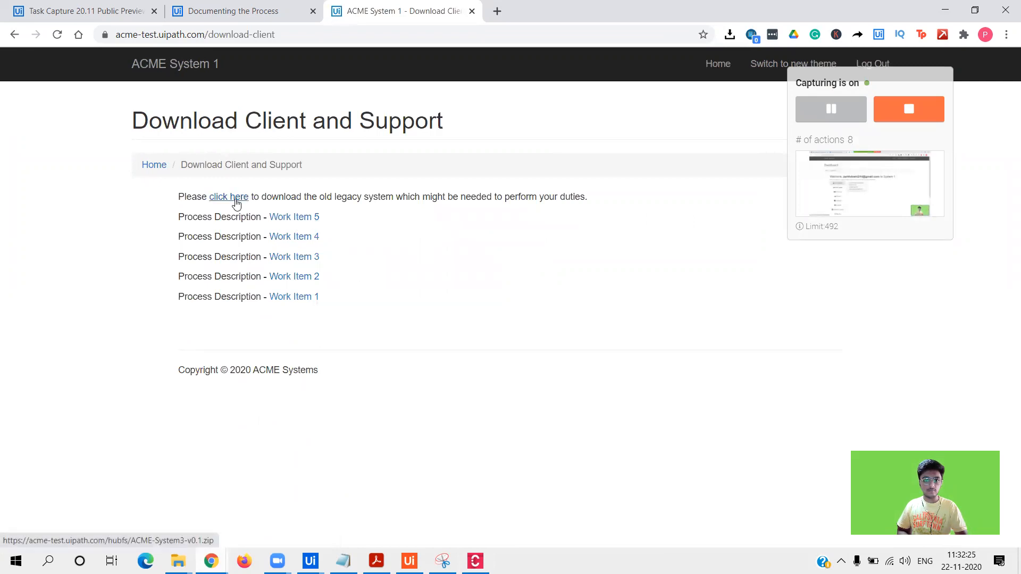
pyautogui.click(236, 204)
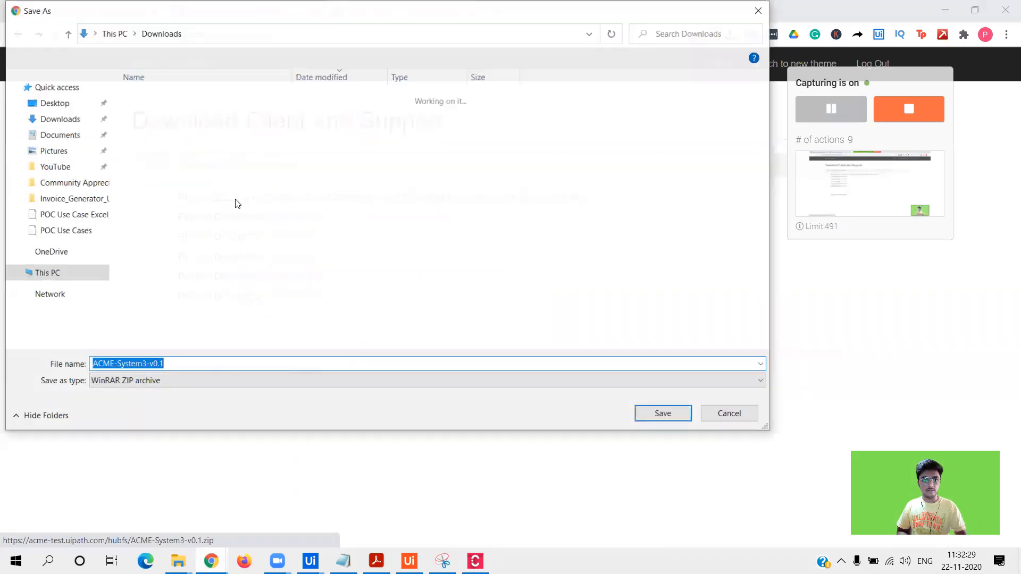
pyautogui.click(648, 413)
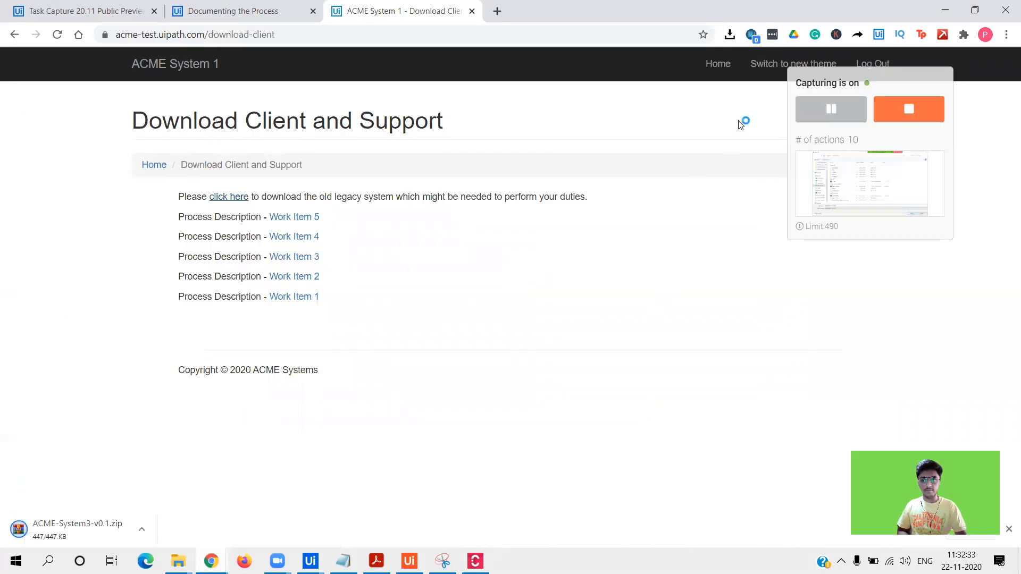
pyautogui.click(872, 64)
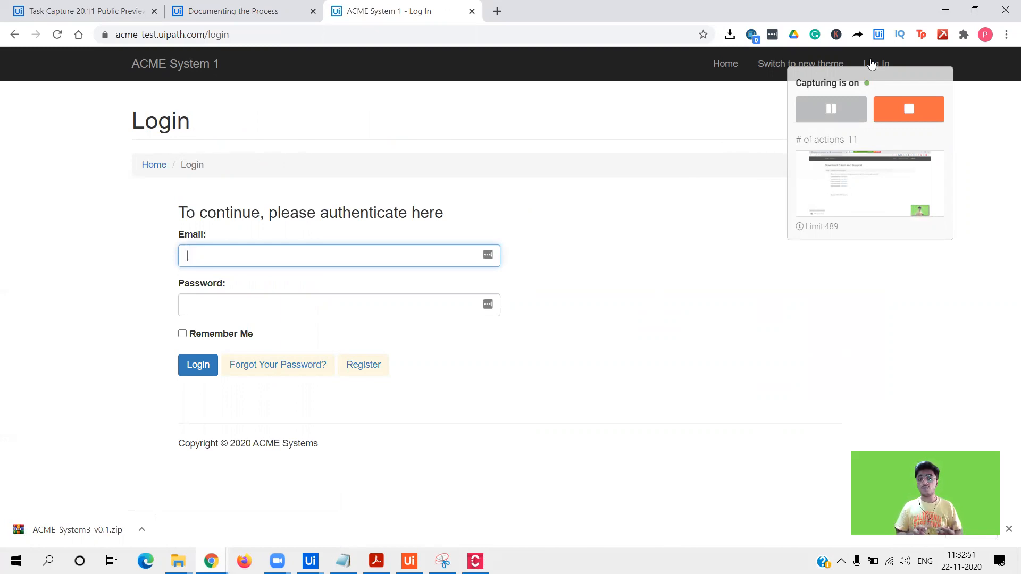
pyautogui.click(908, 108)
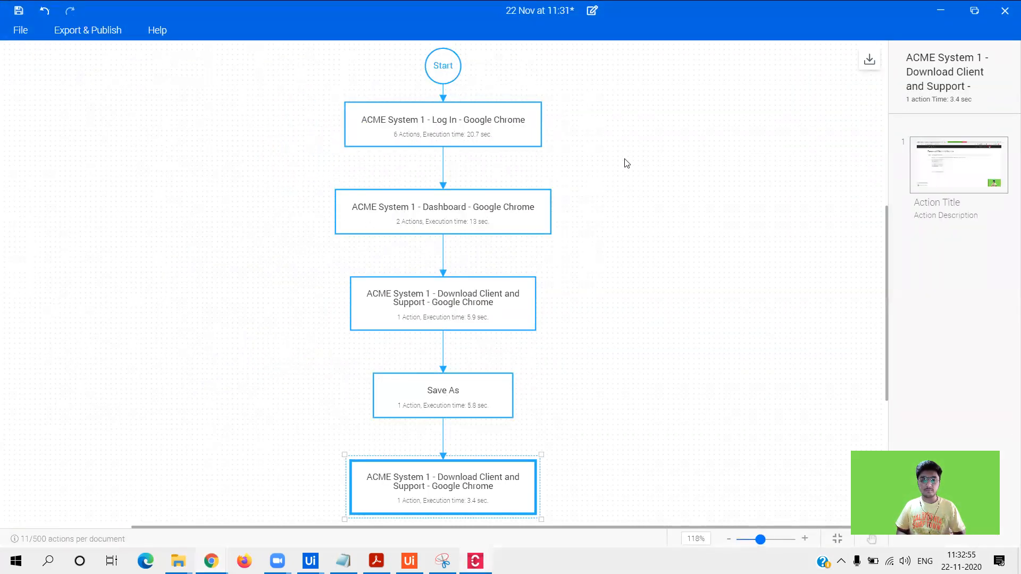
# - Browse the Log In step's recorded actions, then select the Dashboard step's second action
pyautogui.scroll(-4, 885, 252)
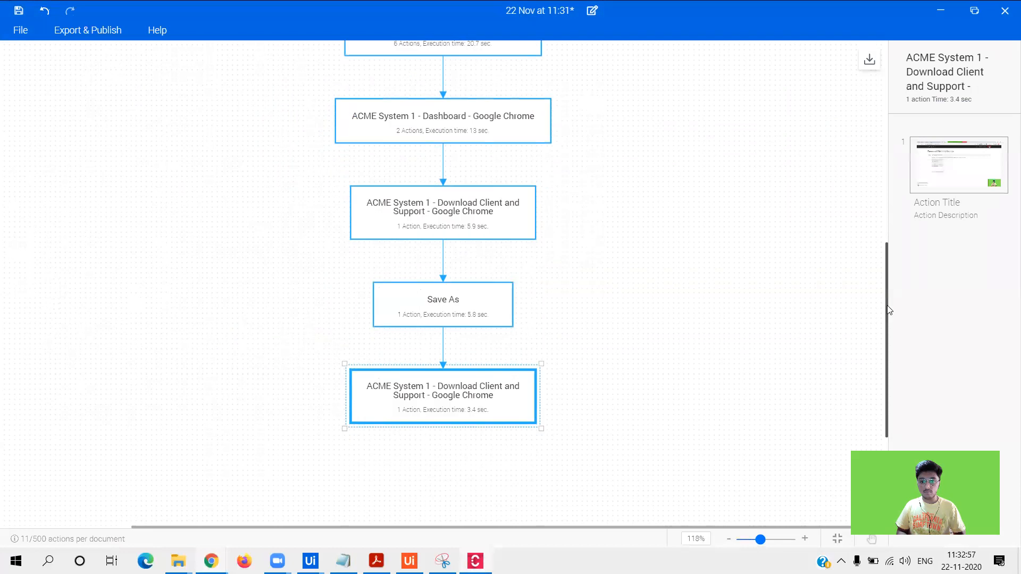
pyautogui.scroll(5, 885, 252)
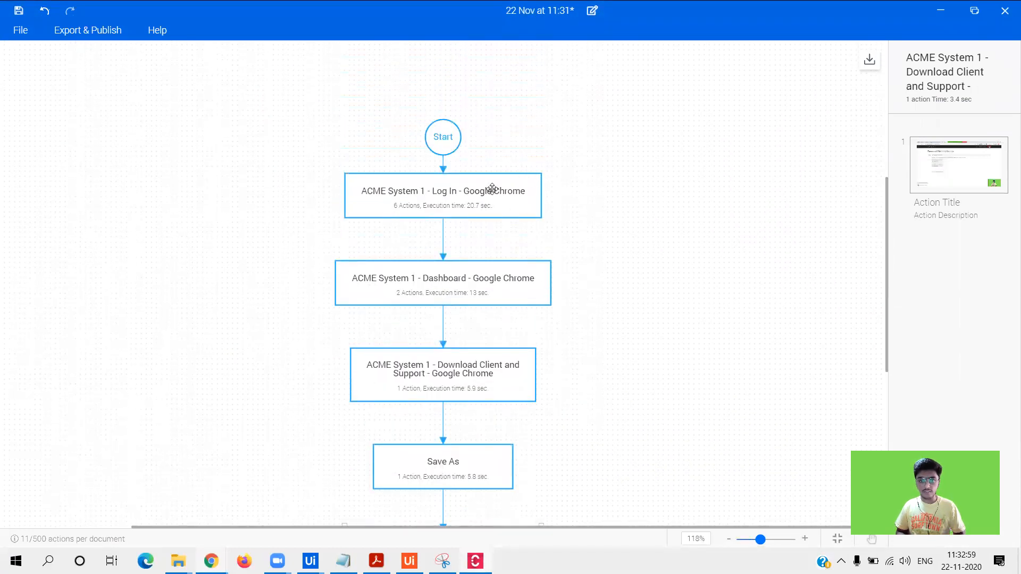
pyautogui.click(493, 189)
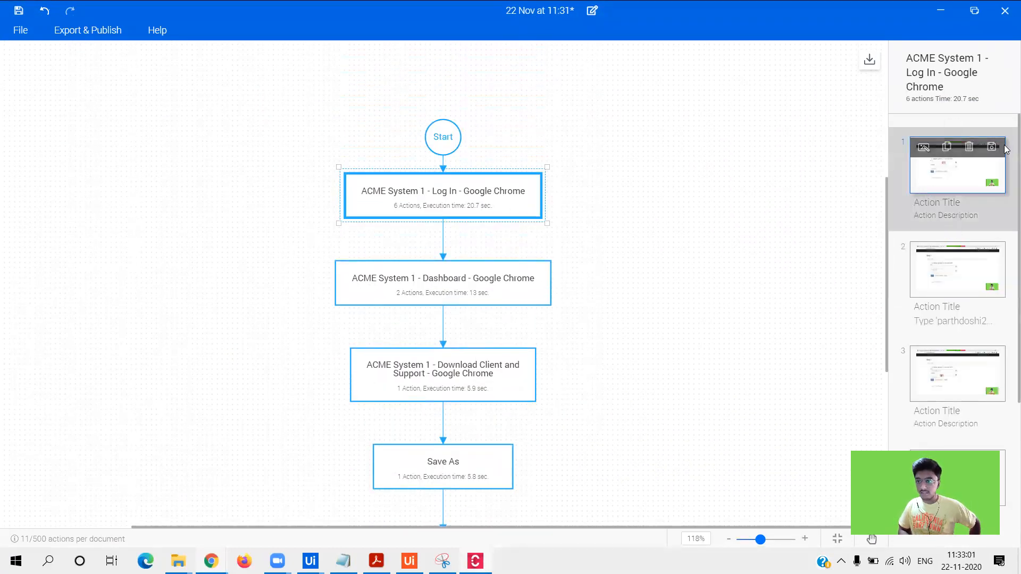
pyautogui.scroll(-3, 1007, 163)
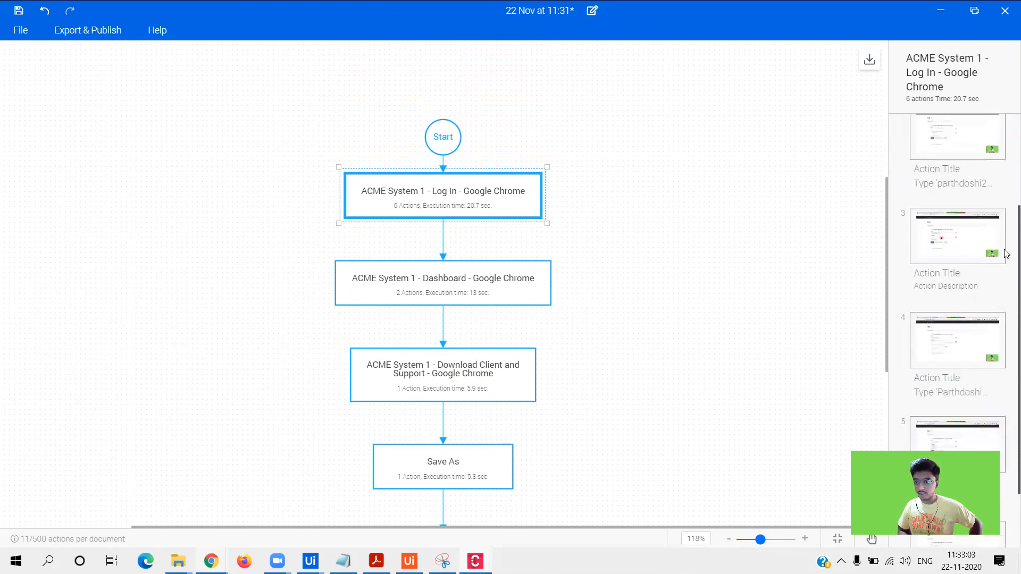
pyautogui.scroll(-1, 1006, 271)
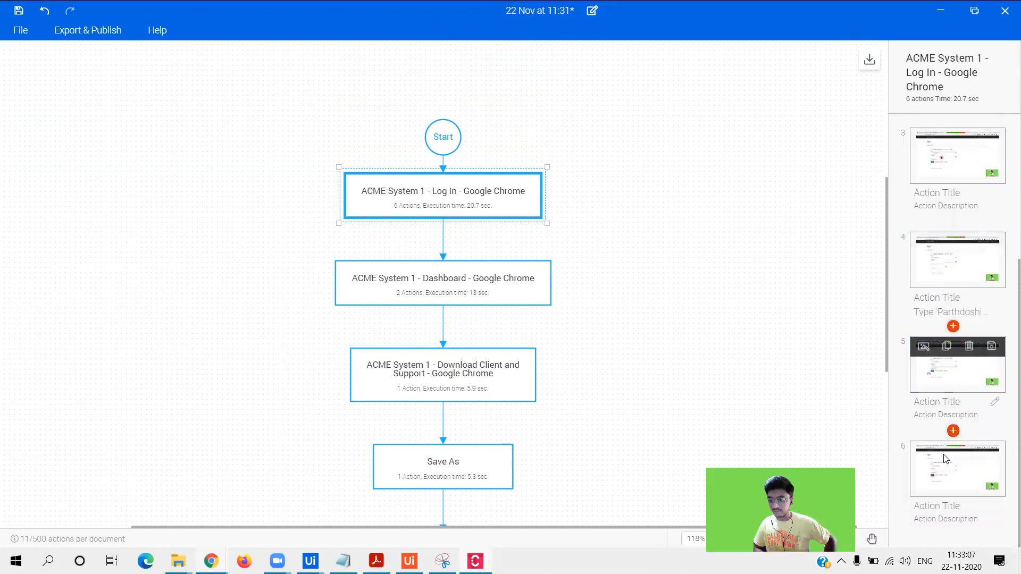
pyautogui.moveTo(976, 478)
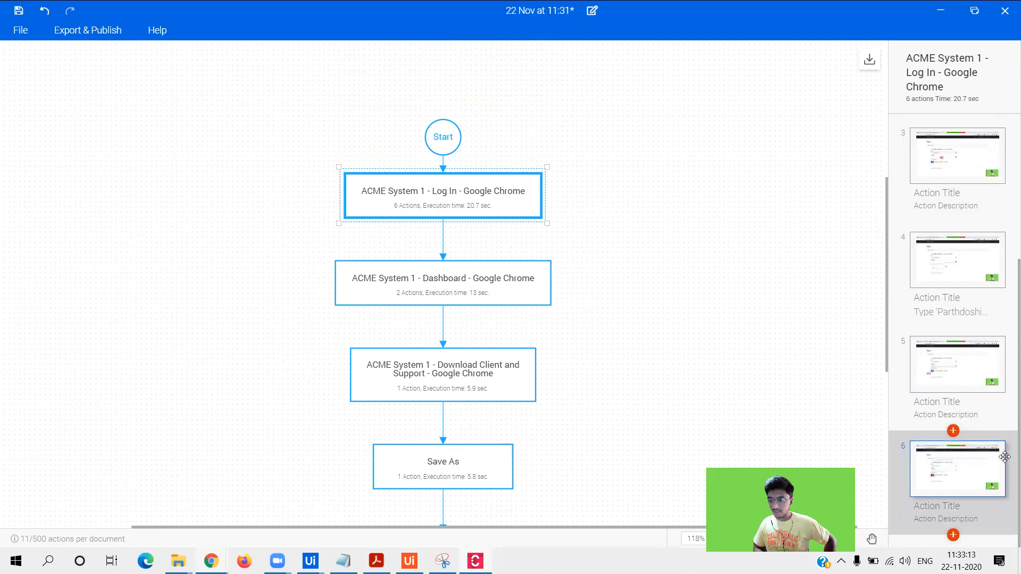
pyautogui.click(416, 275)
pyautogui.click(947, 266)
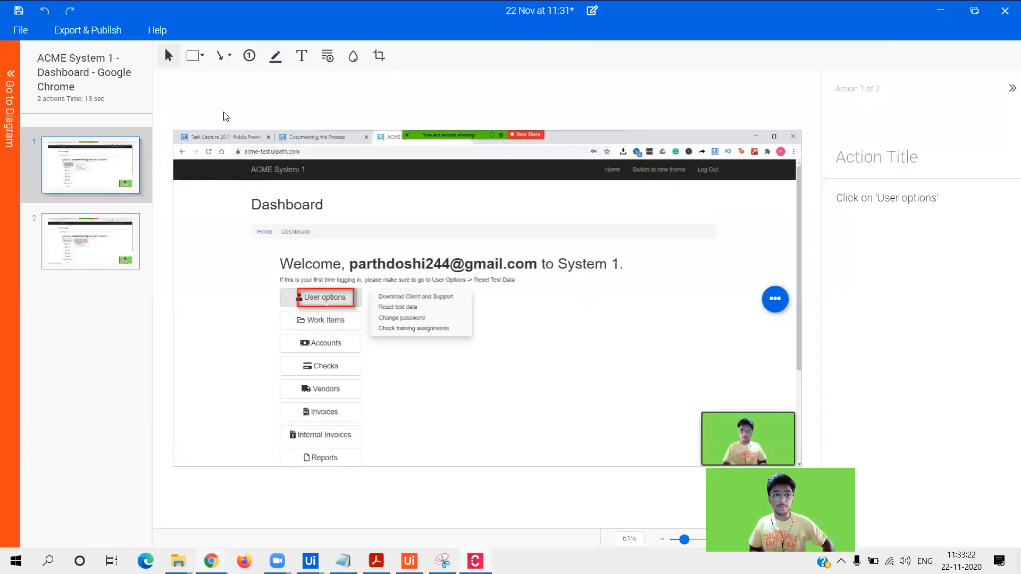
# - Draw a red rectangle around the welcome email on the first Dashboard action
pyautogui.click(193, 59)
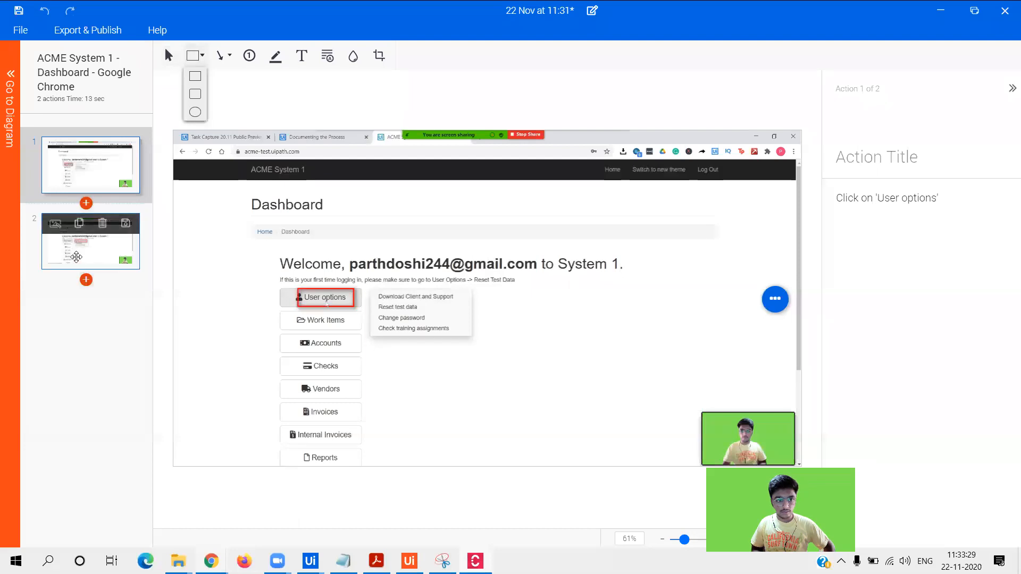
pyautogui.click(90, 246)
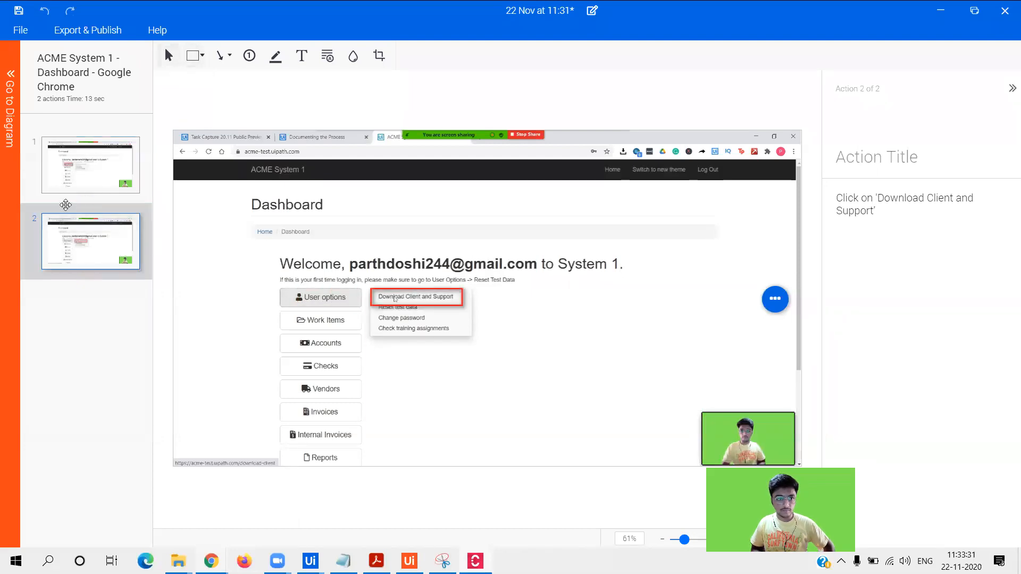
pyautogui.moveTo(75, 168)
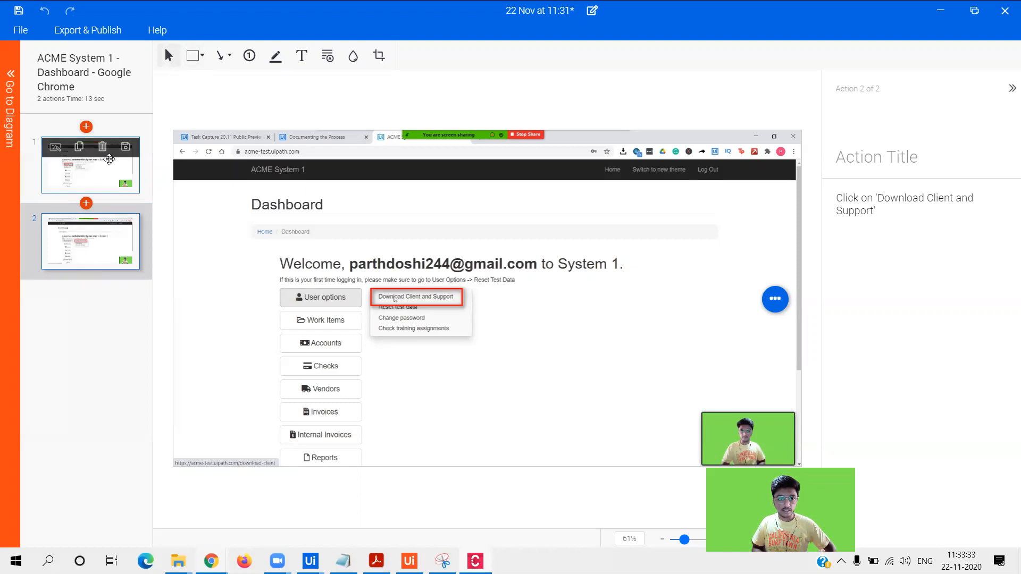
pyautogui.click(109, 159)
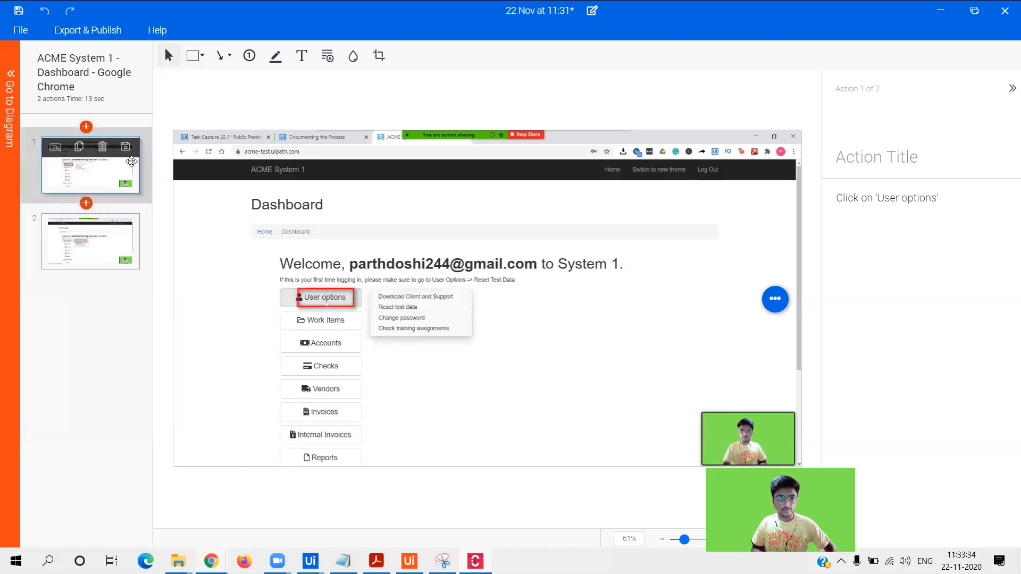
pyautogui.click(198, 59)
pyautogui.click(195, 81)
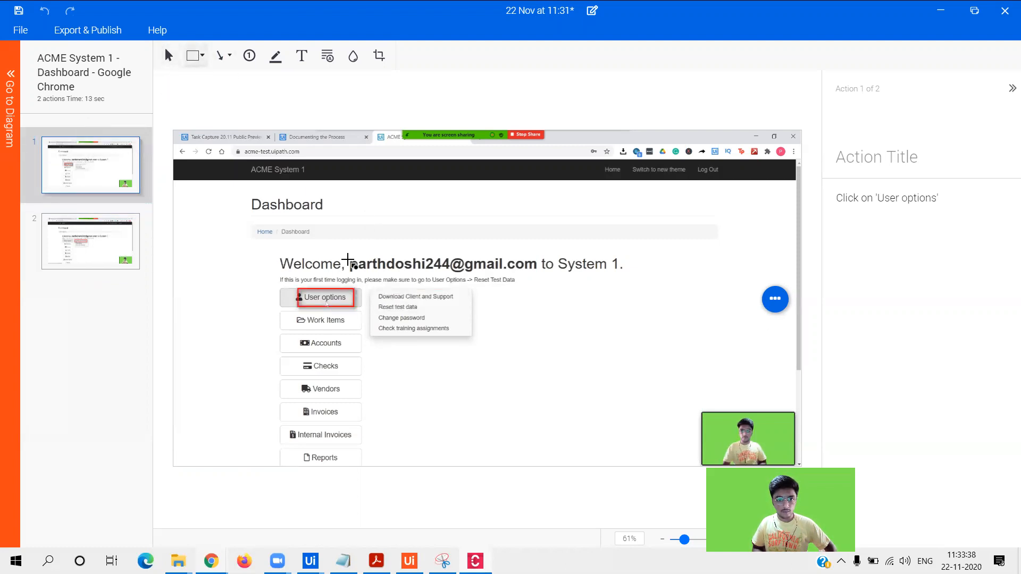
pyautogui.moveTo(347, 257)
pyautogui.mouseDown()
pyautogui.moveTo(372, 282)
pyautogui.moveTo(485, 263)
pyautogui.moveTo(539, 274)
pyautogui.mouseUp()
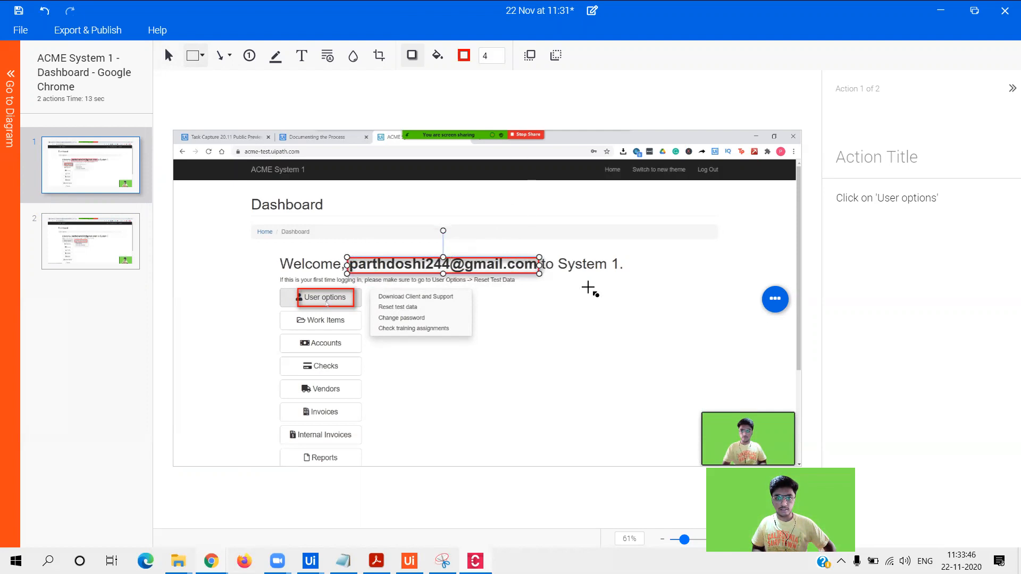
pyautogui.click(589, 290)
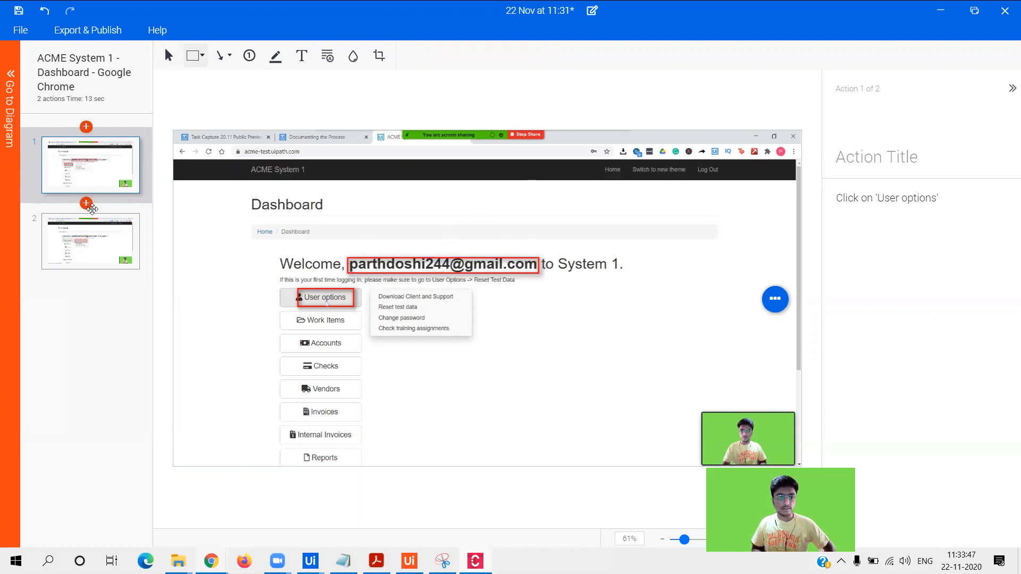
# - Check the boxed first action, then select the second action's description text
pyautogui.click(104, 245)
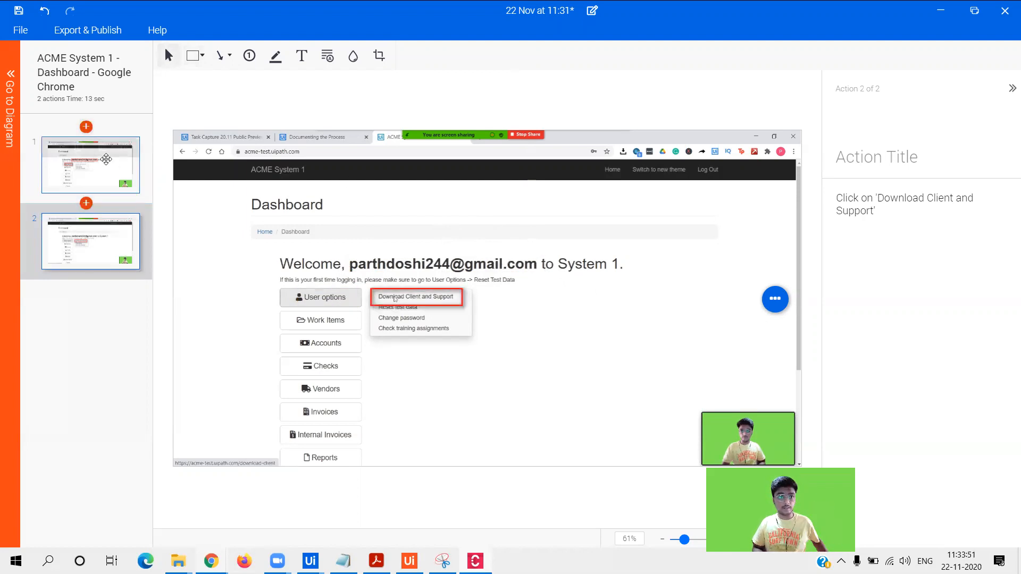
pyautogui.click(102, 166)
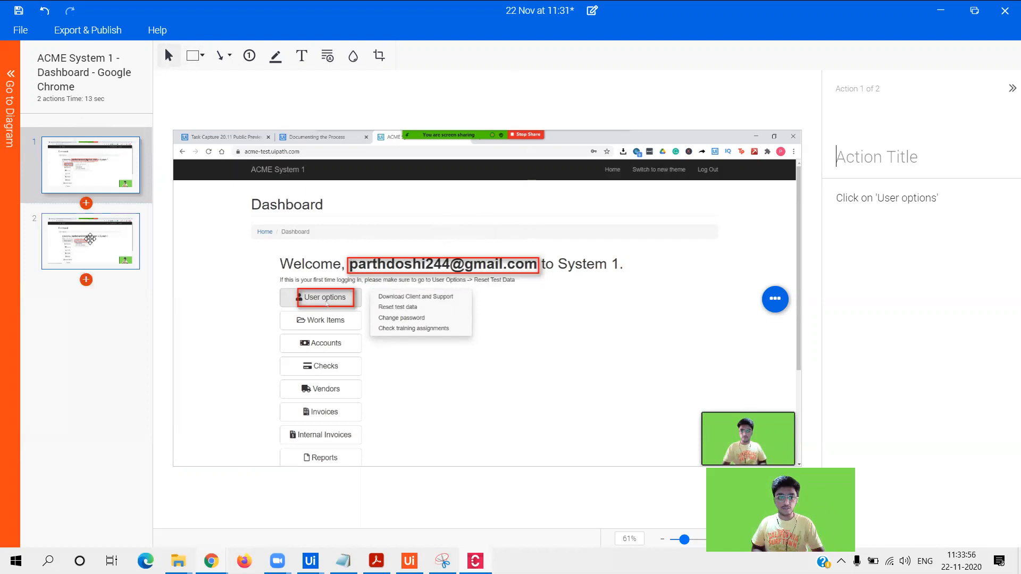
pyautogui.click(136, 263)
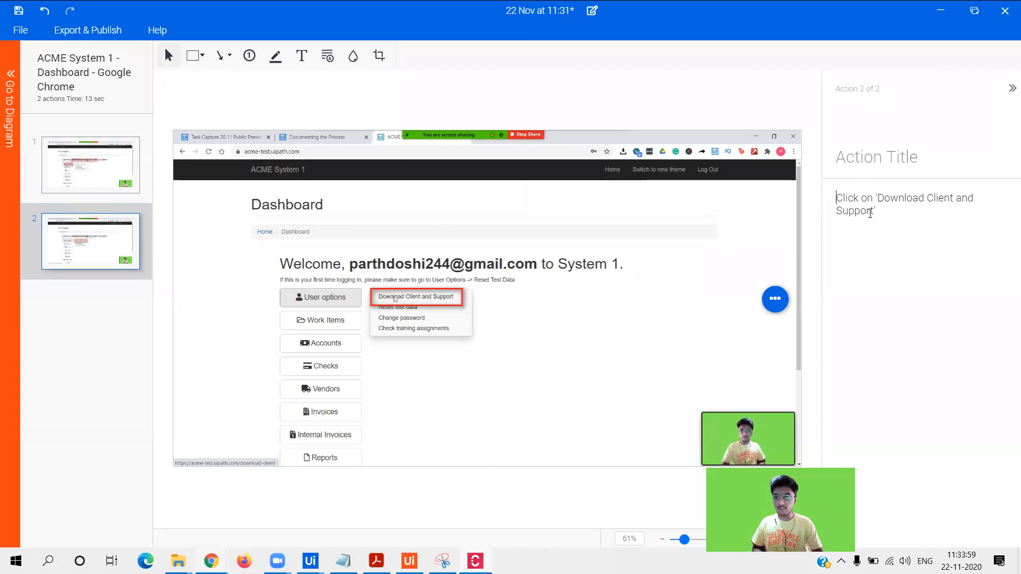
pyautogui.moveTo(869, 214); pyautogui.dragTo(884, 211)
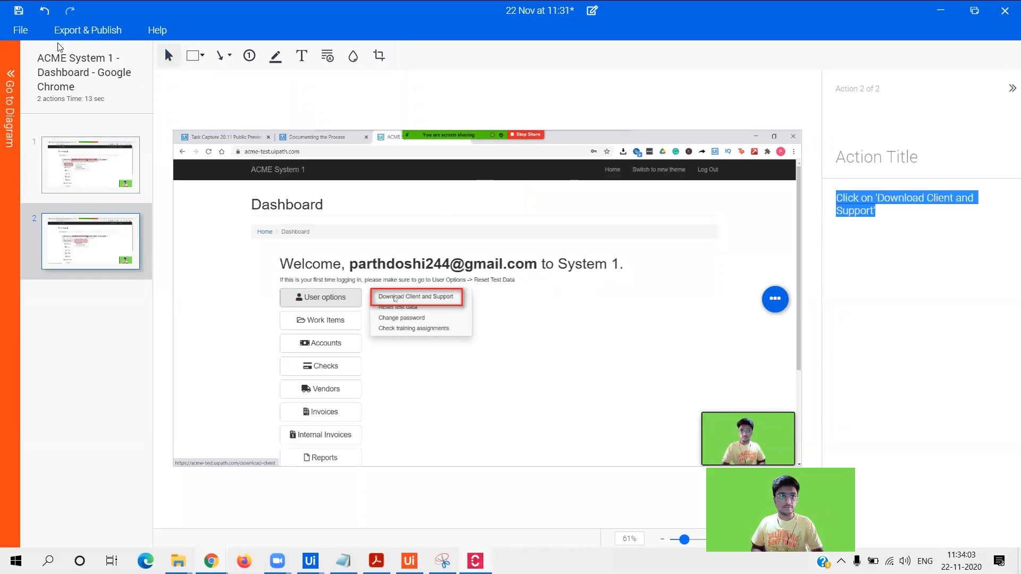
# - Open the Log In step for editing and step through its six captured actions
pyautogui.click(10, 98)
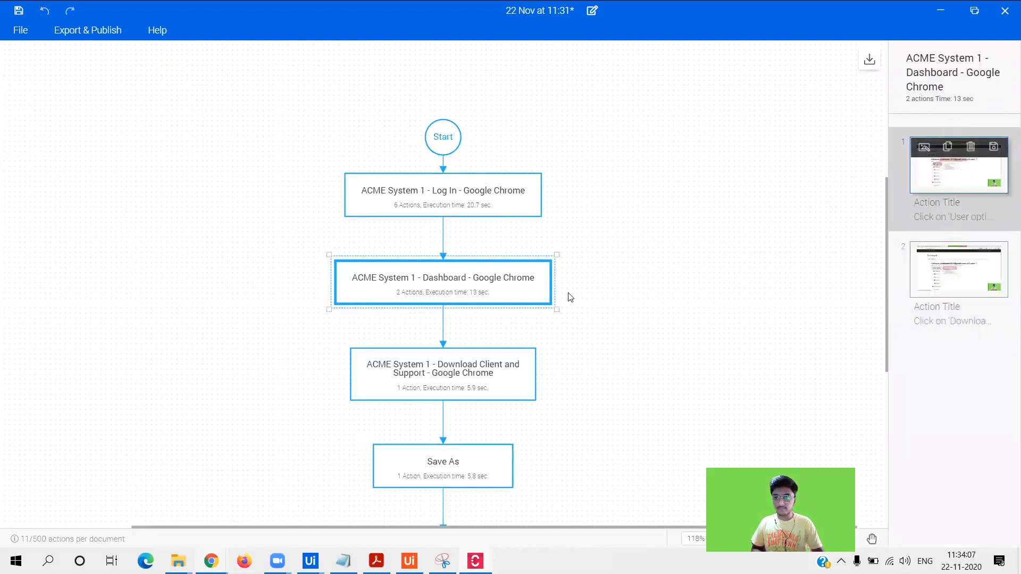
pyautogui.click(450, 376)
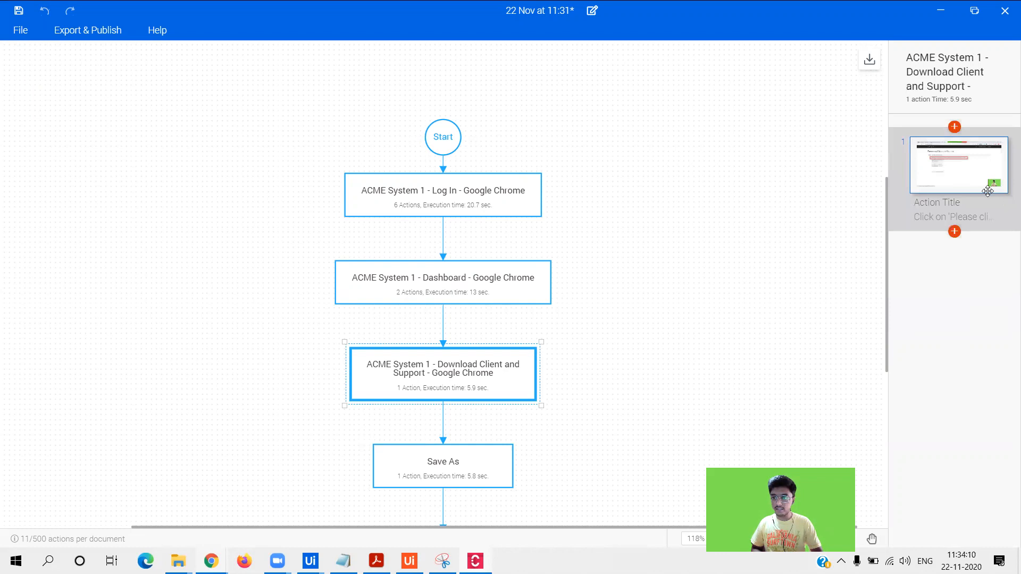
pyautogui.click(453, 195)
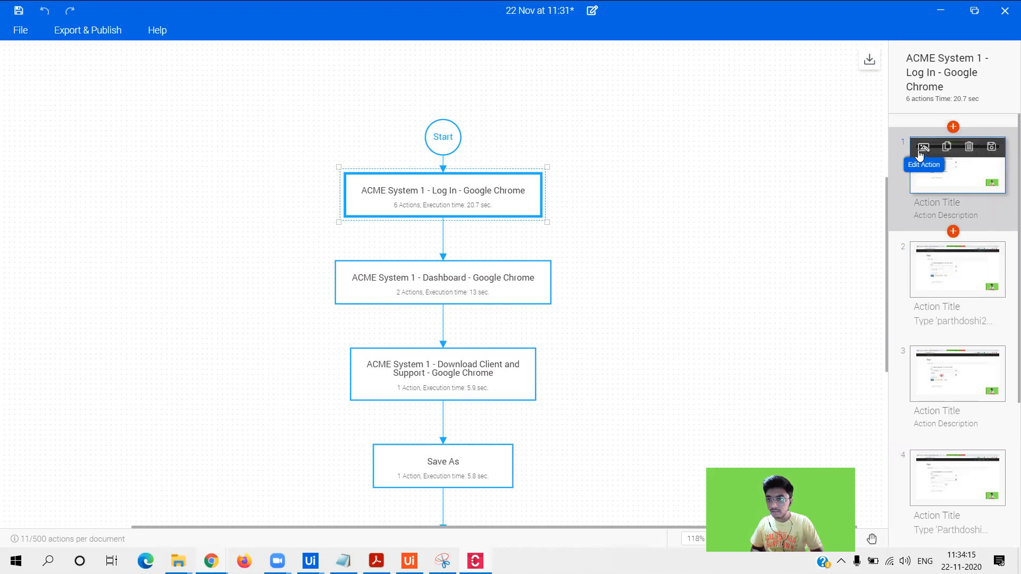
pyautogui.click(918, 150)
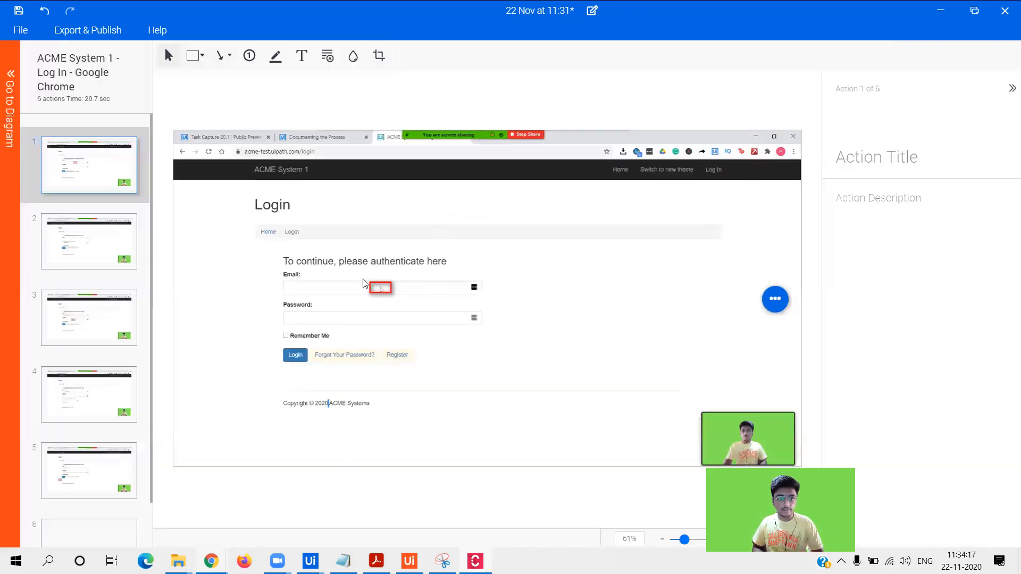
pyautogui.click(108, 253)
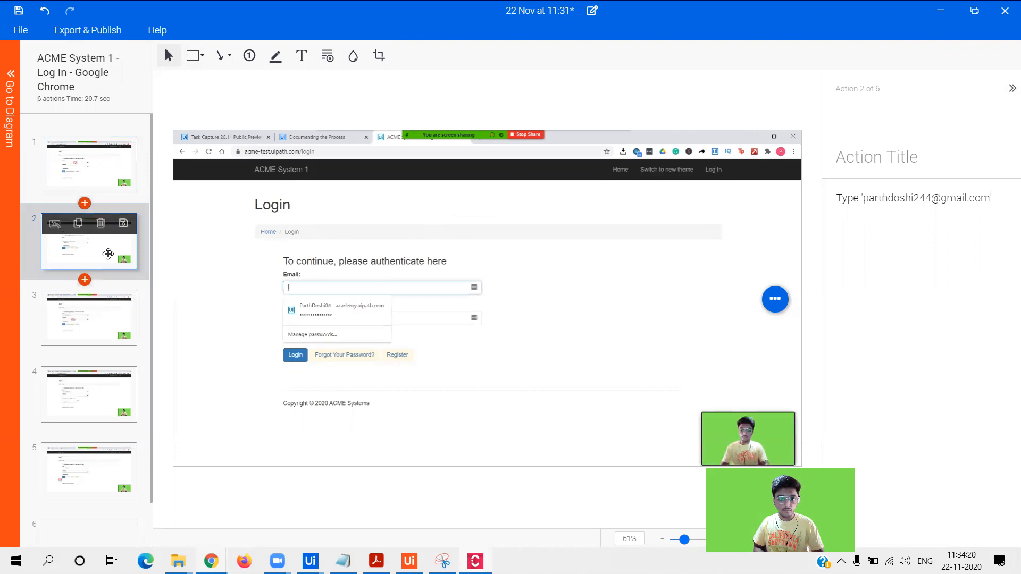
pyautogui.click(105, 336)
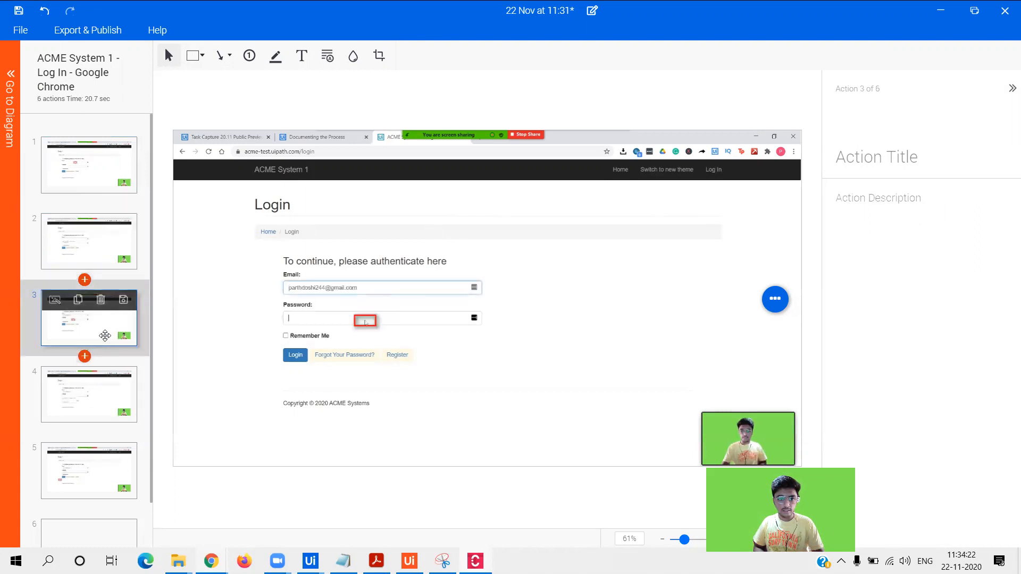
pyautogui.click(114, 401)
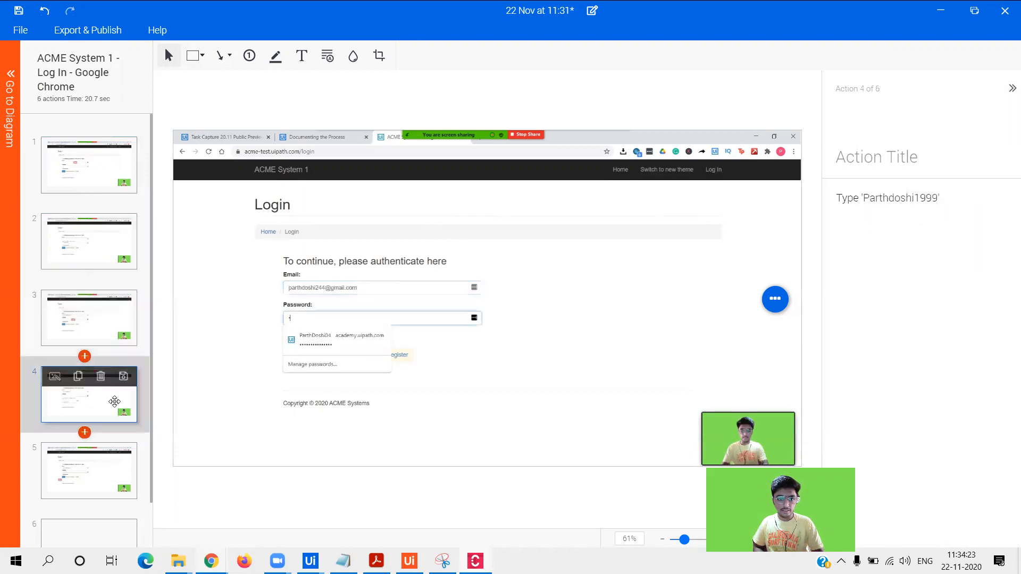
pyautogui.click(101, 471)
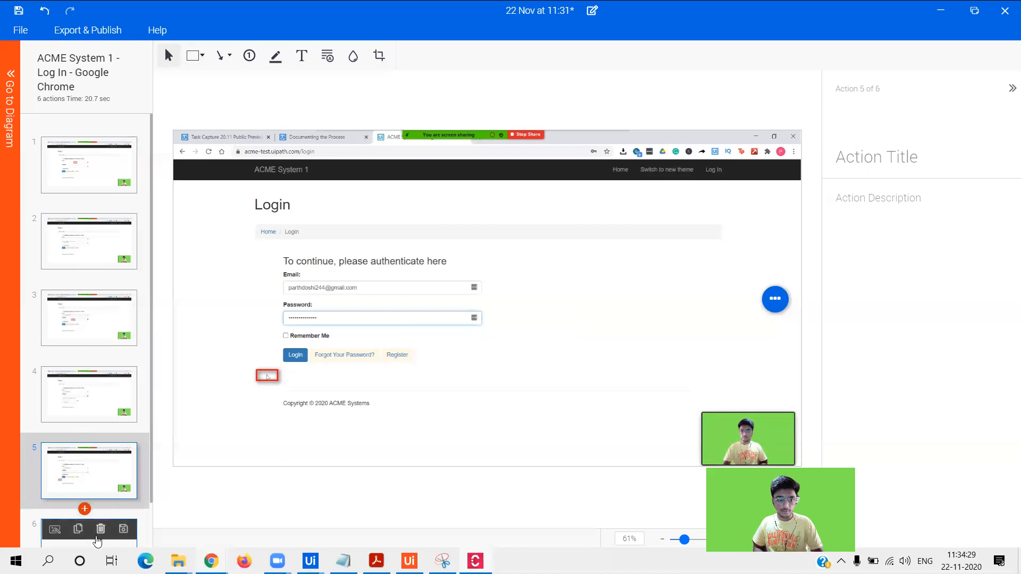
pyautogui.click(93, 536)
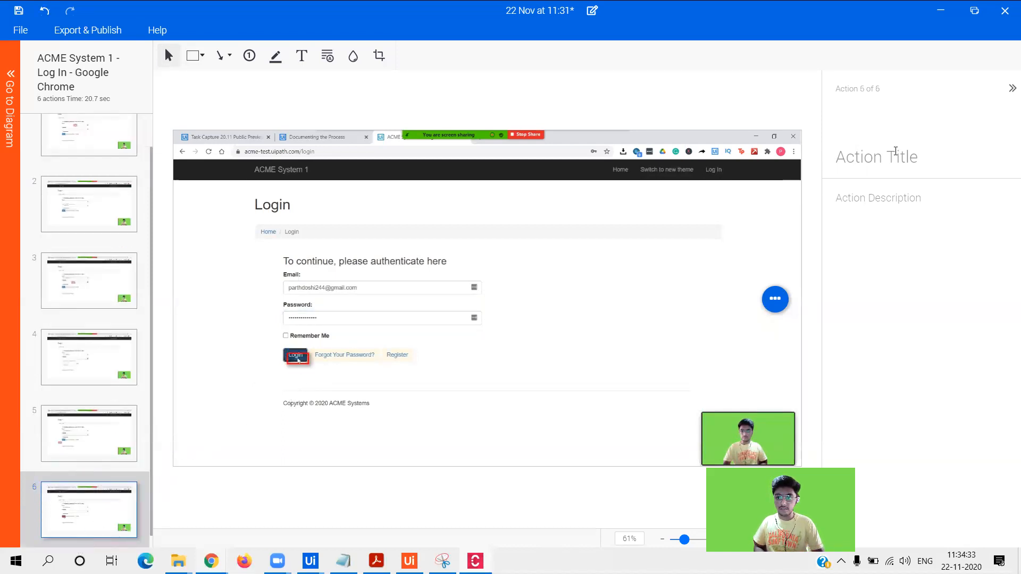
# - Title the sixth Log In action 'Click Login', then return to the fifth
pyautogui.click(896, 161)
pyautogui.write('Cl')
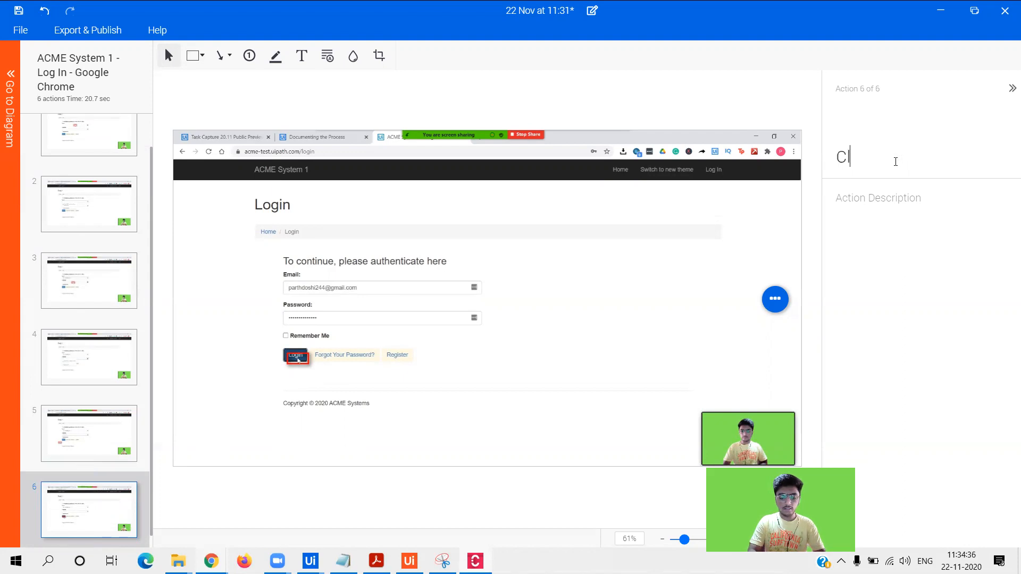
pyautogui.write('ick Login')
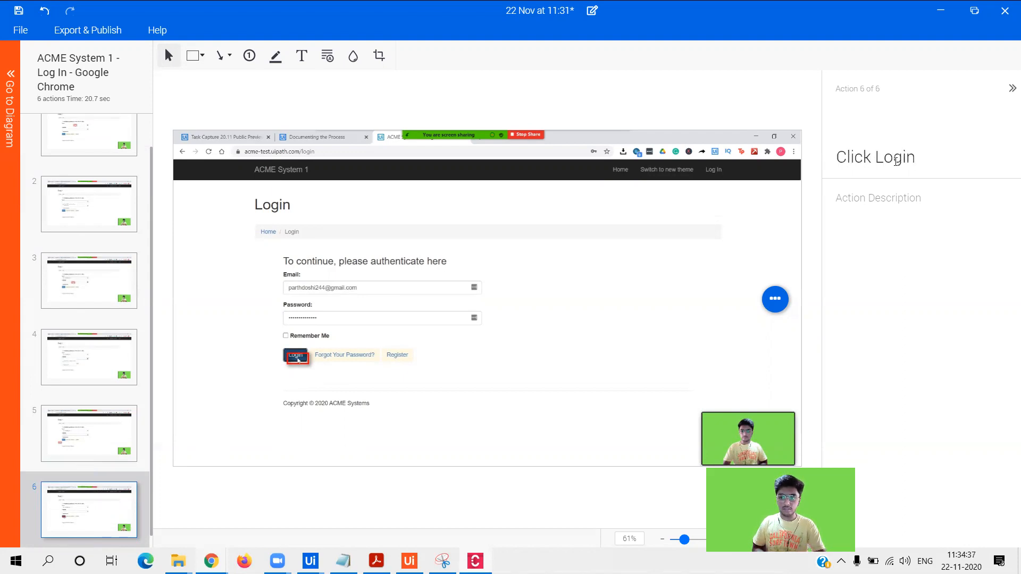
pyautogui.click(86, 429)
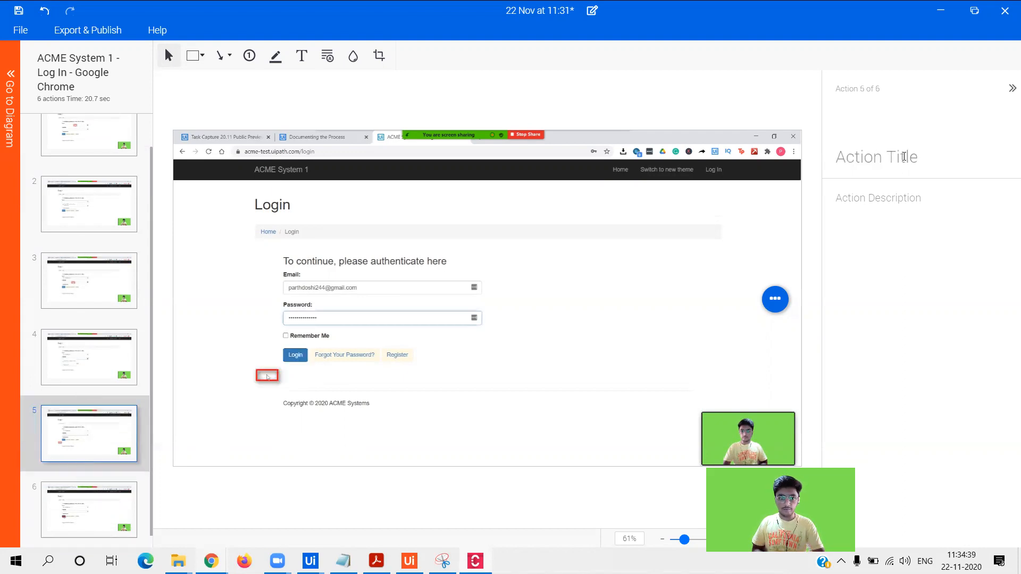
pyautogui.moveTo(107, 406)
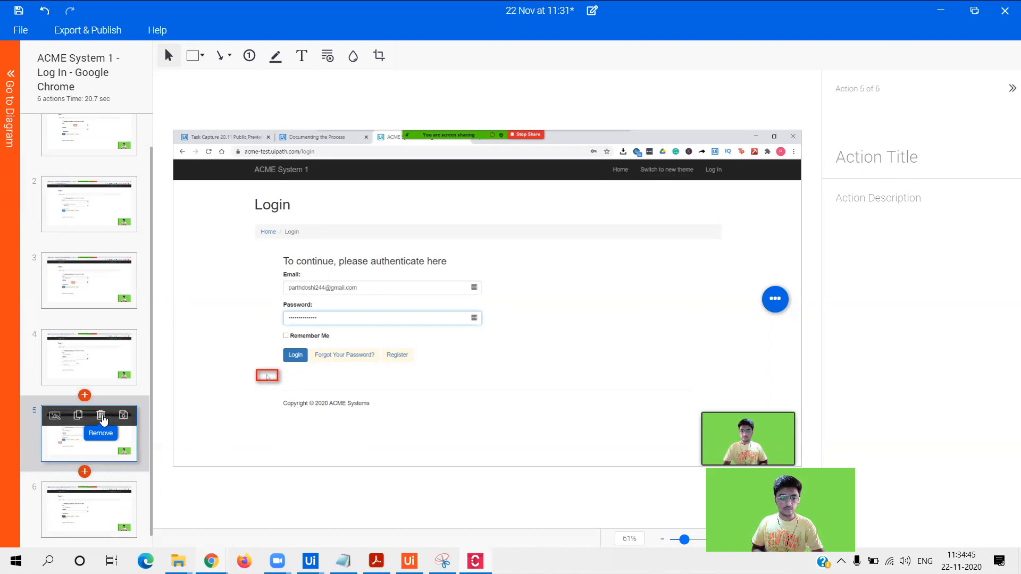
# - Delete the redundant fifth Log In action and review the remaining four
pyautogui.click(101, 415)
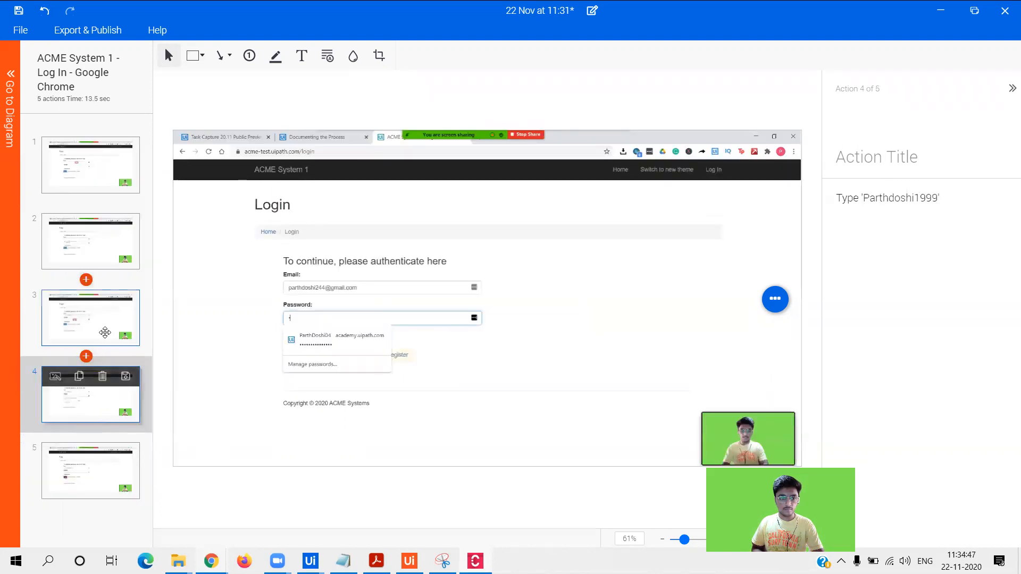
pyautogui.click(104, 333)
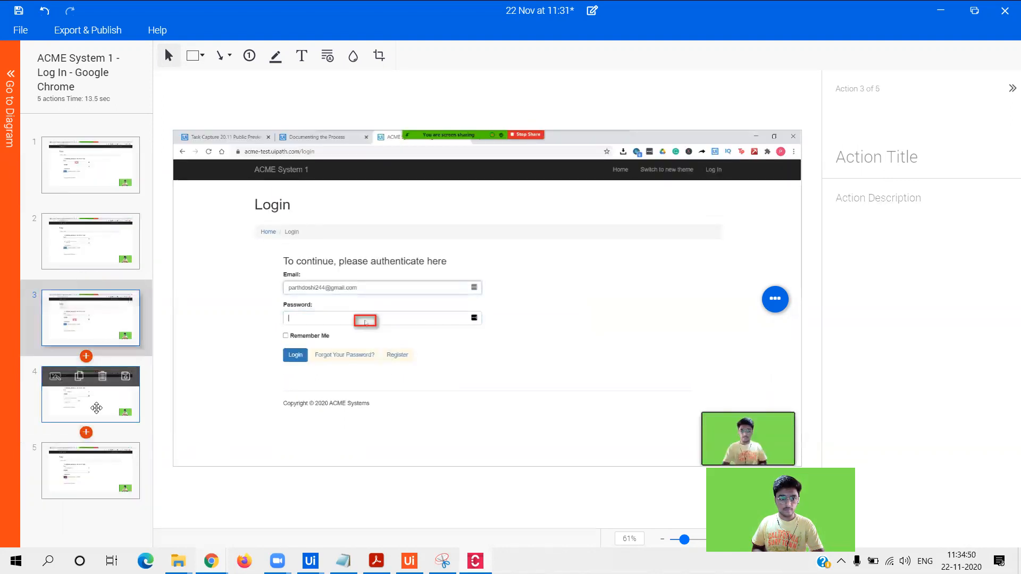
pyautogui.click(96, 407)
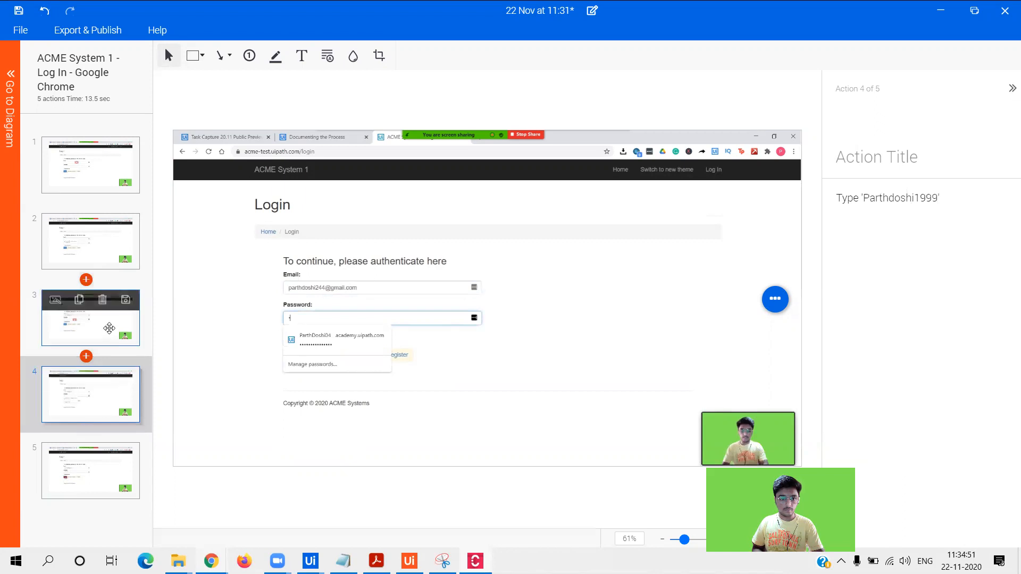
pyautogui.click(106, 327)
pyautogui.click(120, 250)
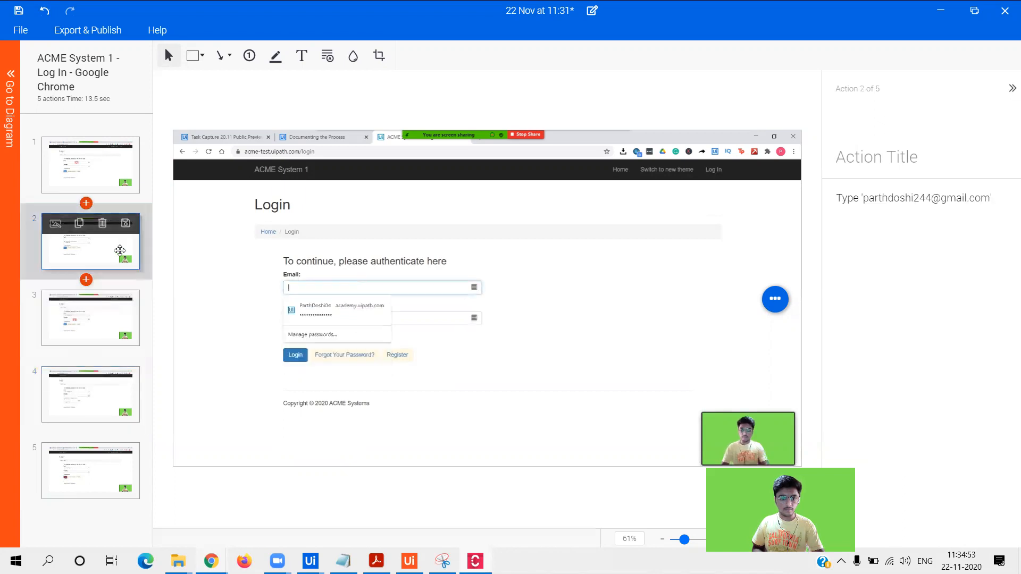
pyautogui.click(91, 160)
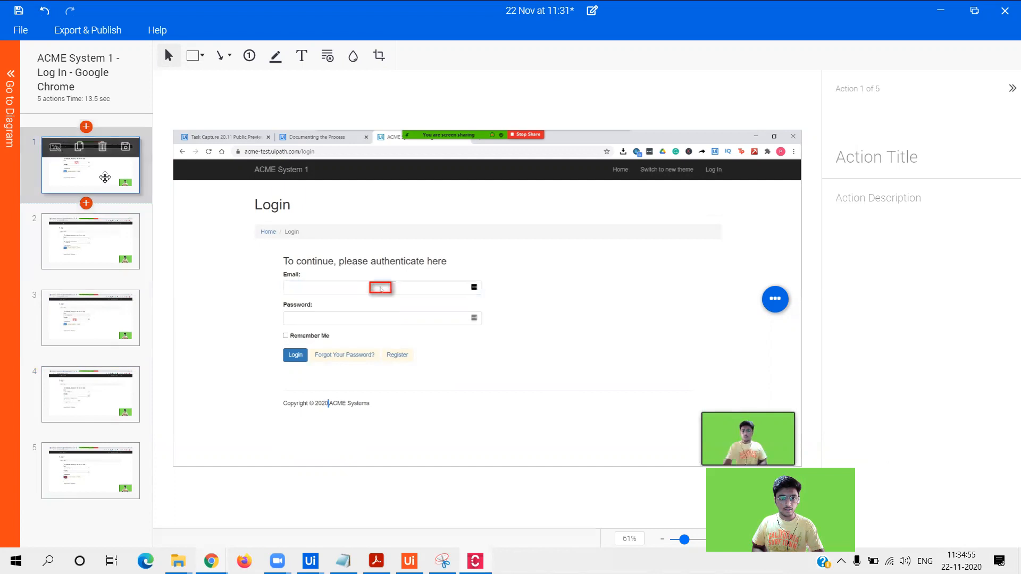
pyautogui.click(103, 258)
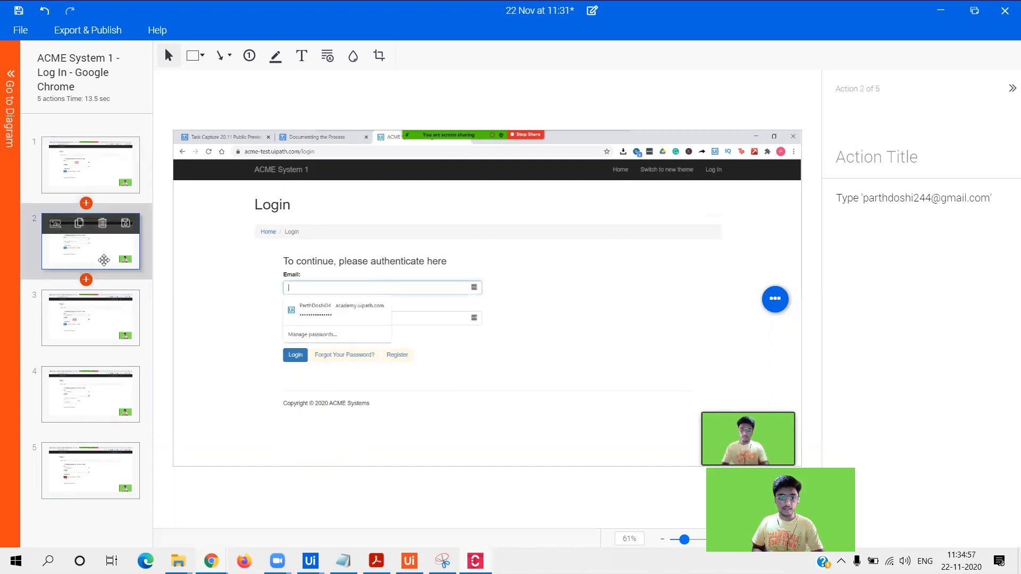
pyautogui.click(101, 318)
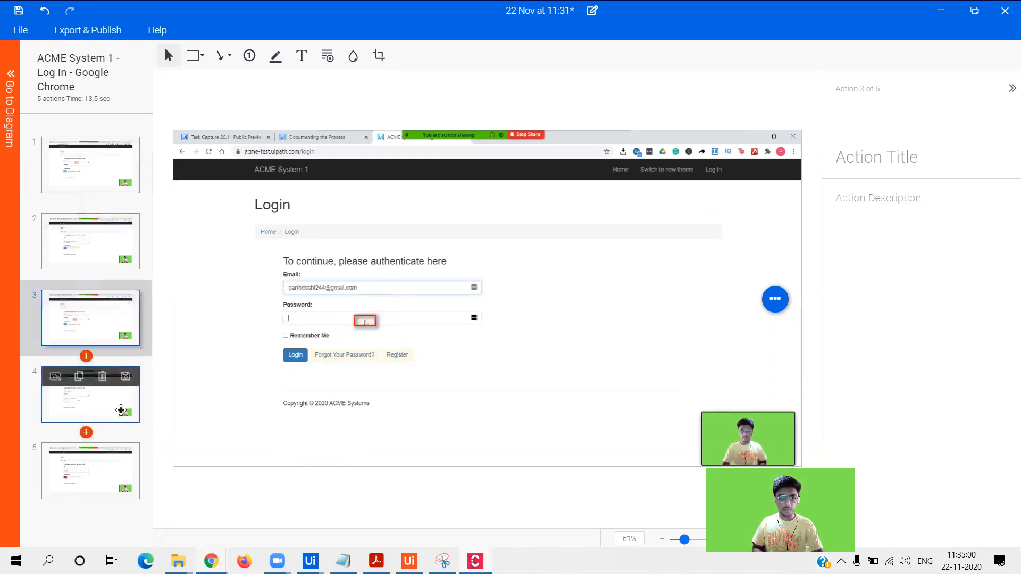
pyautogui.click(121, 410)
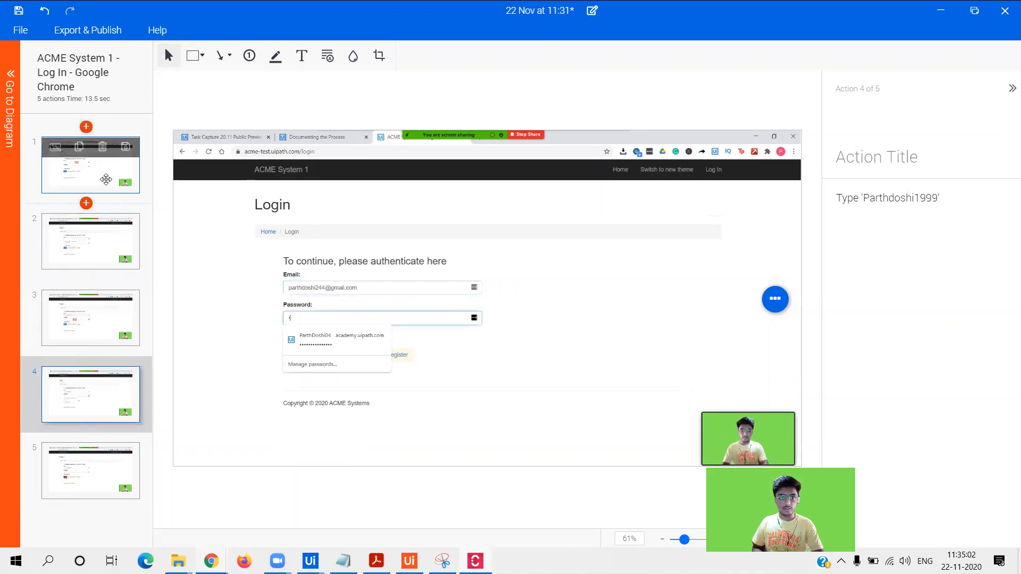
pyautogui.click(106, 179)
# - Title the first Log In action 'Click Email' and return to the process diagram
pyautogui.click(851, 154)
pyautogui.write('Click Emal')
pyautogui.press('BackSpace')
pyautogui.write('il')
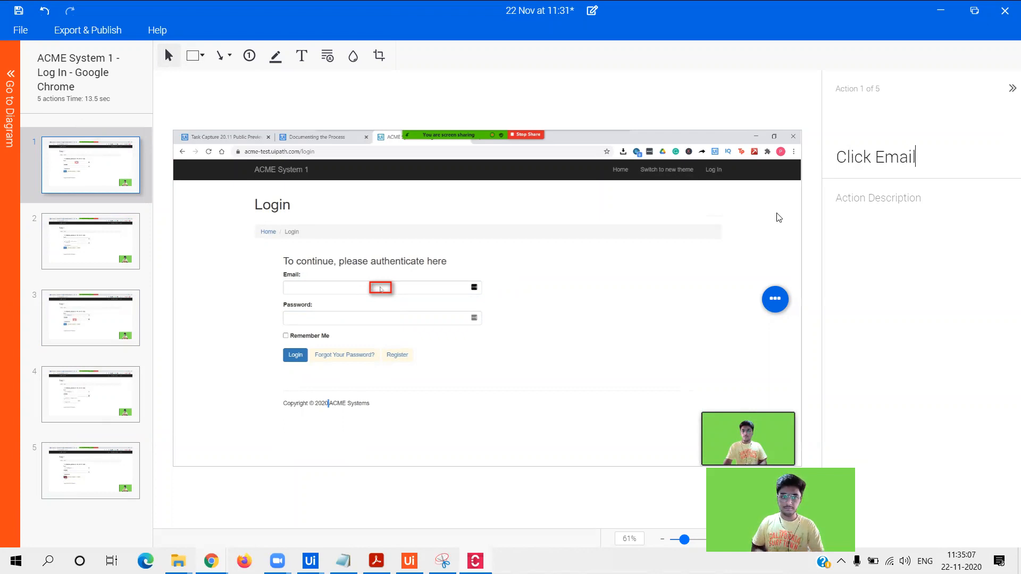
pyautogui.click(132, 248)
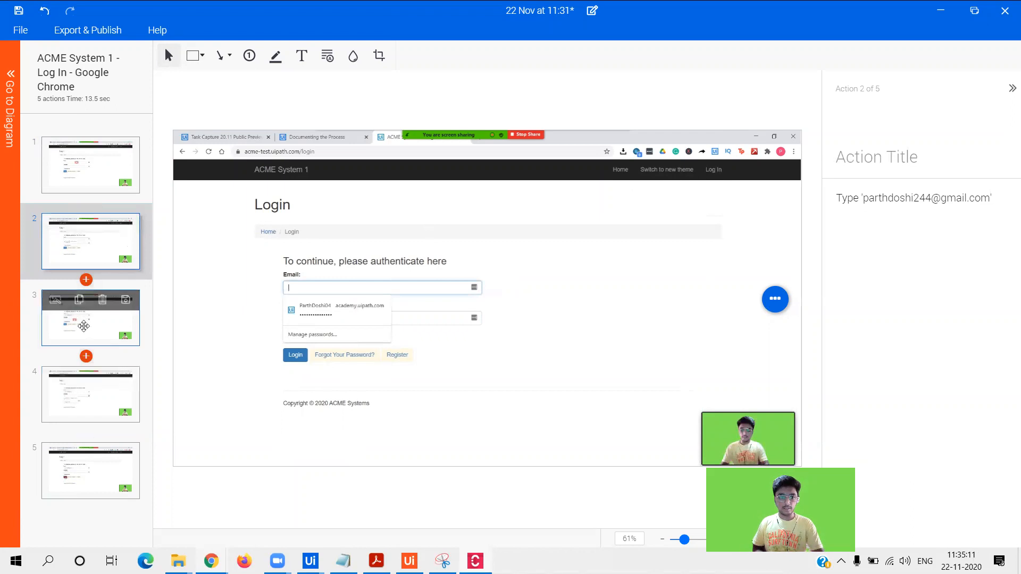
pyautogui.click(84, 325)
pyautogui.moveTo(74, 405); pyautogui.dragTo(23, 132)
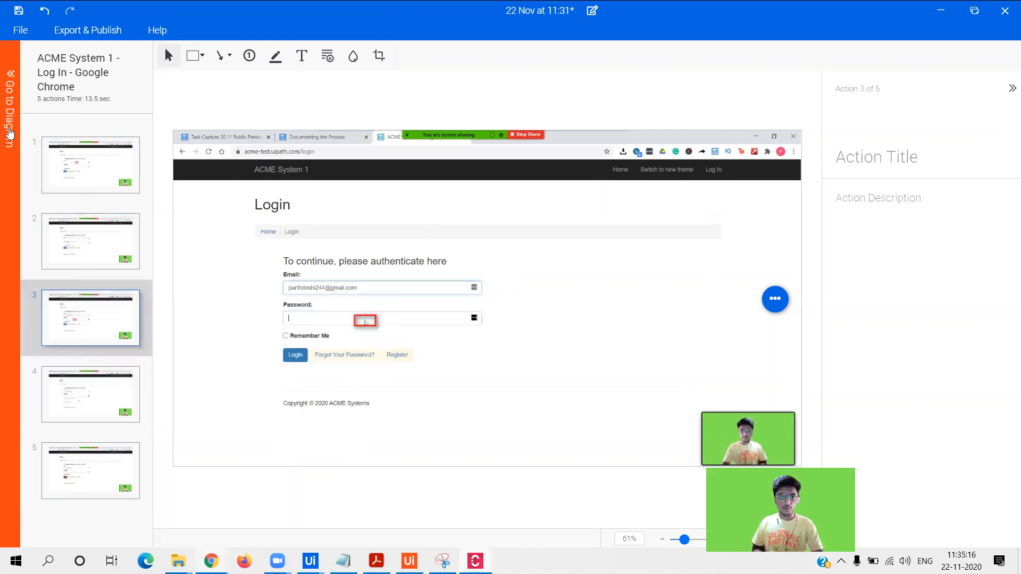
pyautogui.click(10, 133)
pyautogui.click(474, 378)
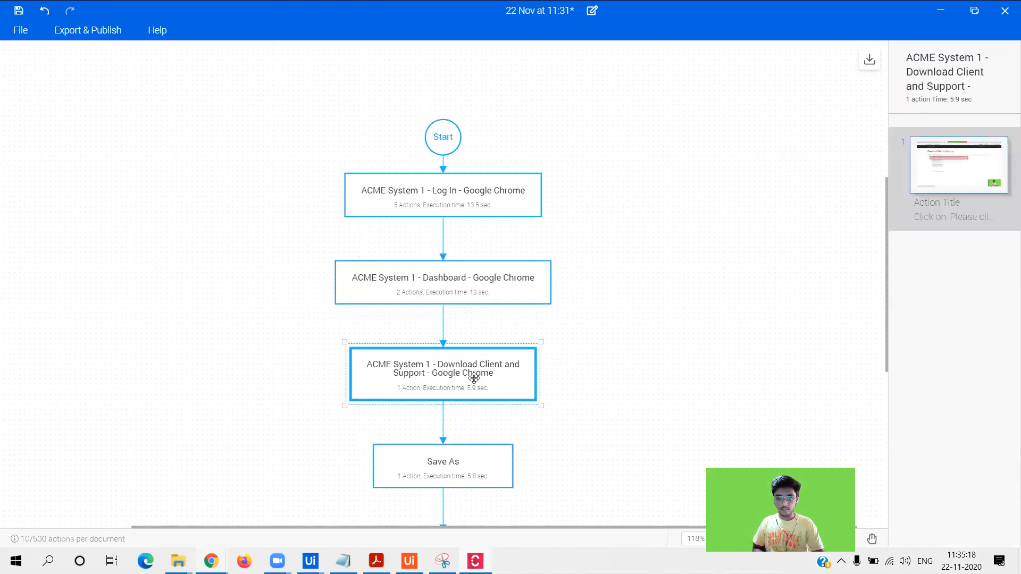
# - Draw a rectangle around the download bar on the last Download Client and Support action
pyautogui.click(423, 462)
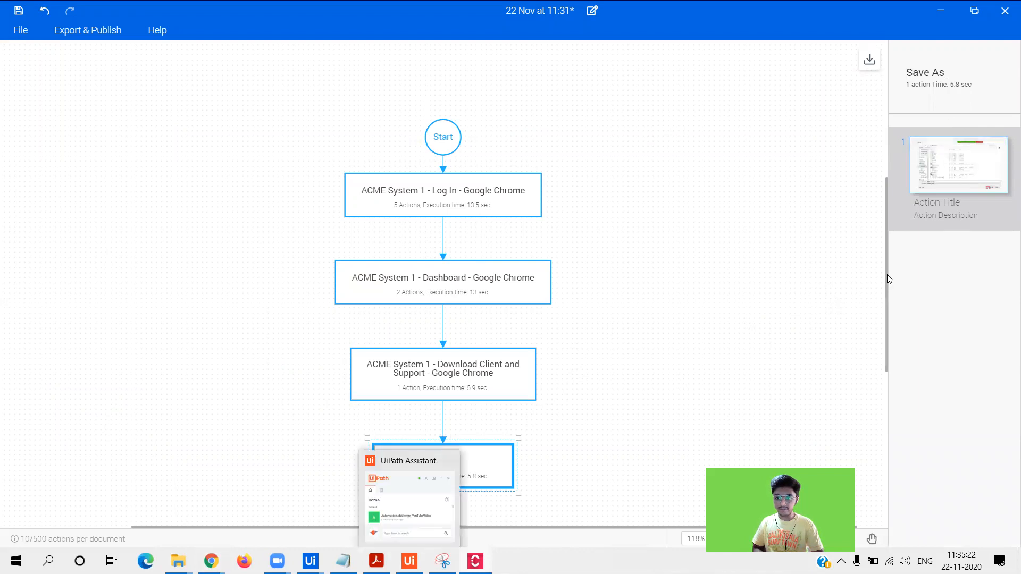
pyautogui.moveTo(887, 284); pyautogui.dragTo(896, 350)
pyautogui.scroll(-5, 432, 341)
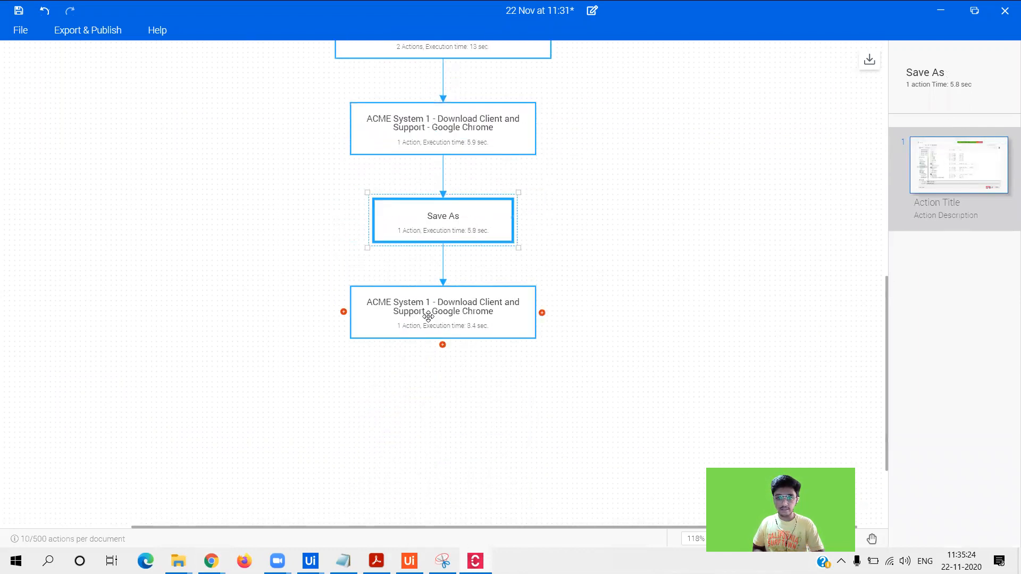
pyautogui.click(426, 315)
pyautogui.moveTo(960, 171)
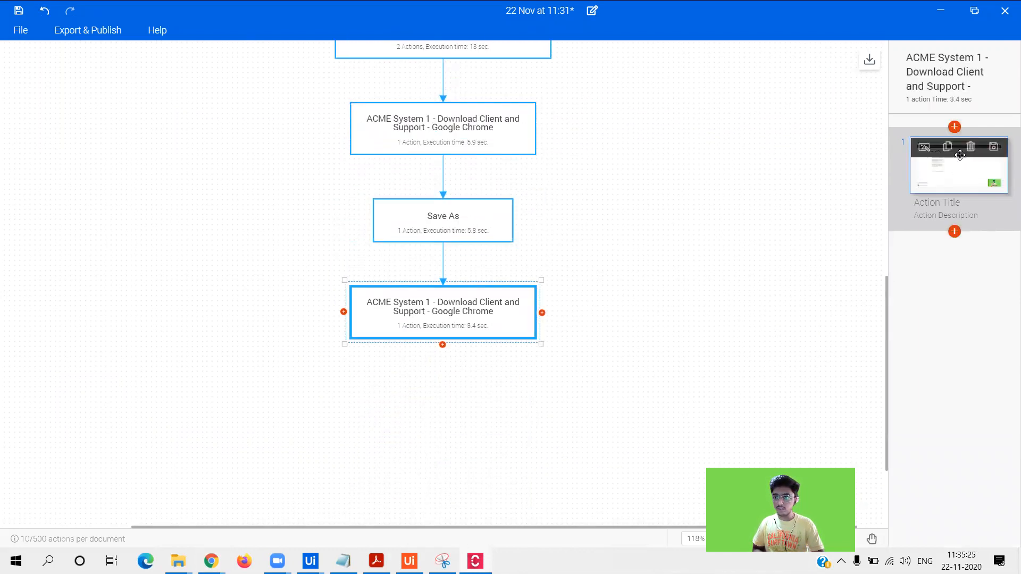
pyautogui.click(923, 148)
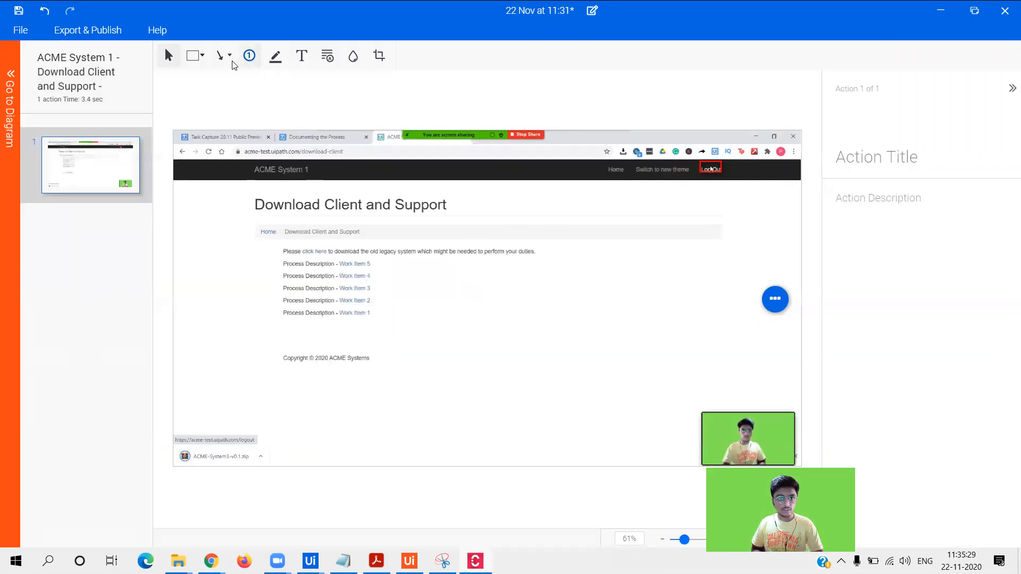
pyautogui.click(202, 56)
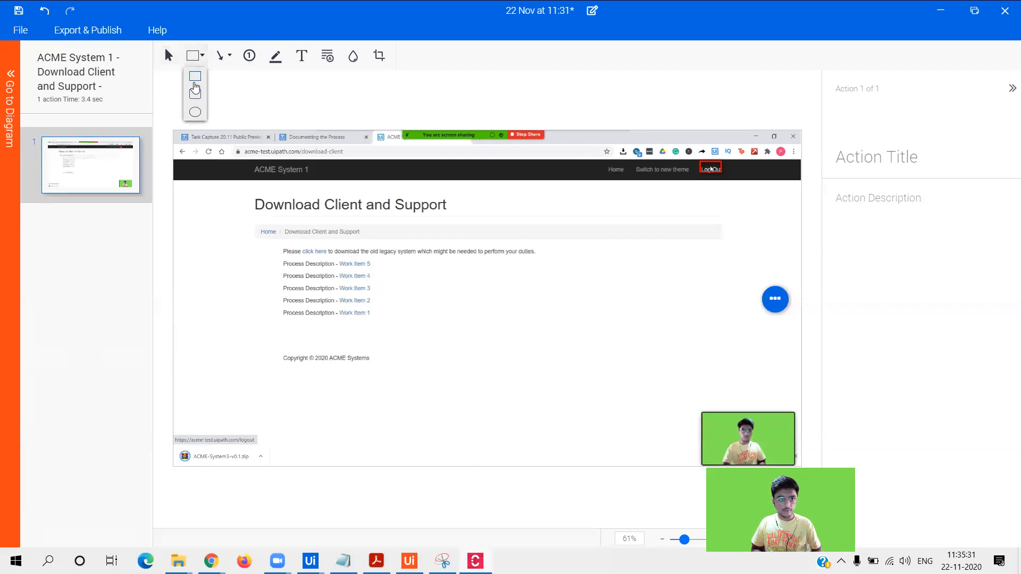
pyautogui.click(194, 83)
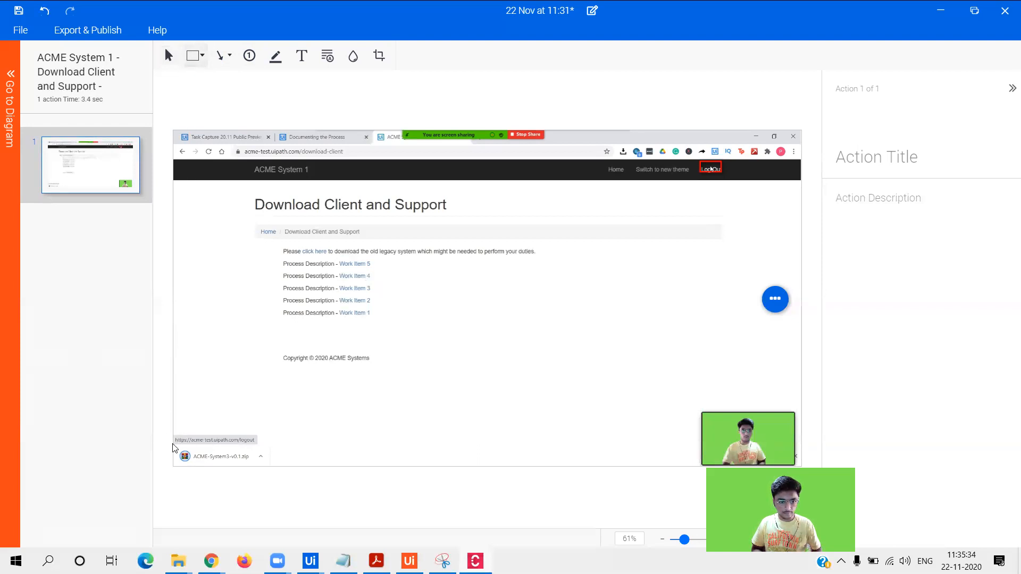
pyautogui.moveTo(174, 445)
pyautogui.mouseDown()
pyautogui.moveTo(214, 471)
pyautogui.moveTo(283, 463)
pyautogui.mouseUp()
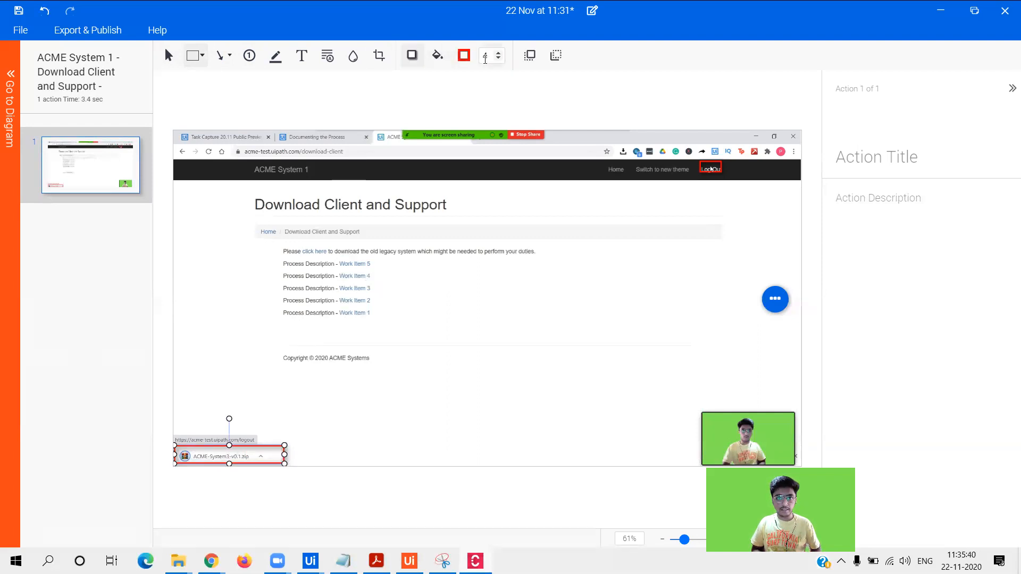
# - Raise the rectangle's outline width to 12 and change its outline colour to yellow
pyautogui.click(498, 53)
pyautogui.click(498, 52)
pyautogui.click(499, 53)
pyautogui.click(499, 53)
pyautogui.click(498, 52)
pyautogui.click(499, 52)
pyautogui.click(498, 53)
pyautogui.click(499, 52)
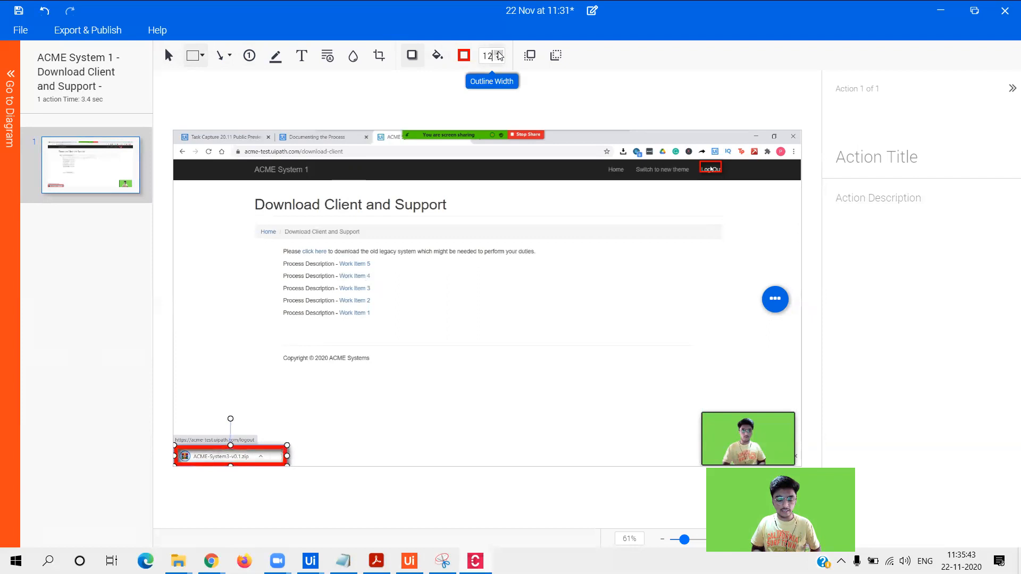
pyautogui.click(462, 56)
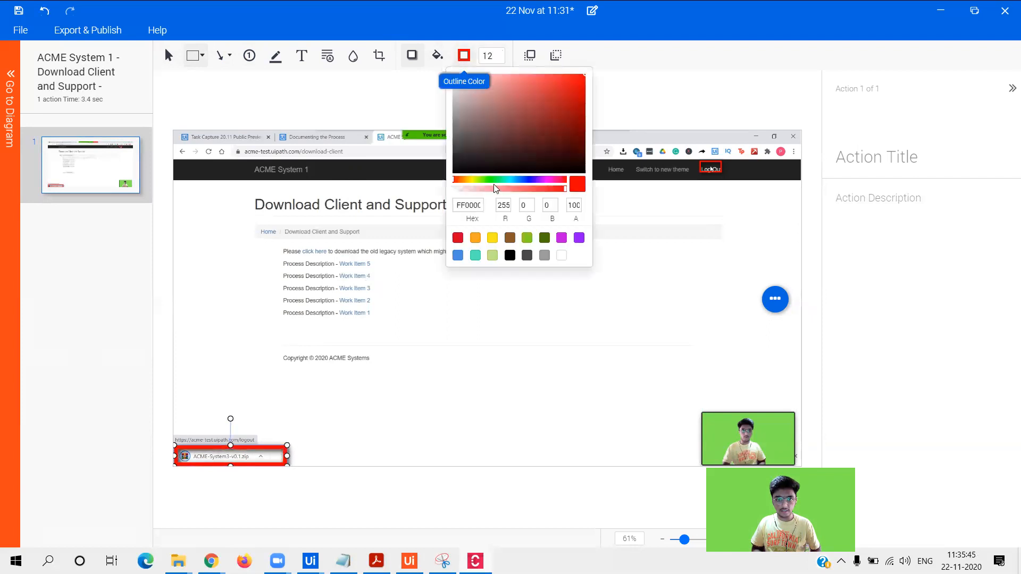
pyautogui.click(489, 240)
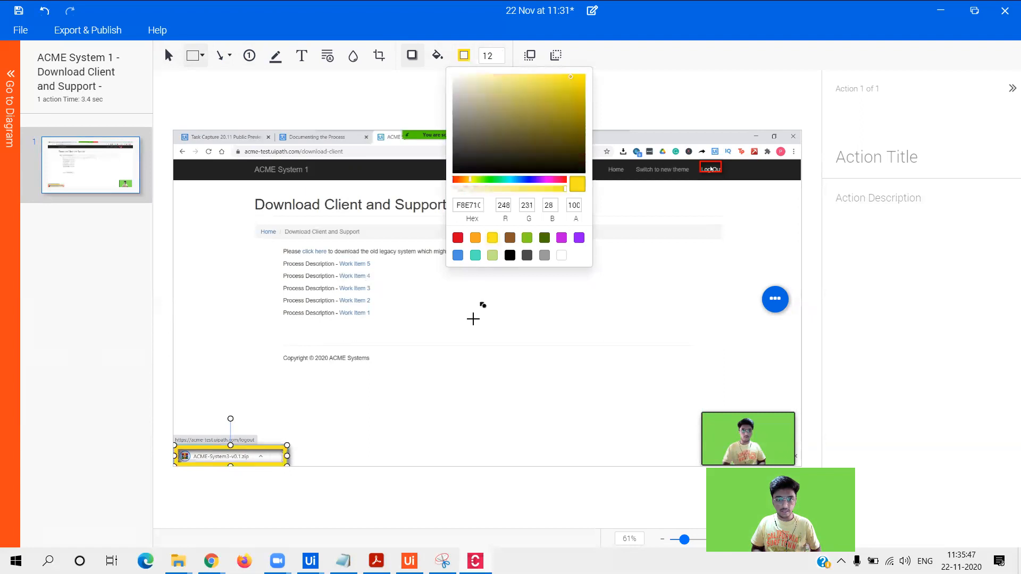
pyautogui.click(482, 336)
# - Title the action 'Downloaded File' and return to the process diagram
pyautogui.click(879, 159)
pyautogui.write('Downloaded File')
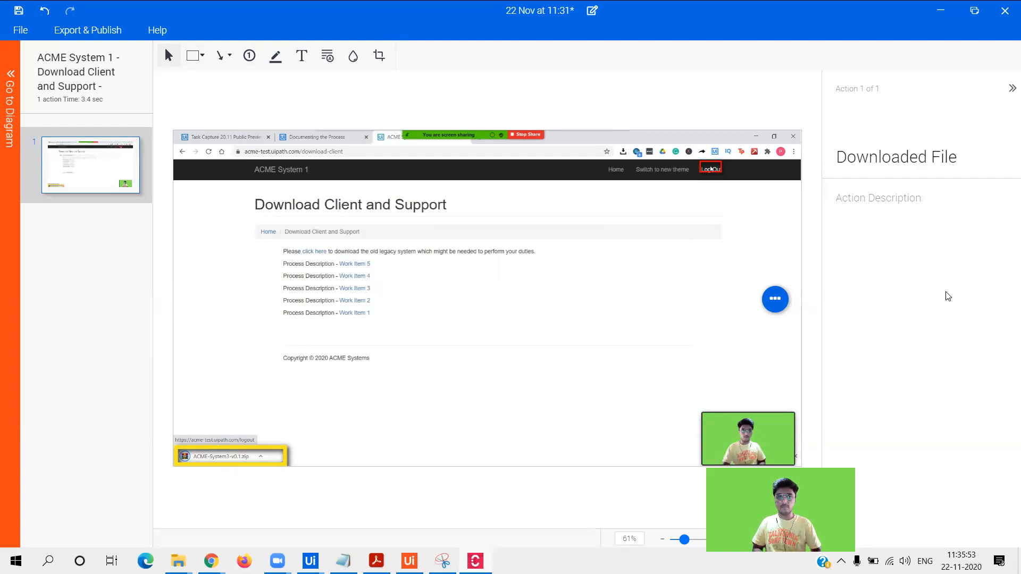
pyautogui.click(7, 94)
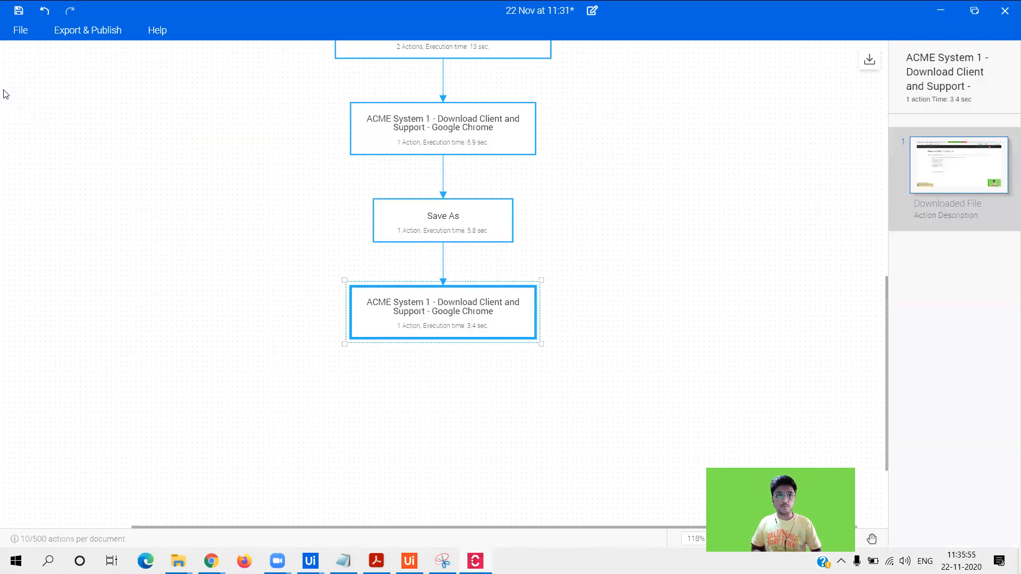
pyautogui.click(24, 30)
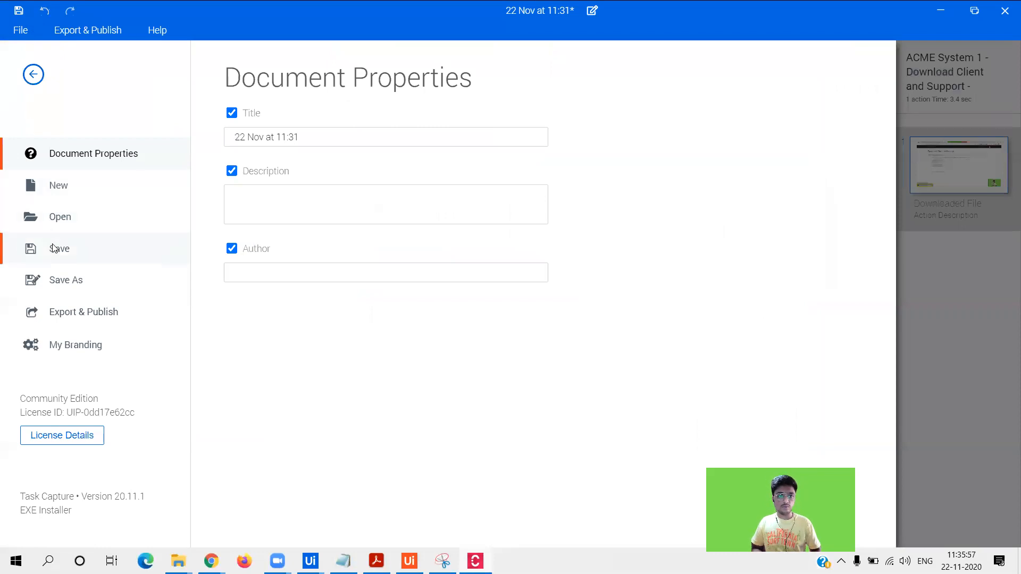
# - Replace the document title with 'ACME User Data Download'
pyautogui.moveTo(347, 136); pyautogui.dragTo(234, 152)
pyautogui.write('ACMER')
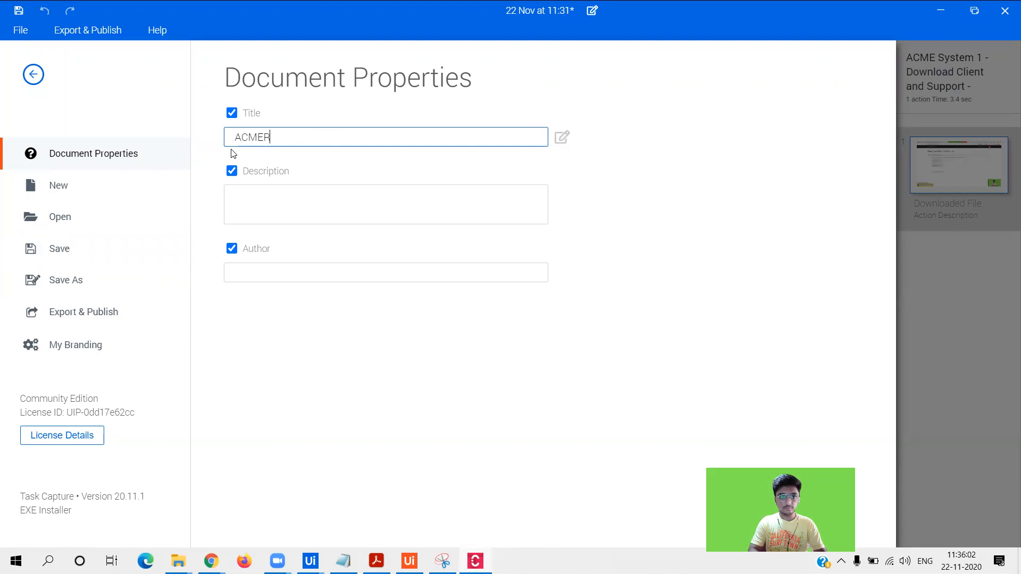
pyautogui.press('BackSpace')
pyautogui.write('USe')
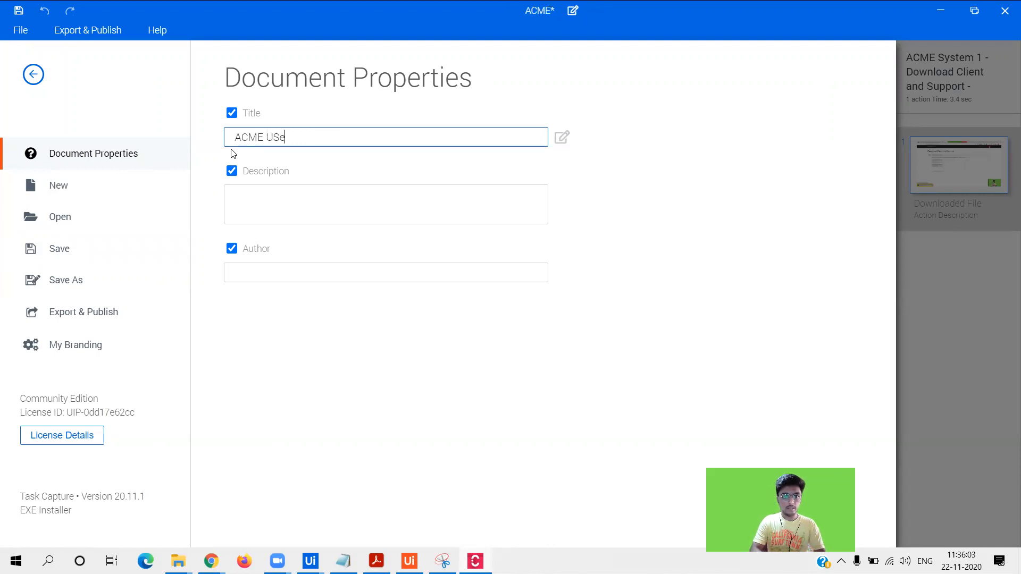
pyautogui.write('rer')
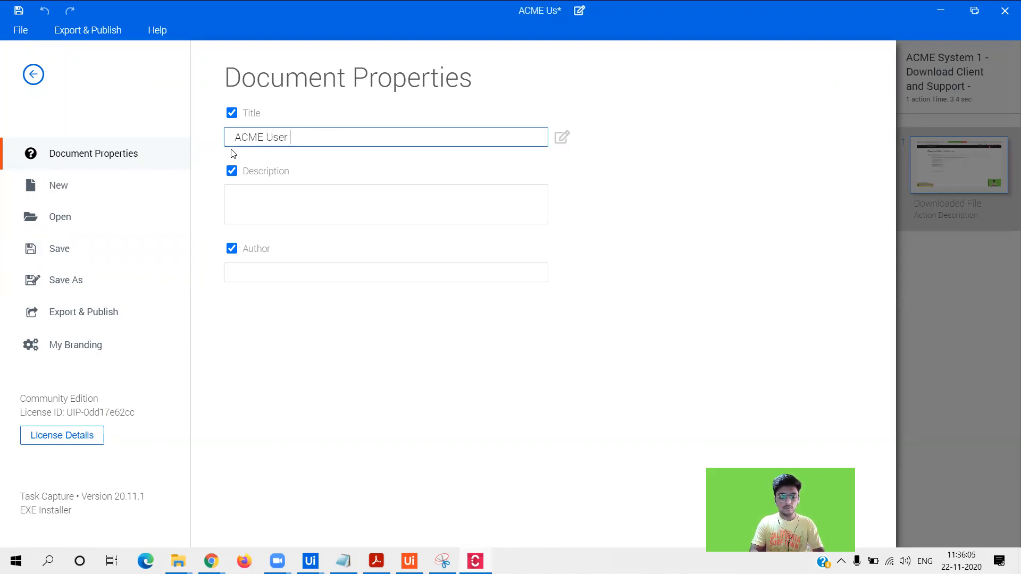
pyautogui.write(' Data Downl')
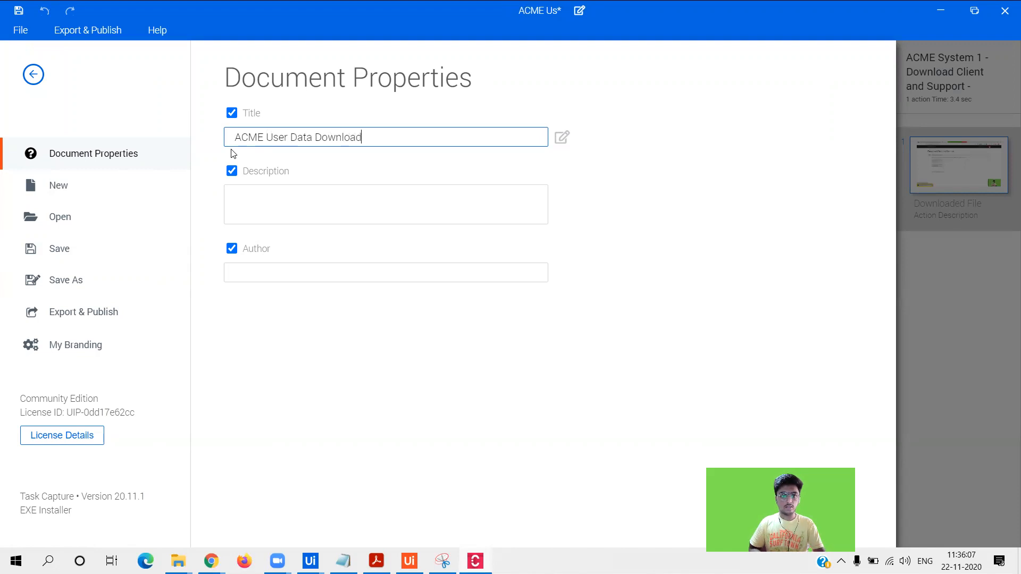
pyautogui.write('oad')
# - Write a description explaining how user data will be downloaded from the ACME site
pyautogui.click(338, 205)
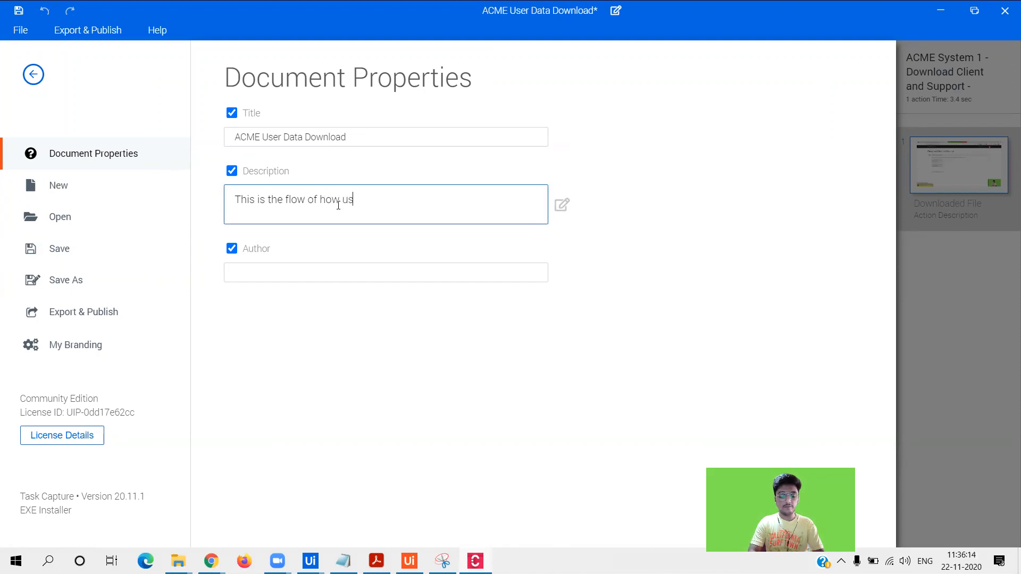
pyautogui.write('This is the flow of how user data will be downloaded')
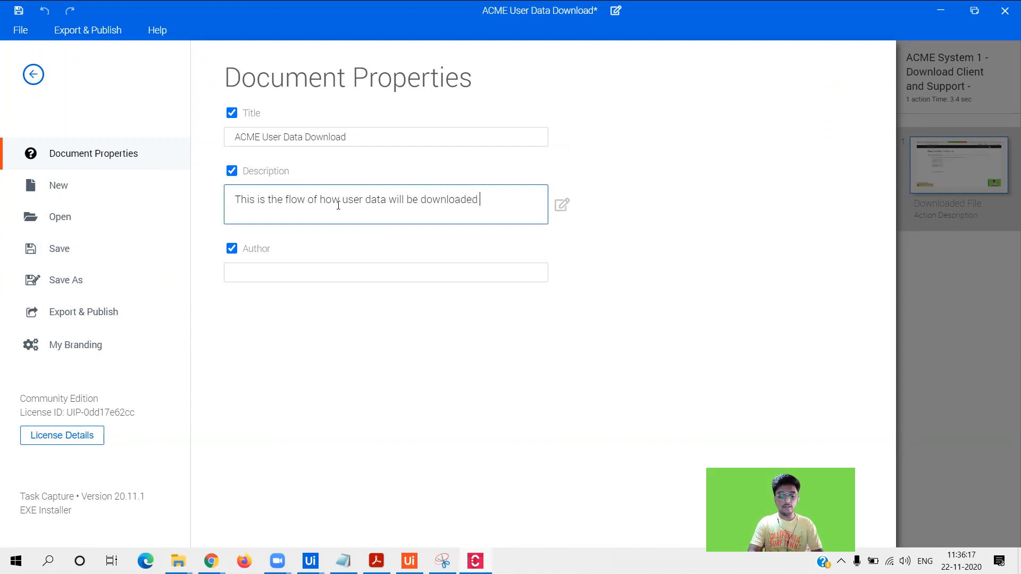
pyautogui.write(' from the ACME-test-UiPath.c')
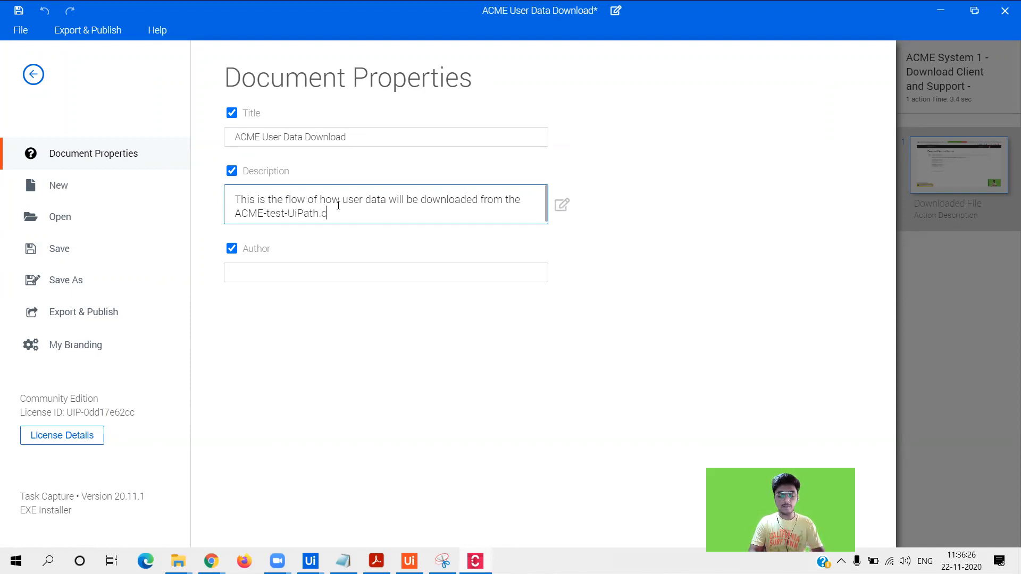
pyautogui.write('m')
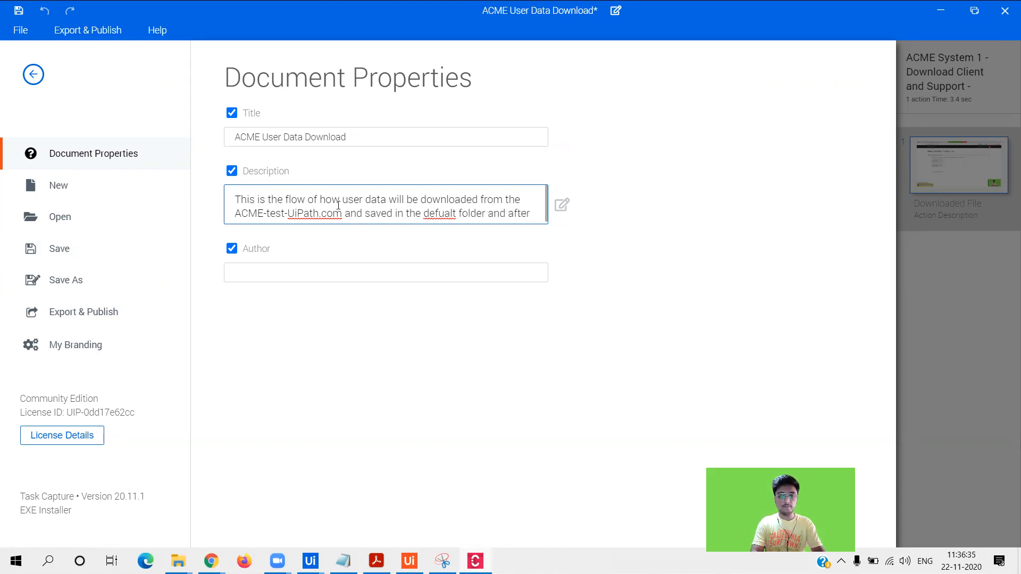
pyautogui.write('that log out.')
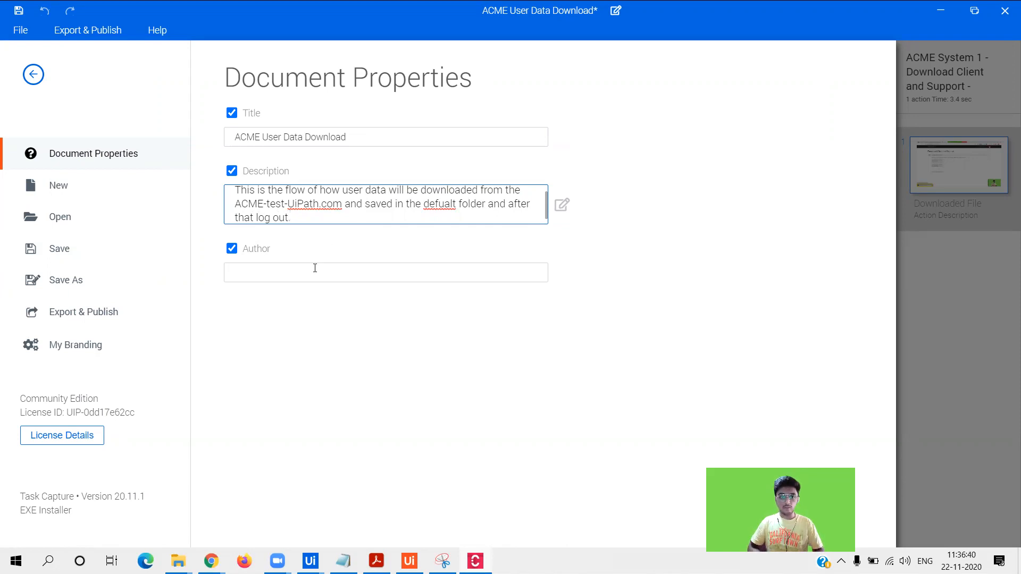
# - Enter the author's full name and bring up the Export & Publish options
pyautogui.click(315, 269)
pyautogui.write('Parth doshi')
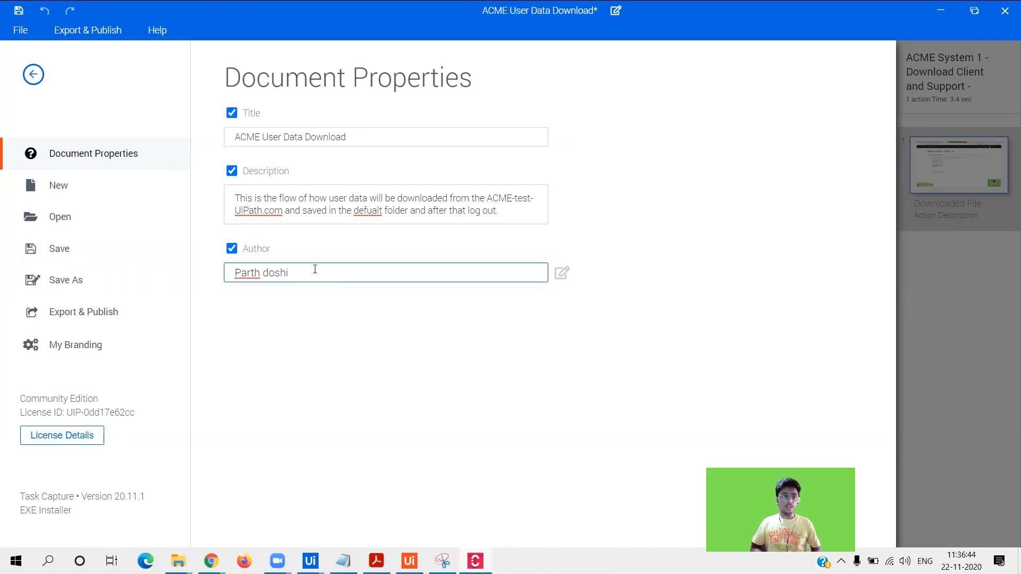
pyautogui.click(144, 313)
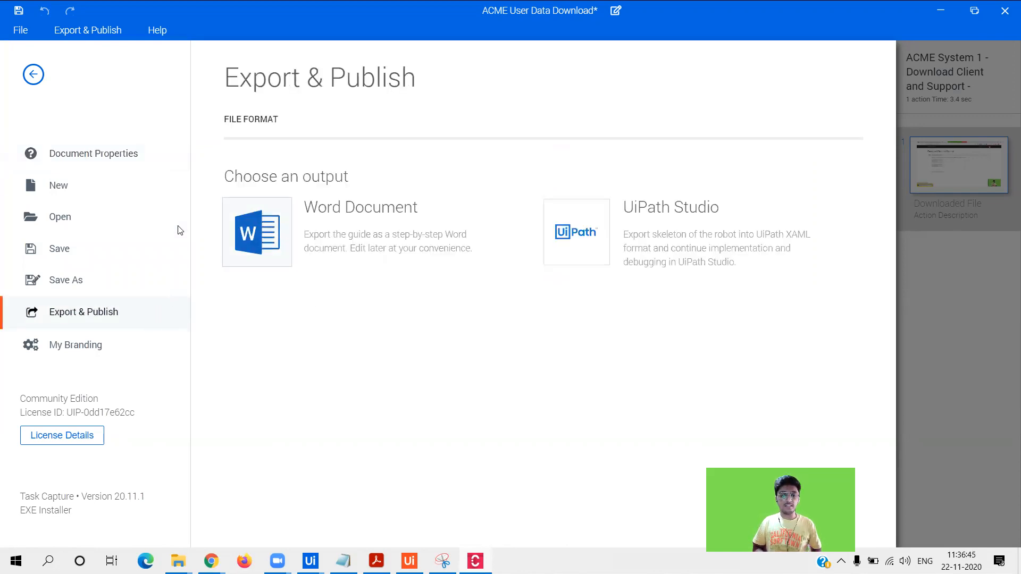
# - Export to a Word document with the UiPath PDD template, keeping image quality High
pyautogui.click(232, 248)
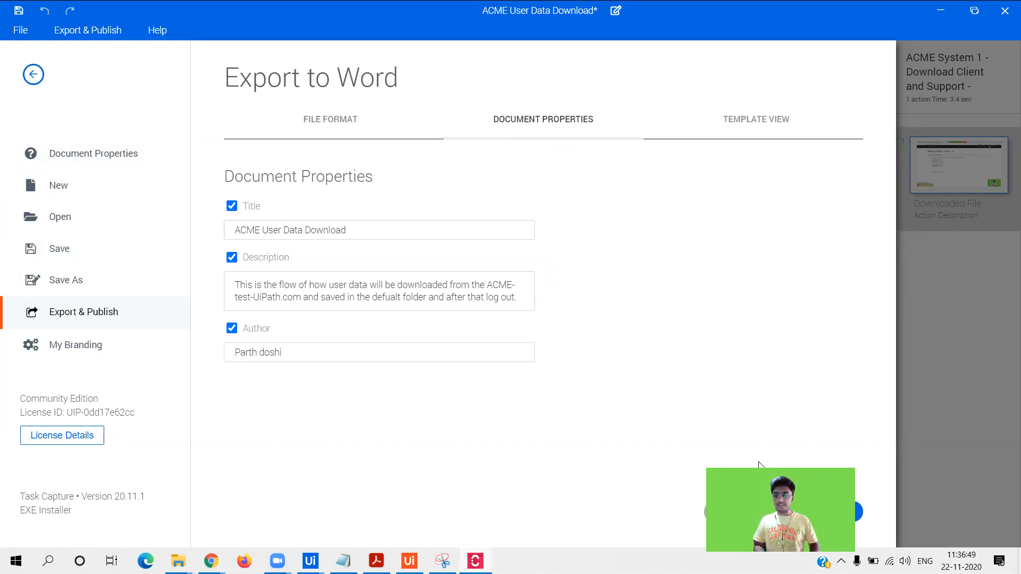
pyautogui.click(824, 511)
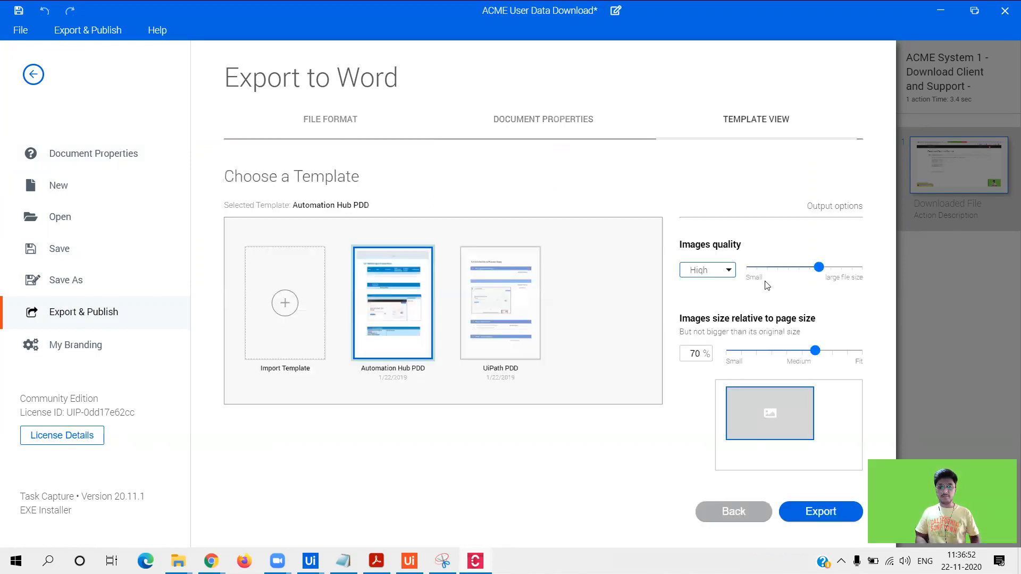
pyautogui.click(503, 294)
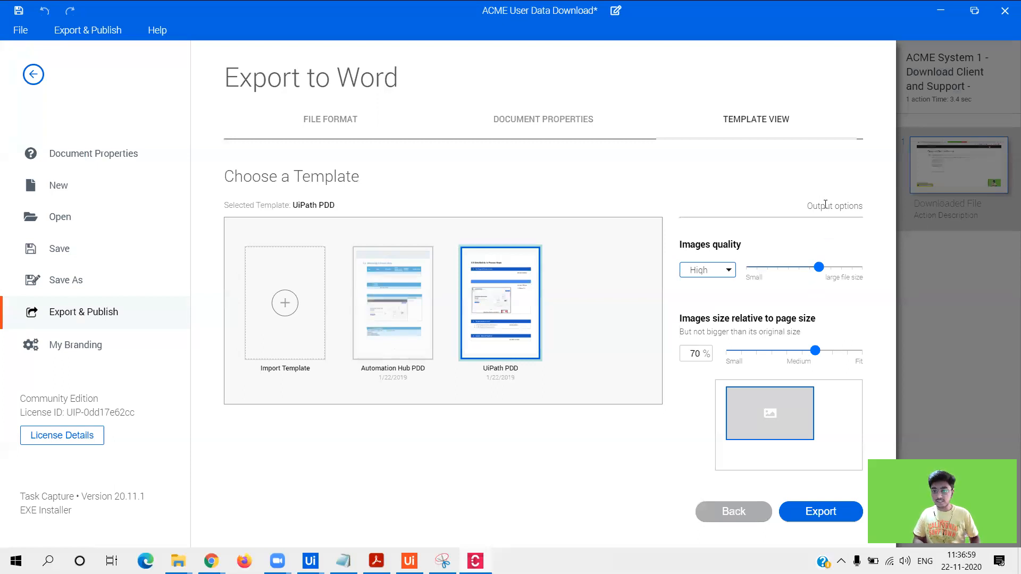
pyautogui.click(707, 270)
pyautogui.click(707, 270)
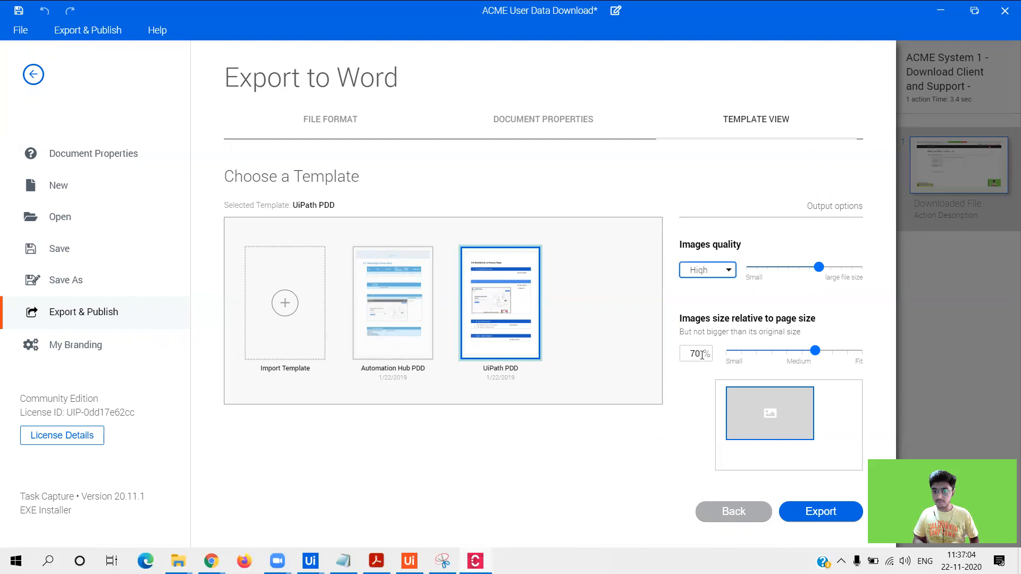
pyautogui.click(810, 524)
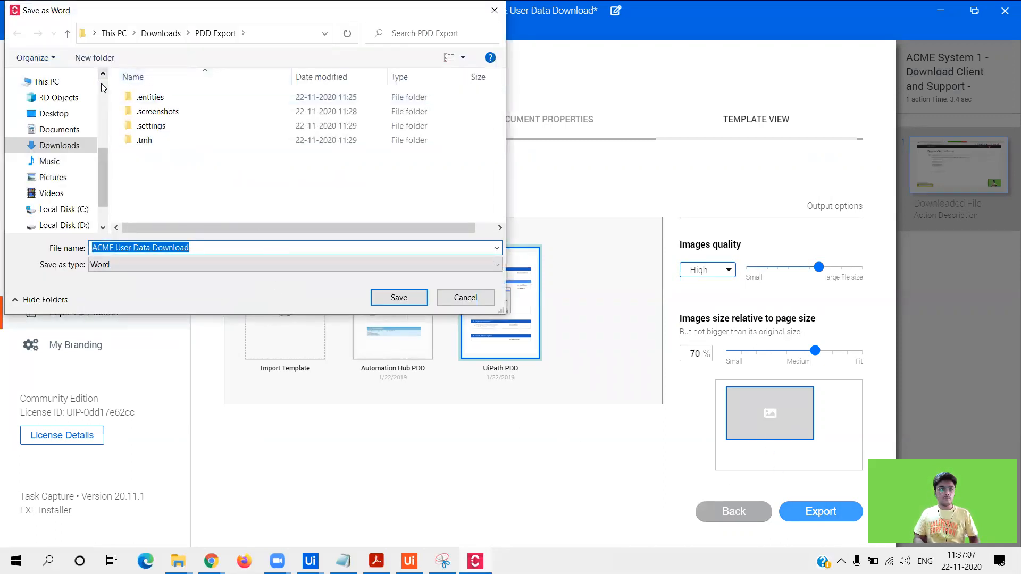
# - Save the export as ACME User Data Download.docx in Downloads and open it in Word
pyautogui.scroll(3, 102, 88)
pyautogui.click(53, 119)
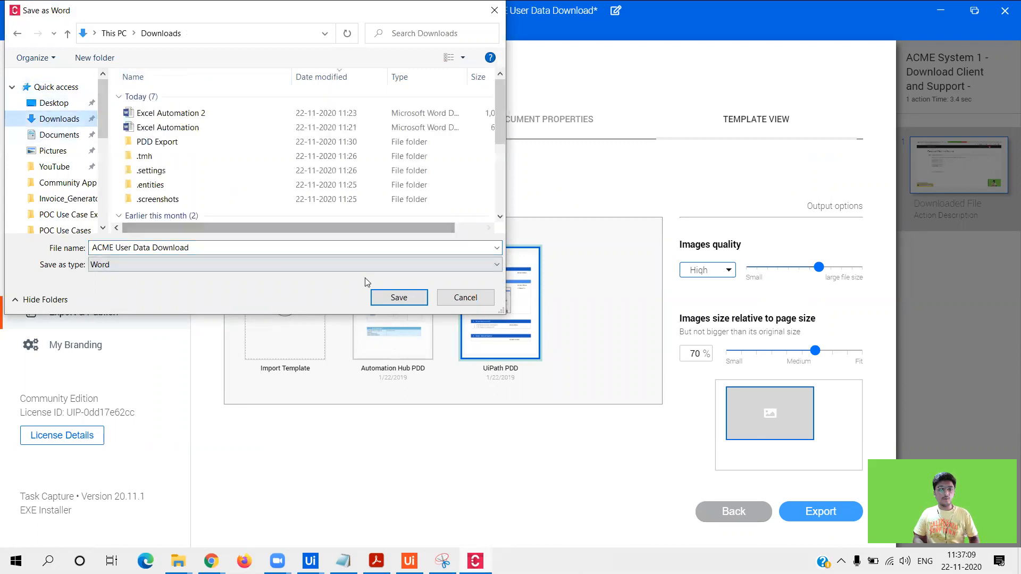
pyautogui.click(404, 304)
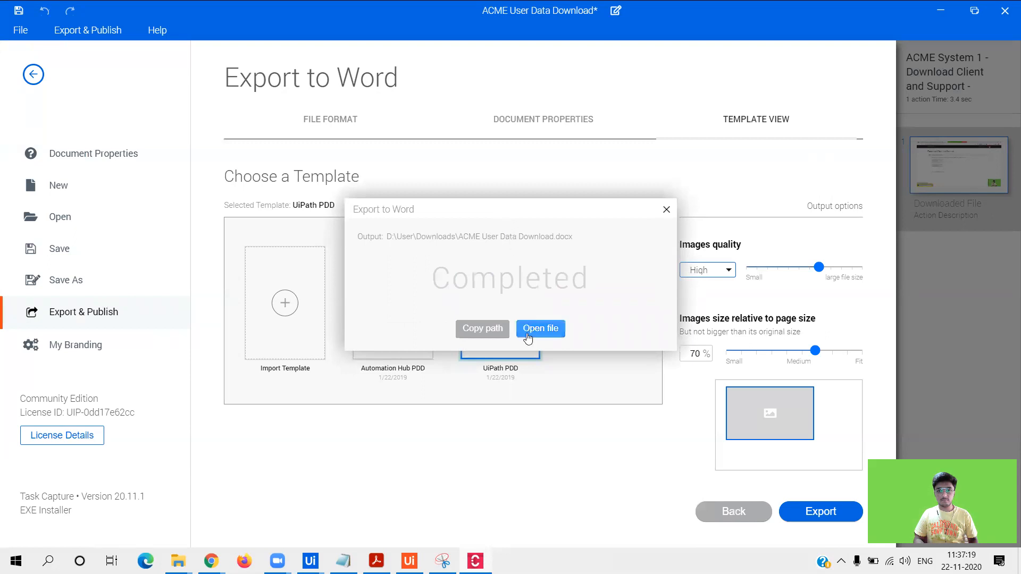
pyautogui.click(529, 330)
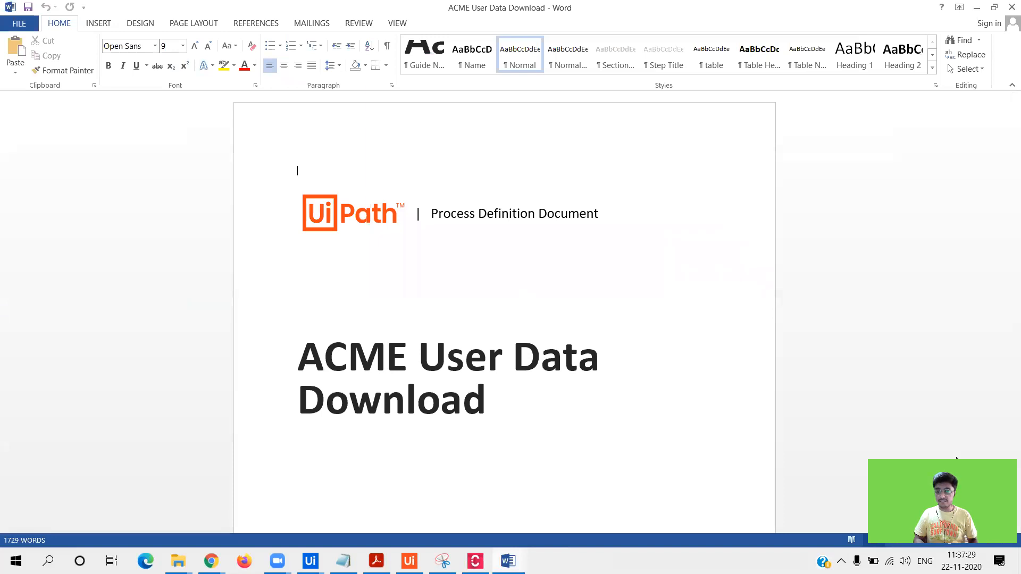
# - Correct the misspelled word 'defualt' to 'default' in the PDD
pyautogui.scroll(-5, 1005, 531)
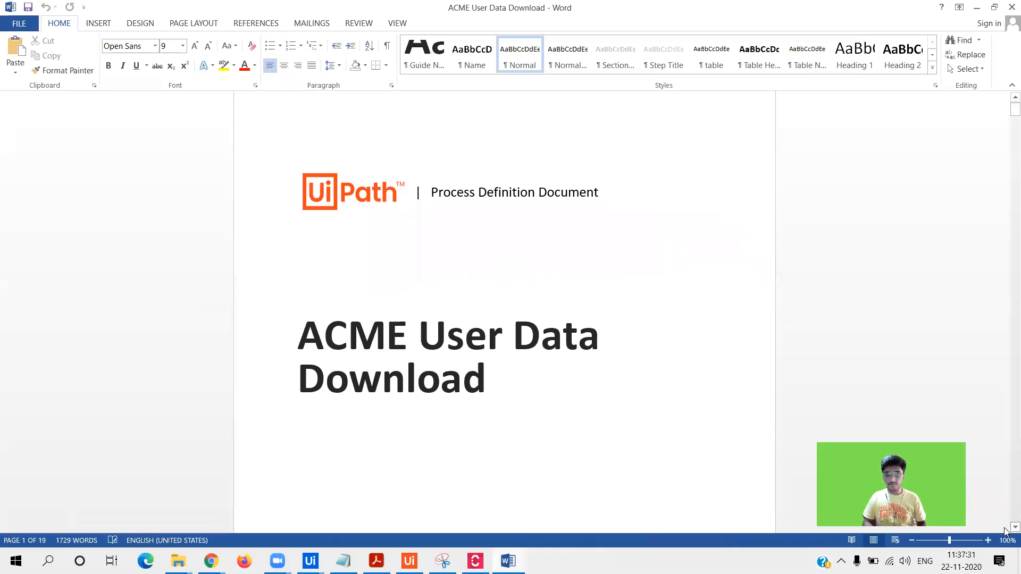
pyautogui.scroll(-8, 1005, 530)
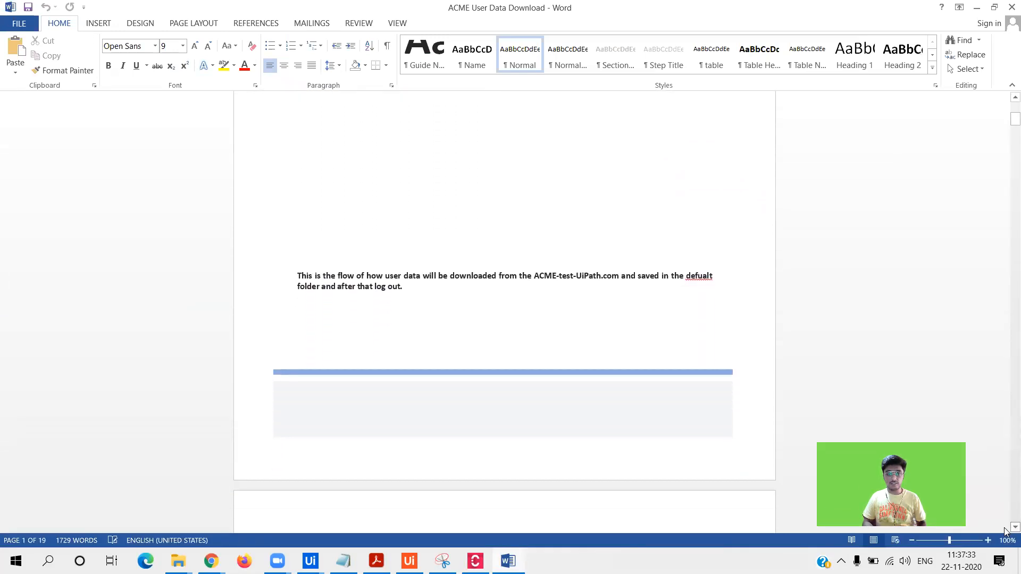
pyautogui.scroll(-4, 1005, 532)
pyautogui.click(1012, 98)
pyautogui.click(1011, 98)
pyautogui.scroll(5, 1007, 99)
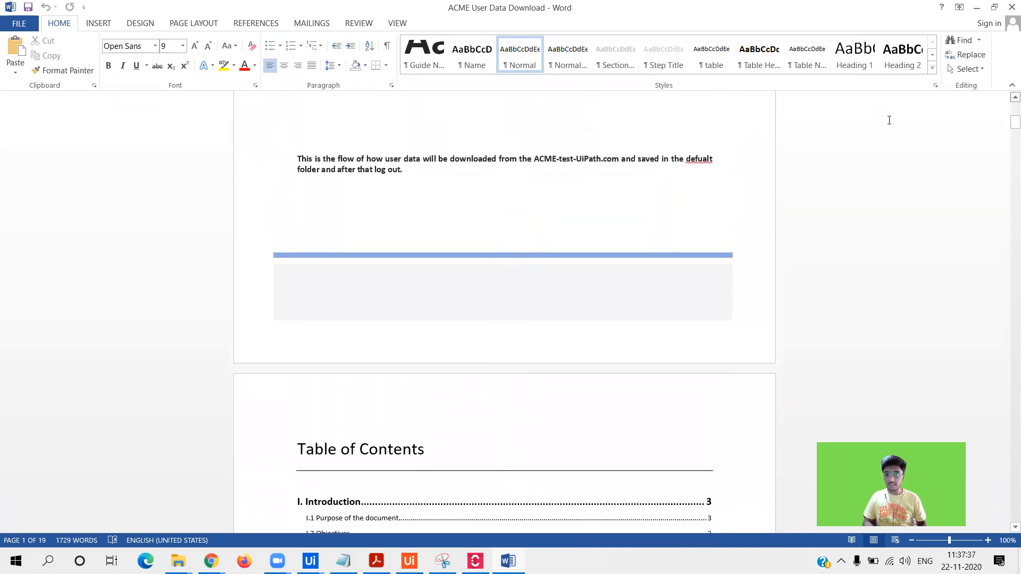
pyautogui.click(699, 166)
pyautogui.rightClick(700, 168)
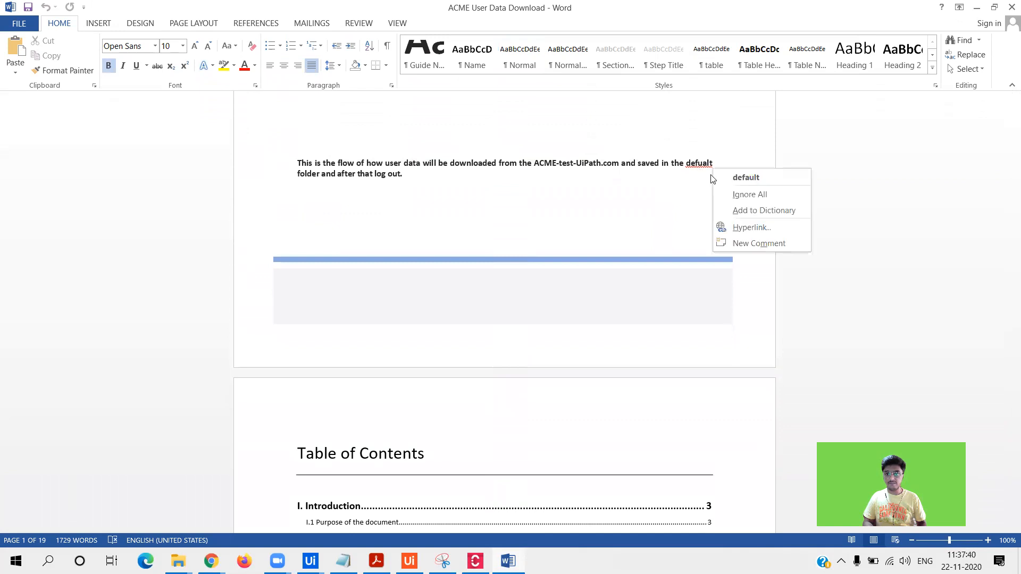
pyautogui.click(723, 176)
# - Scroll down to section II.5 Detailed As-Is Process Actions
pyautogui.scroll(-7, 1005, 534)
pyautogui.scroll(-3, 1005, 534)
pyautogui.moveTo(1006, 133); pyautogui.dragTo(1006, 244)
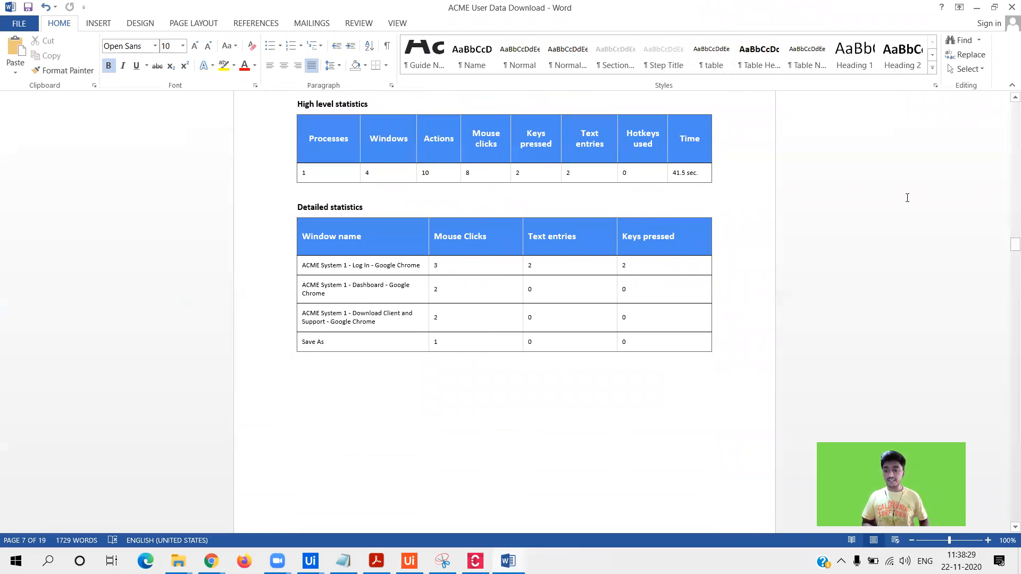
pyautogui.moveTo(1014, 247); pyautogui.dragTo(1007, 272)
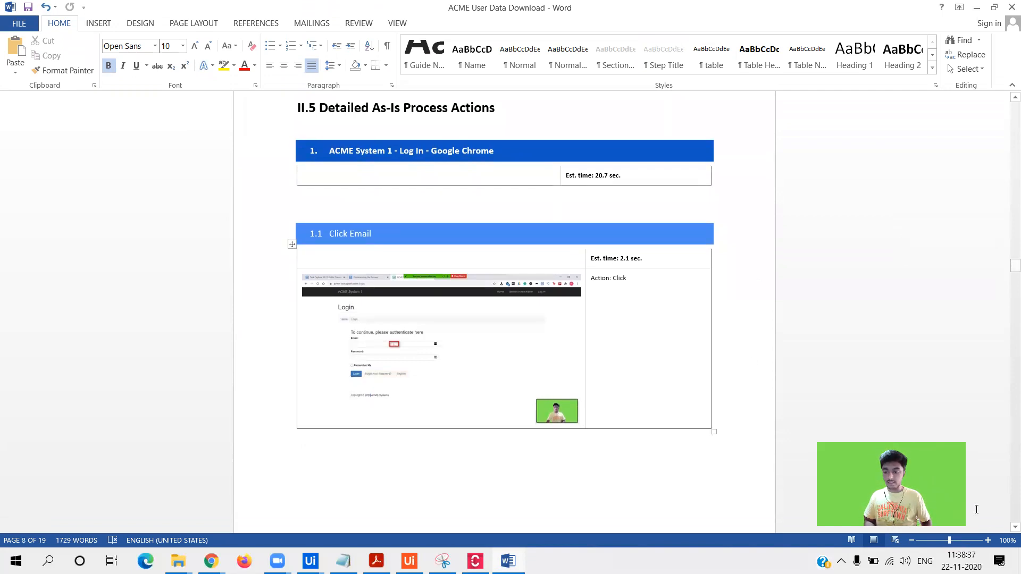
# - Zoom the document view in to 160%
pyautogui.click(987, 540)
pyautogui.click(987, 540)
pyautogui.click(987, 540)
pyautogui.click(987, 541)
pyautogui.click(987, 540)
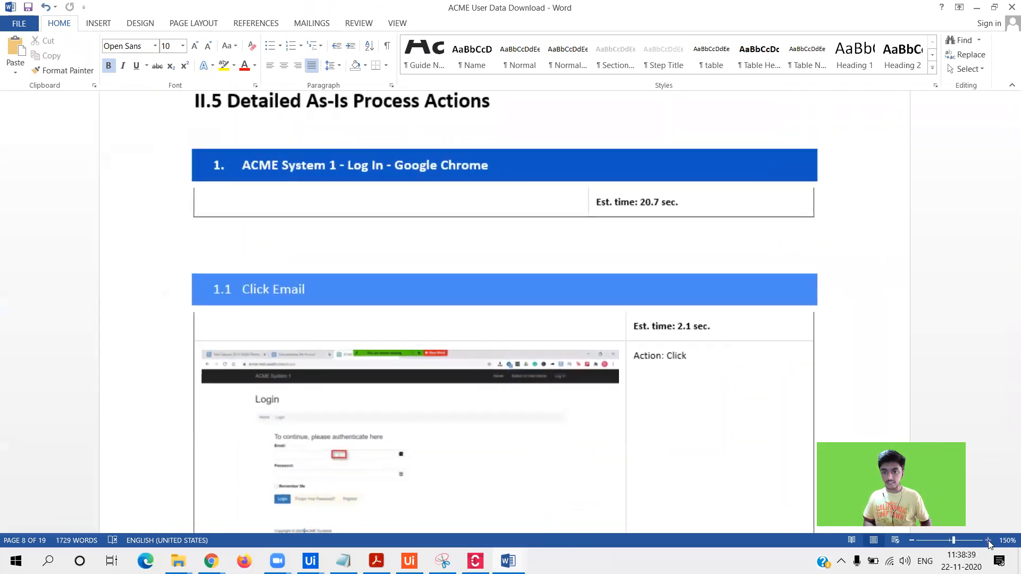
pyautogui.click(987, 540)
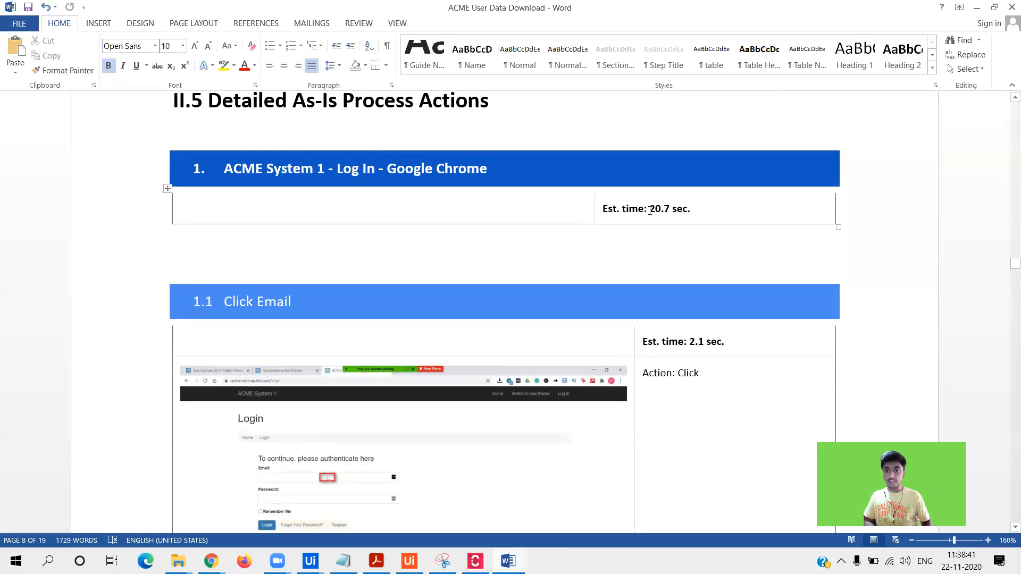
# - Inspect the 20.7 sec. estimated time and the Click Email step's screenshot and Action cell
pyautogui.moveTo(649, 210); pyautogui.dragTo(715, 206)
pyautogui.click(715, 206)
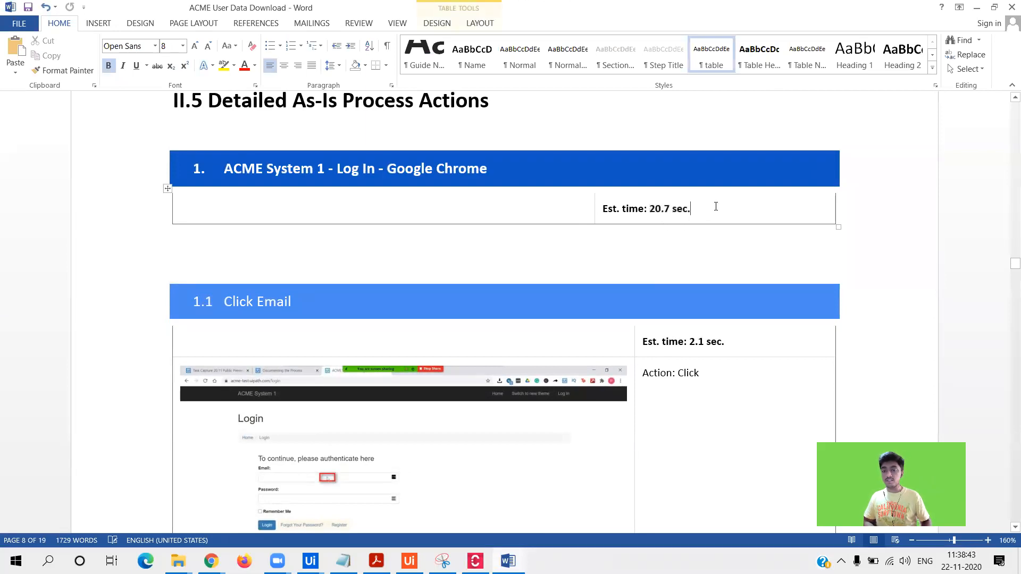
pyautogui.moveTo(1006, 271); pyautogui.dragTo(1006, 273)
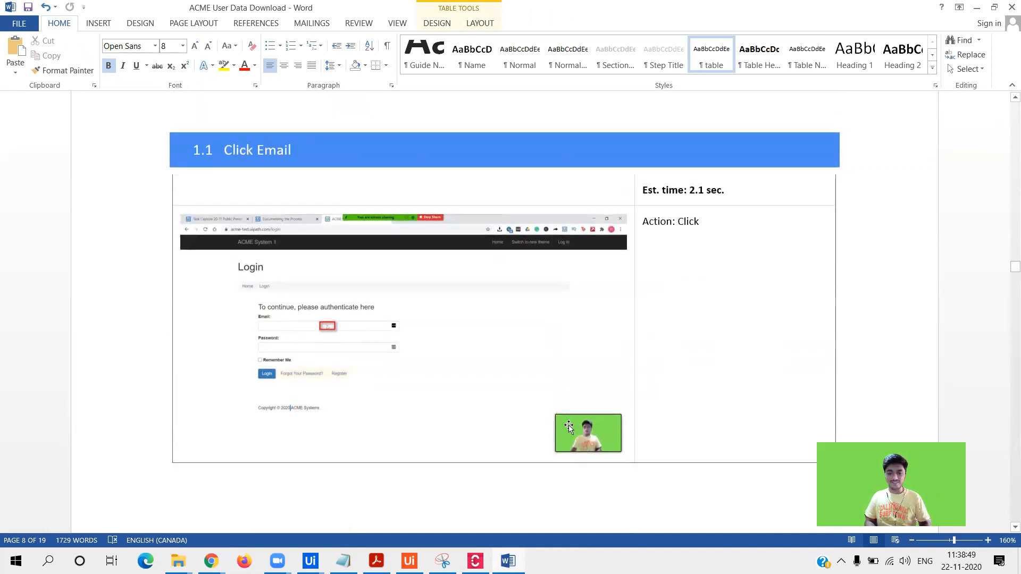
pyautogui.click(569, 425)
pyautogui.click(806, 305)
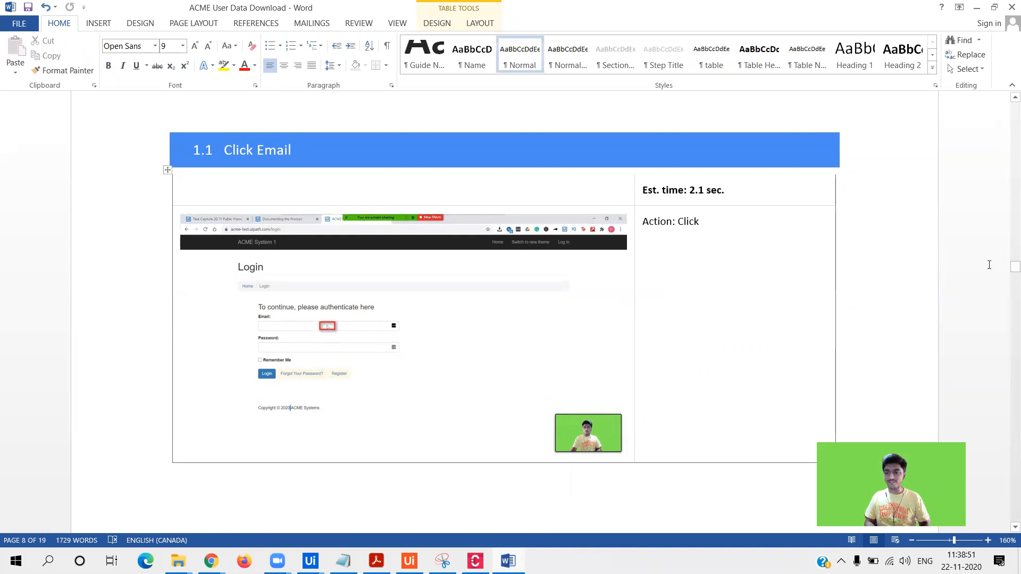
# - Review the step tables' text, then scroll back up to the cover page
pyautogui.moveTo(1006, 274); pyautogui.dragTo(1007, 329)
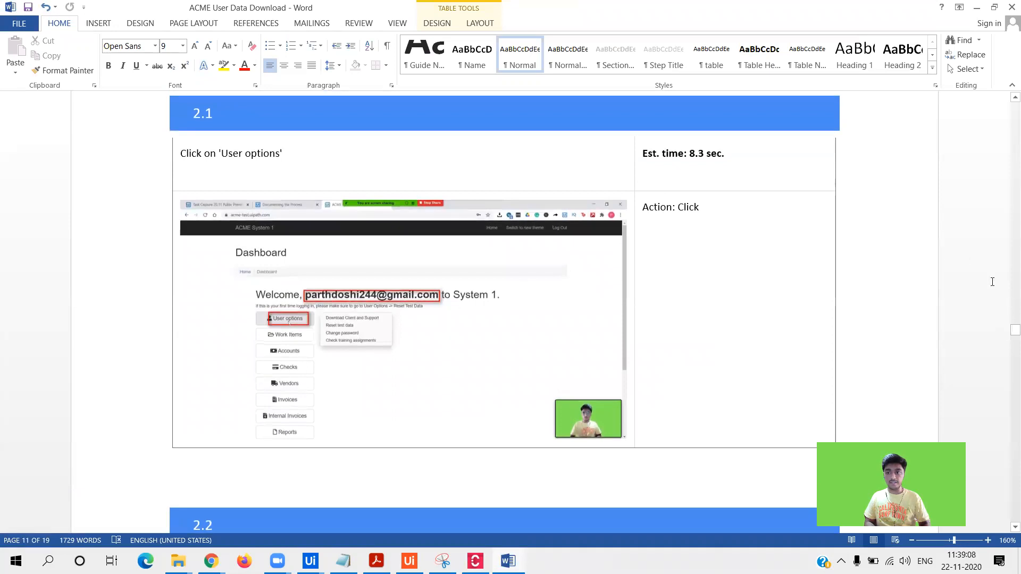
pyautogui.moveTo(678, 214); pyautogui.dragTo(718, 217)
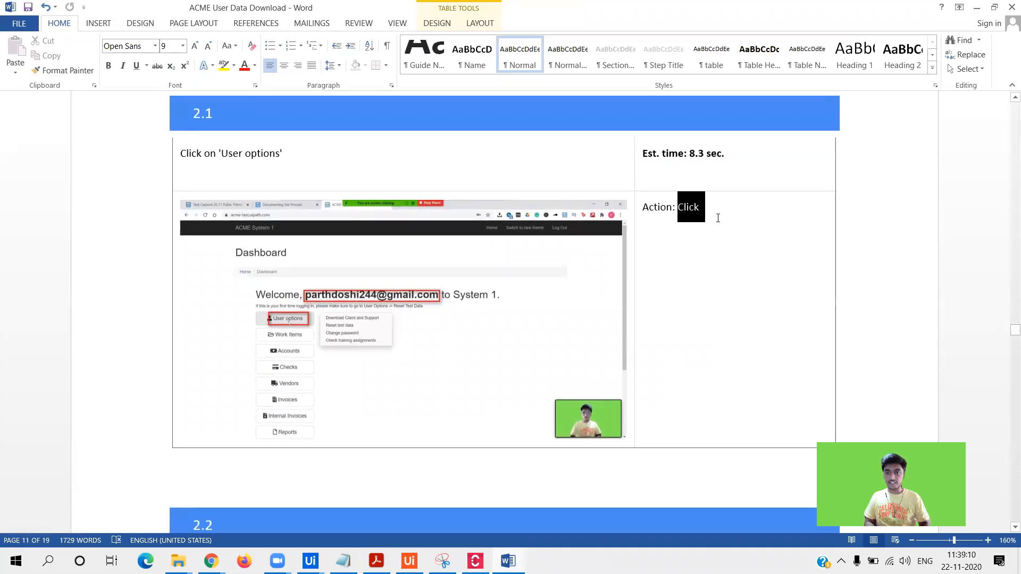
pyautogui.click(715, 223)
pyautogui.moveTo(182, 155); pyautogui.dragTo(383, 184)
pyautogui.click(1005, 329)
pyautogui.moveTo(1005, 335); pyautogui.dragTo(1007, 110)
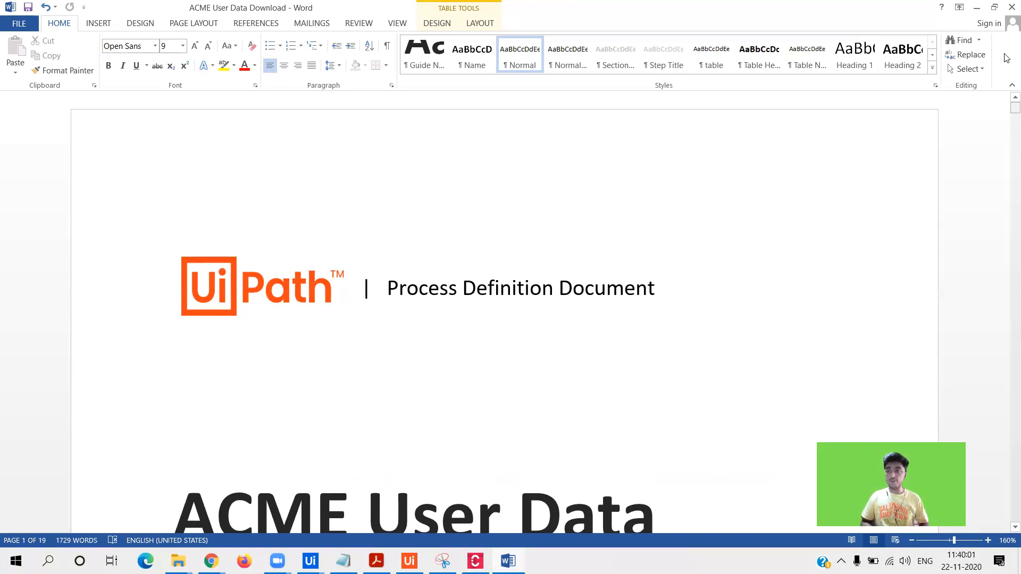
# - Close the exported PDD in Word, answering the save prompt, and dismiss Task Capture's export-completed notice
pyautogui.click(1011, 7)
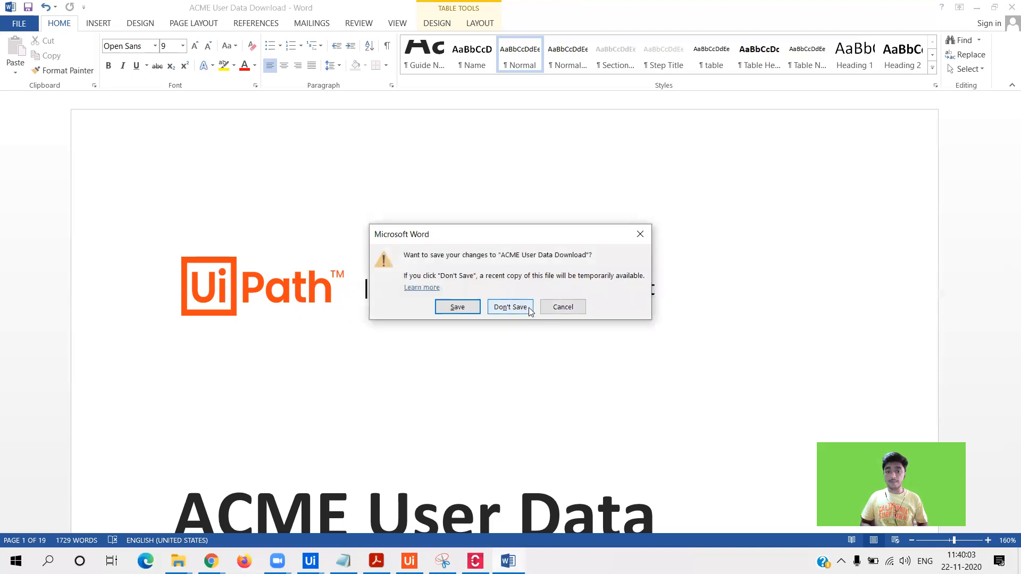
pyautogui.click(457, 308)
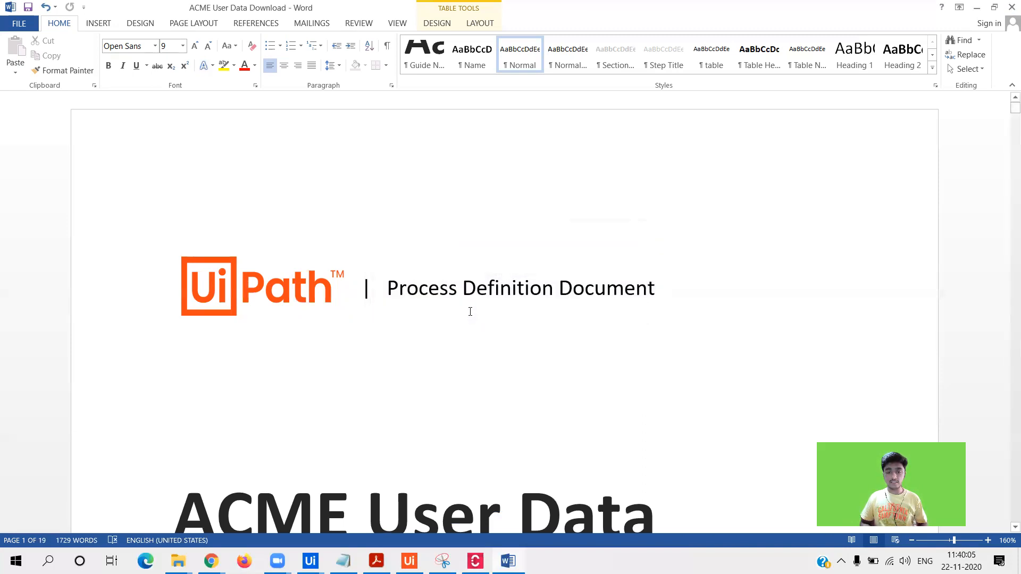
pyautogui.moveTo(475, 561)
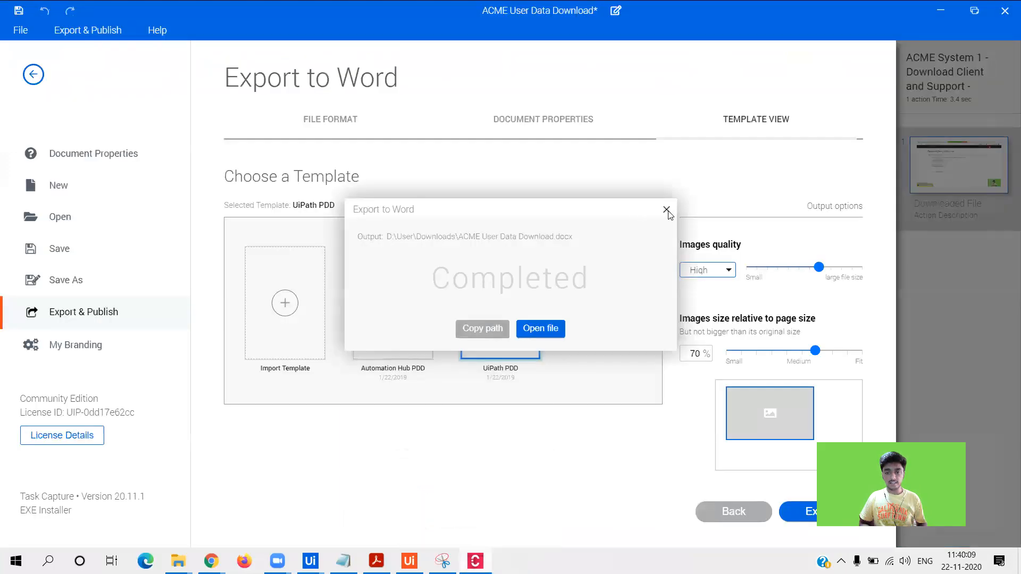
pyautogui.click(666, 209)
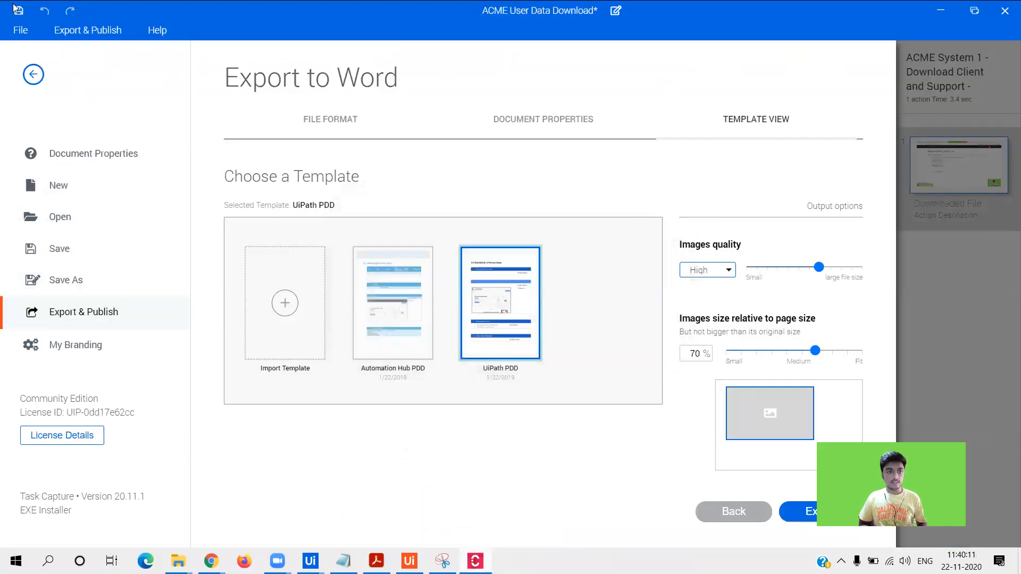
# - Save the ACME User Data Download diagram when prompted while opening another document
pyautogui.click(33, 74)
pyautogui.click(20, 30)
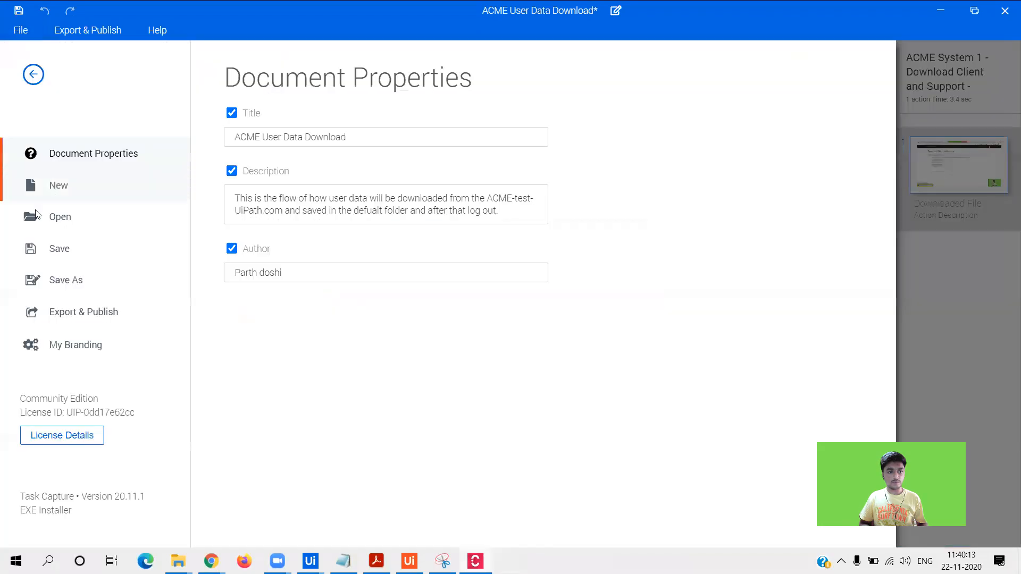
pyautogui.click(38, 214)
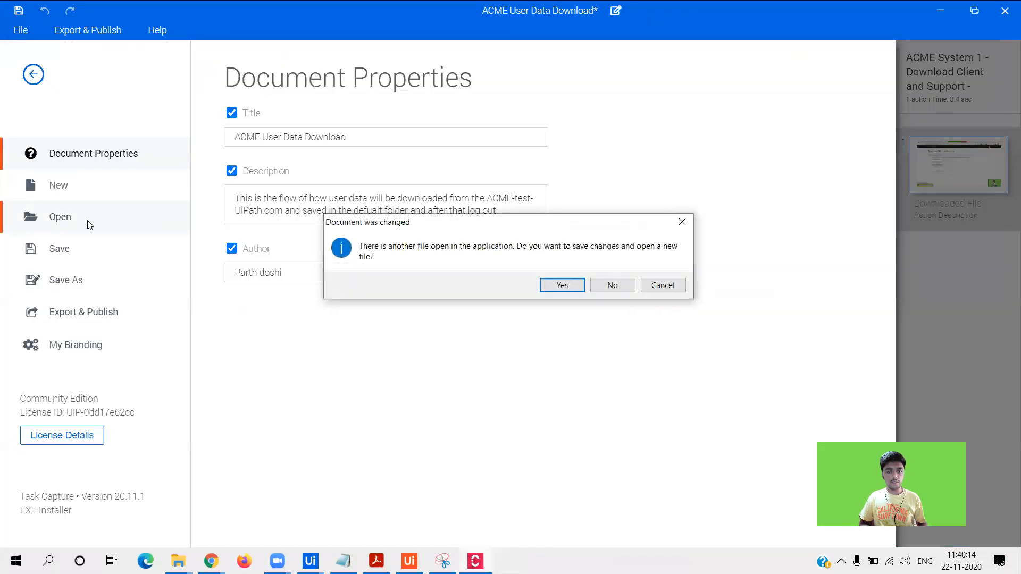
pyautogui.click(562, 285)
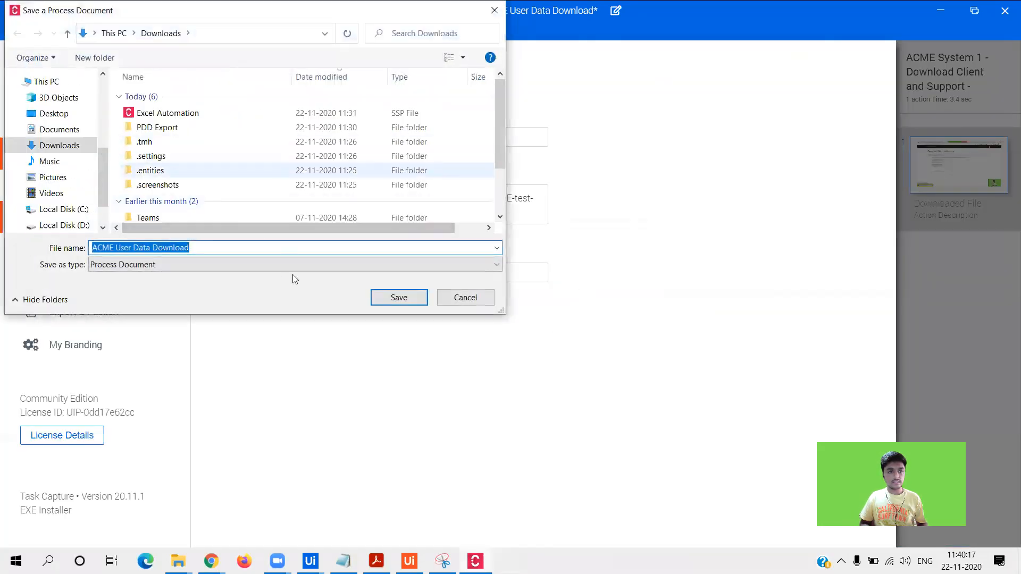
pyautogui.click(395, 296)
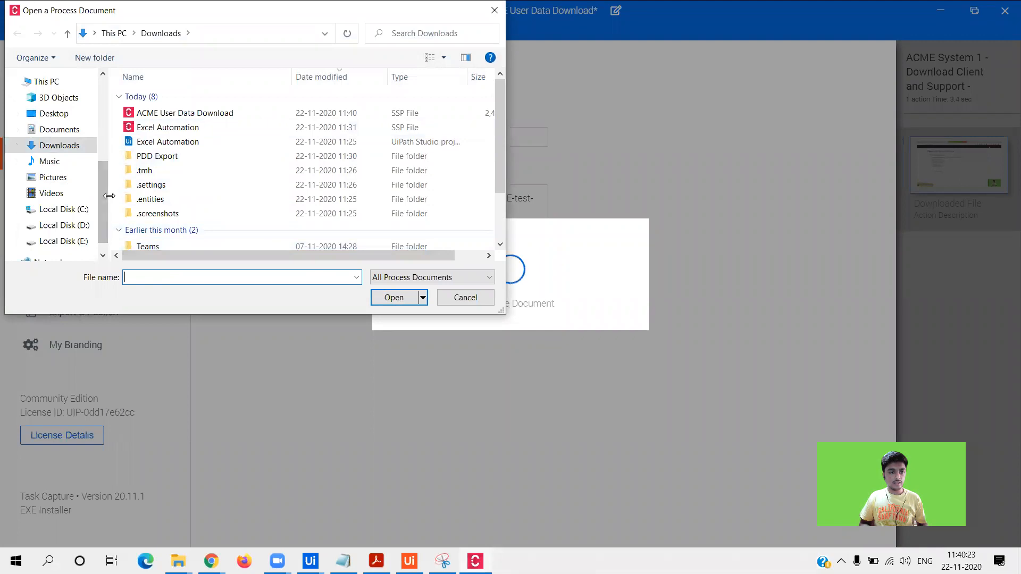
# - Open the Excel Automation Studio workflow as a diagram and acknowledge the notice
pyautogui.click(142, 145)
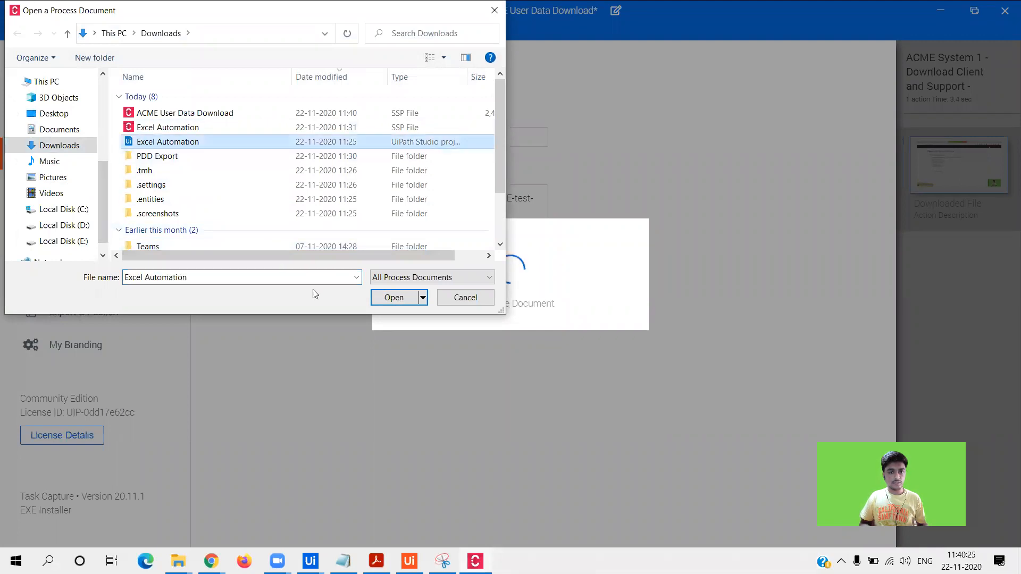
pyautogui.click(372, 299)
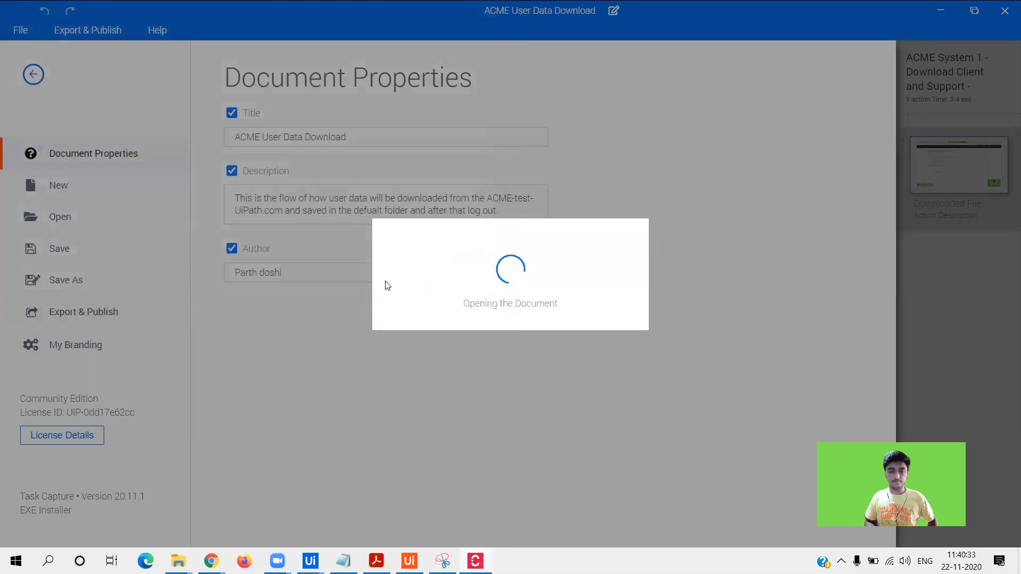
pyautogui.click(634, 308)
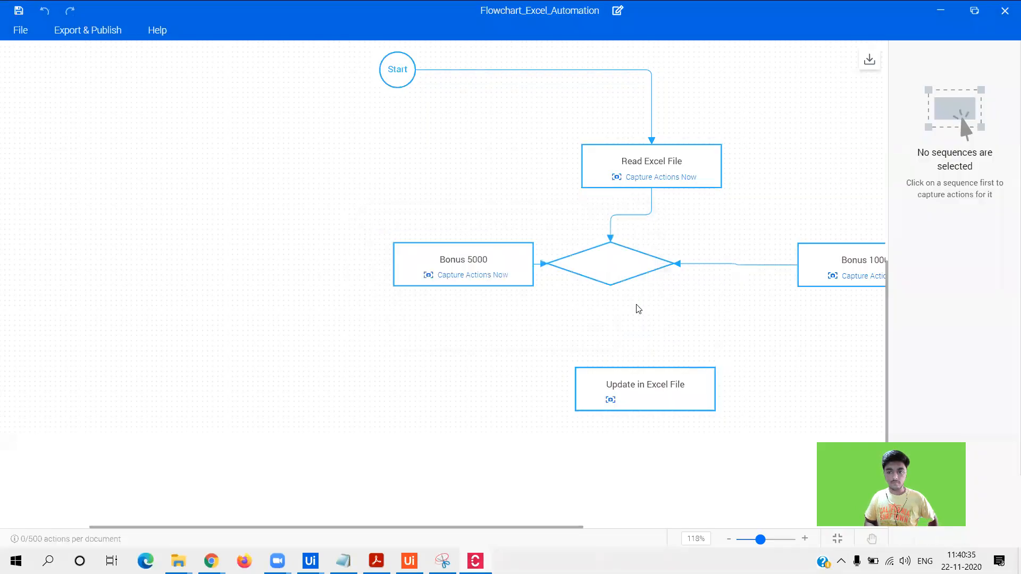
# - Look over the Excel Automation flowchart and select the Bonus 5000 sequence
pyautogui.tripleClick(493, 534)
pyautogui.moveTo(461, 525); pyautogui.dragTo(570, 529)
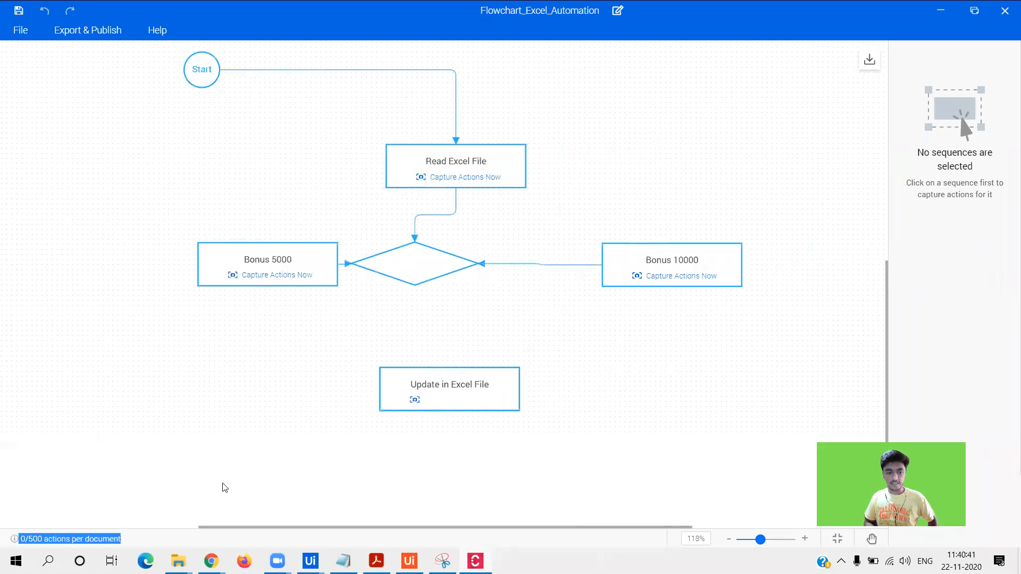
pyautogui.click(299, 252)
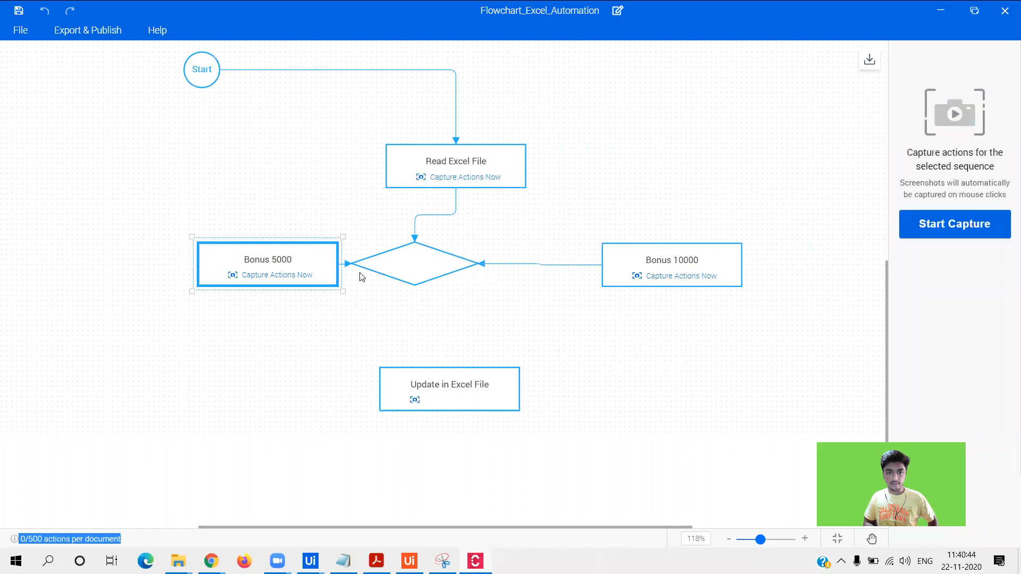
# - Open the Main workflow from Documents > UiPath > Certificate Generator
pyautogui.click(21, 29)
pyautogui.click(99, 219)
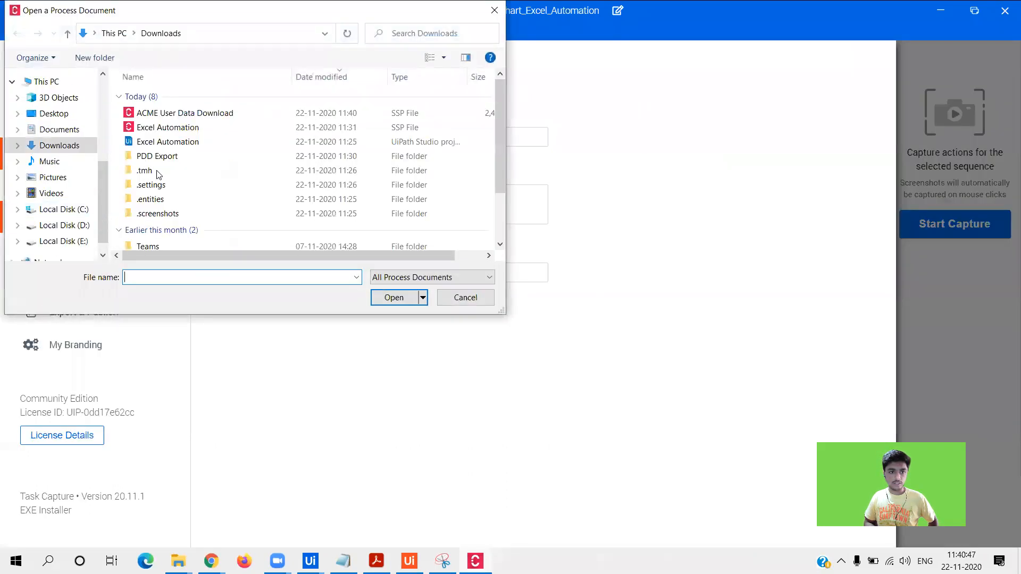
pyautogui.click(51, 134)
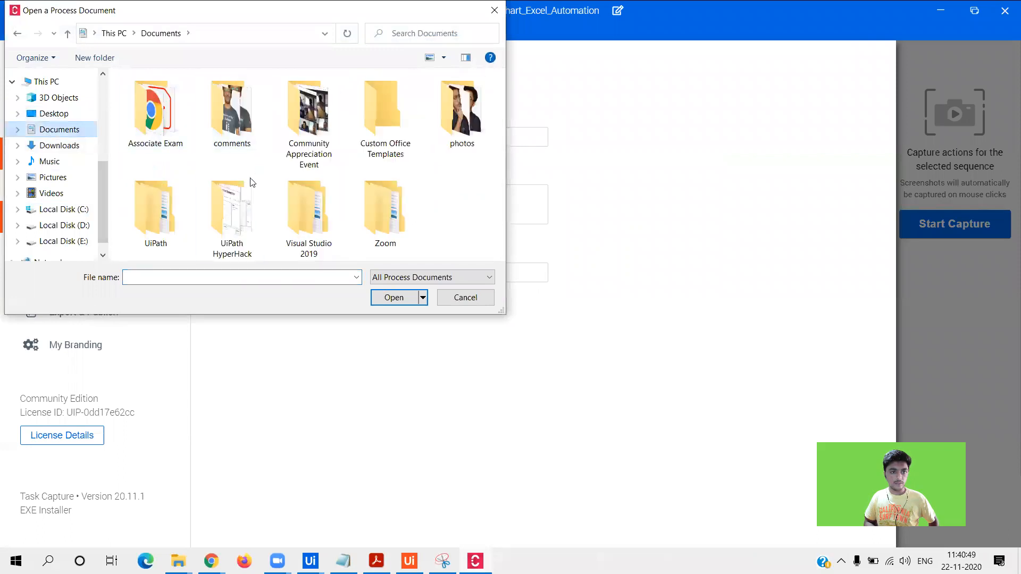
pyautogui.doubleClick(171, 212)
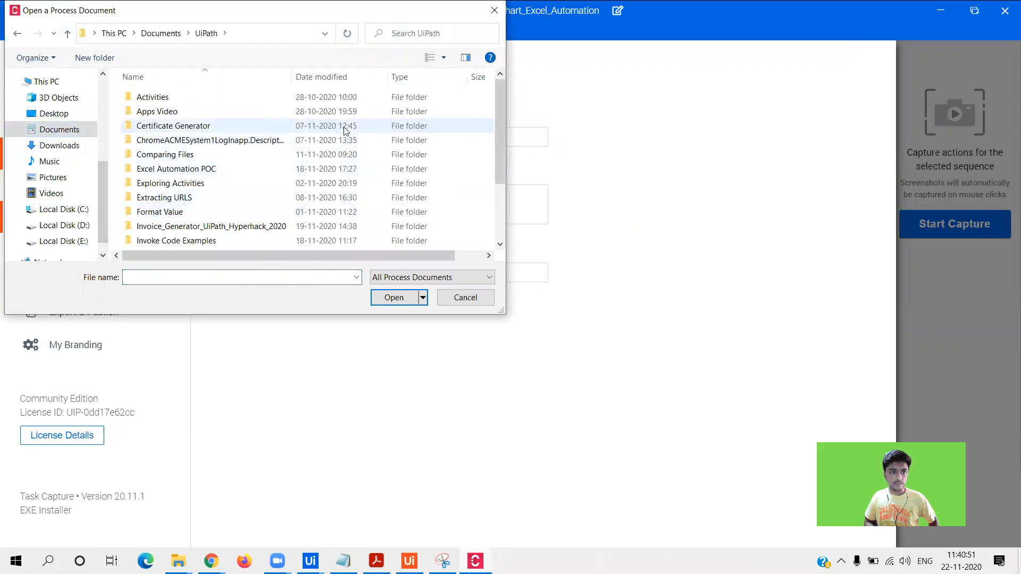
pyautogui.doubleClick(388, 126)
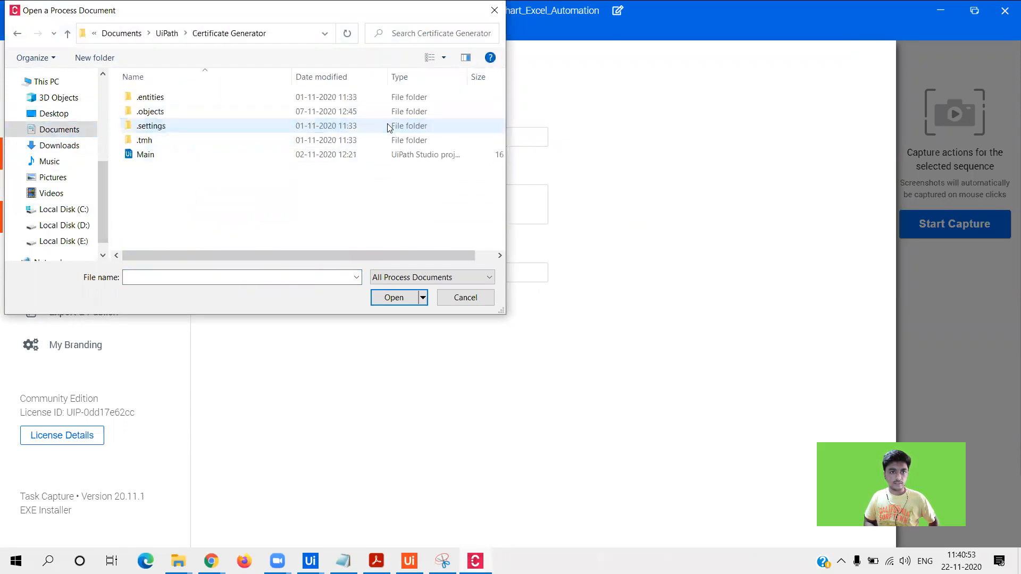
pyautogui.click(365, 155)
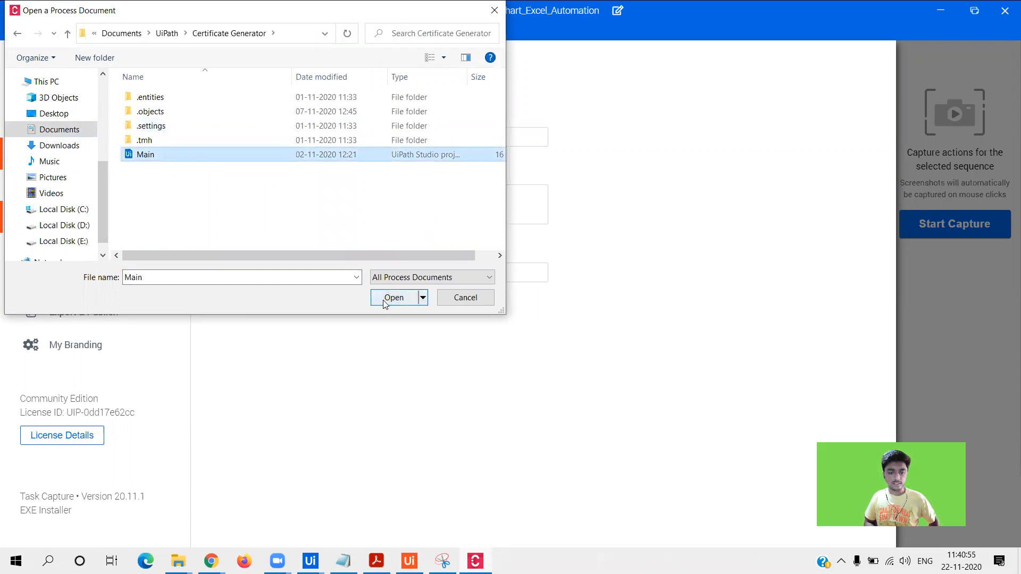
pyautogui.click(387, 301)
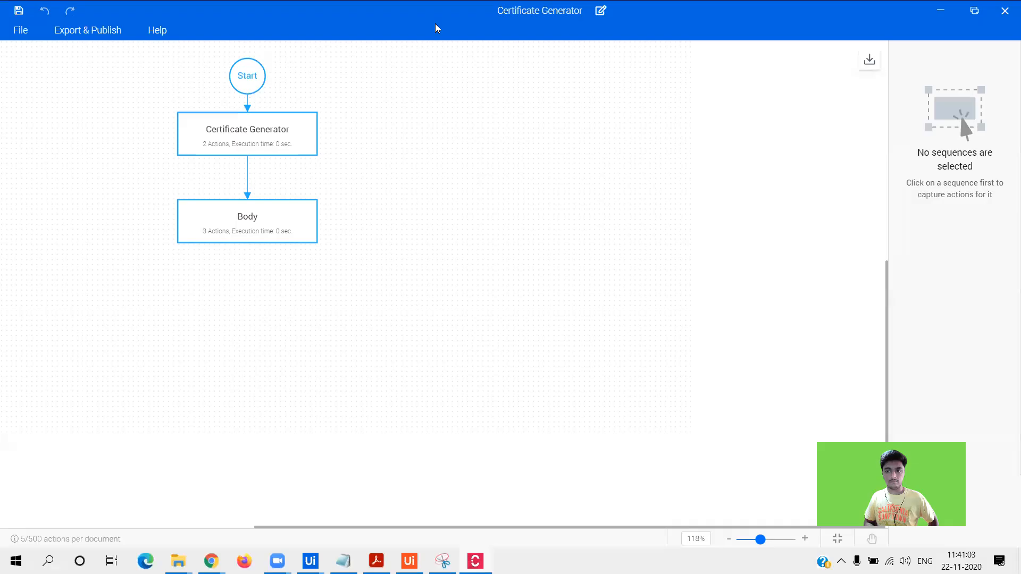
# - View the Certificate Generator step's actions, selecting For Each Row
pyautogui.click(237, 135)
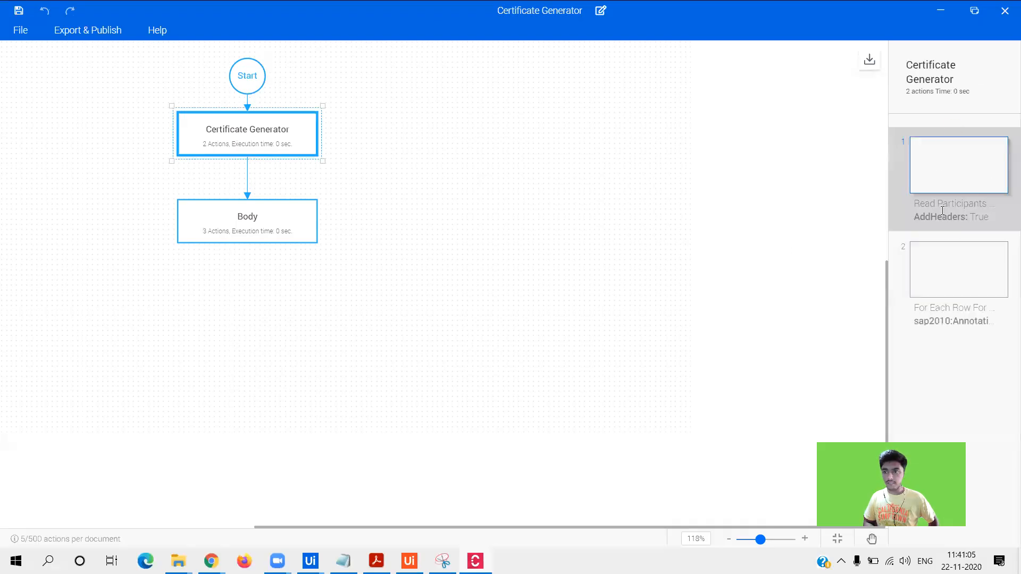
pyautogui.moveTo(959, 179)
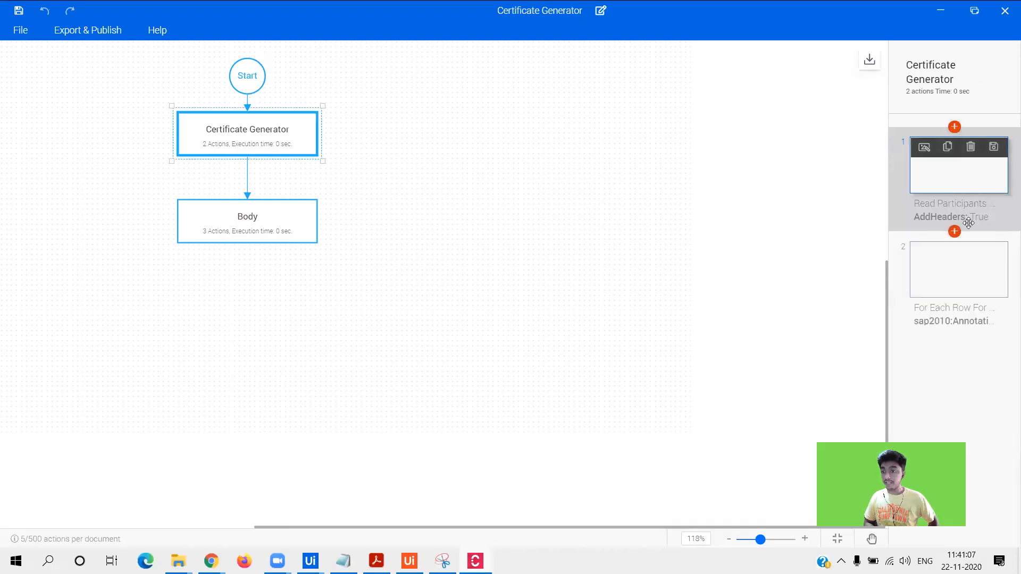
pyautogui.click(947, 276)
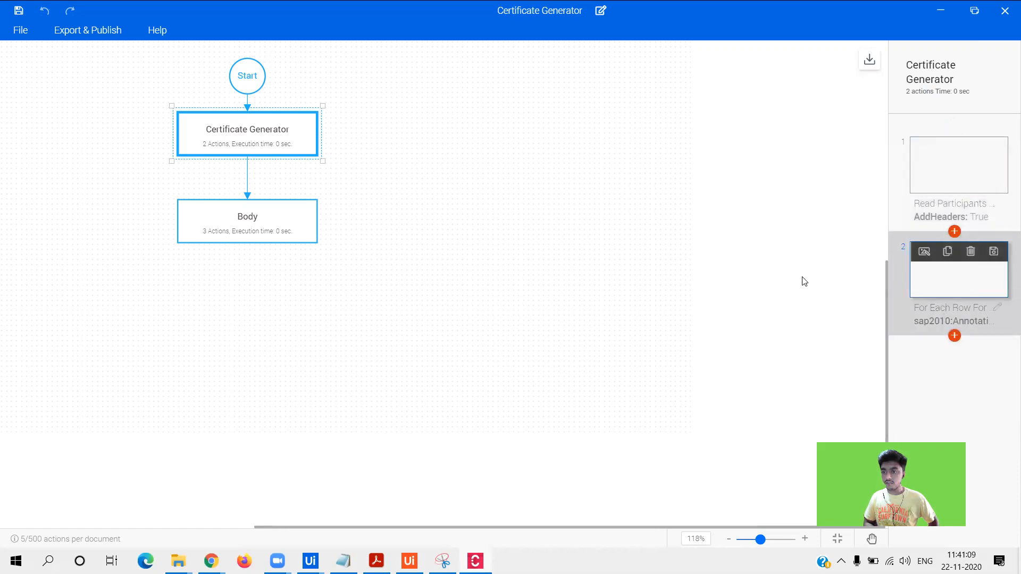
# - View the Body step's three actions, selecting Send SMTP Mail
pyautogui.click(273, 221)
pyautogui.moveTo(990, 174)
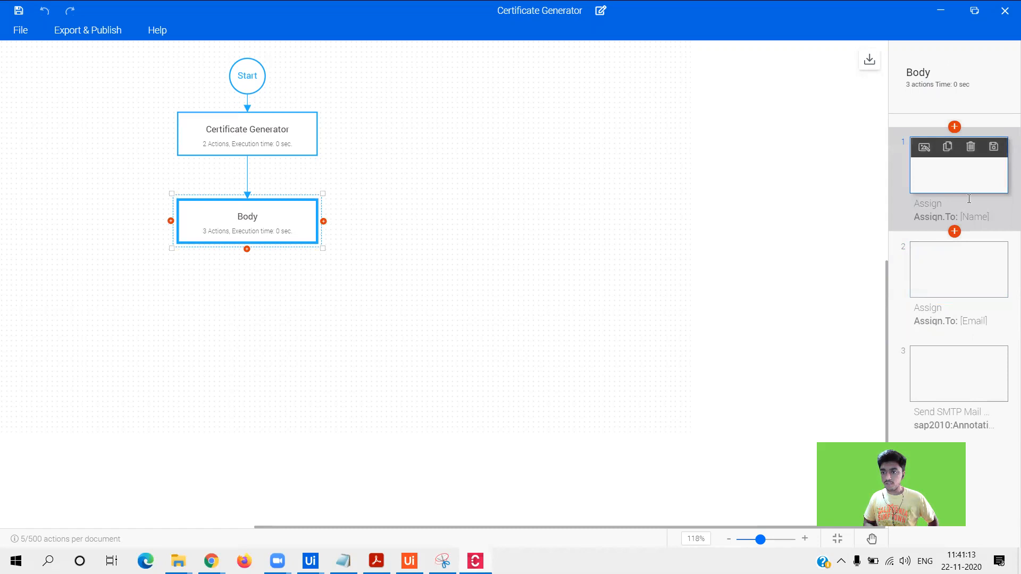
pyautogui.click(978, 377)
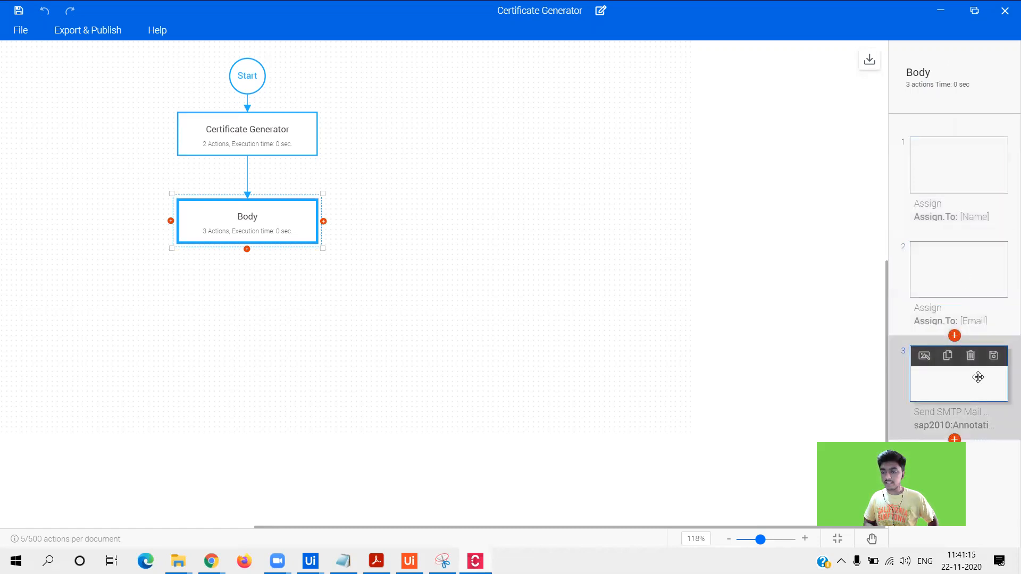
pyautogui.click(22, 32)
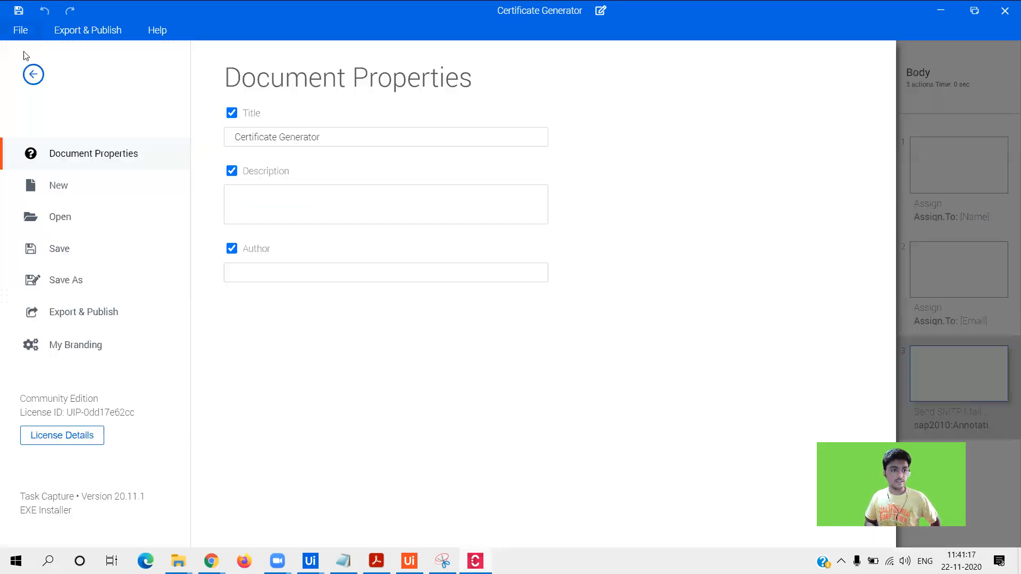
# - Browse to the user's Documents folder on Local Disk (D:)
pyautogui.click(56, 217)
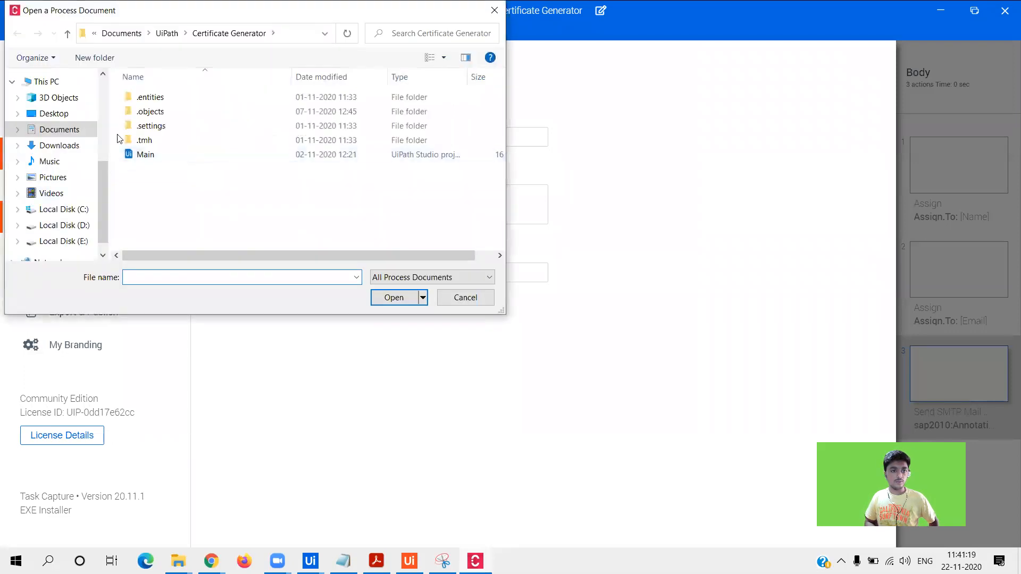
pyautogui.scroll(-1, 104, 230)
pyautogui.click(59, 203)
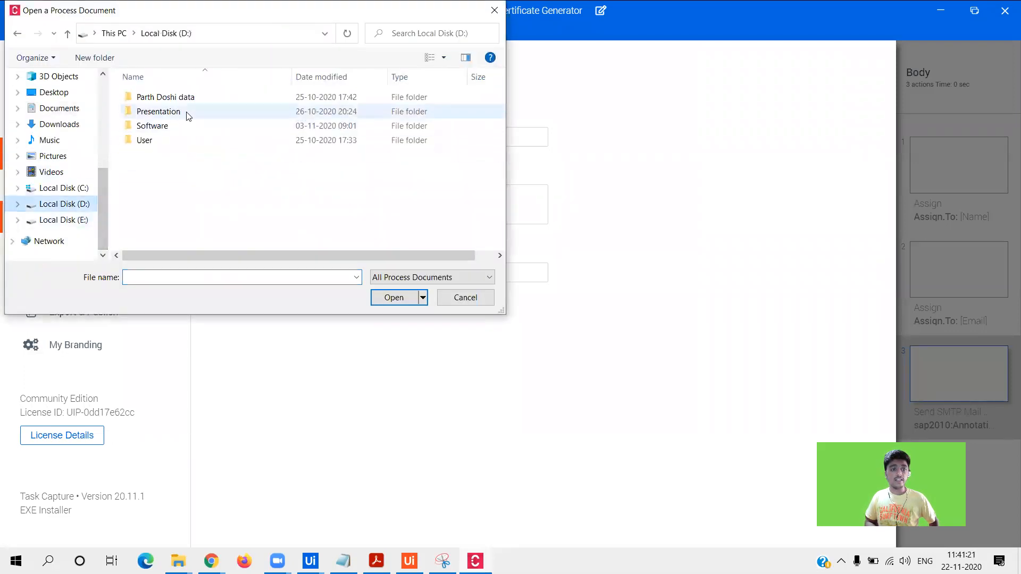
pyautogui.click(190, 103)
pyautogui.doubleClick(190, 103)
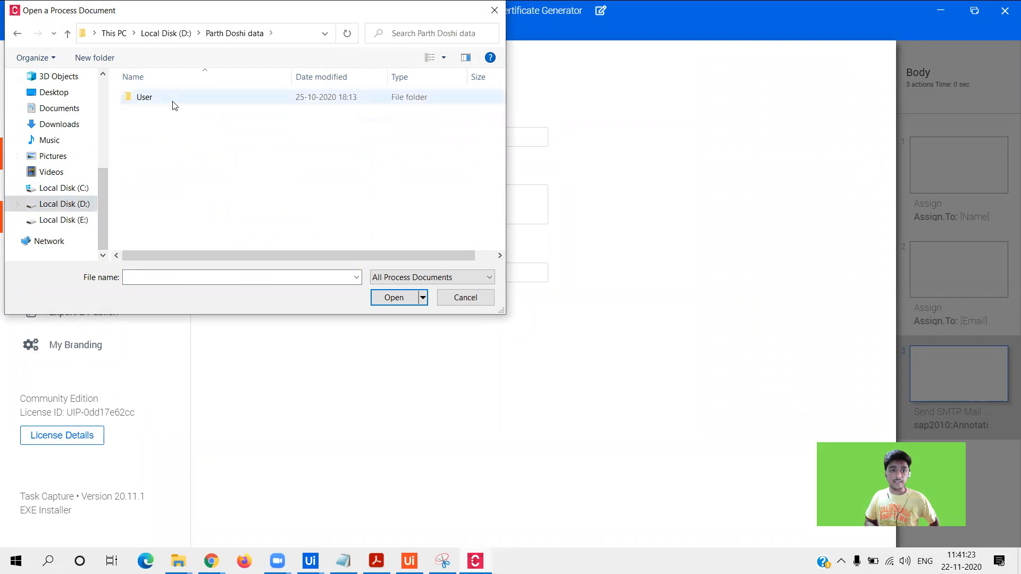
pyautogui.doubleClick(170, 100)
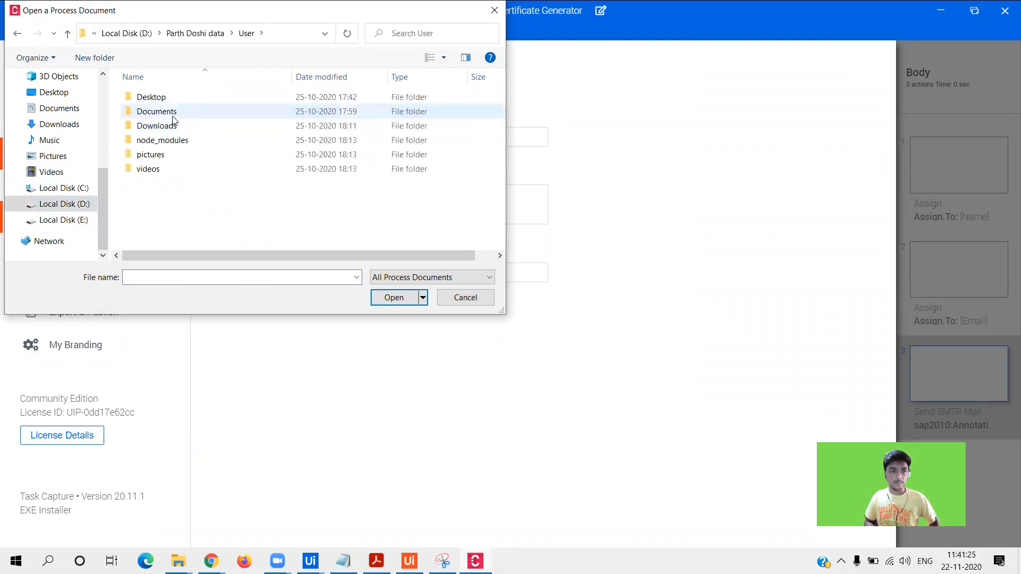
pyautogui.doubleClick(173, 113)
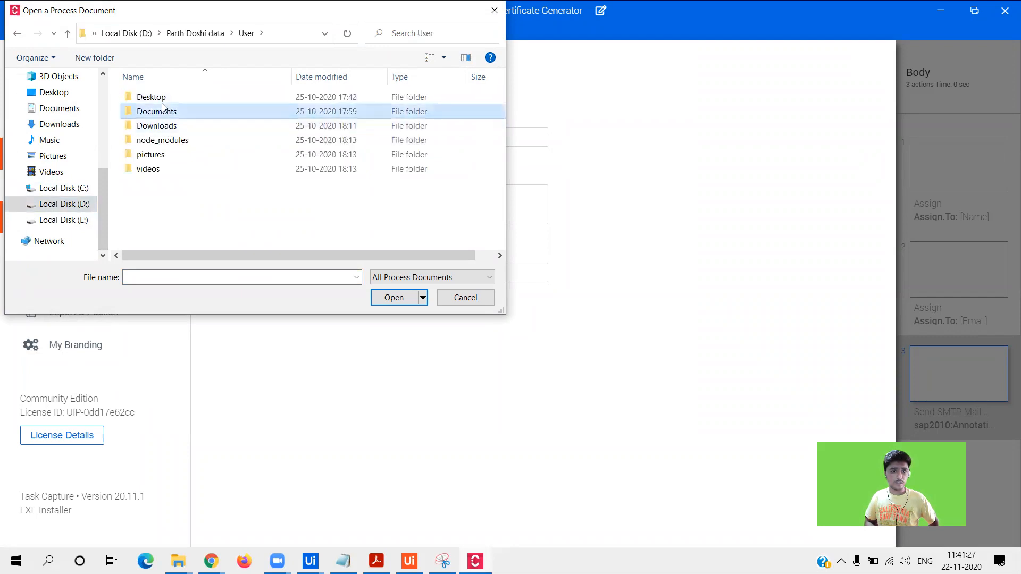
# - Navigate into the UiPath > Document Understanding project folder
pyautogui.click(171, 144)
pyautogui.press('u')
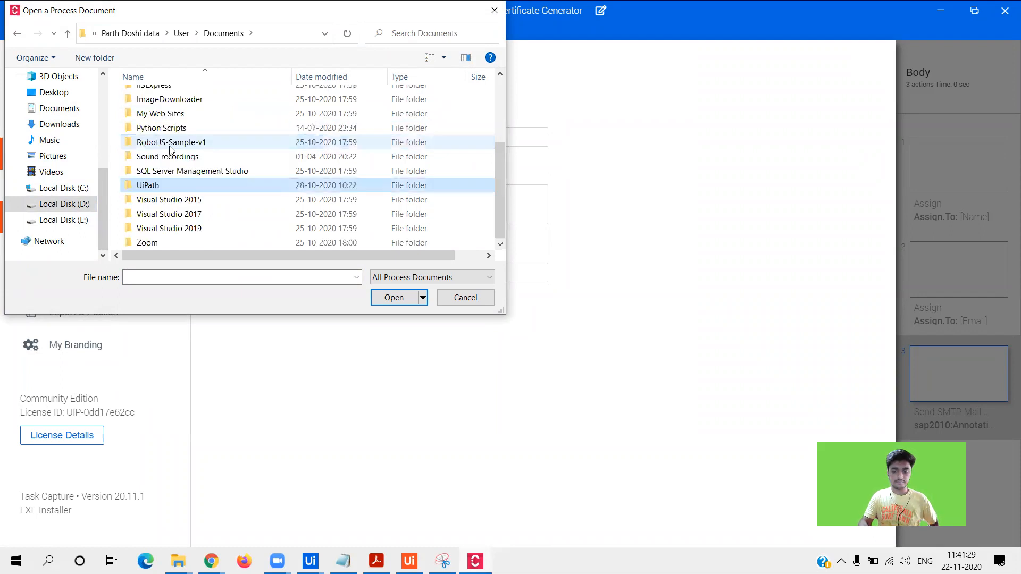
pyautogui.press('Return')
pyautogui.press('a')
pyautogui.press('a')
pyautogui.press('d')
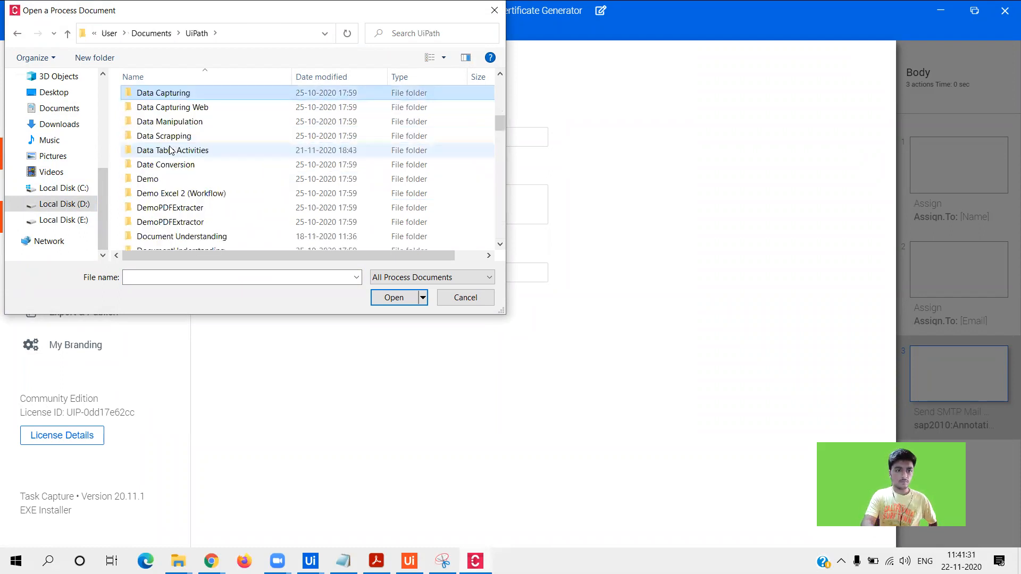
pyautogui.press('Down')
pyautogui.press('Down')
pyautogui.press('Down')
pyautogui.press('Down')
pyautogui.press('Down')
pyautogui.press('Down')
pyautogui.press('Down')
pyautogui.press('Down')
pyautogui.press('Down')
pyautogui.press('Down')
pyautogui.press('Down')
pyautogui.press('Down')
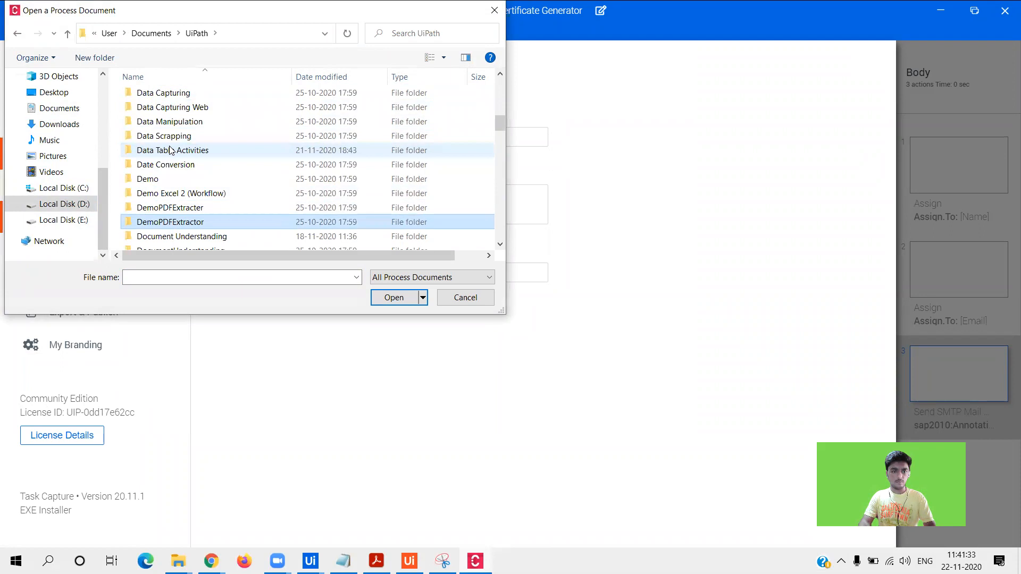
pyautogui.press('Down')
pyautogui.press('Up')
pyautogui.press('Up')
pyautogui.press('Up')
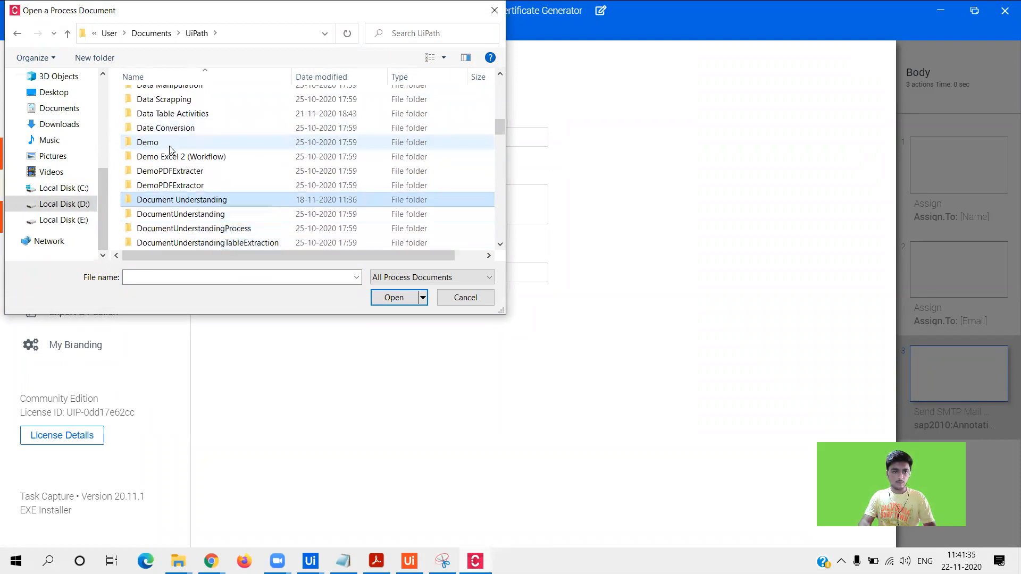
pyautogui.press('Return')
# - Filter to UiPath Document files and open the Email and Document Understanding project
pyautogui.click(420, 277)
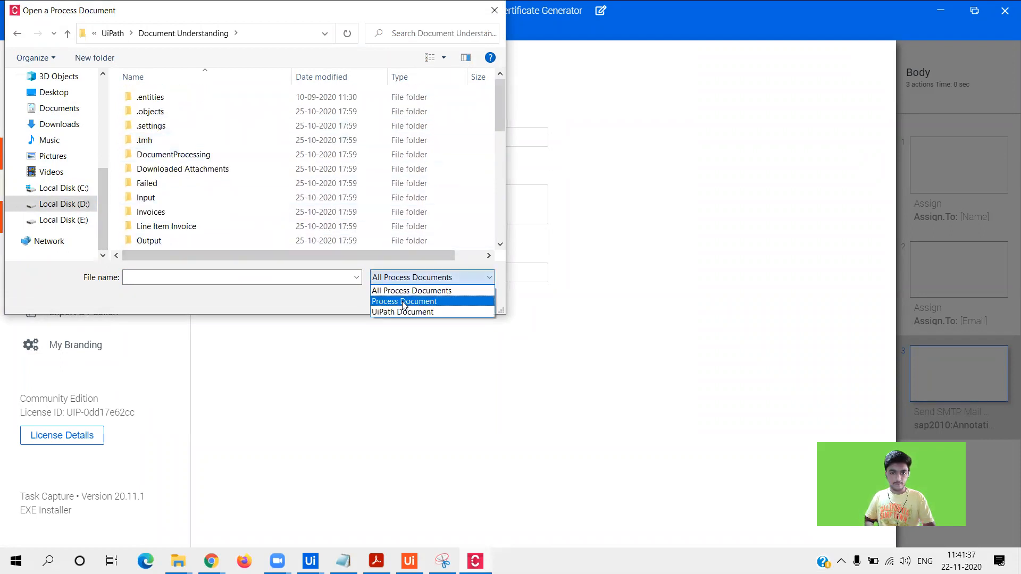
pyautogui.click(403, 313)
pyautogui.moveTo(497, 111); pyautogui.dragTo(492, 140)
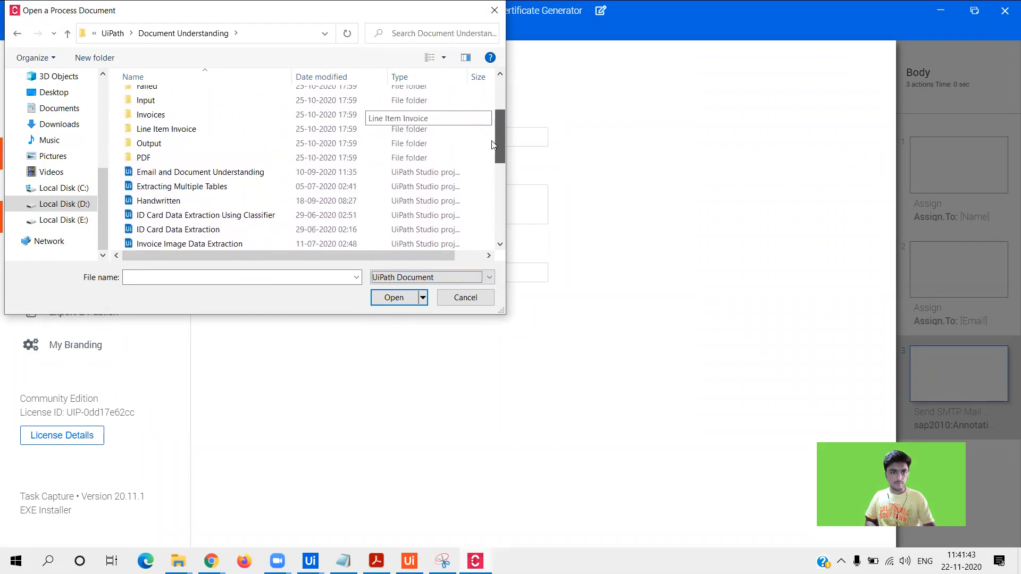
pyautogui.click(326, 174)
pyautogui.click(396, 297)
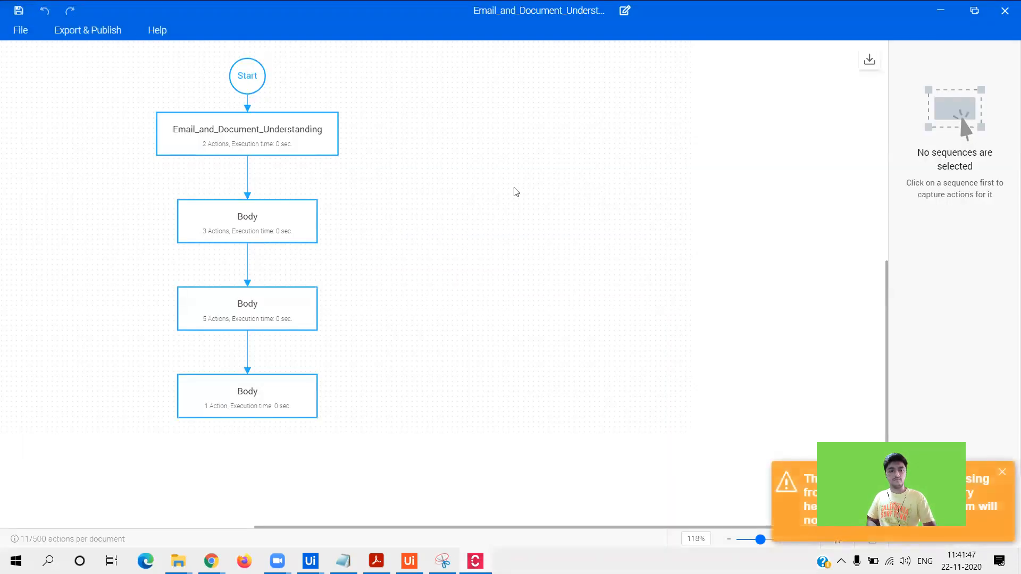
# - Review each step's actions: two, three, five, and the last Body's Write Range
pyautogui.click(209, 134)
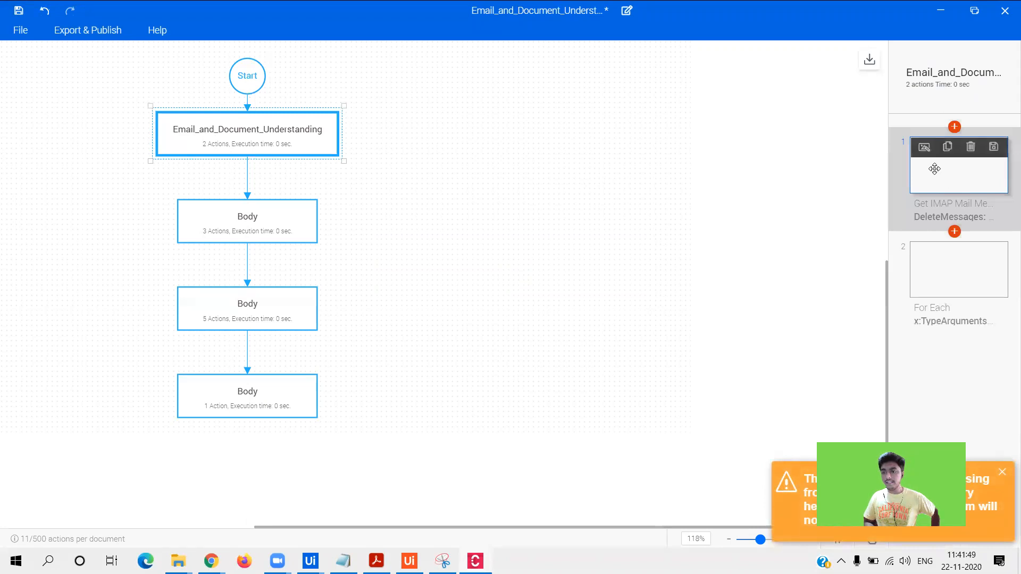
pyautogui.click(203, 219)
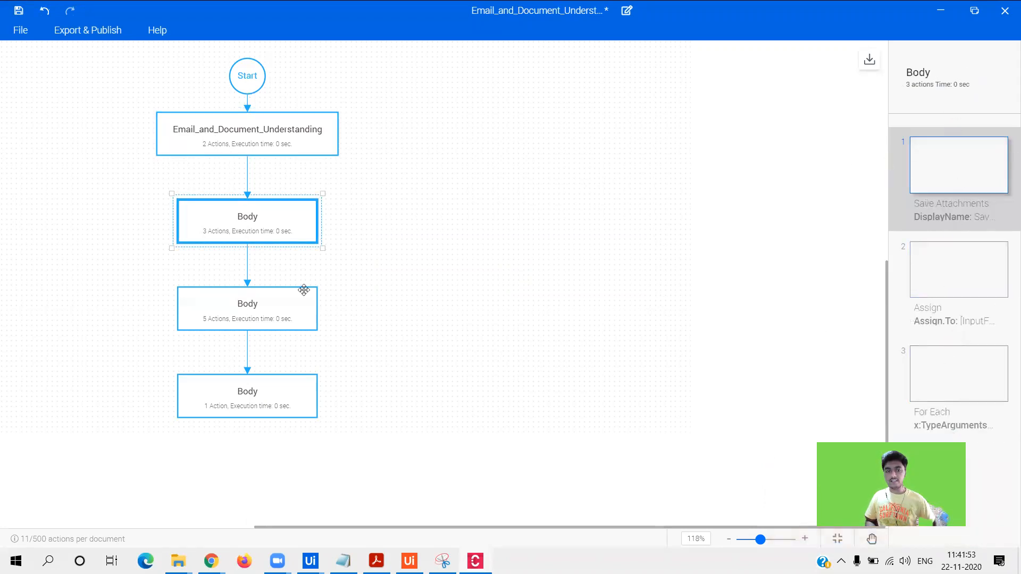
pyautogui.click(244, 319)
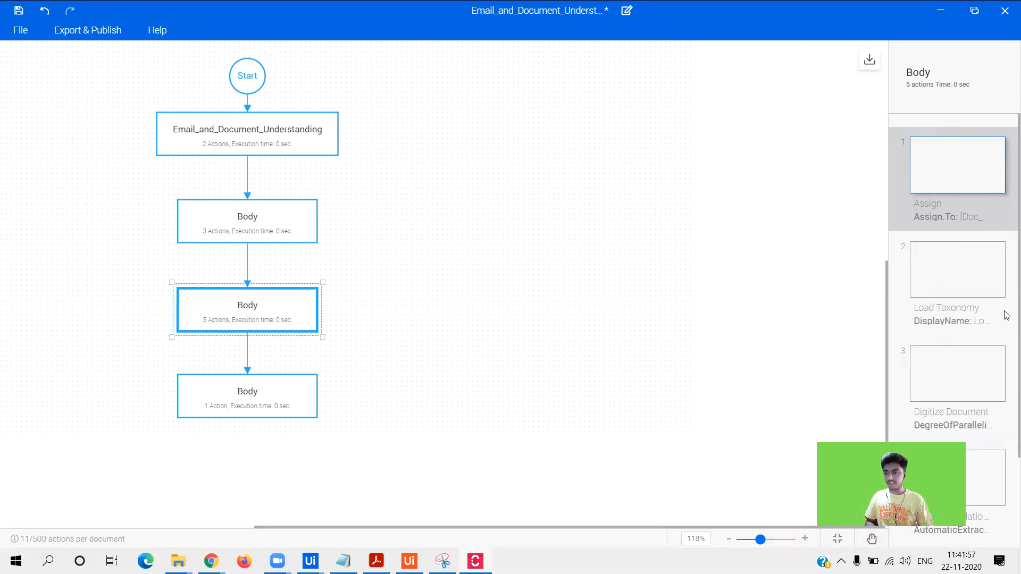
pyautogui.scroll(-1, 1004, 322)
pyautogui.scroll(-3, 1006, 346)
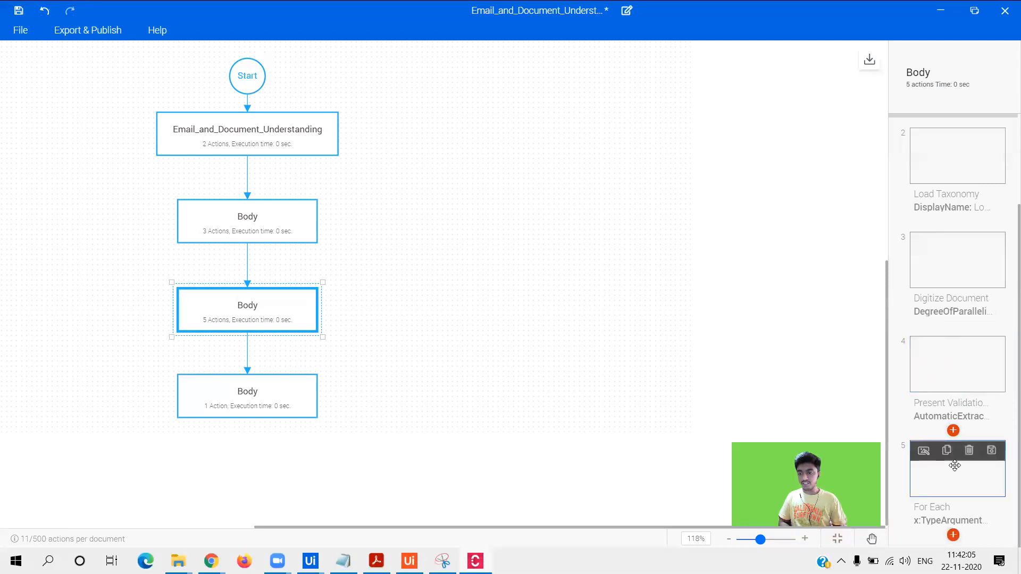
pyautogui.click(246, 388)
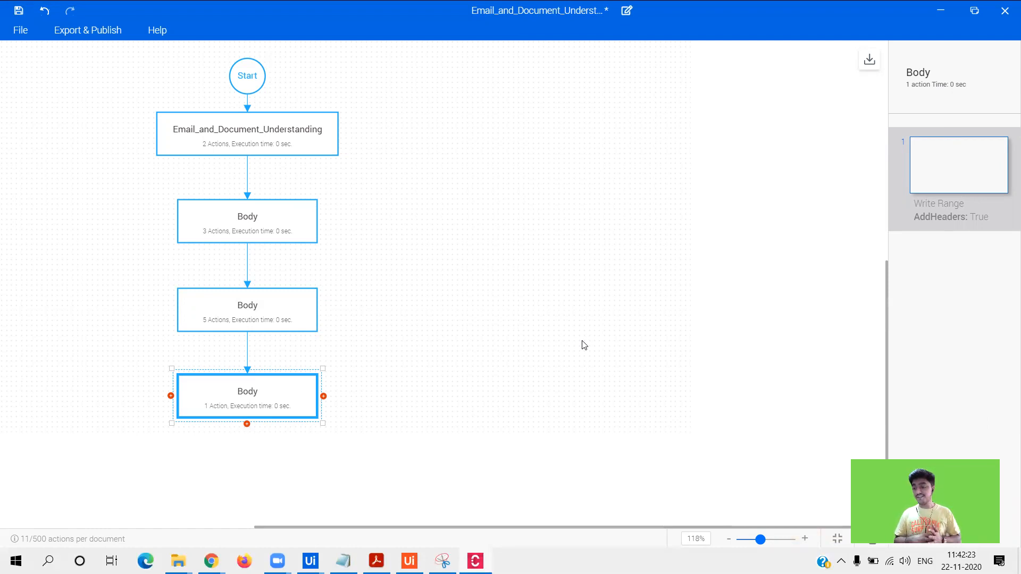
# - Minimize StudioX, Chrome and File Explorer to reveal the desktop
pyautogui.click(935, 8)
pyautogui.click(935, 8)
pyautogui.click(936, 11)
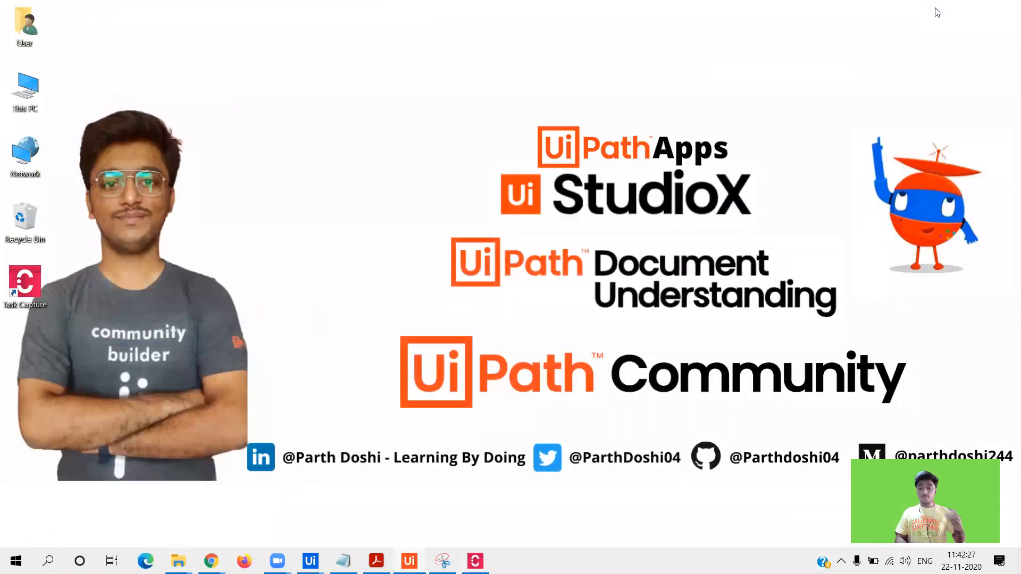